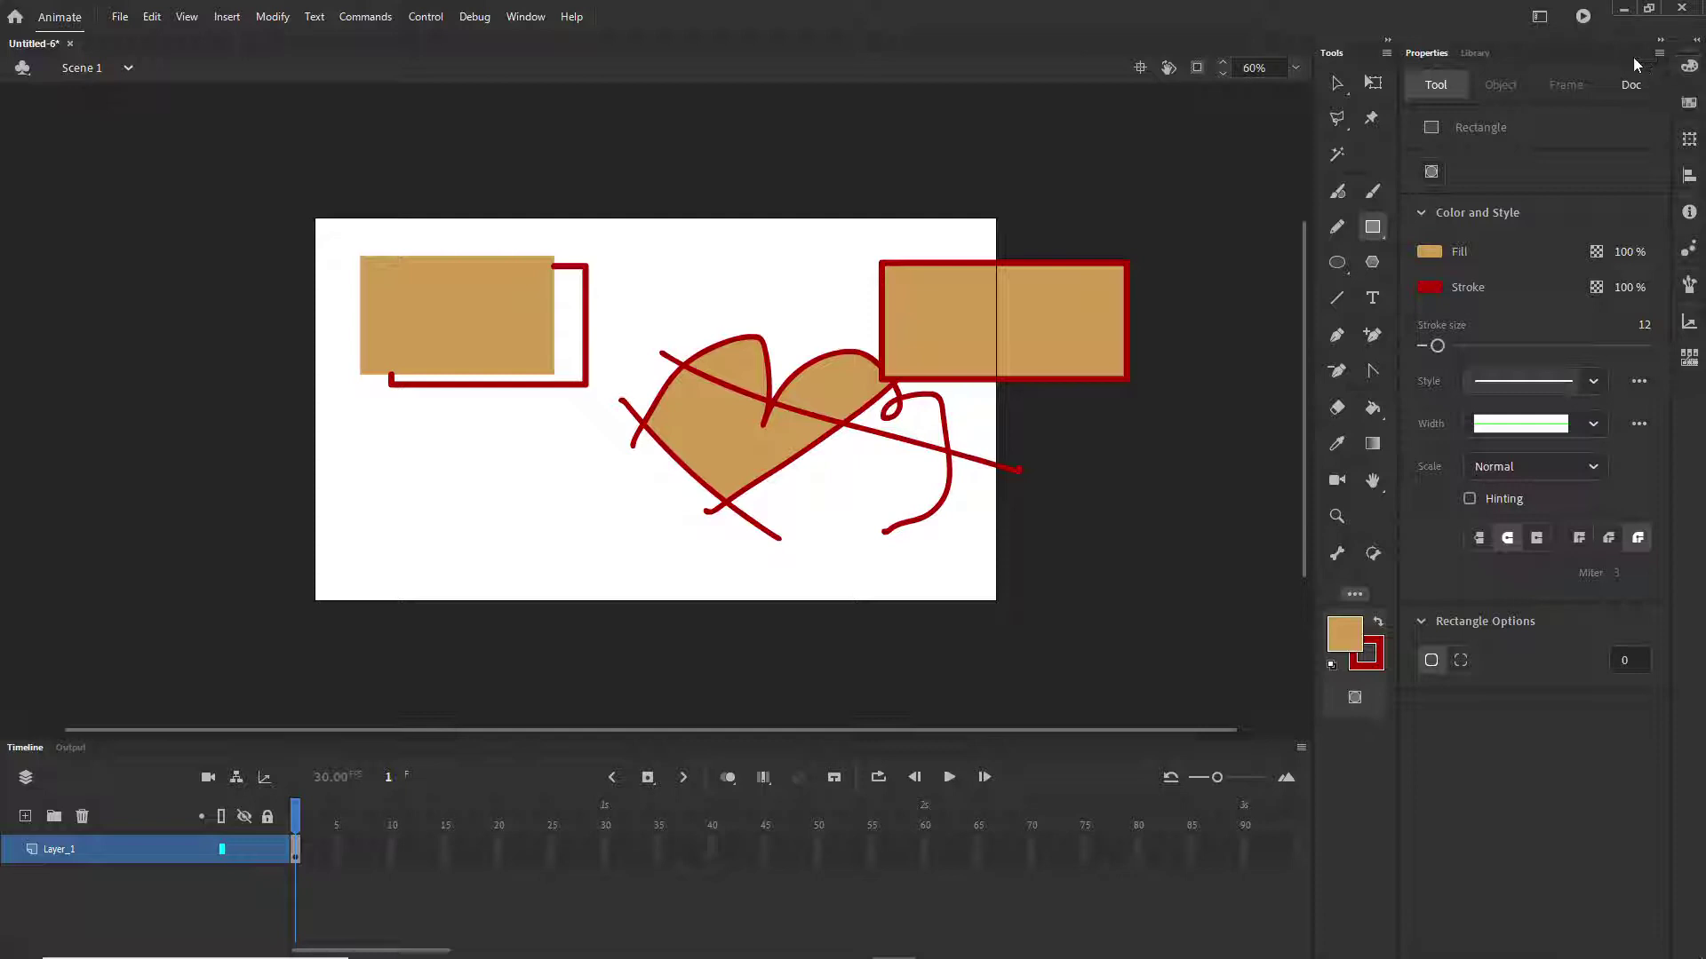
# - Expand the side dock, look over the swatches, add the Layer Depth panel to it, and collapse the dock back to icons
pyautogui.click(1692, 41)
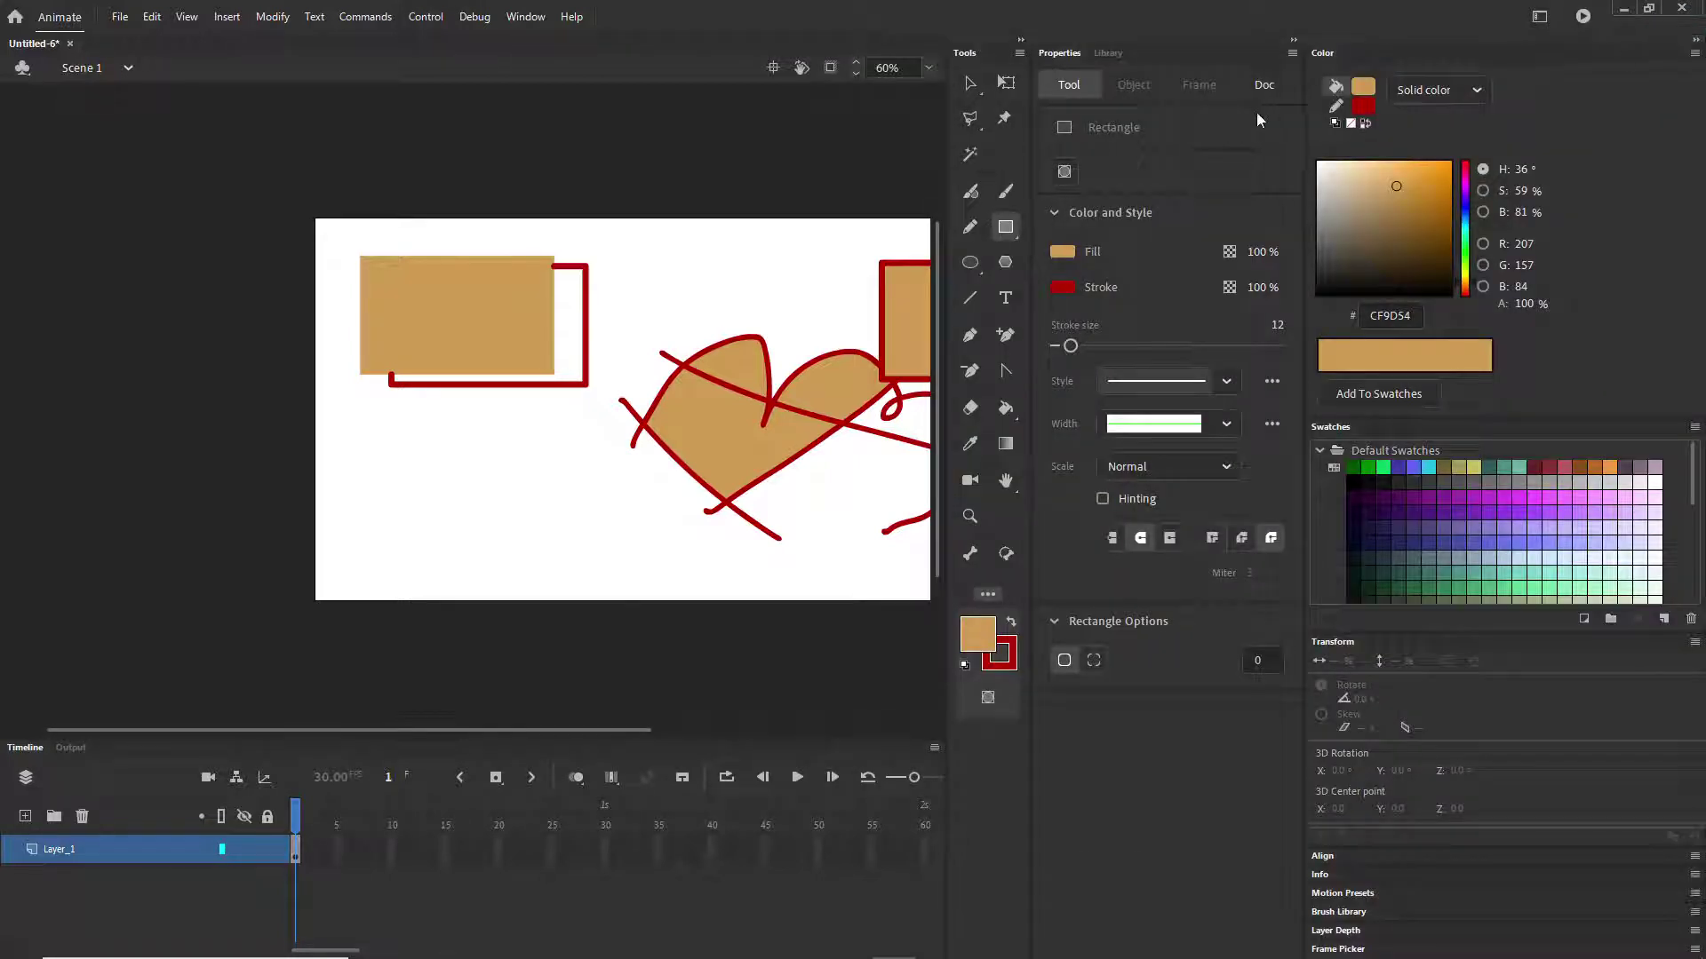
pyautogui.scroll(-5, 1327, 459)
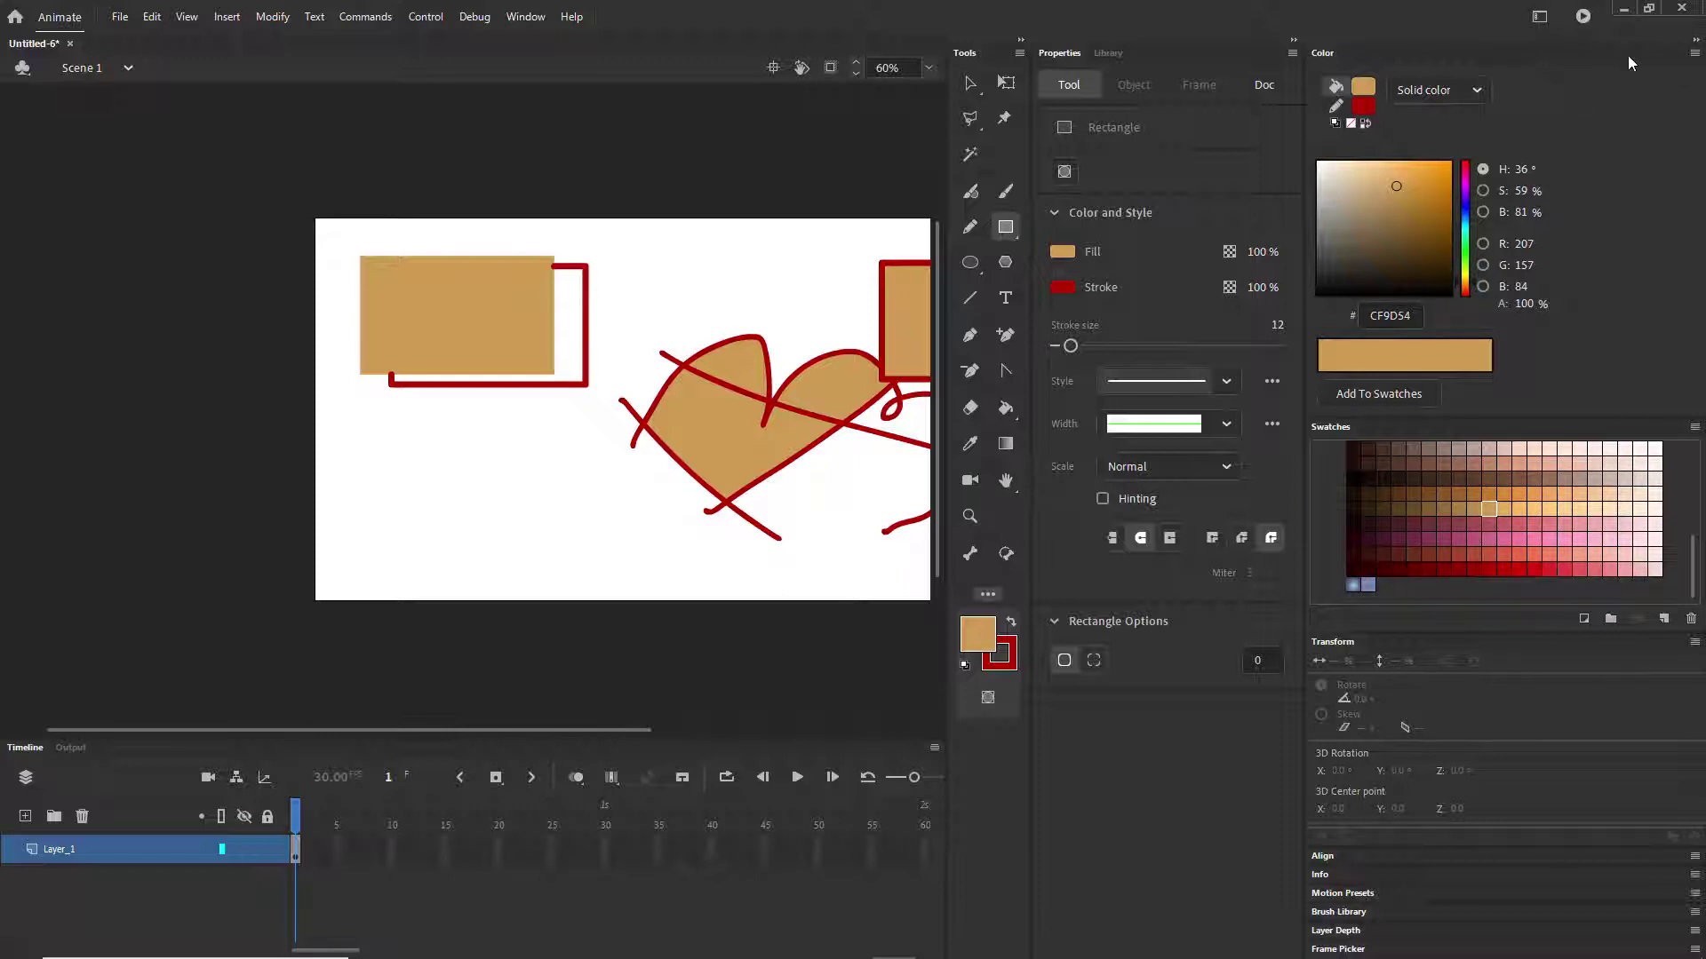
pyautogui.click(526, 17)
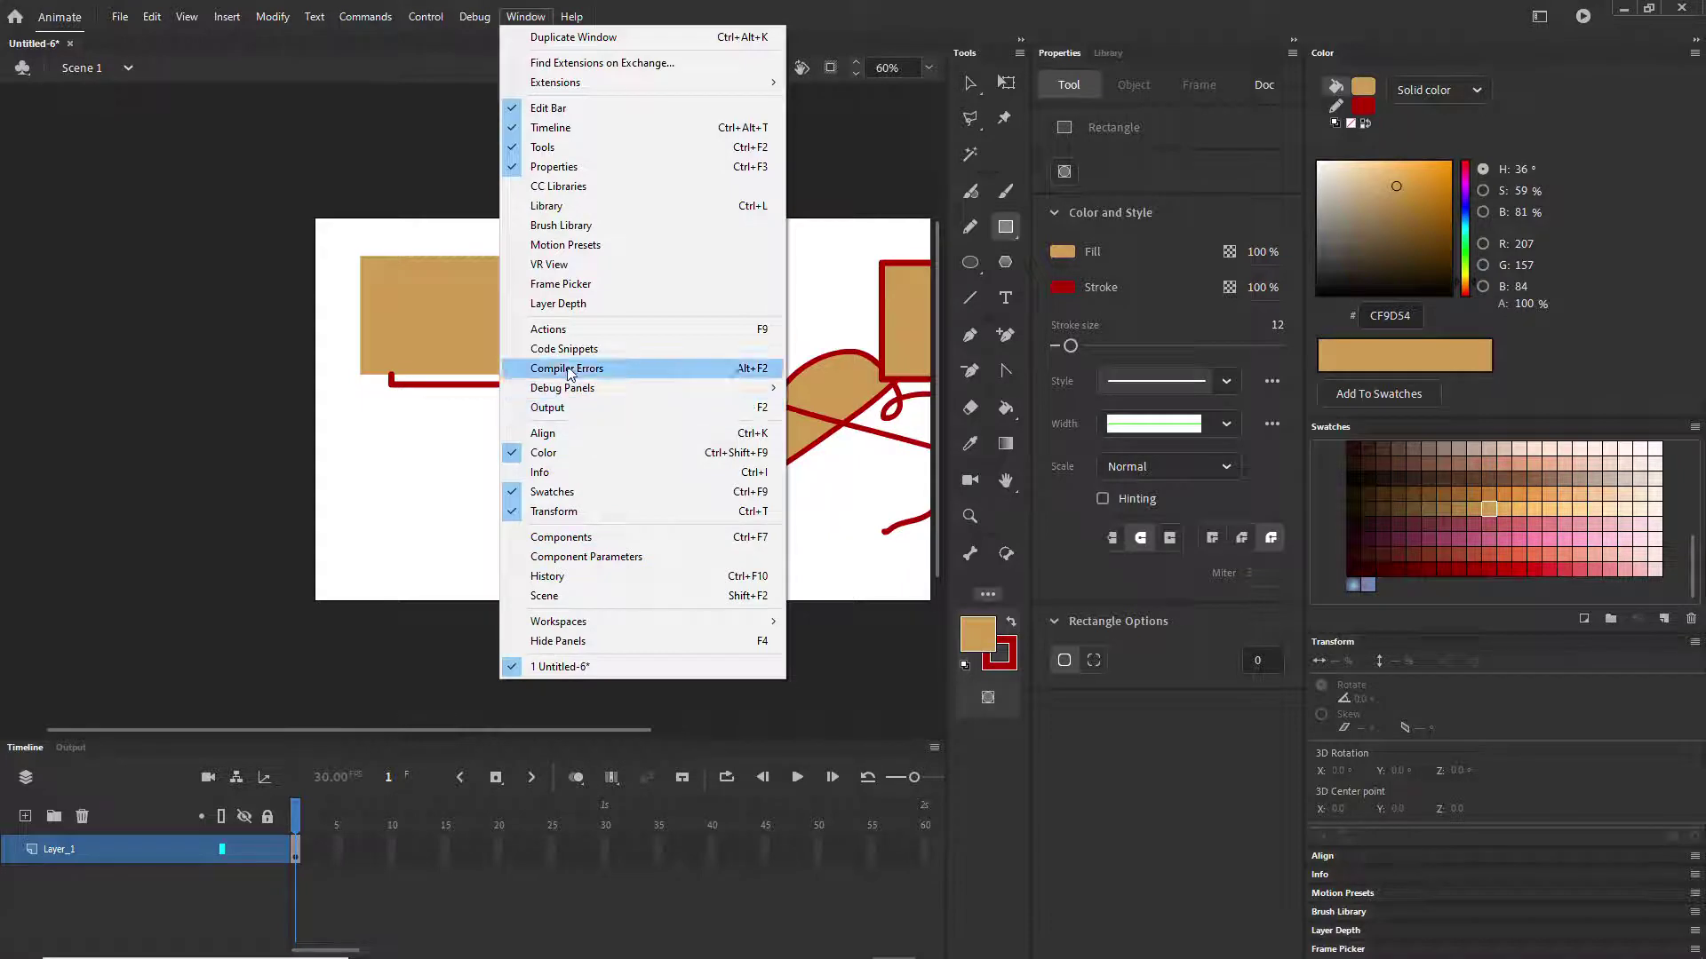
pyautogui.moveTo(563, 389)
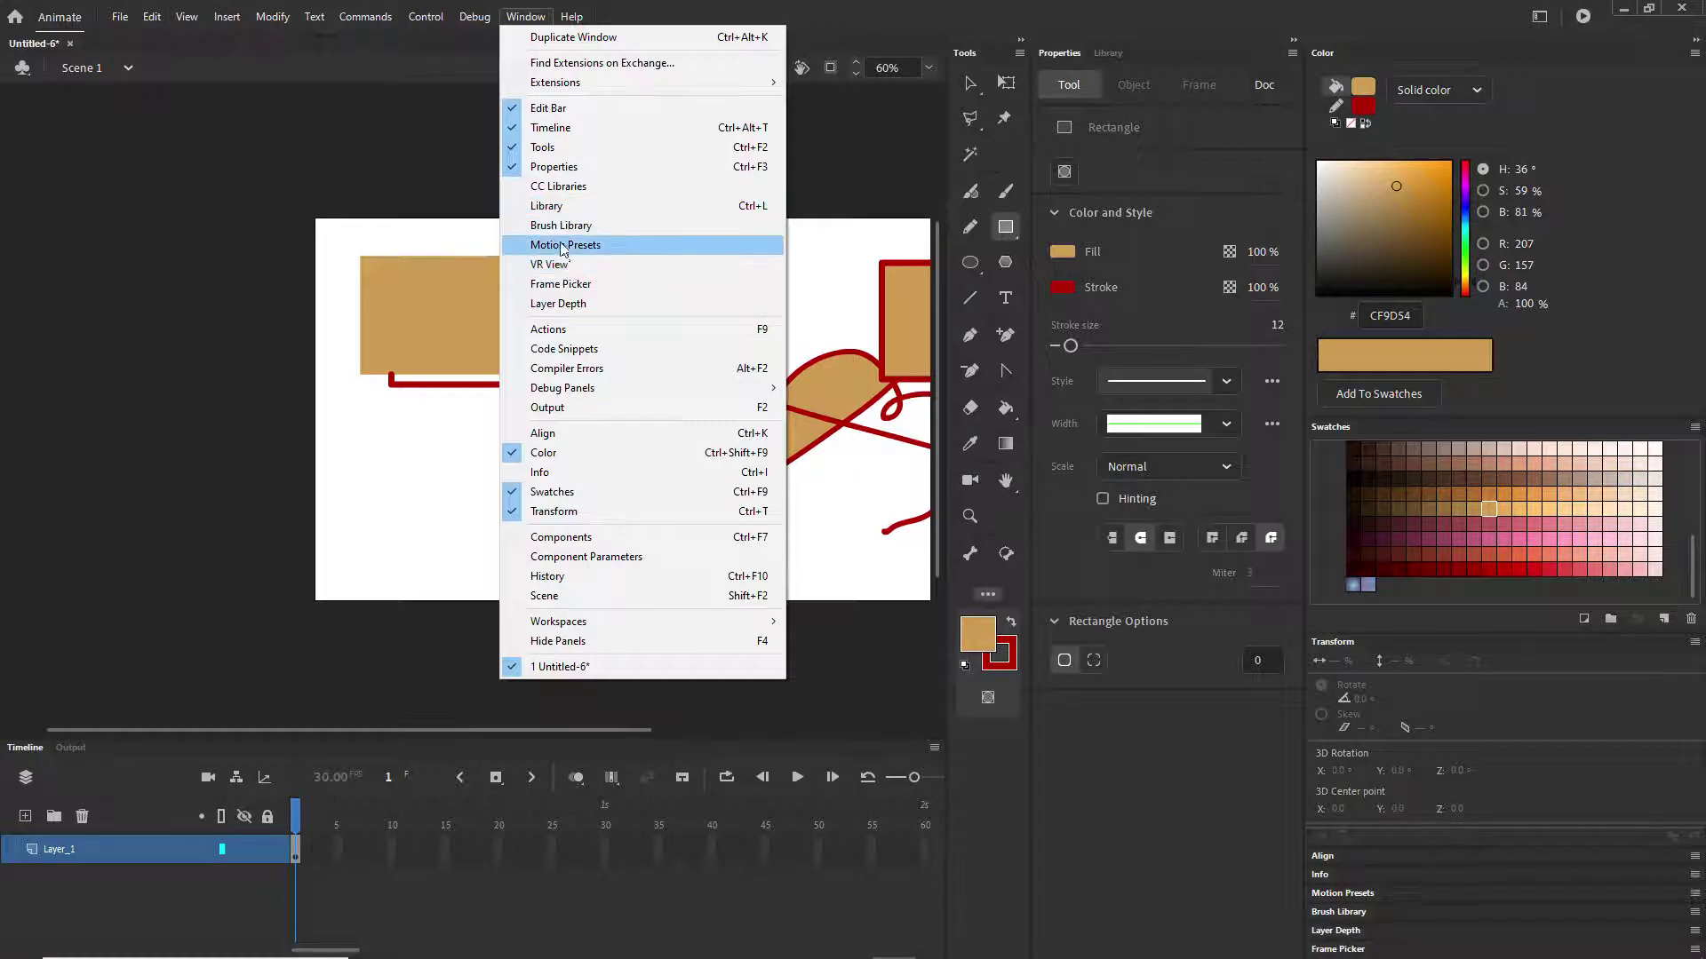
pyautogui.click(552, 306)
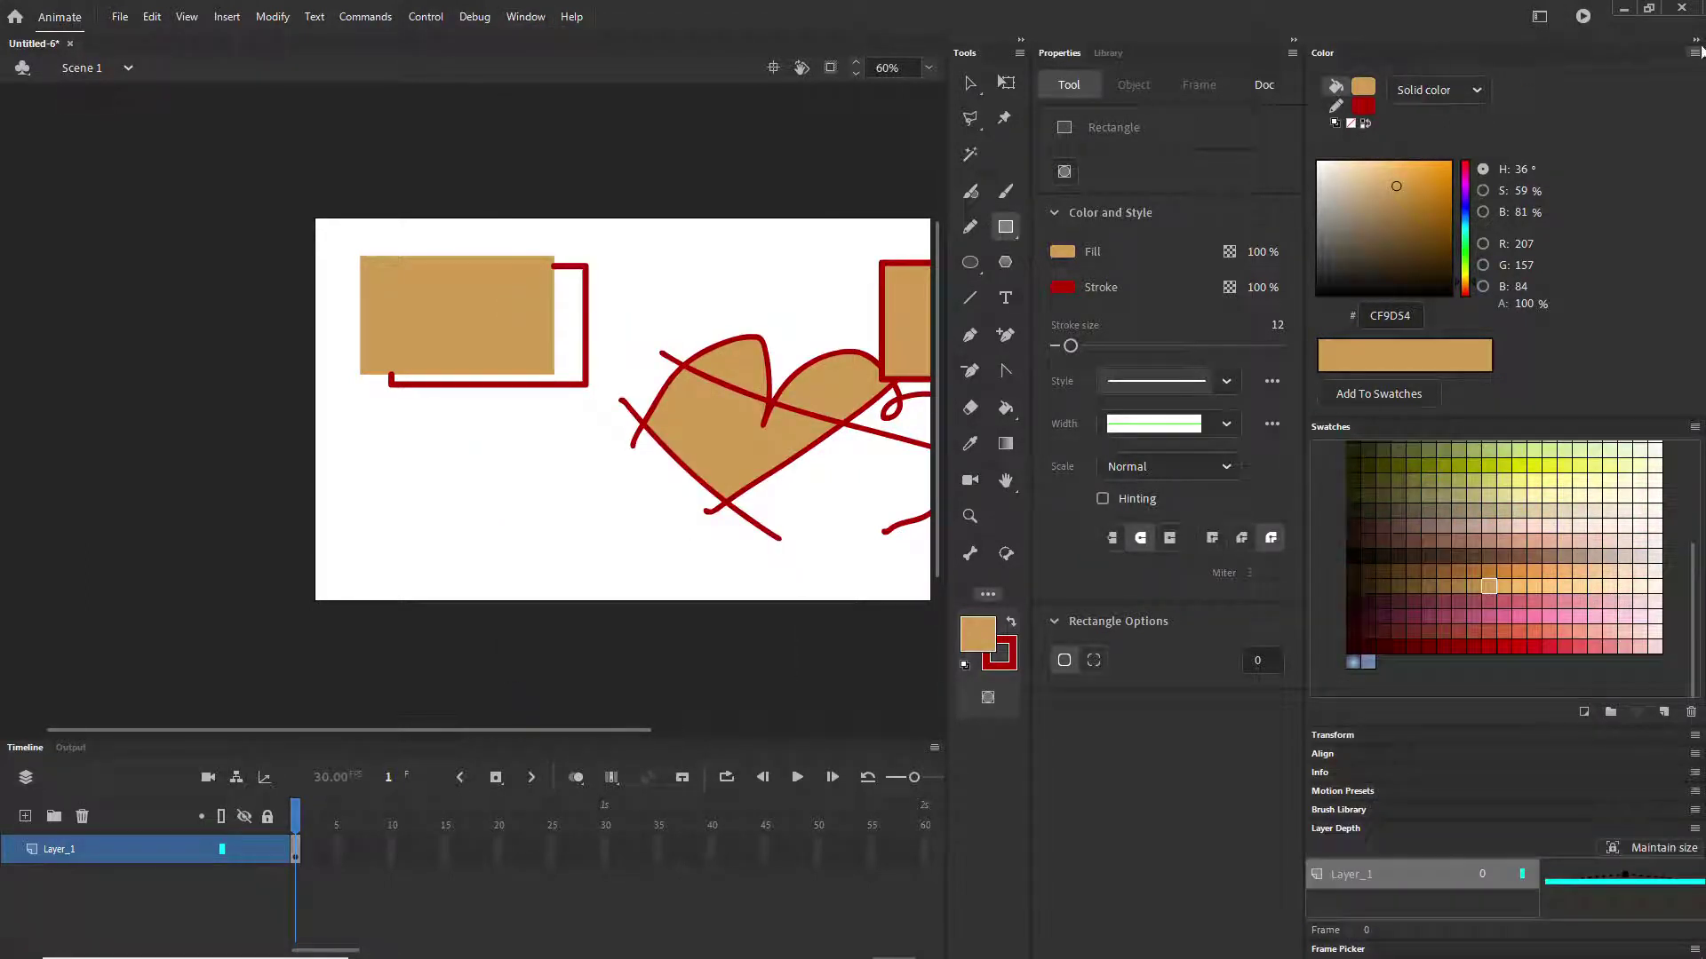
pyautogui.click(1695, 40)
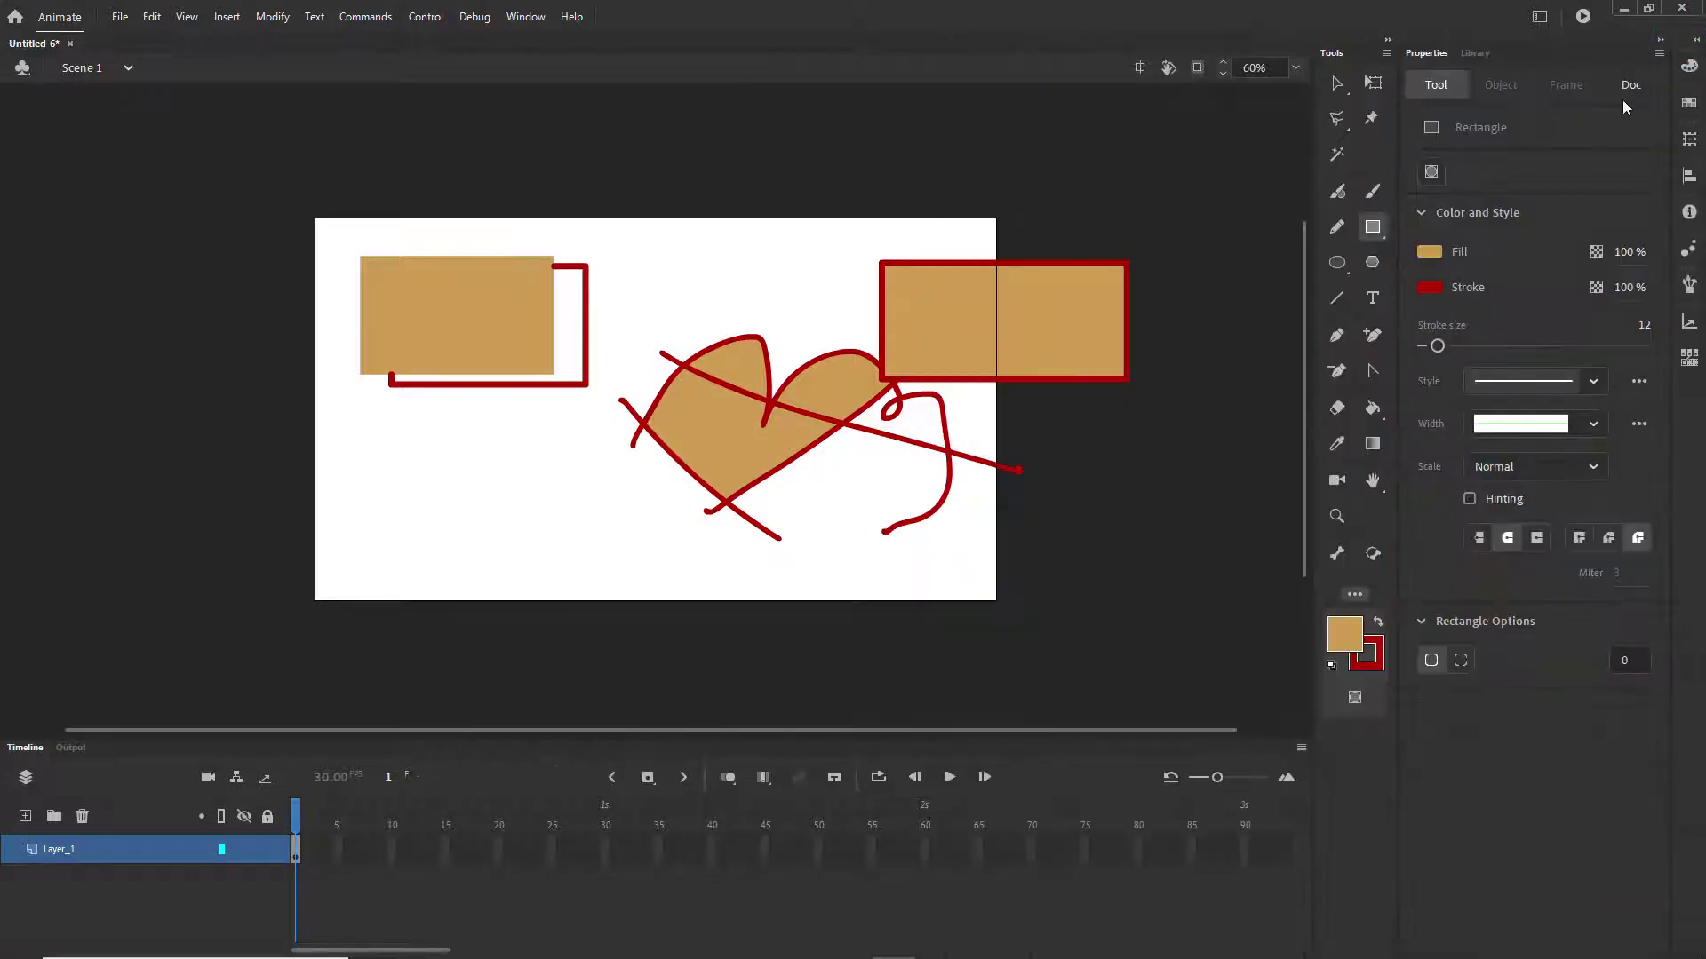
# - Resize the document's stage to 1920 by 1080 and link its width and height
pyautogui.click(1421, 55)
pyautogui.click(1634, 86)
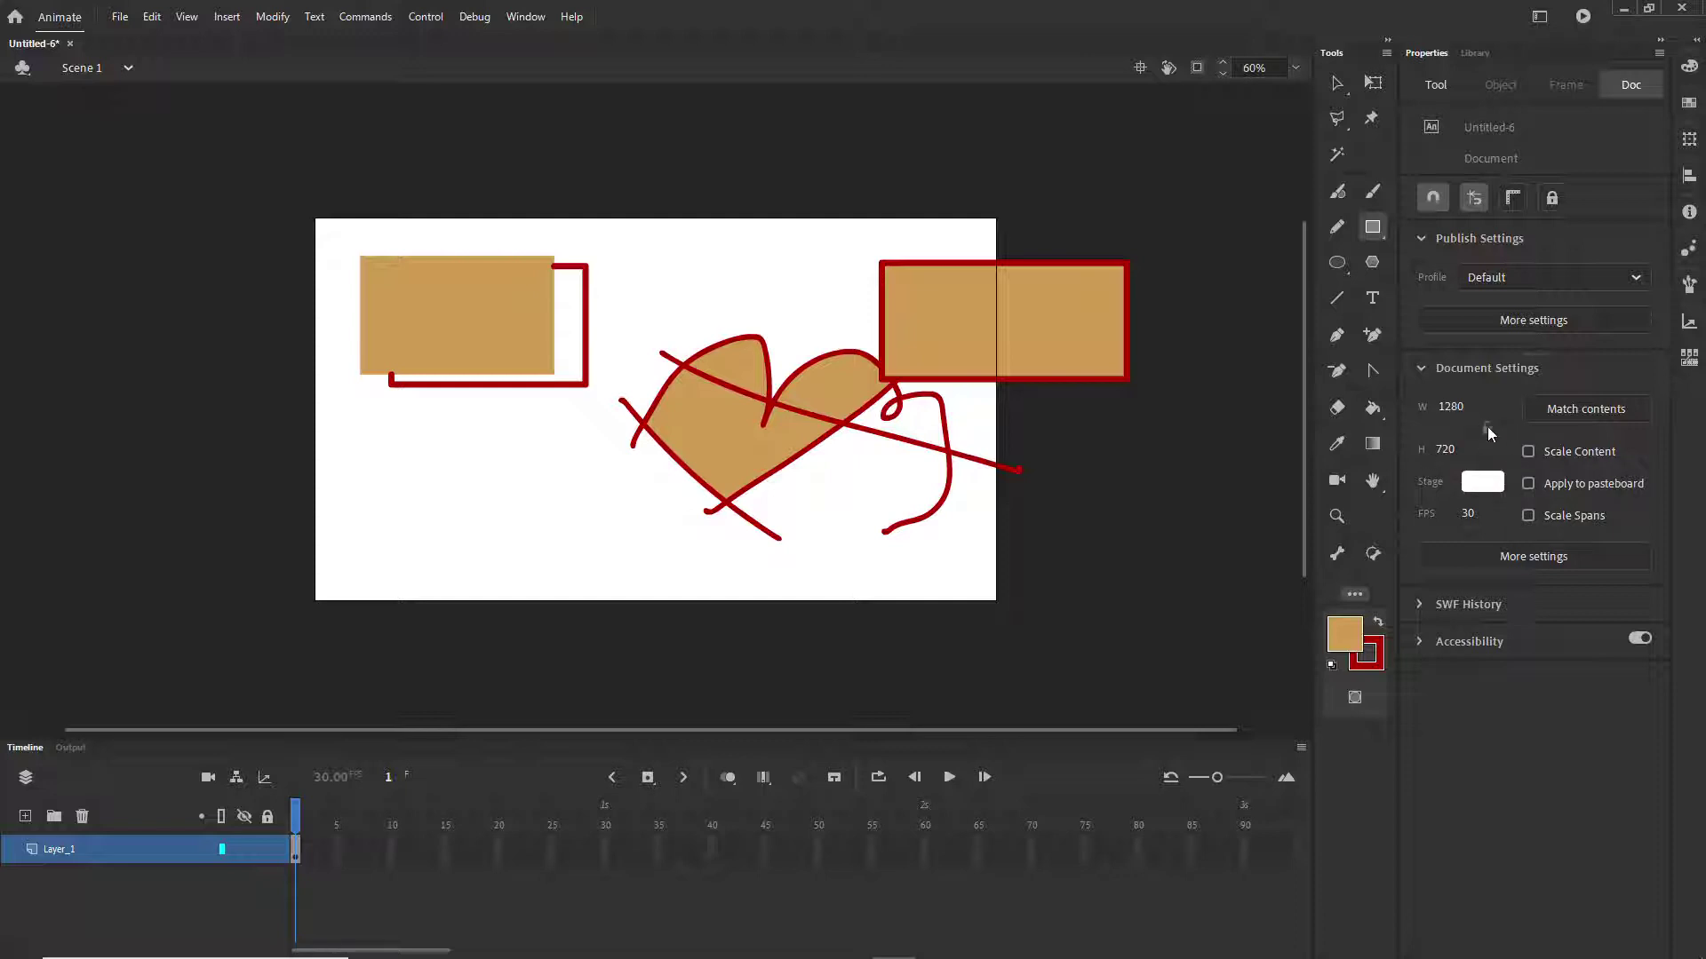
pyautogui.click(1451, 406)
pyautogui.write('19')
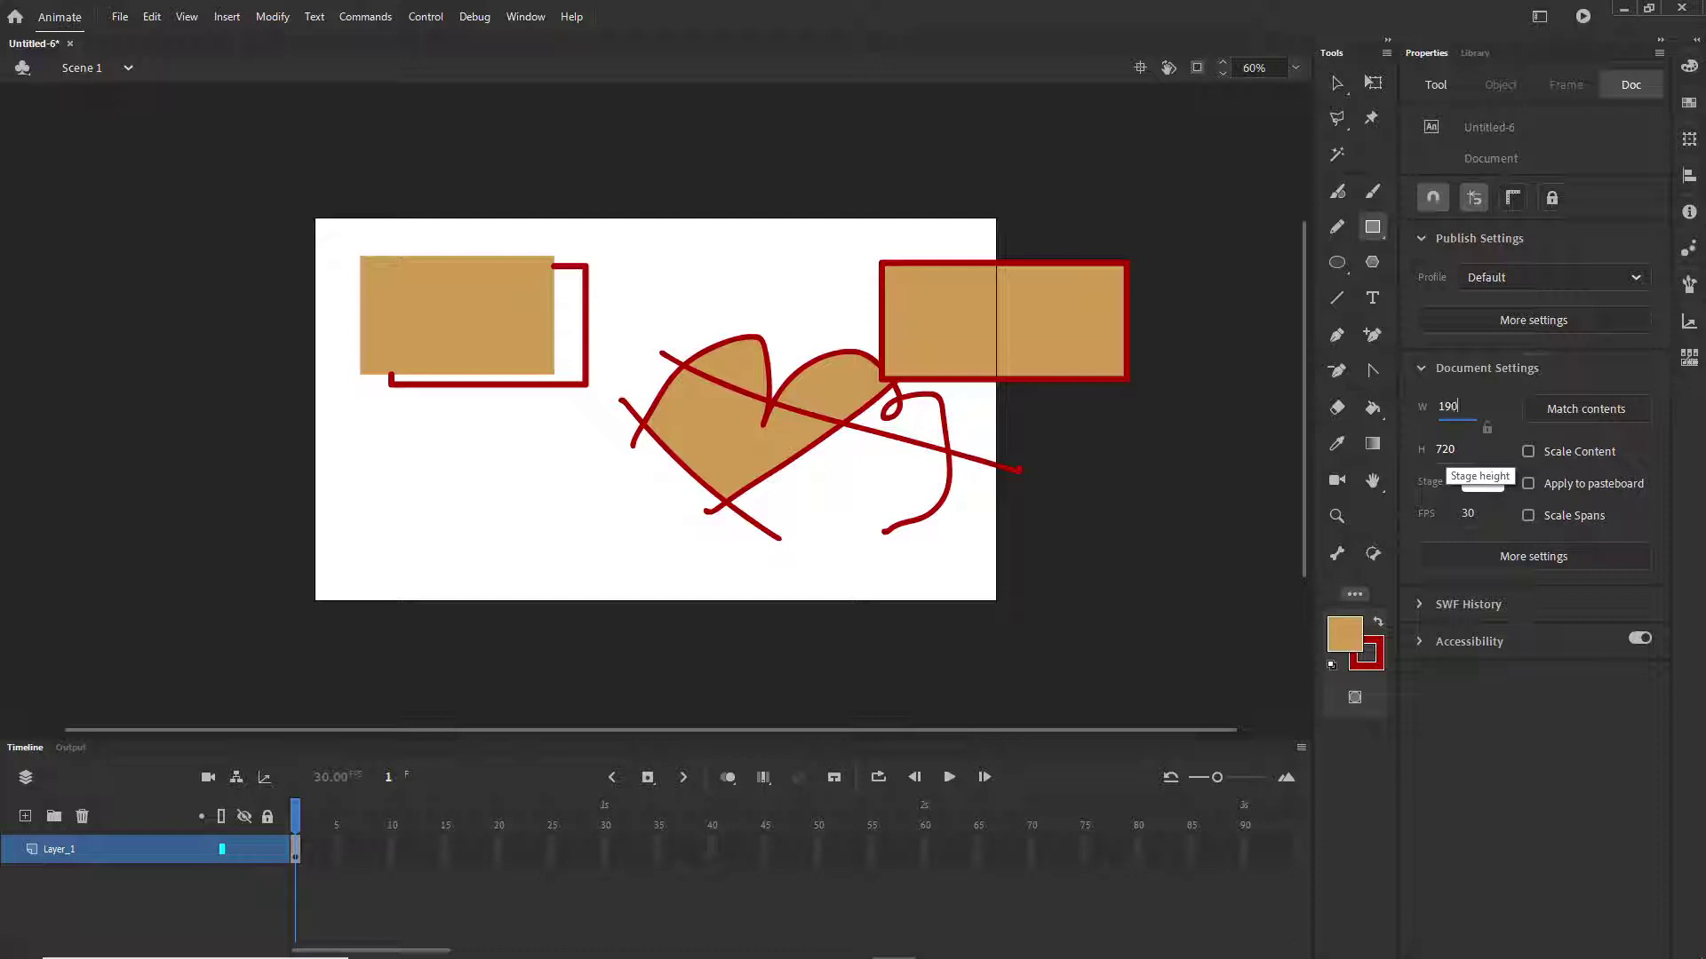
pyautogui.write('20')
pyautogui.click(1446, 449)
pyautogui.write('1080')
pyautogui.press('Tab')
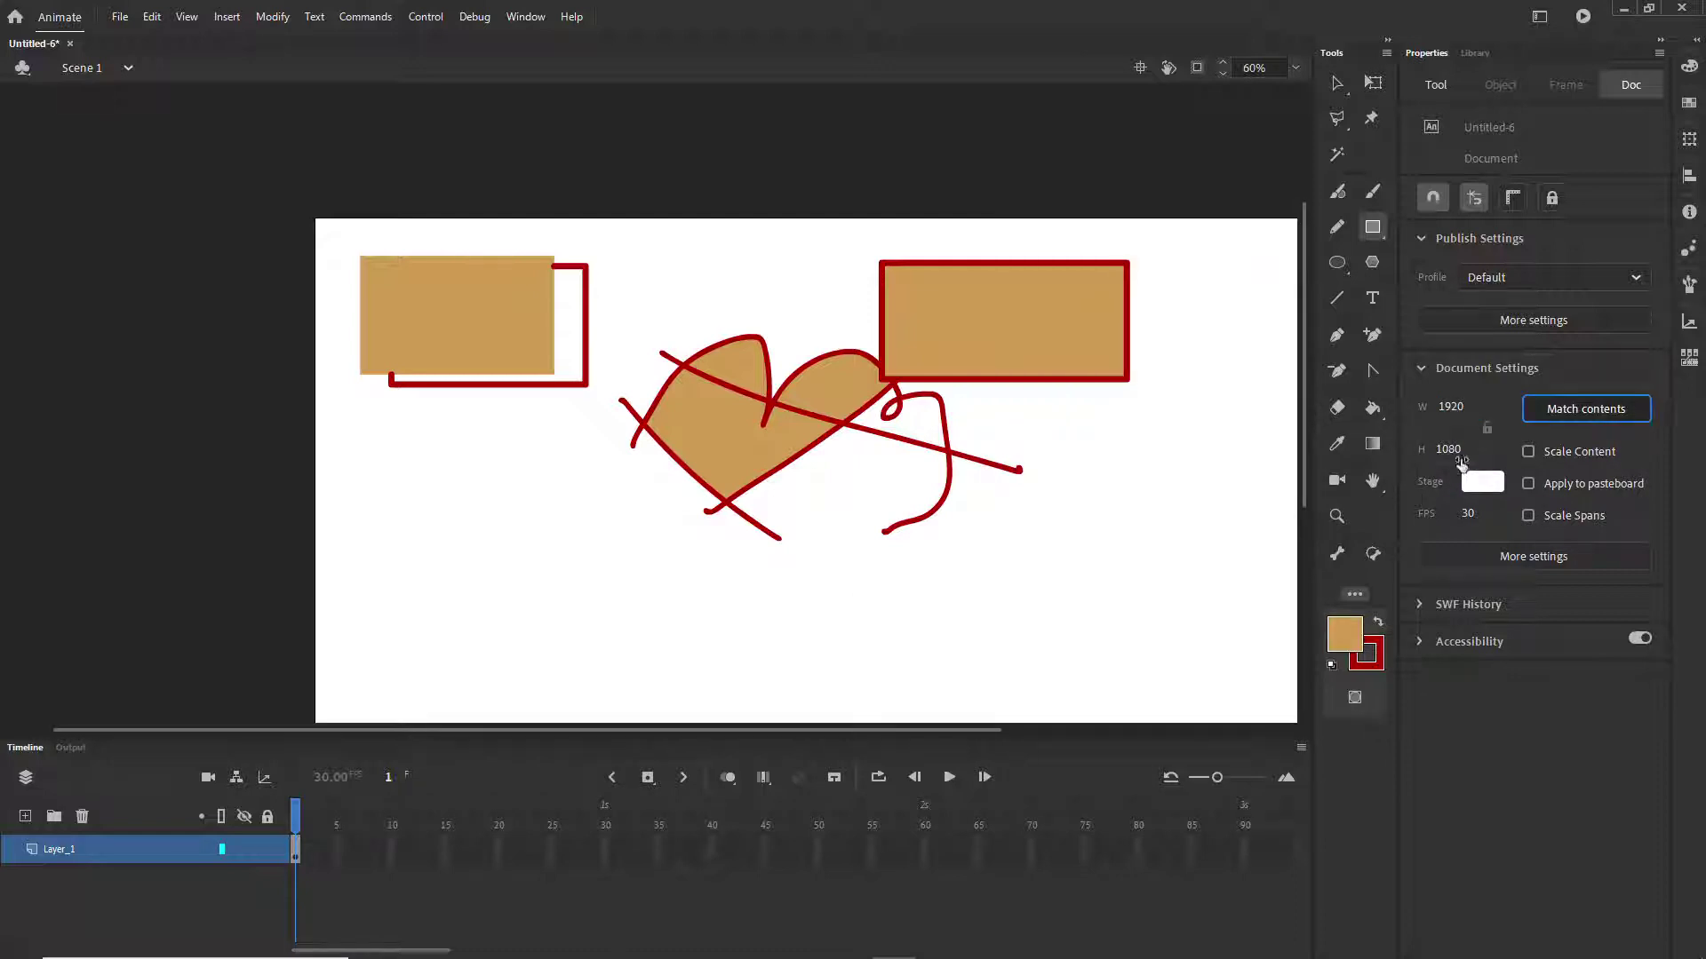
pyautogui.click(1488, 431)
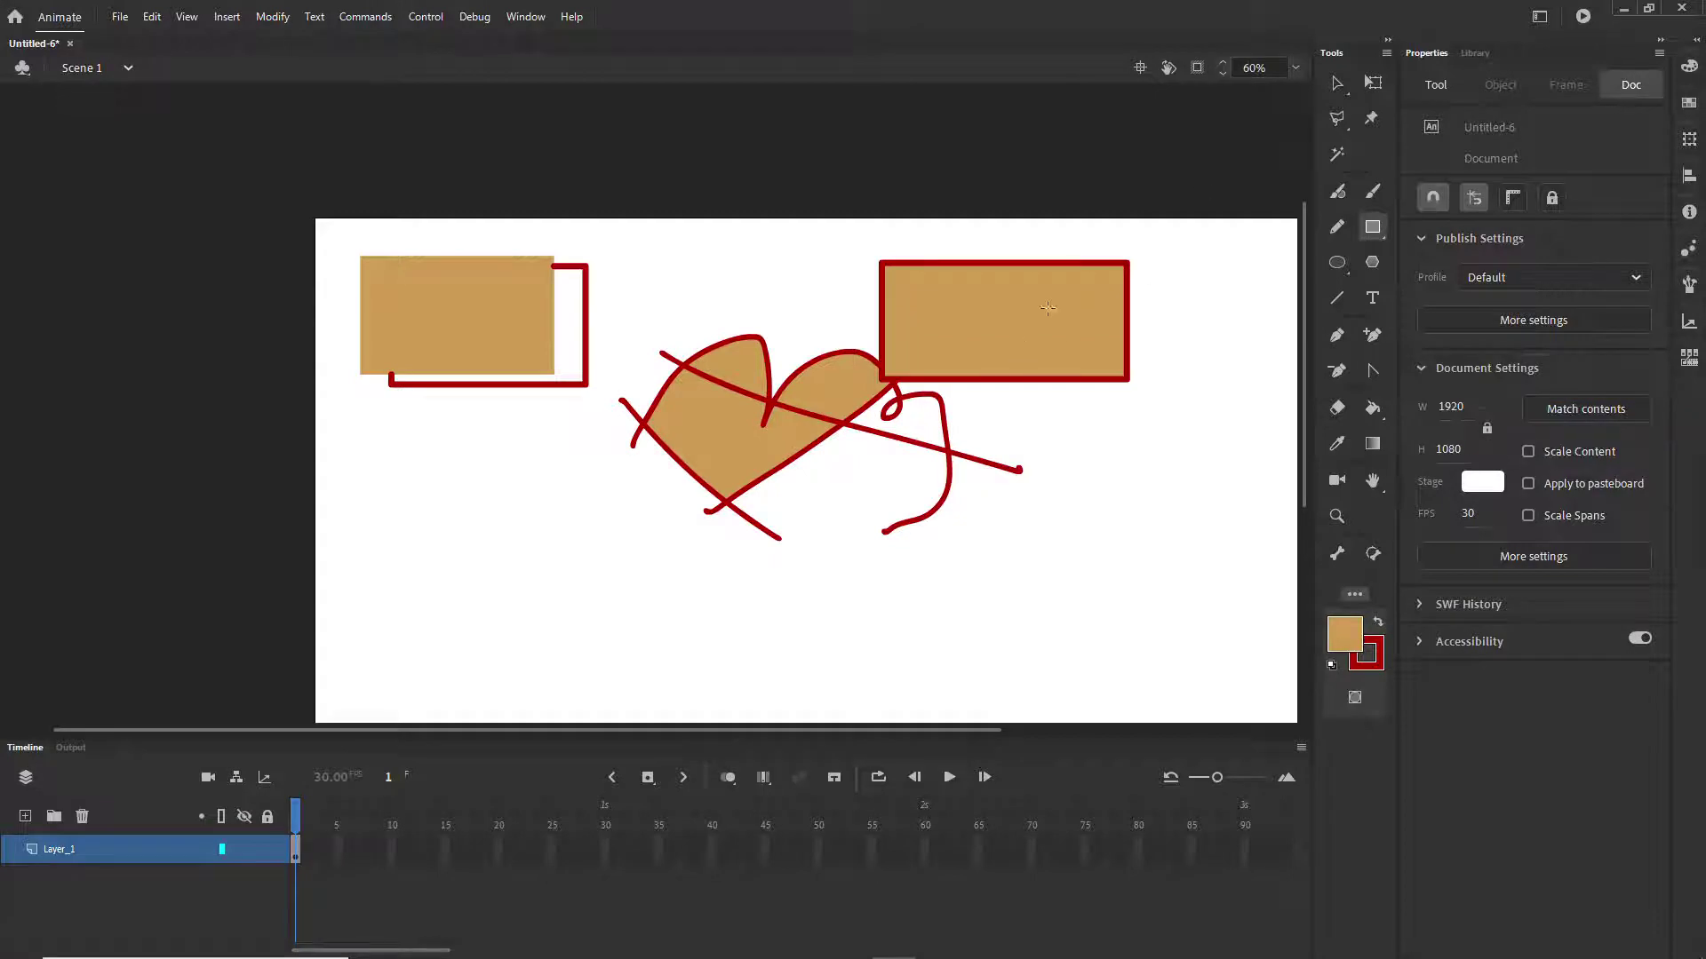
pyautogui.click(1142, 62)
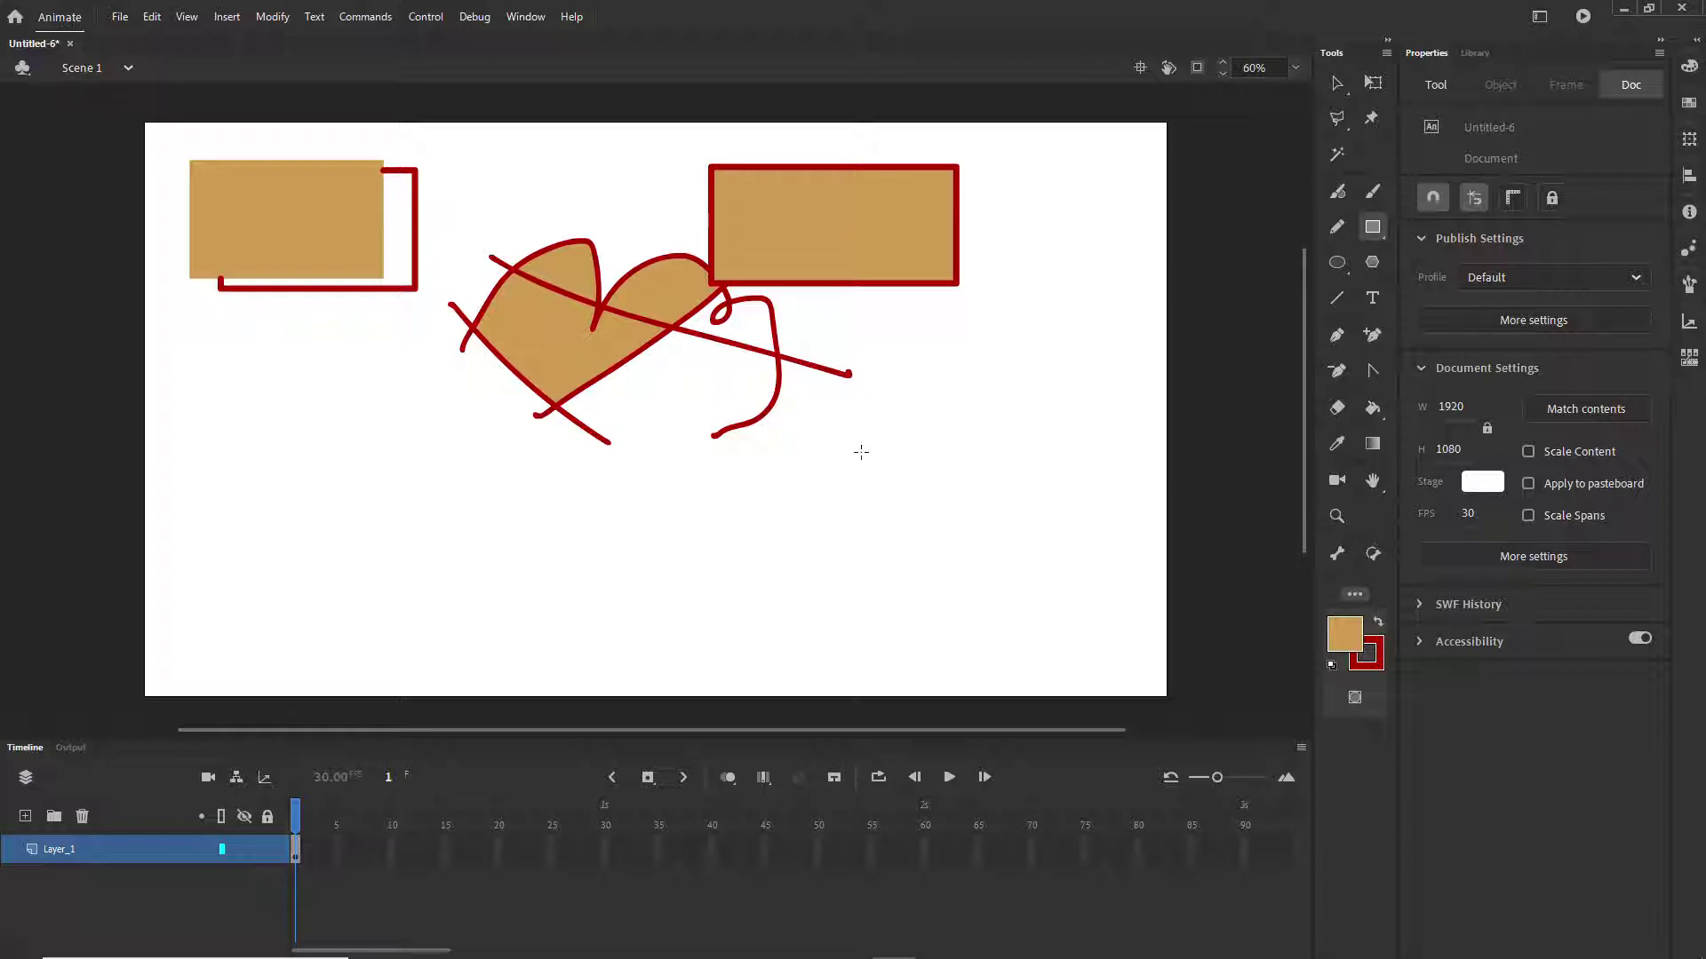
# - Try dark grey #333333 as the stage color and set it back to white
pyautogui.click(1483, 482)
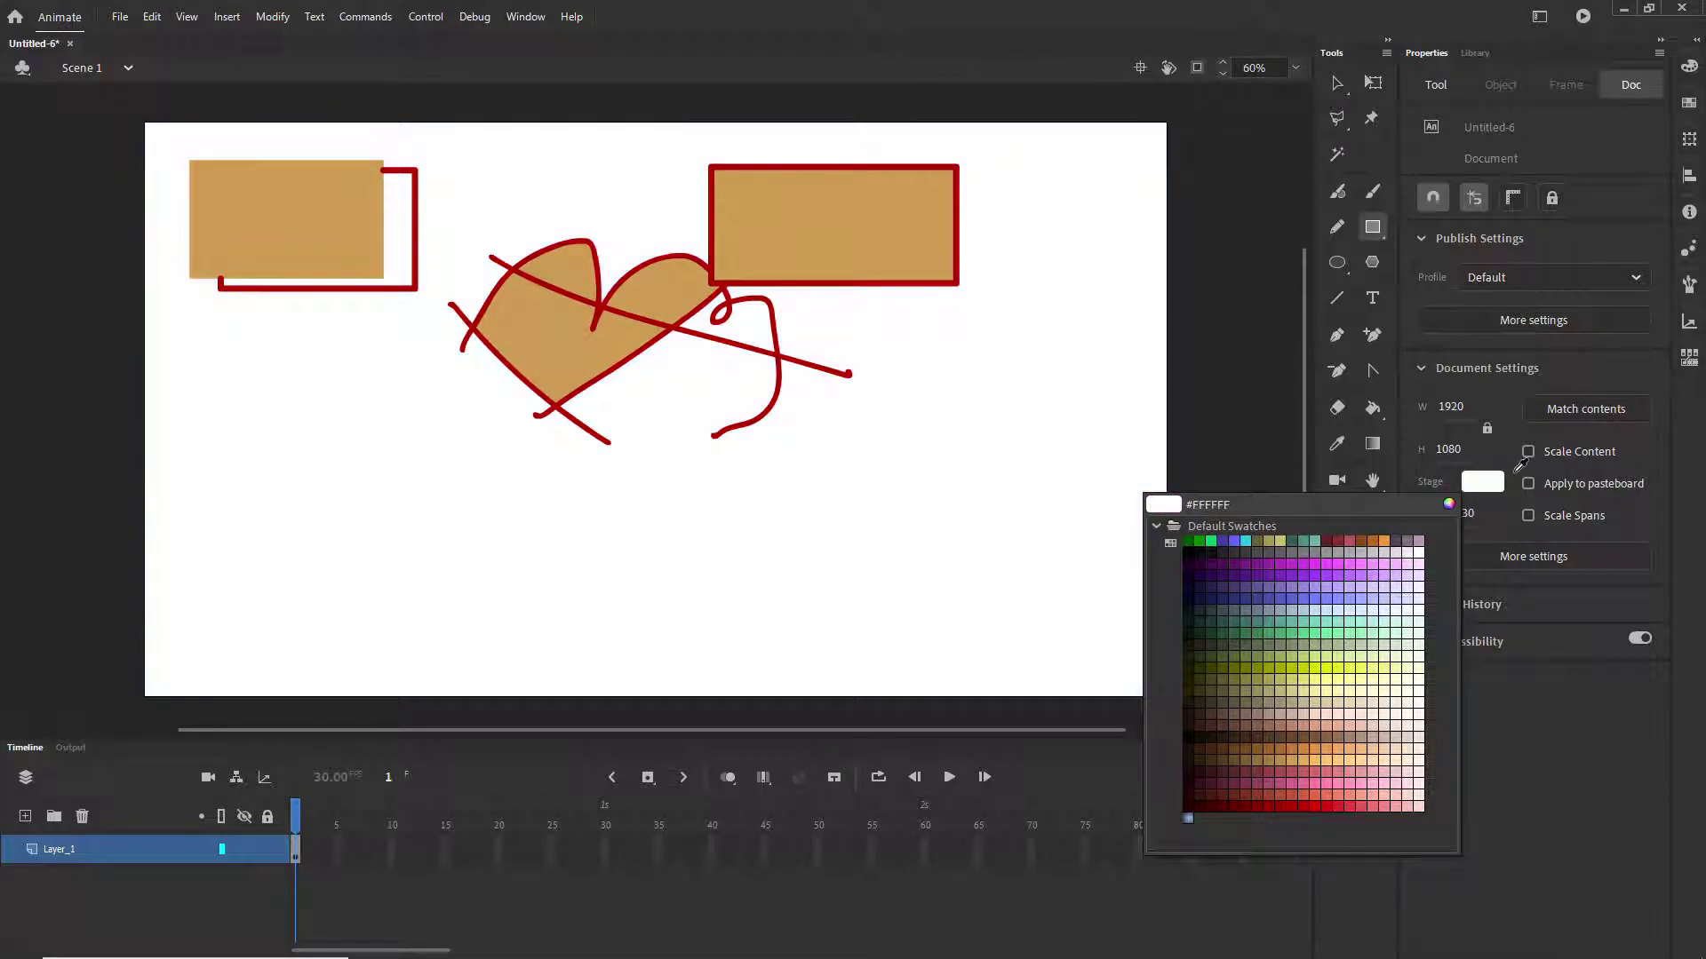
pyautogui.click(1652, 425)
pyautogui.click(1482, 481)
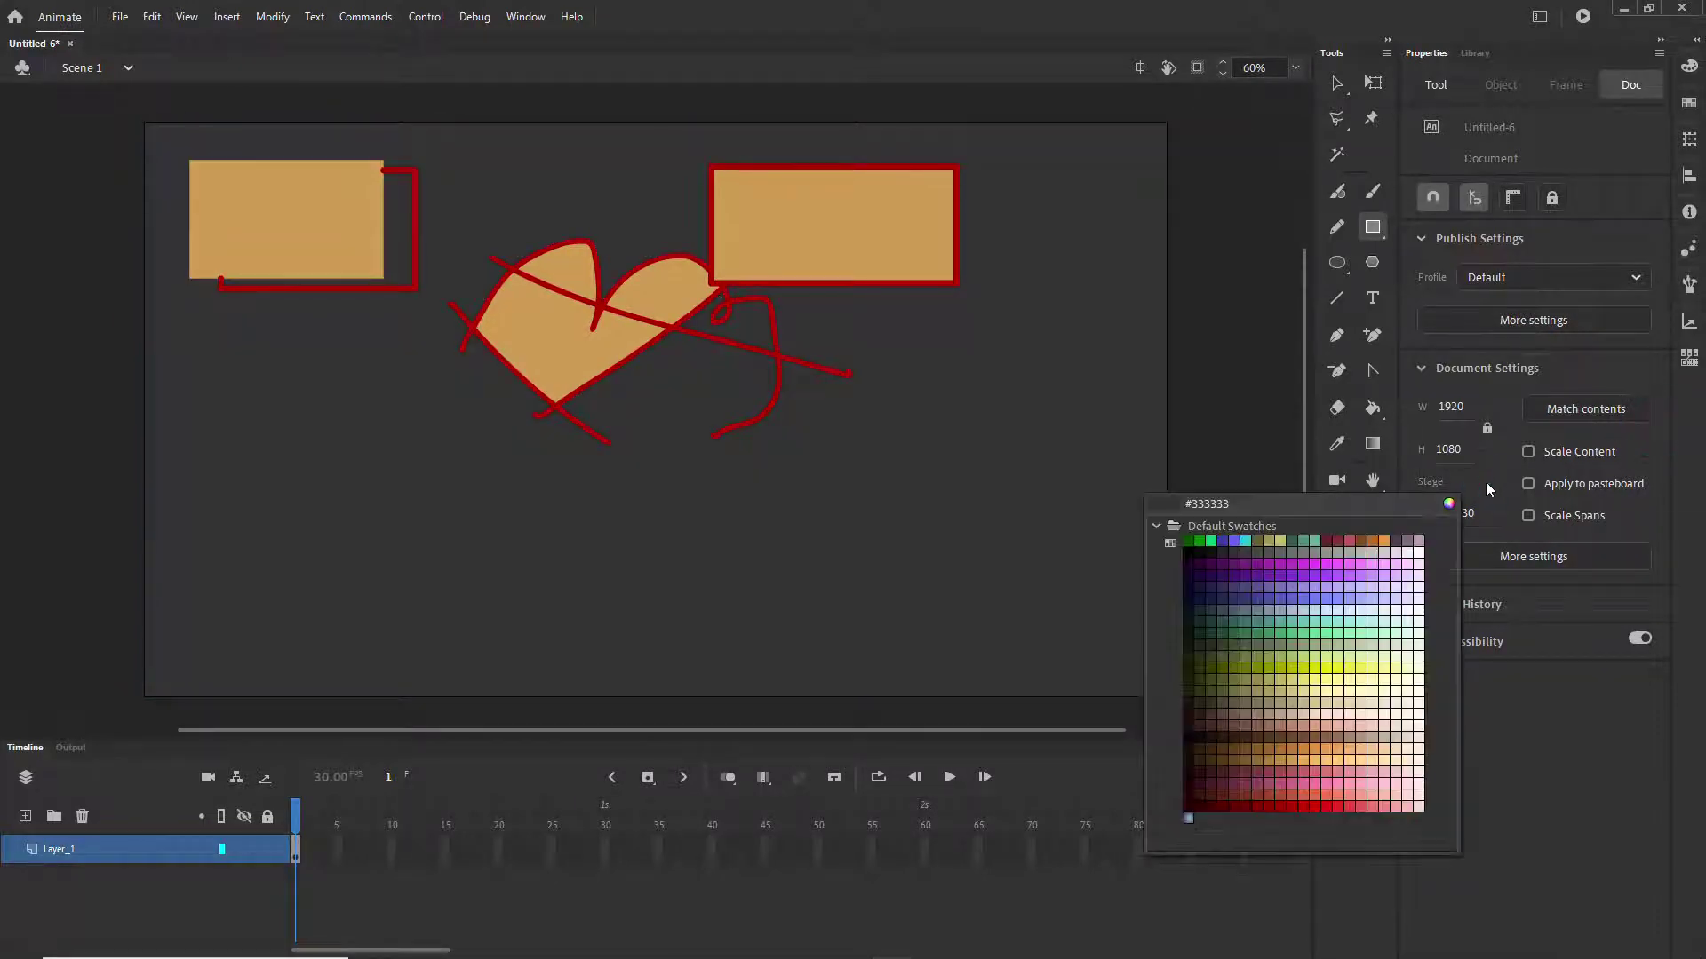
pyautogui.click(1422, 538)
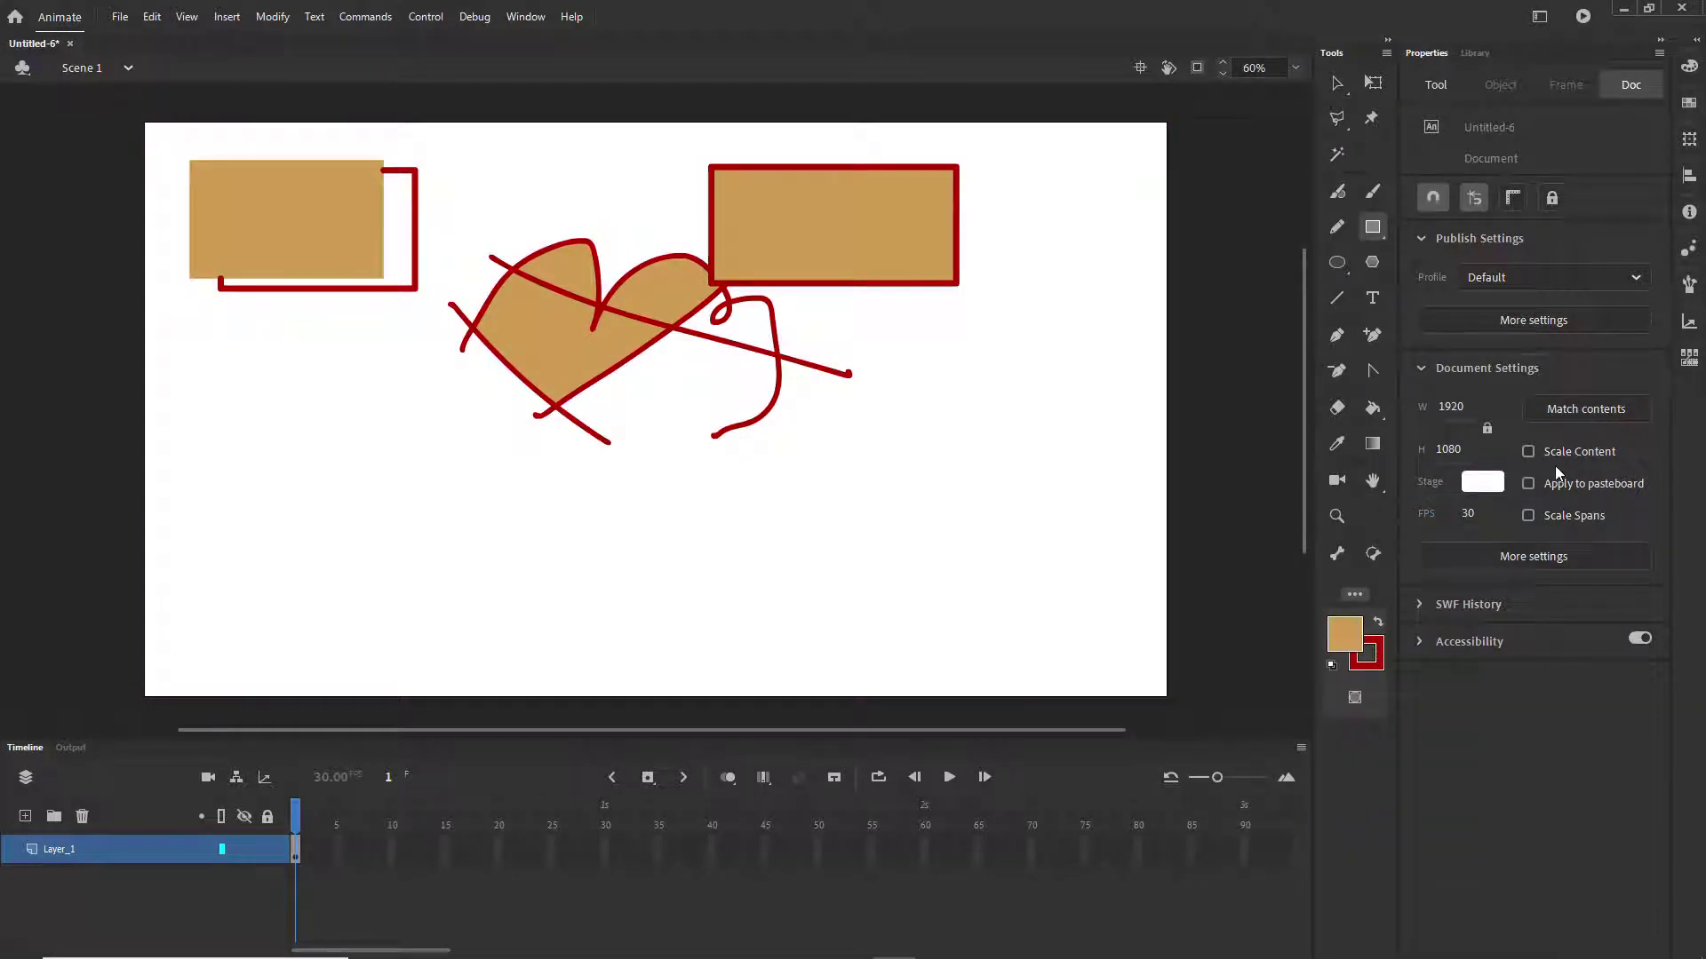
# - Review the SWF History and Accessibility sections of the document properties
pyautogui.click(1420, 605)
pyautogui.click(1423, 602)
pyautogui.click(1421, 643)
pyautogui.click(1421, 644)
# - Start a new document and browse the Social, Game, Education, Ads, Web and Character Animation presets
pyautogui.click(119, 17)
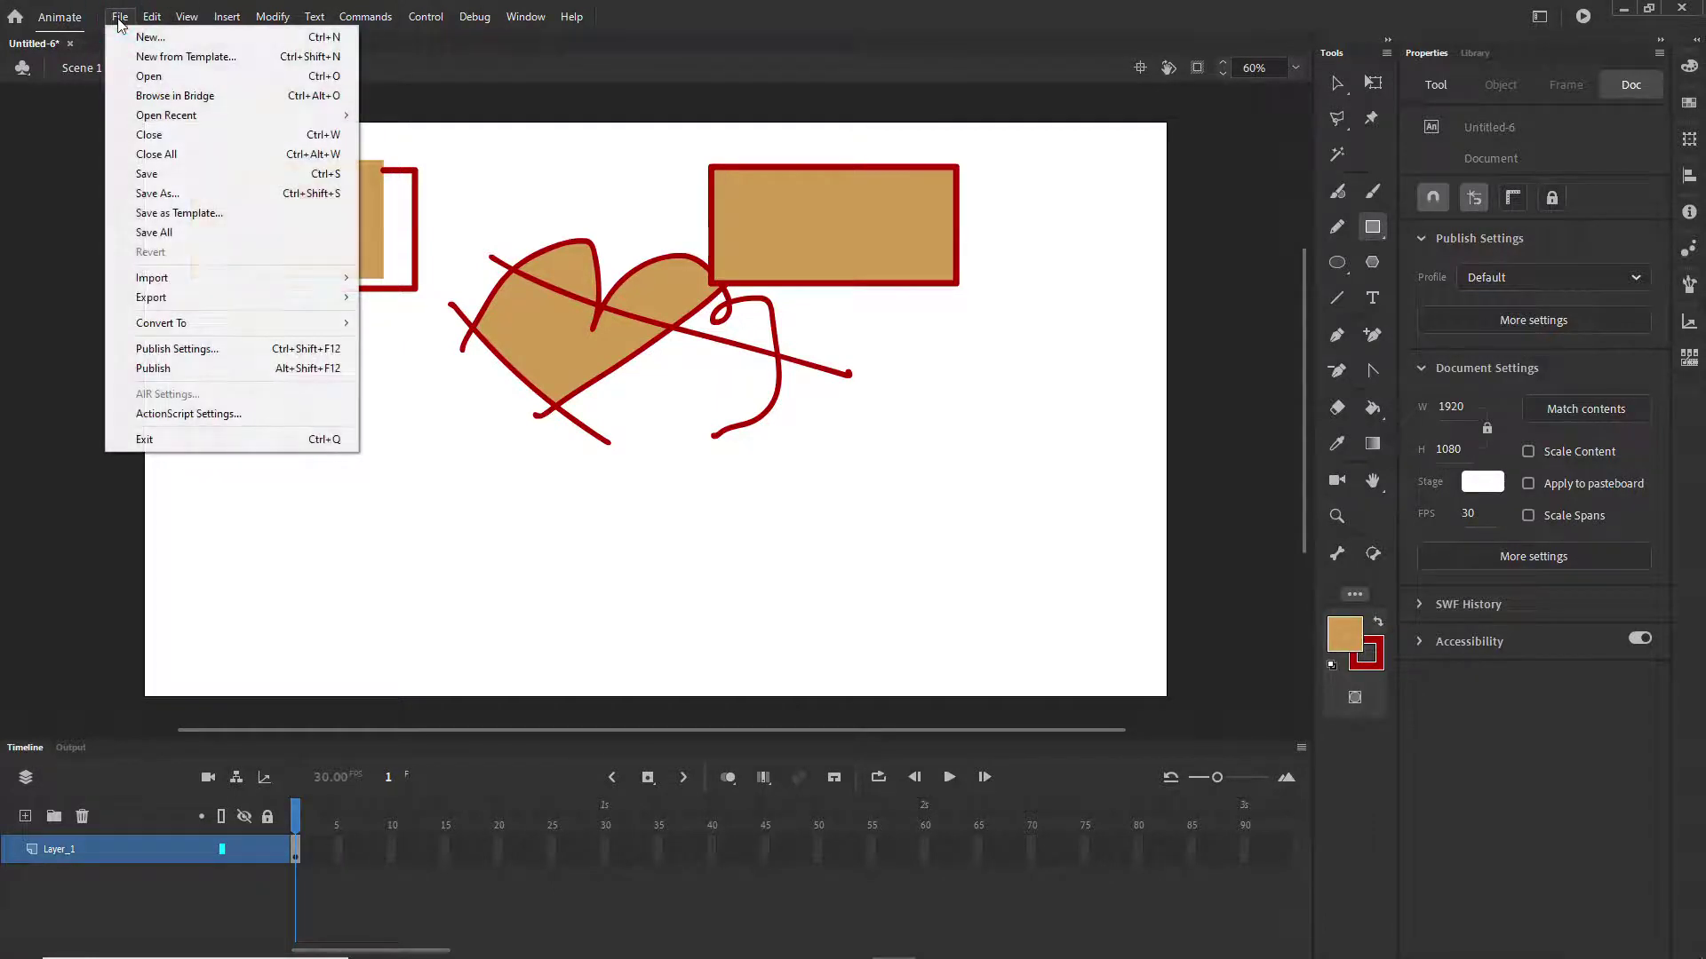
pyautogui.click(147, 38)
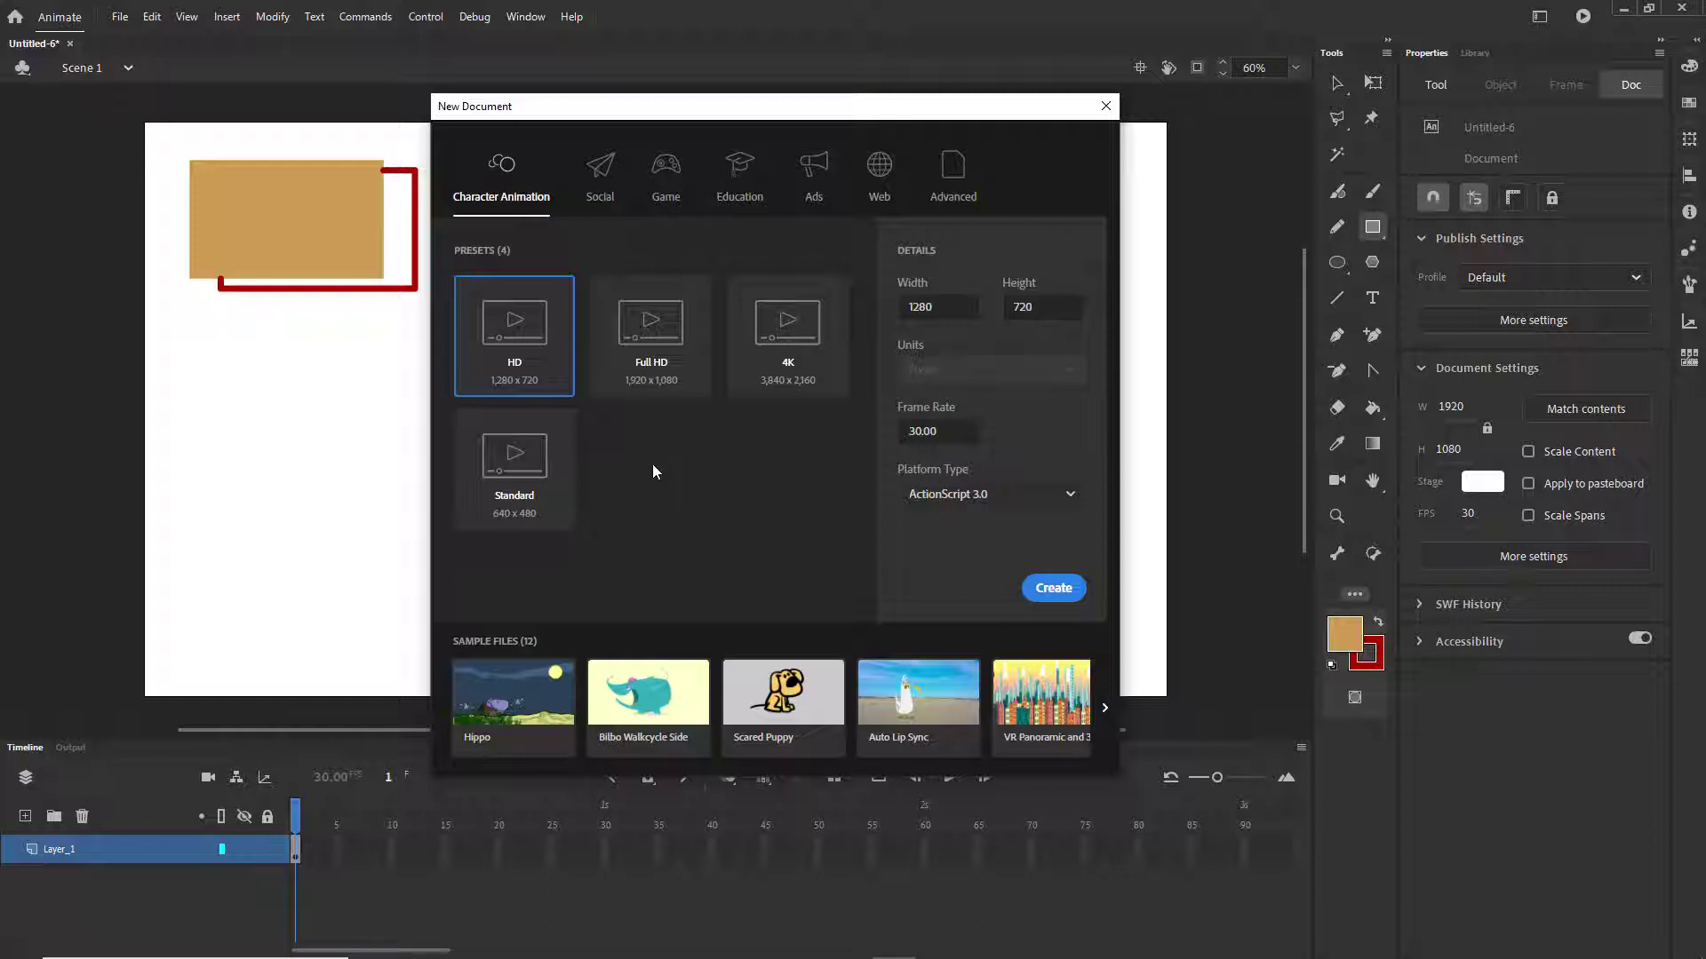
pyautogui.click(603, 173)
pyautogui.click(739, 171)
pyautogui.click(814, 168)
pyautogui.click(497, 164)
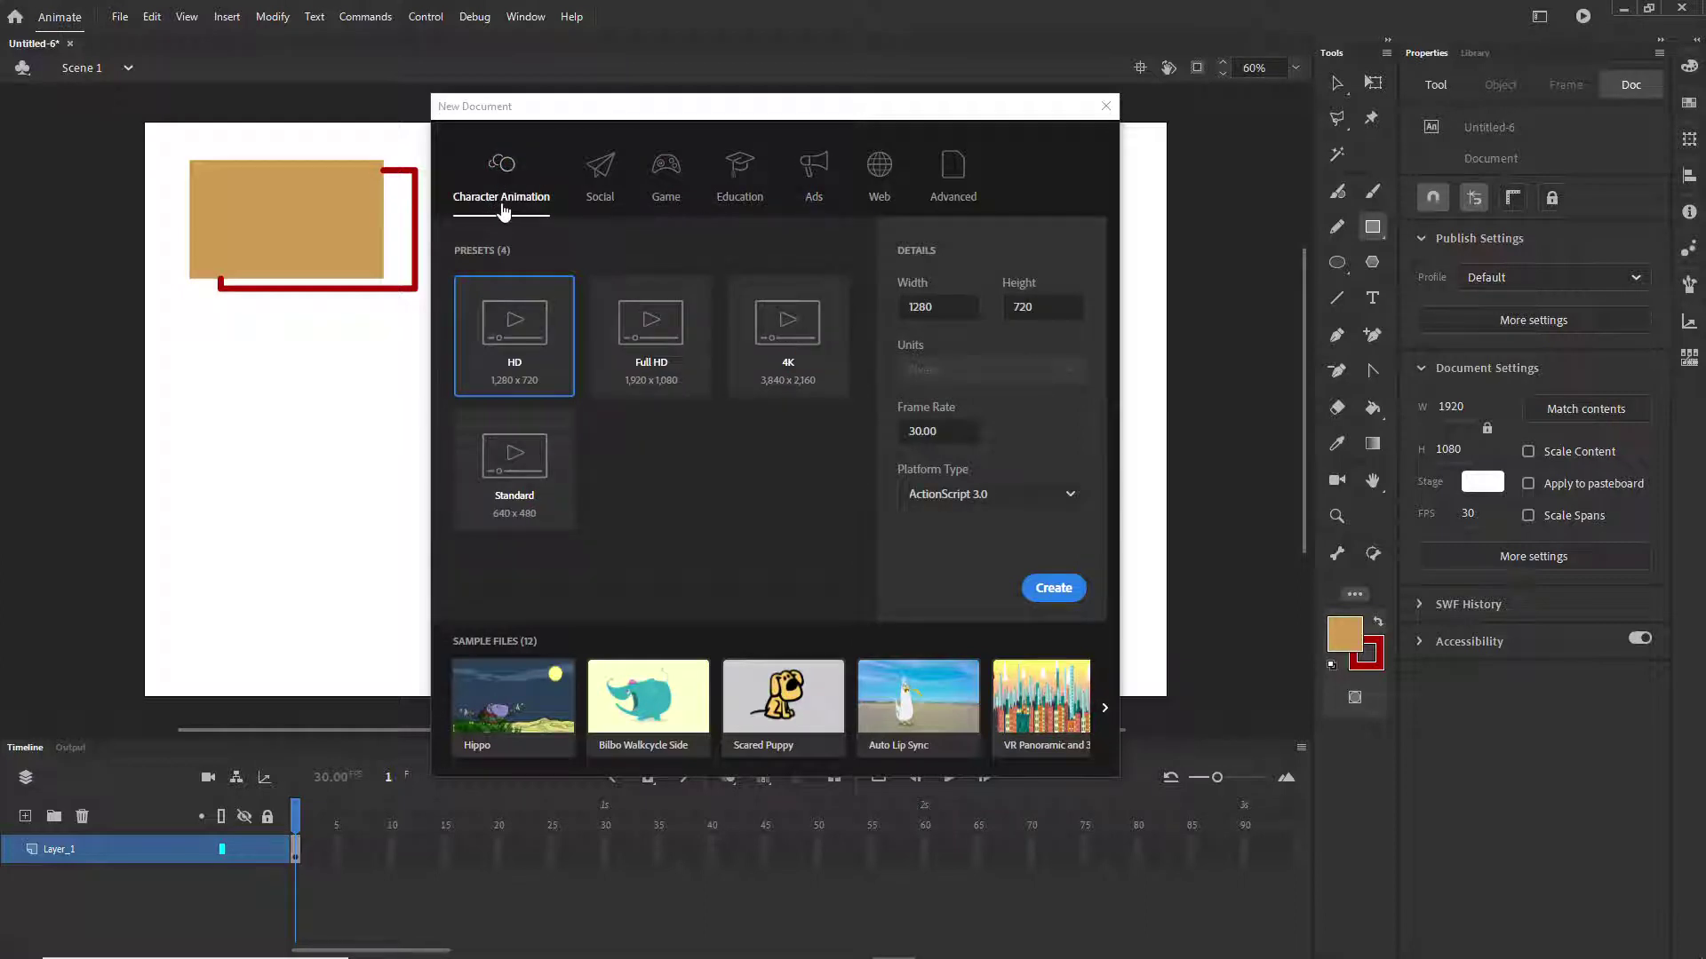
pyautogui.click(601, 191)
pyautogui.click(667, 178)
pyautogui.click(739, 182)
pyautogui.click(812, 178)
pyautogui.click(875, 168)
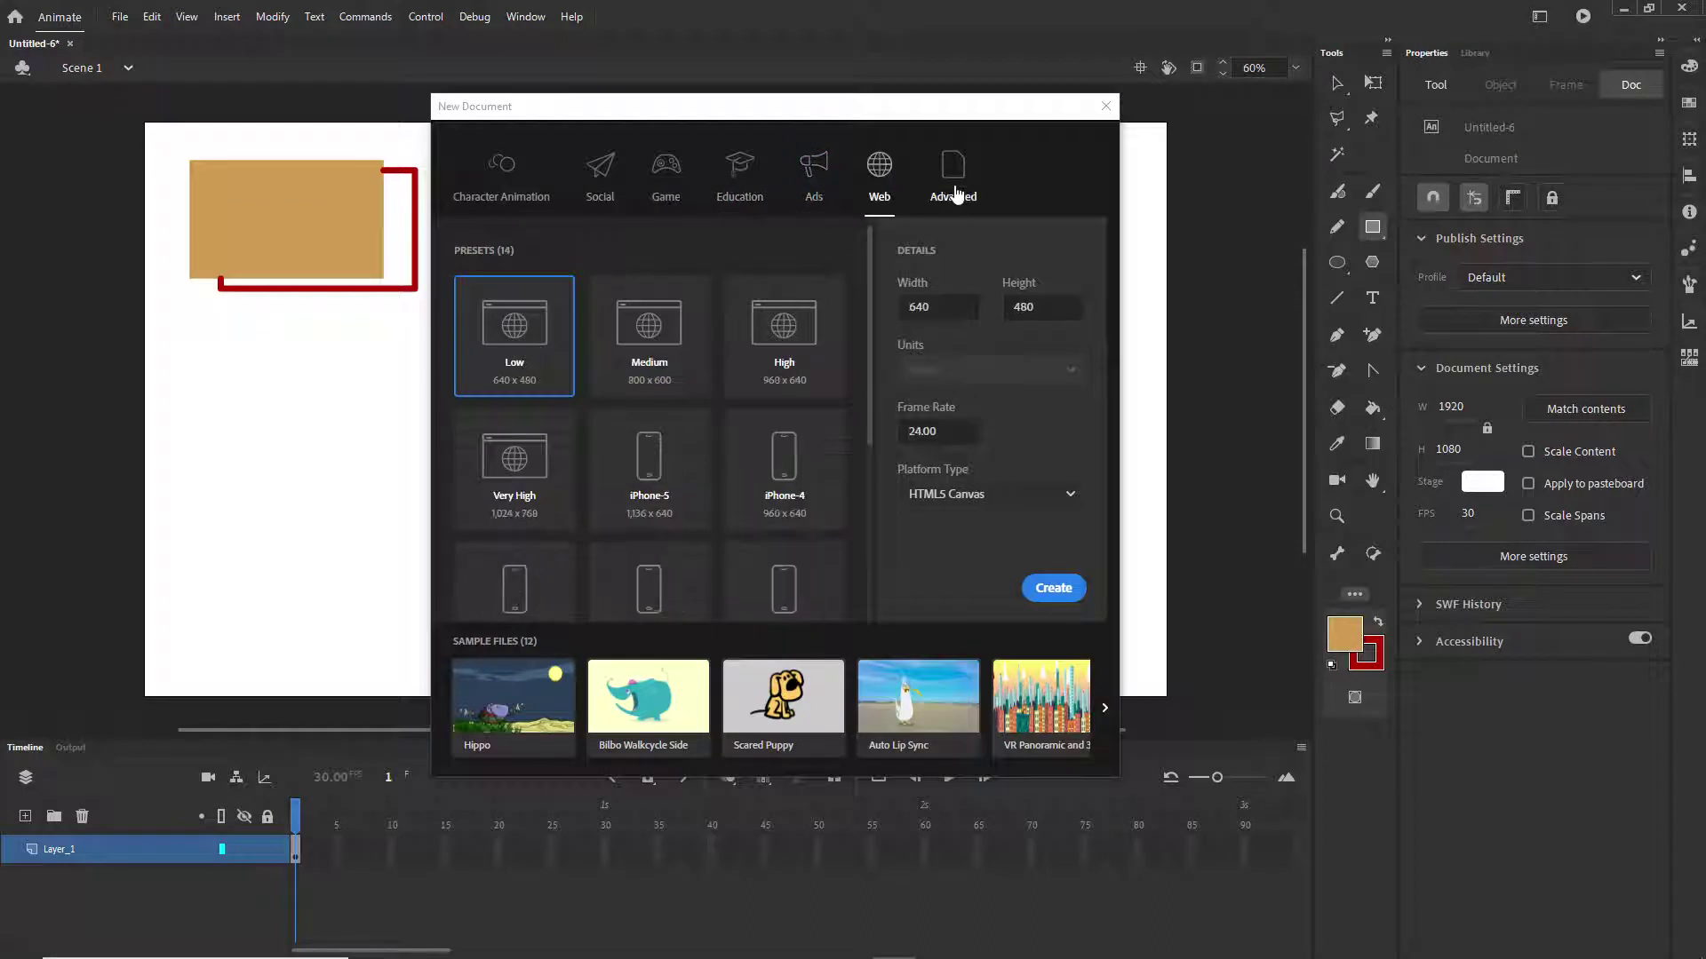
pyautogui.click(502, 178)
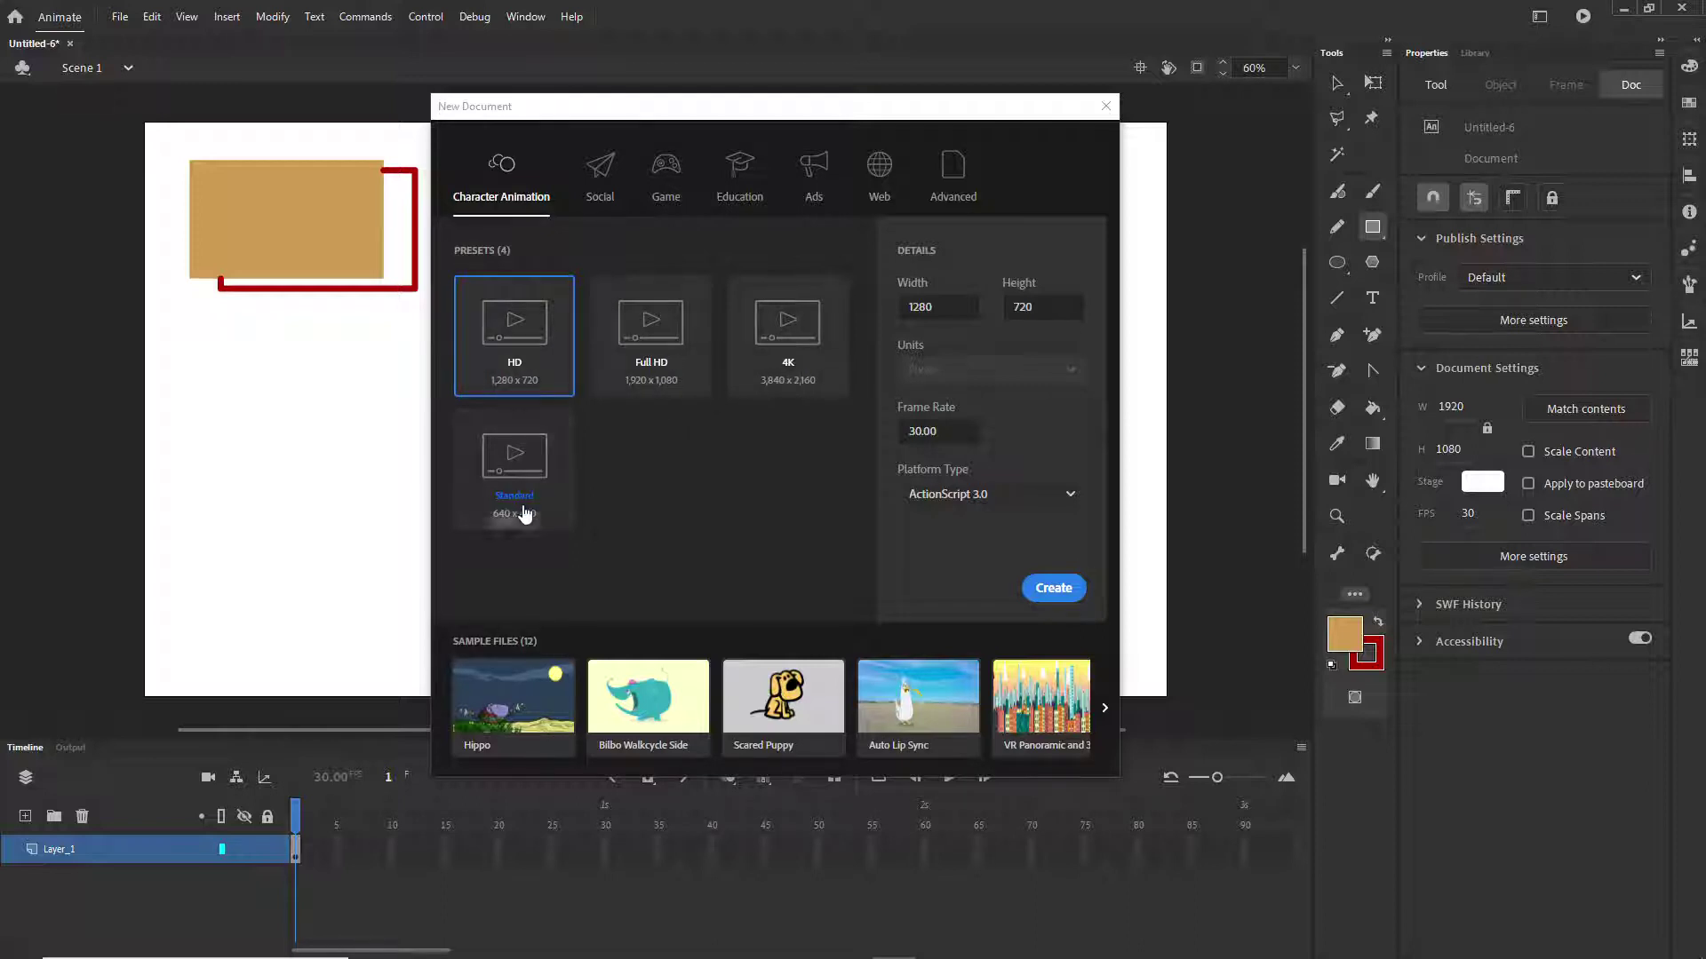
# - Examine the 1920 x 1080 YouTube Full HD preset for Social, including its frame rate and available platform types
pyautogui.click(590, 199)
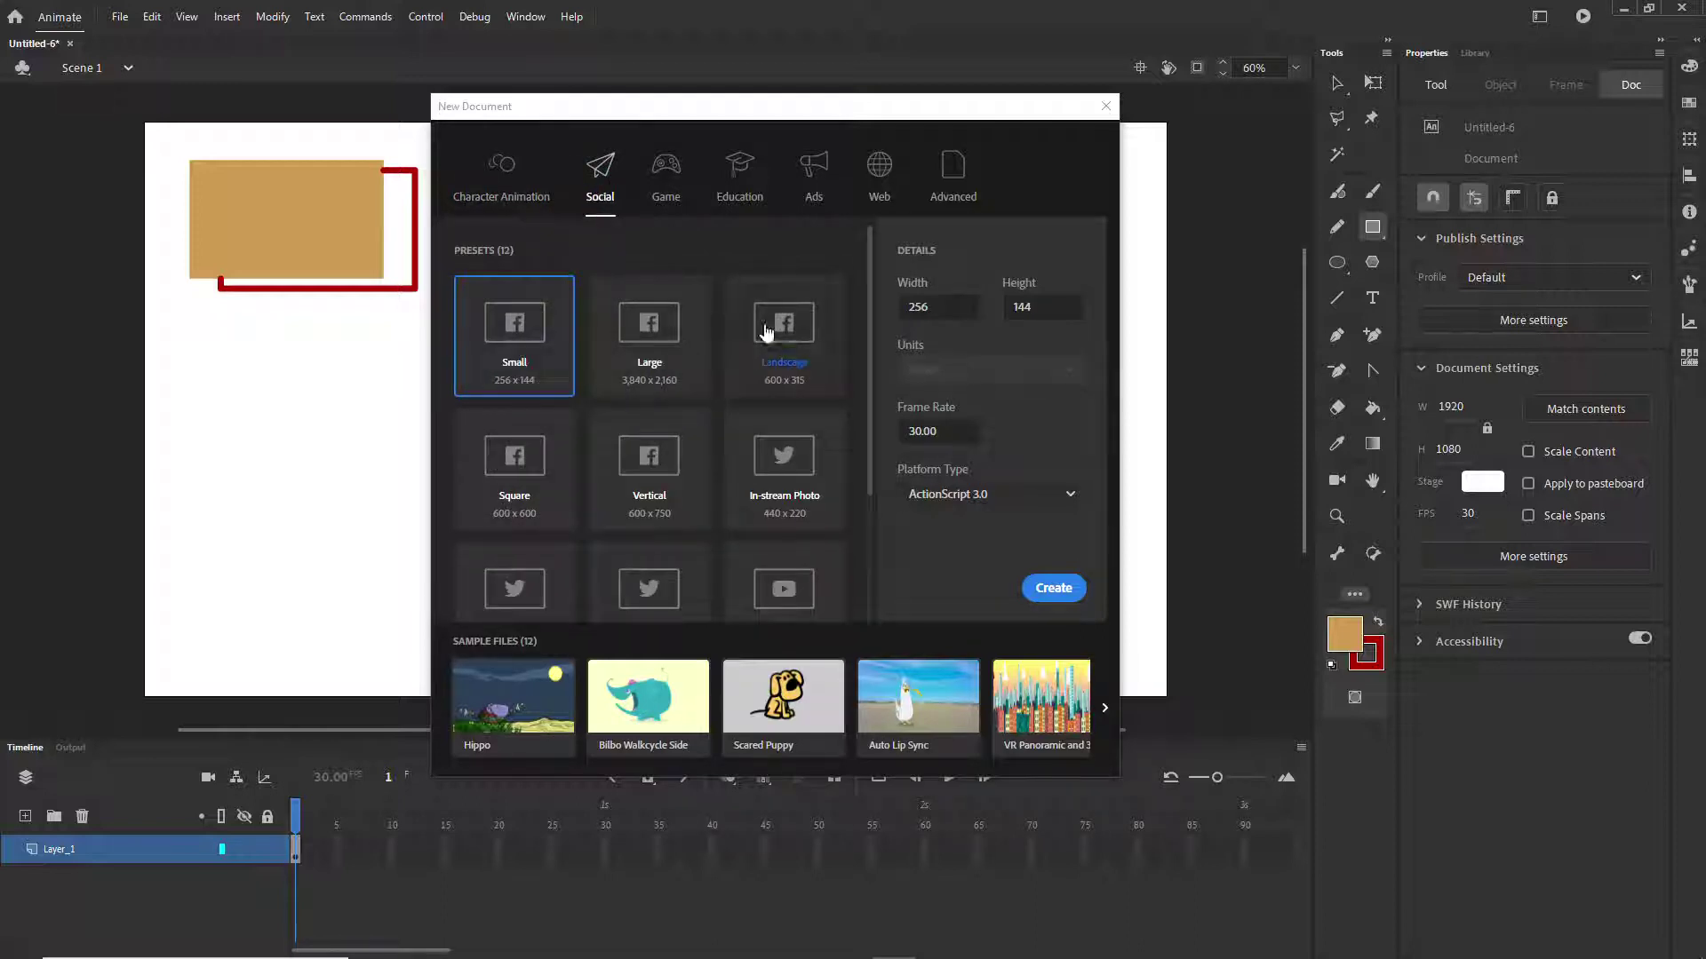
pyautogui.moveTo(867, 350); pyautogui.dragTo(866, 468)
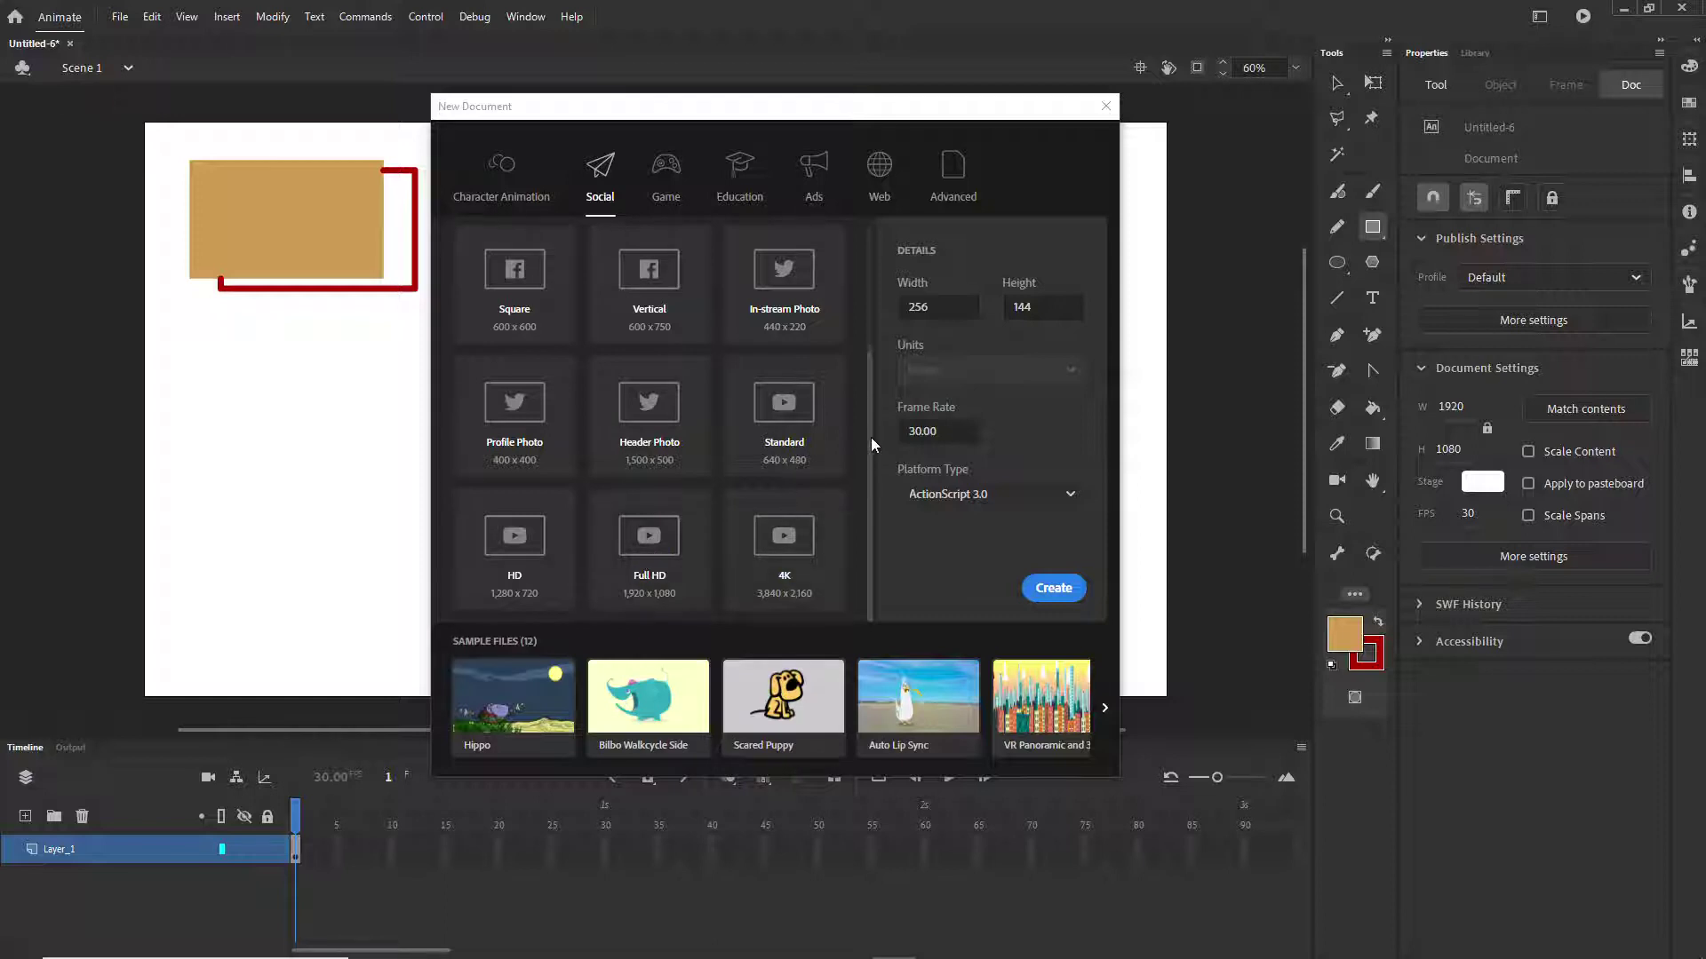
pyautogui.click(702, 531)
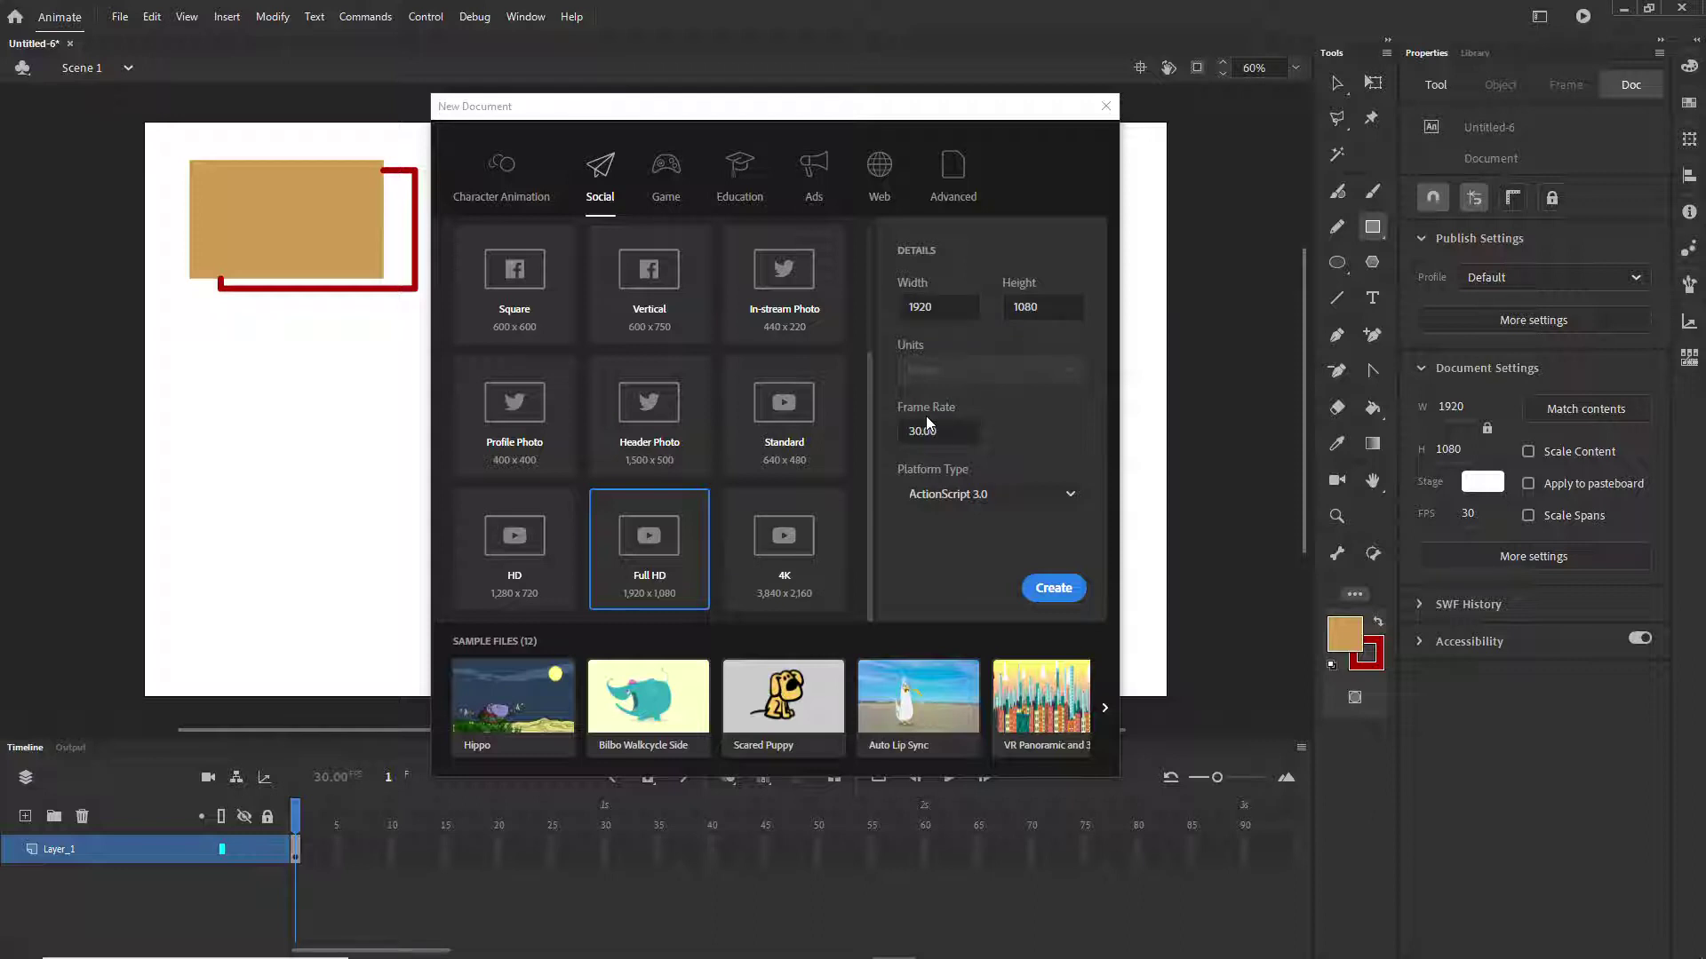
pyautogui.moveTo(949, 431); pyautogui.dragTo(894, 433)
pyautogui.click(949, 496)
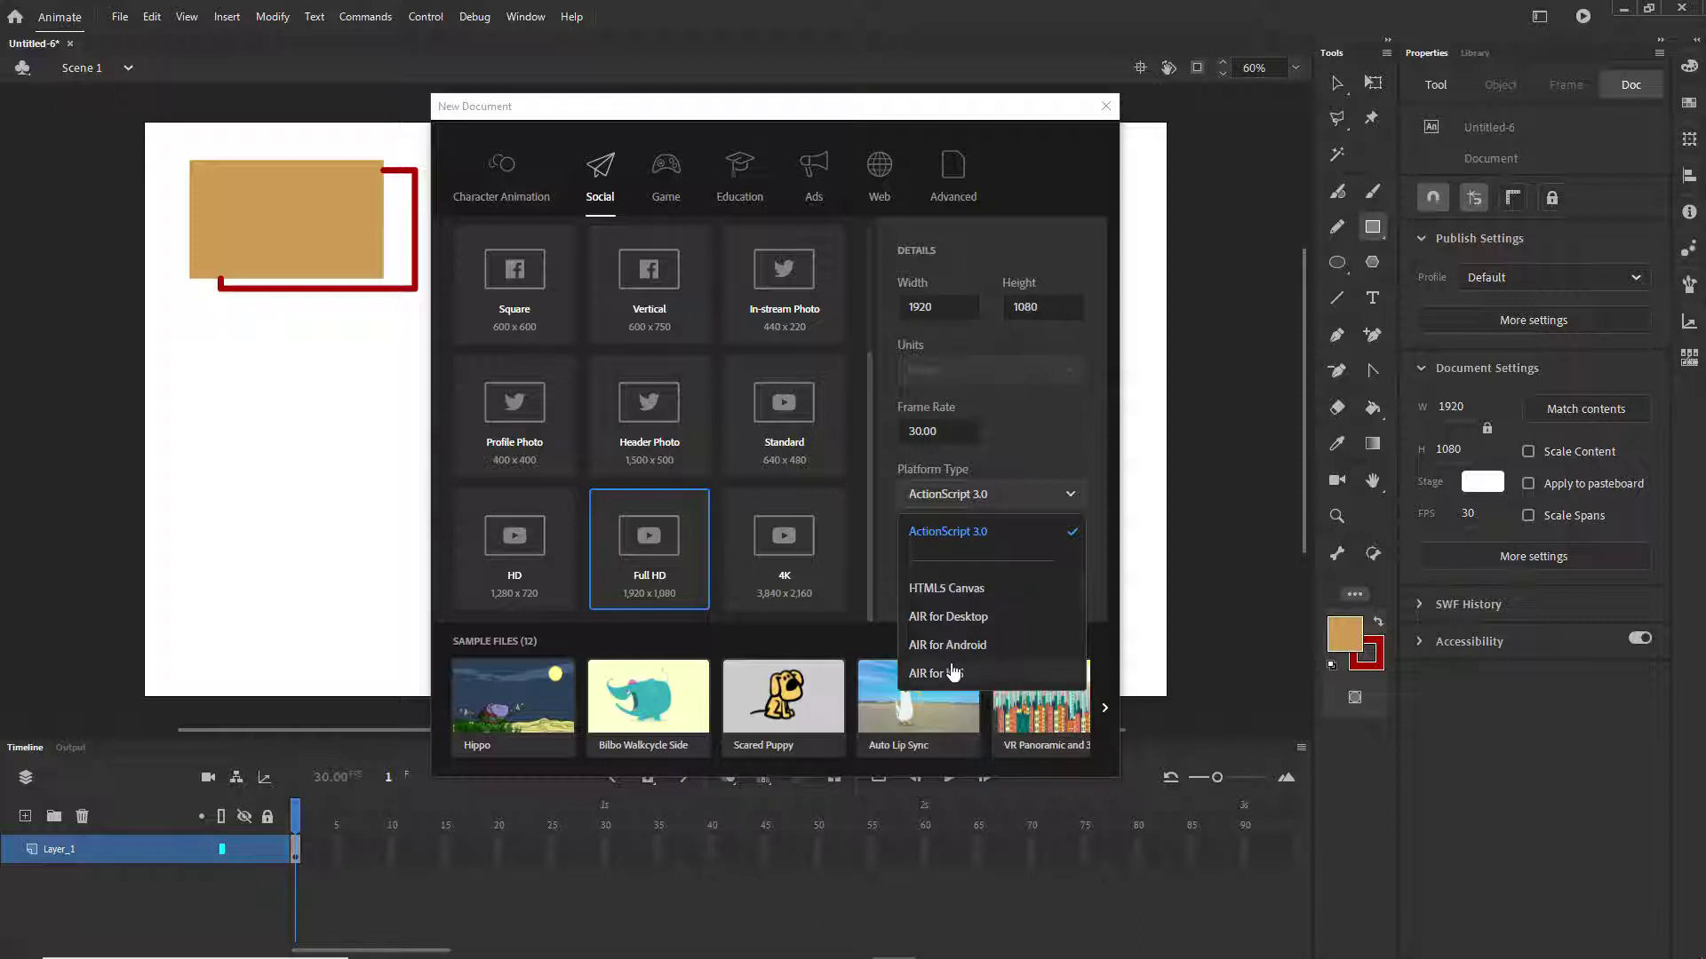
pyautogui.click(1037, 426)
# - Look through the Game, Education, Ads, Web and Advanced document presets and leave without creating a document
pyautogui.click(673, 184)
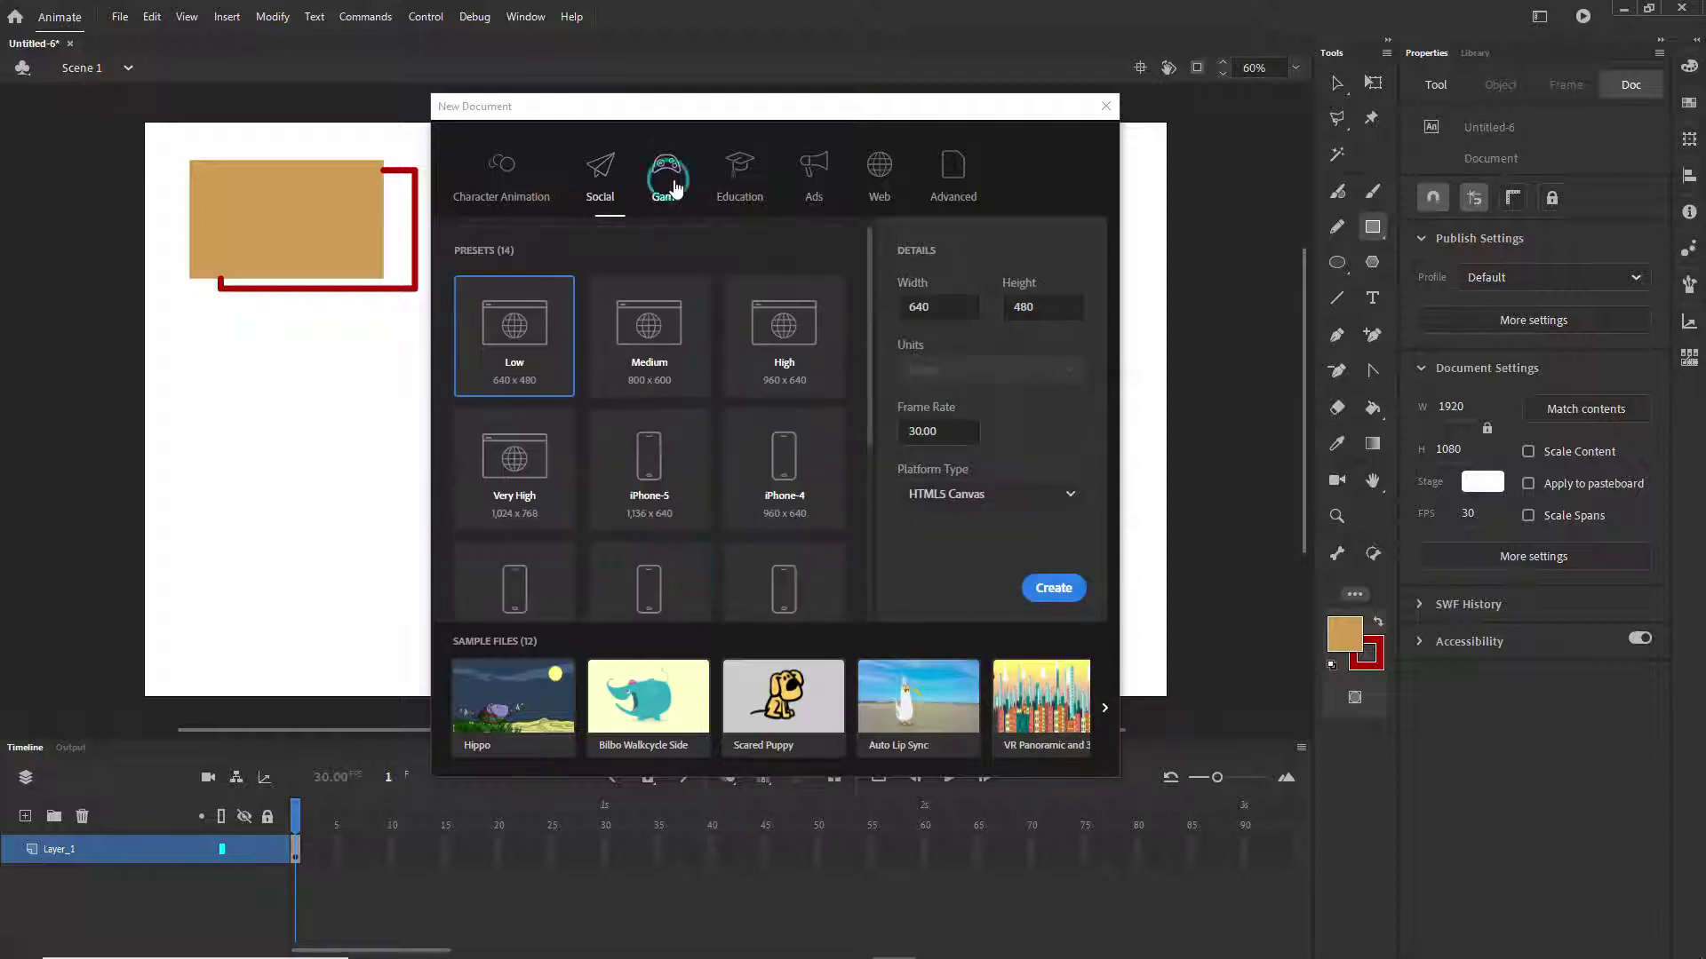
pyautogui.click(740, 182)
pyautogui.click(813, 186)
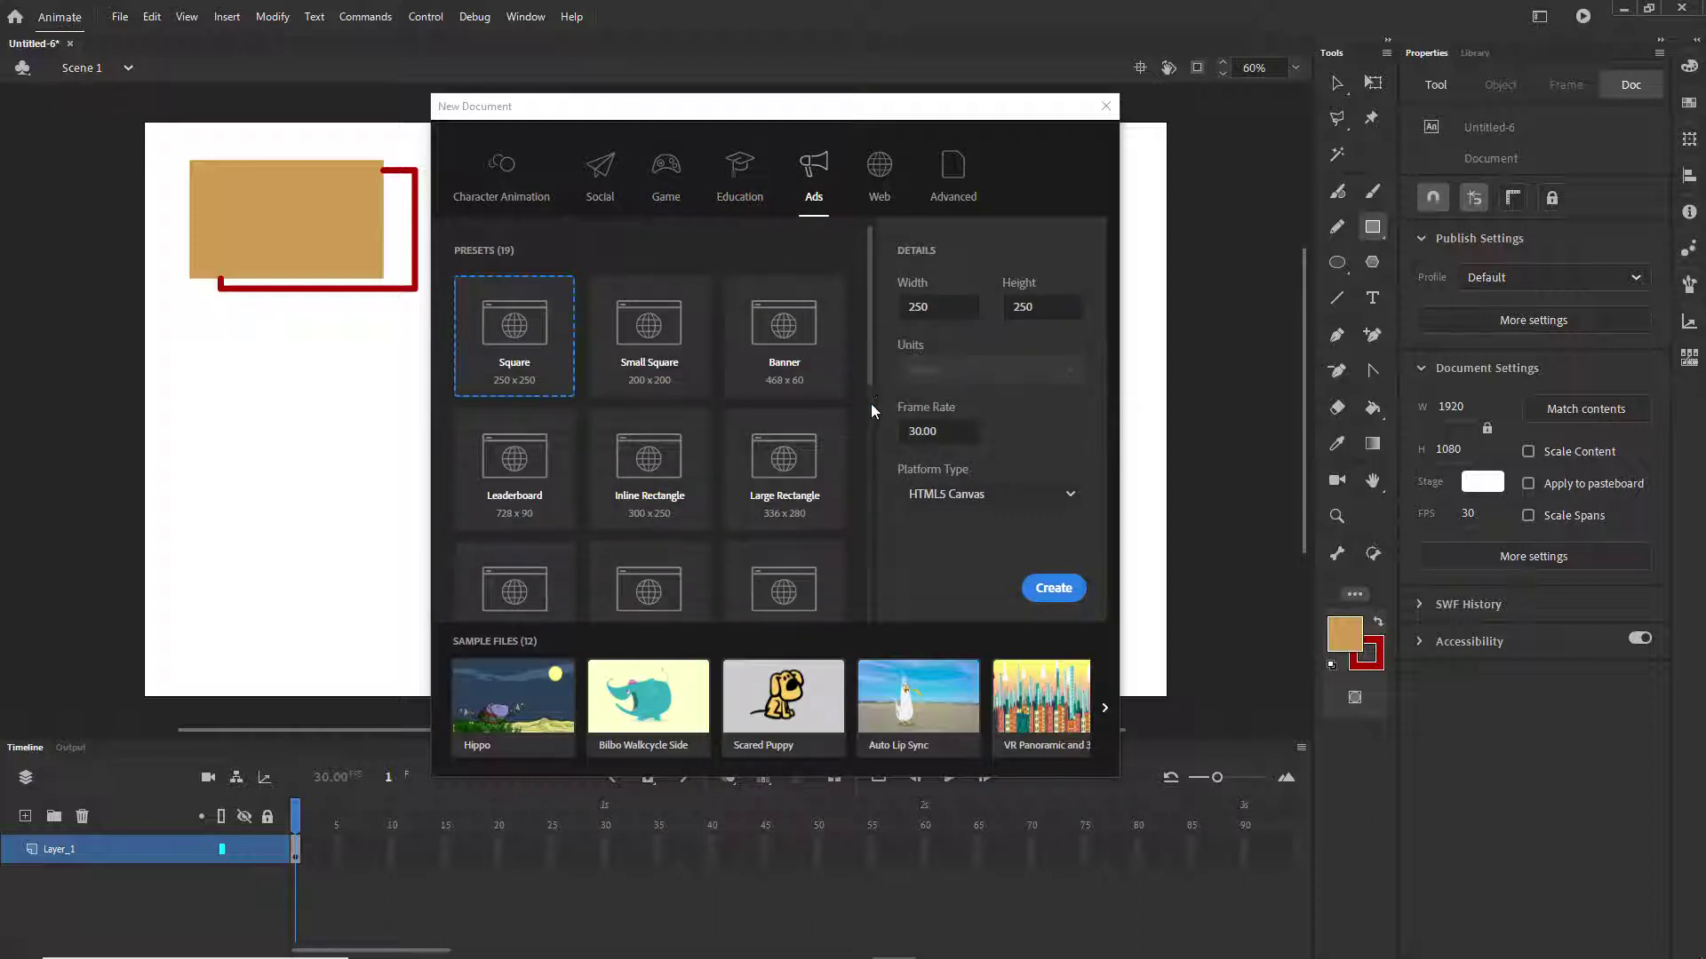
pyautogui.moveTo(871, 373); pyautogui.dragTo(869, 384)
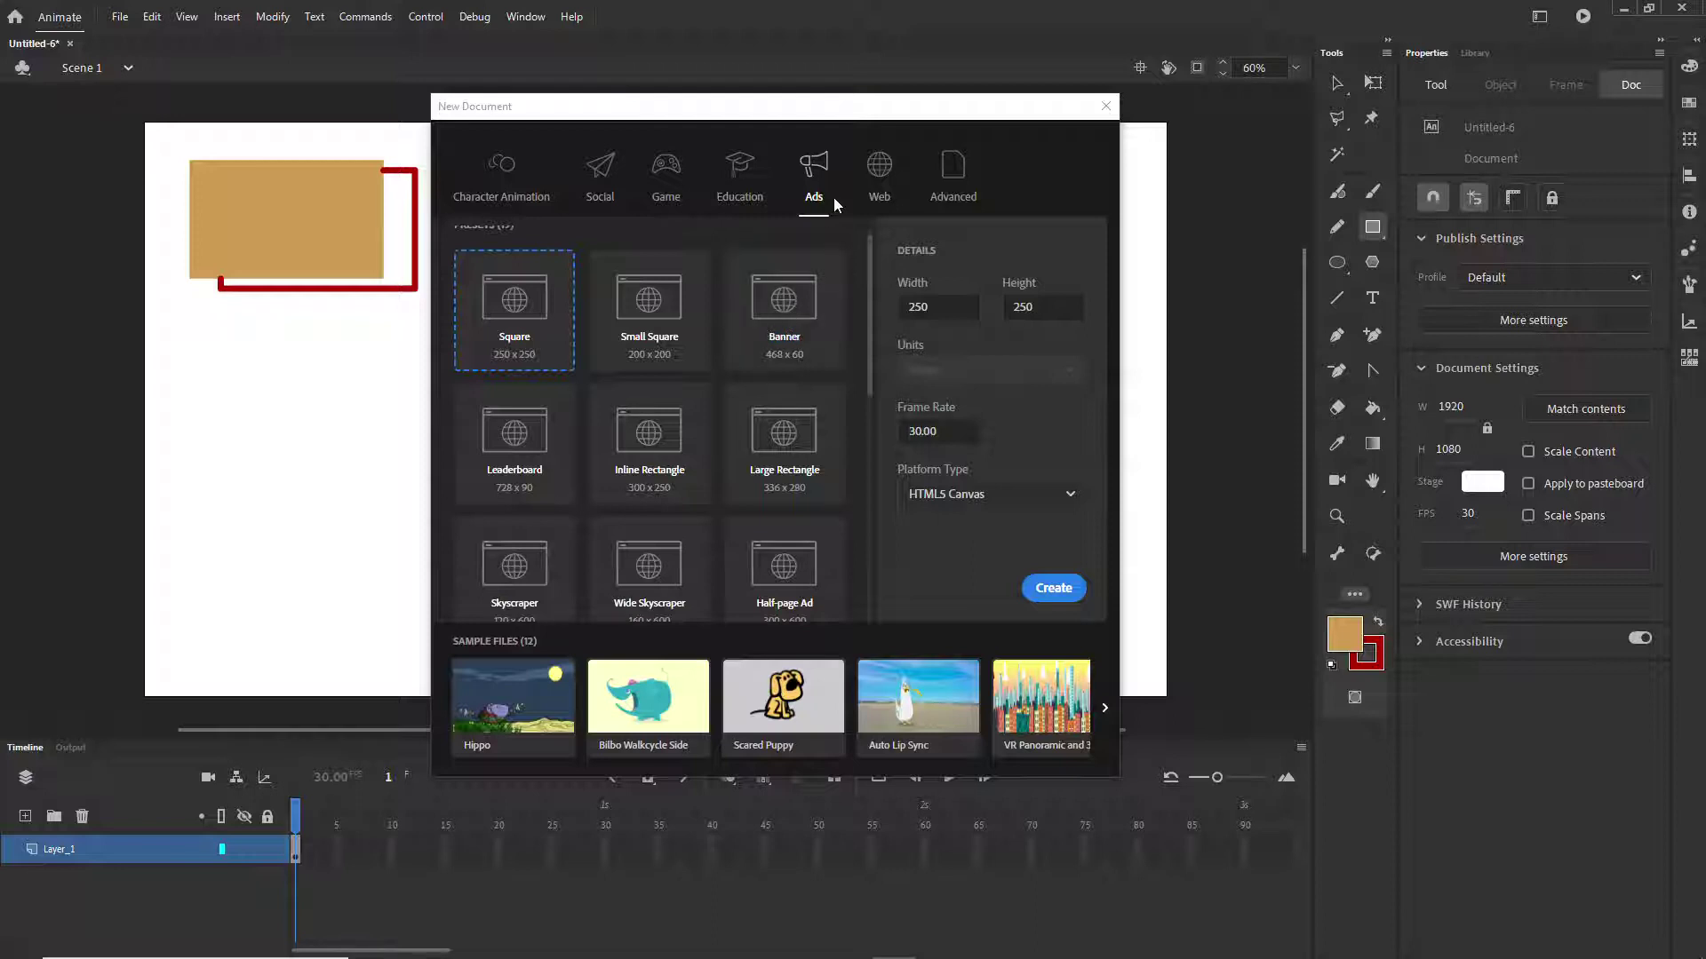
pyautogui.click(881, 178)
pyautogui.click(953, 174)
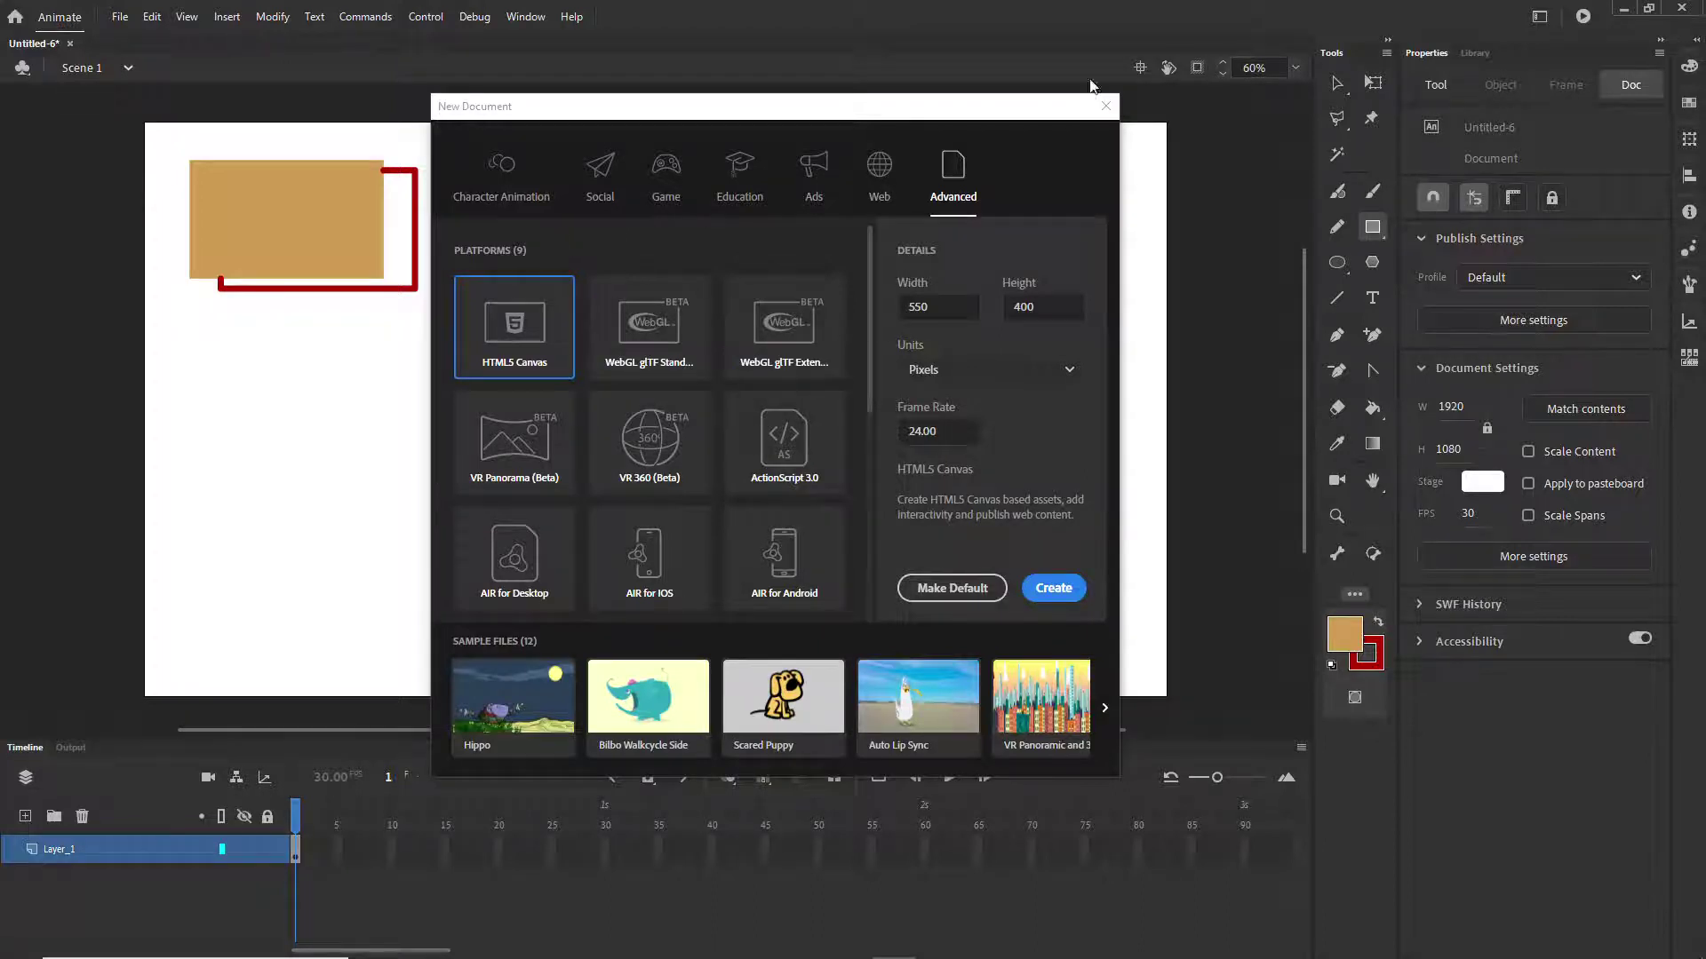
pyautogui.click(1105, 106)
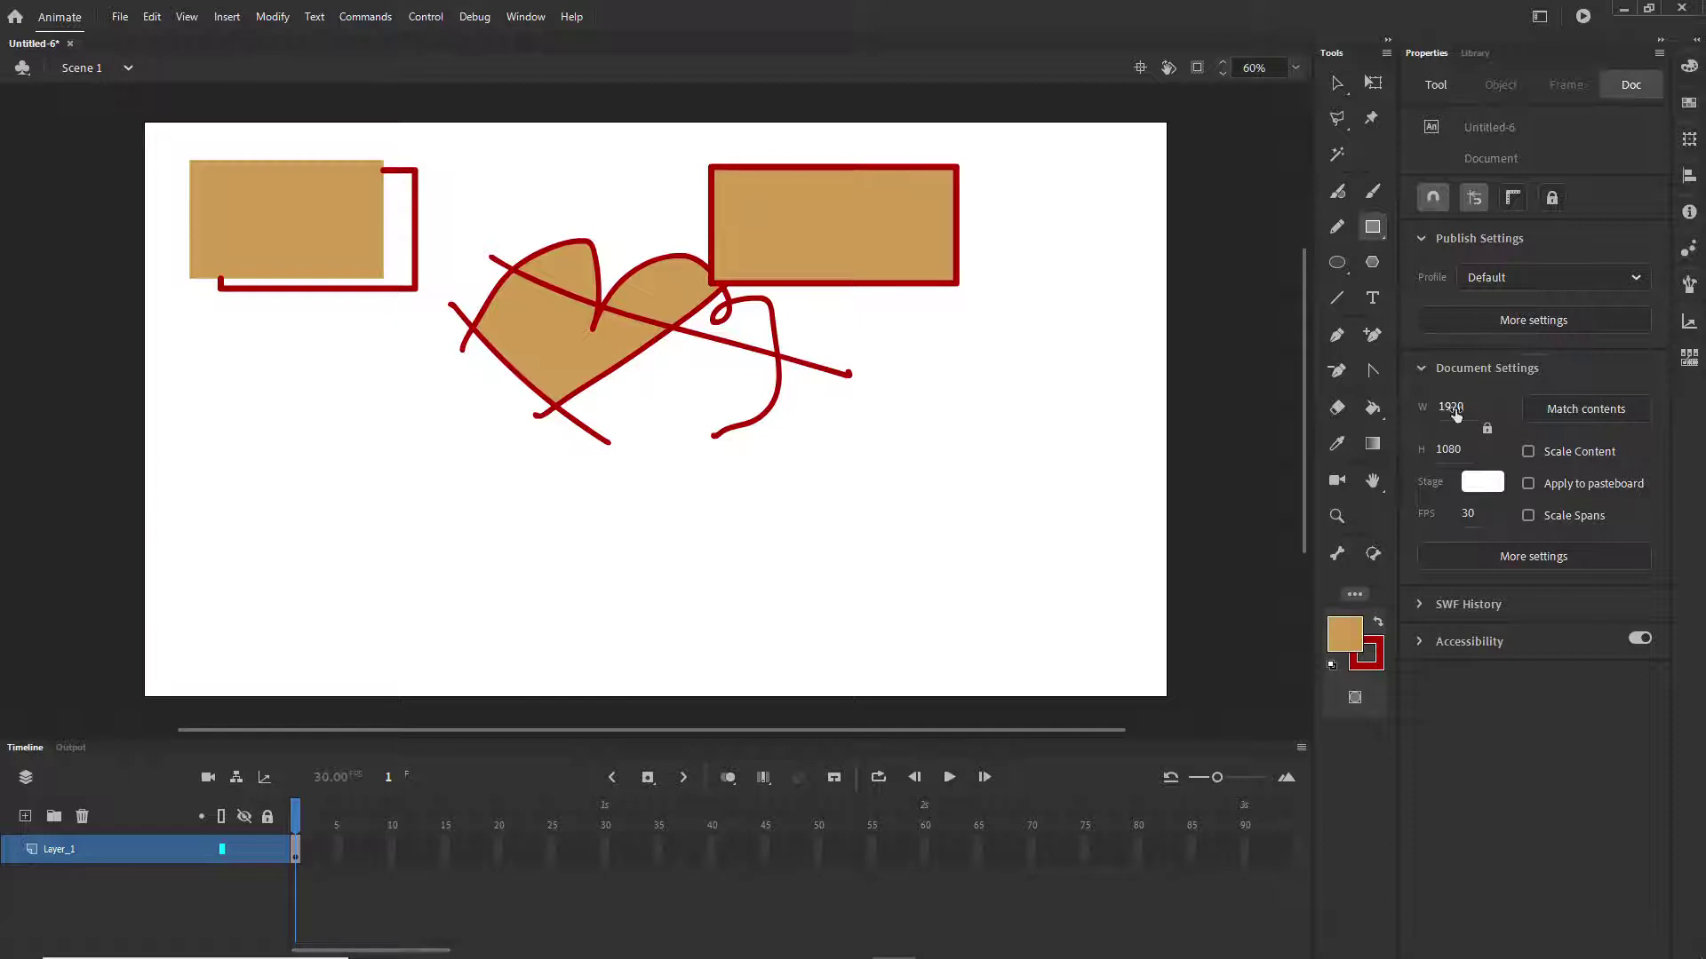
# - Delete all artwork from the stage and draw one large rectangle with a tan fill and dark red stroke near the middle
pyautogui.click(1451, 409)
pyautogui.click(1688, 71)
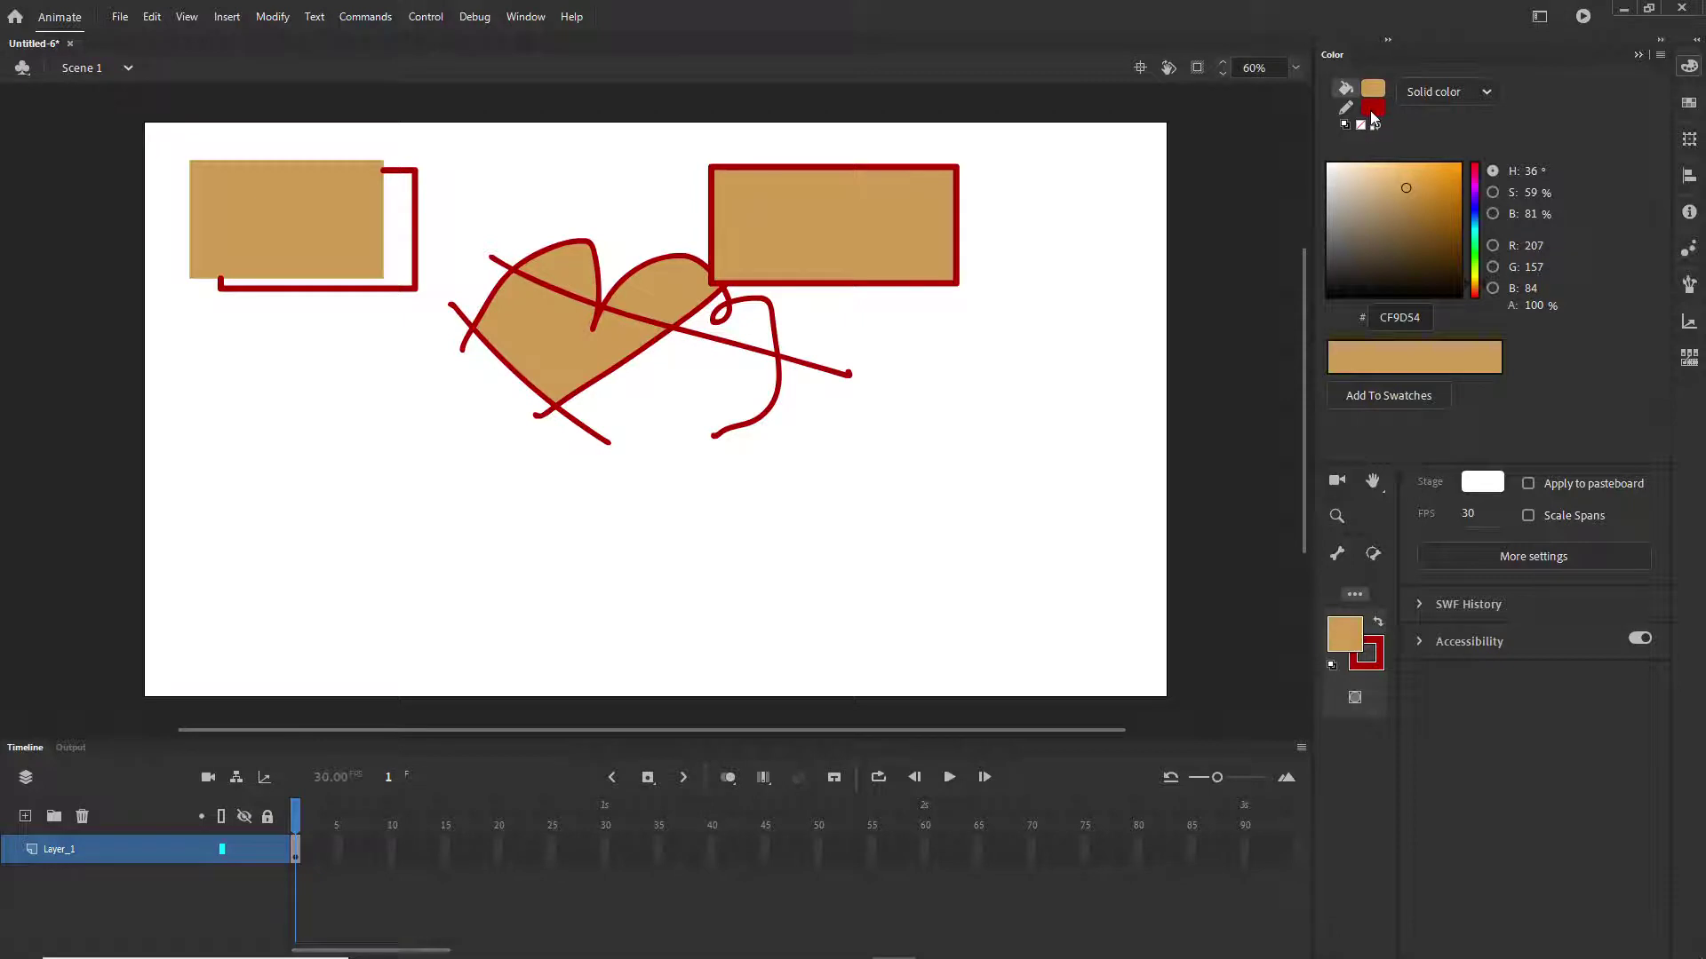
pyautogui.click(769, 439)
pyautogui.hotkey('ctrl', 'a')
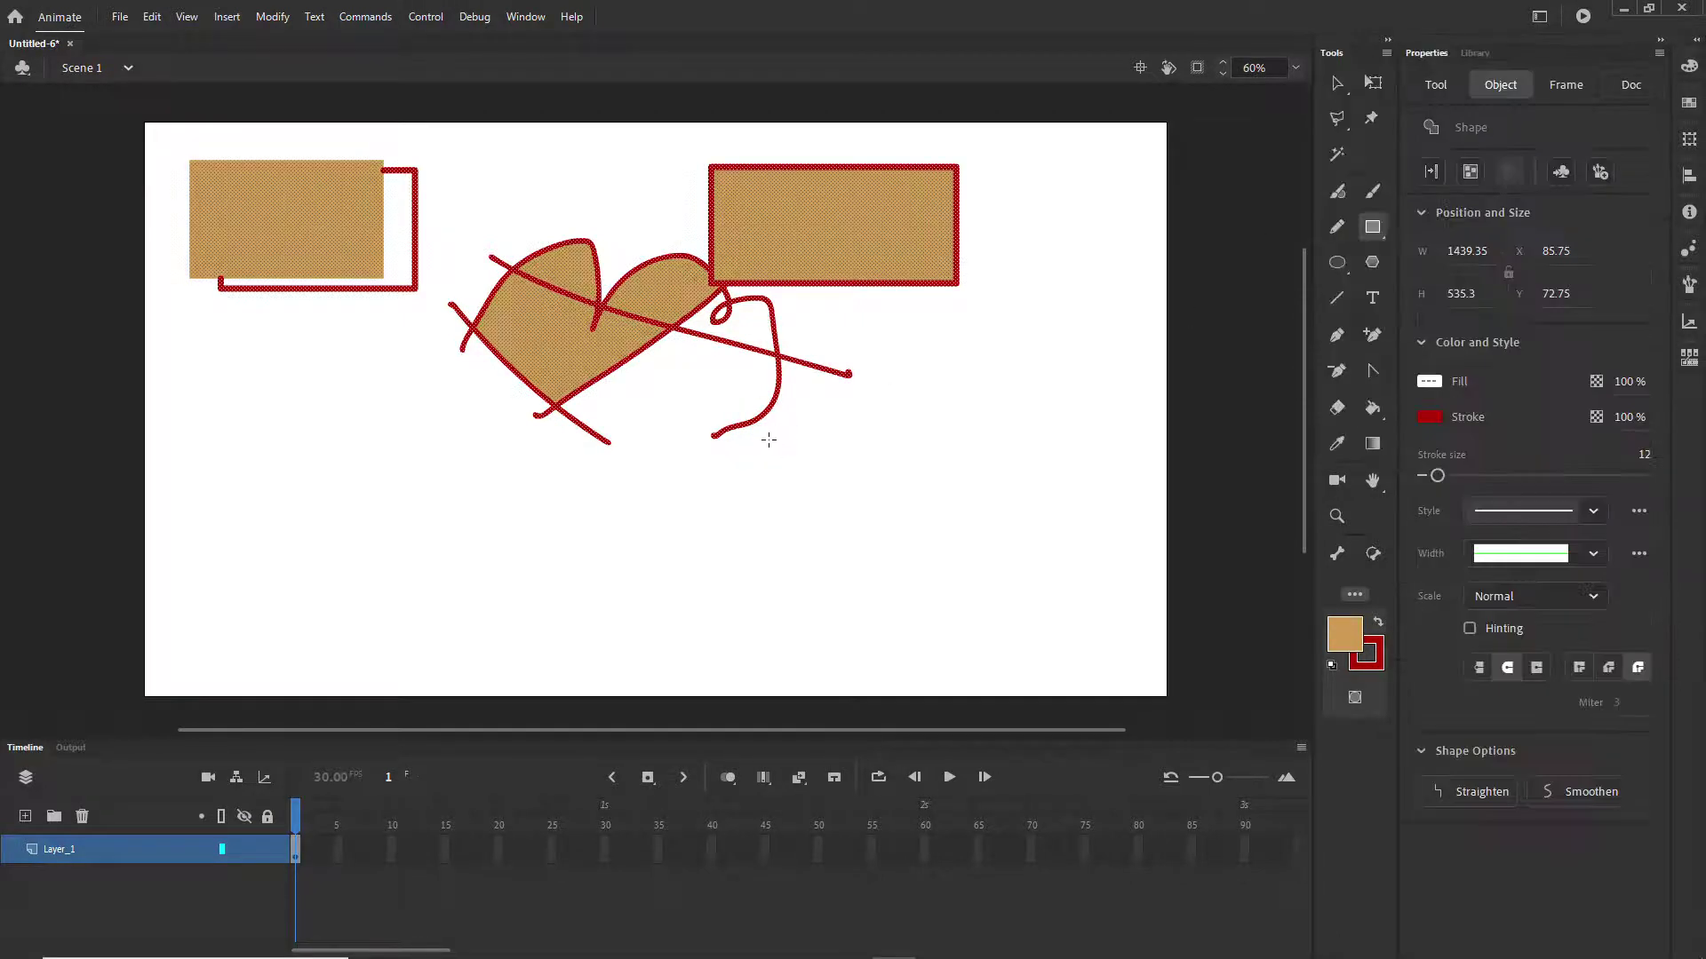
pyautogui.press('Delete')
pyautogui.click(1686, 67)
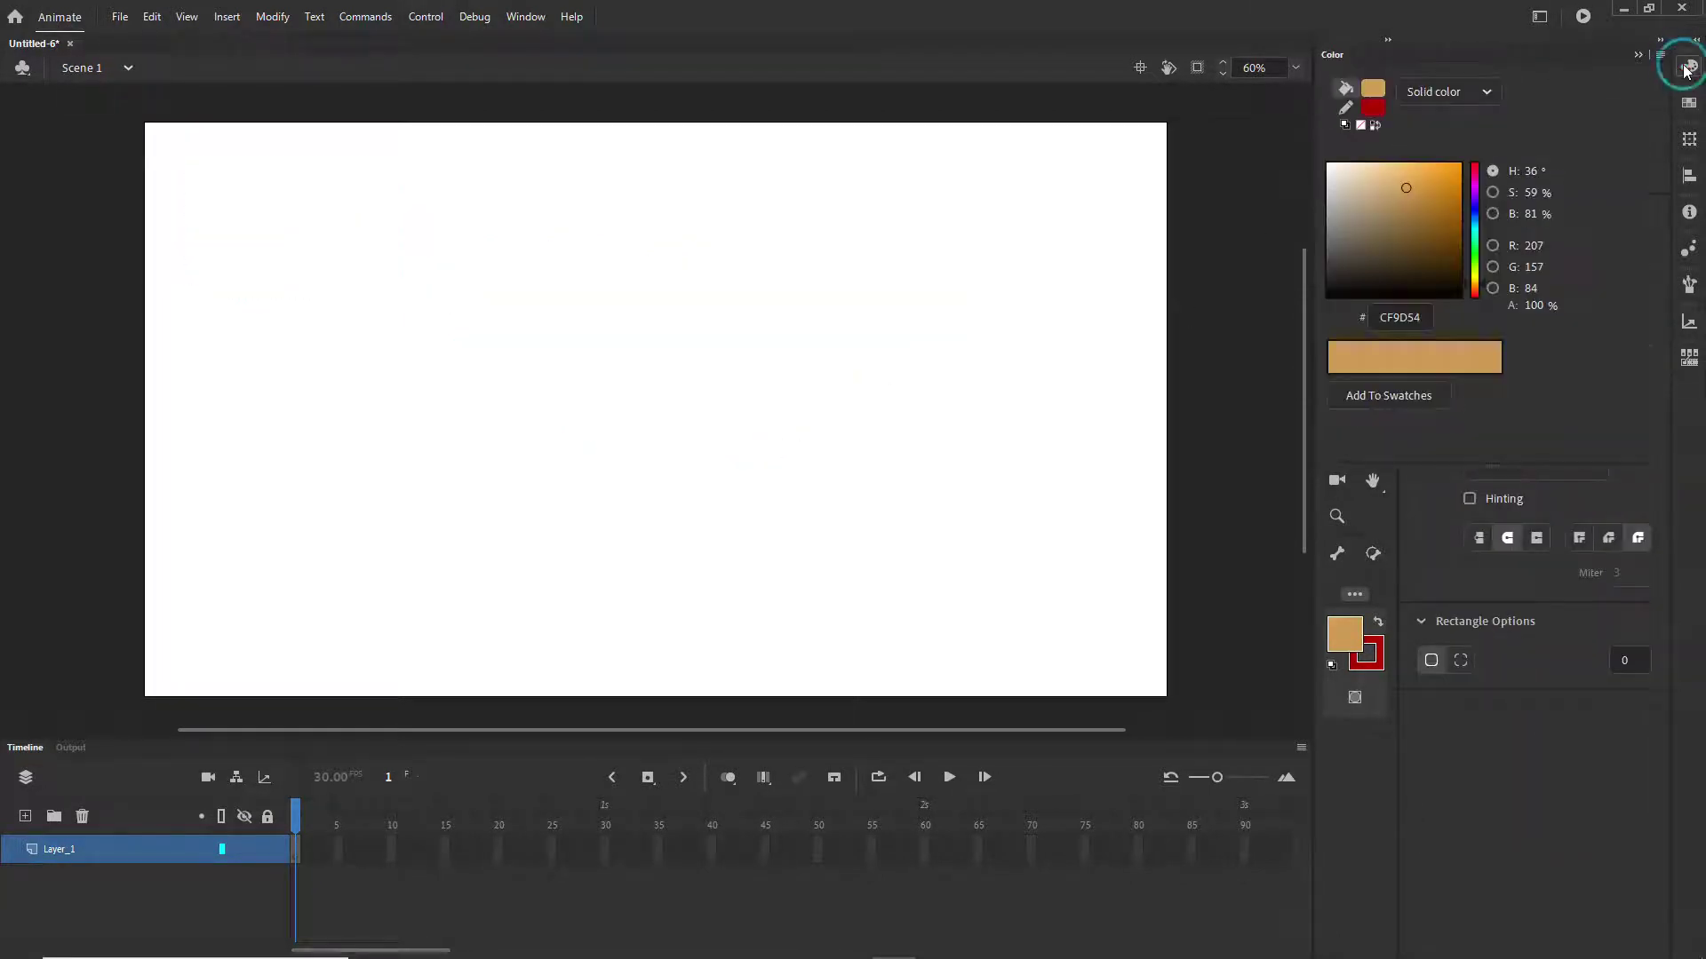
pyautogui.moveTo(401, 268); pyautogui.dragTo(819, 566)
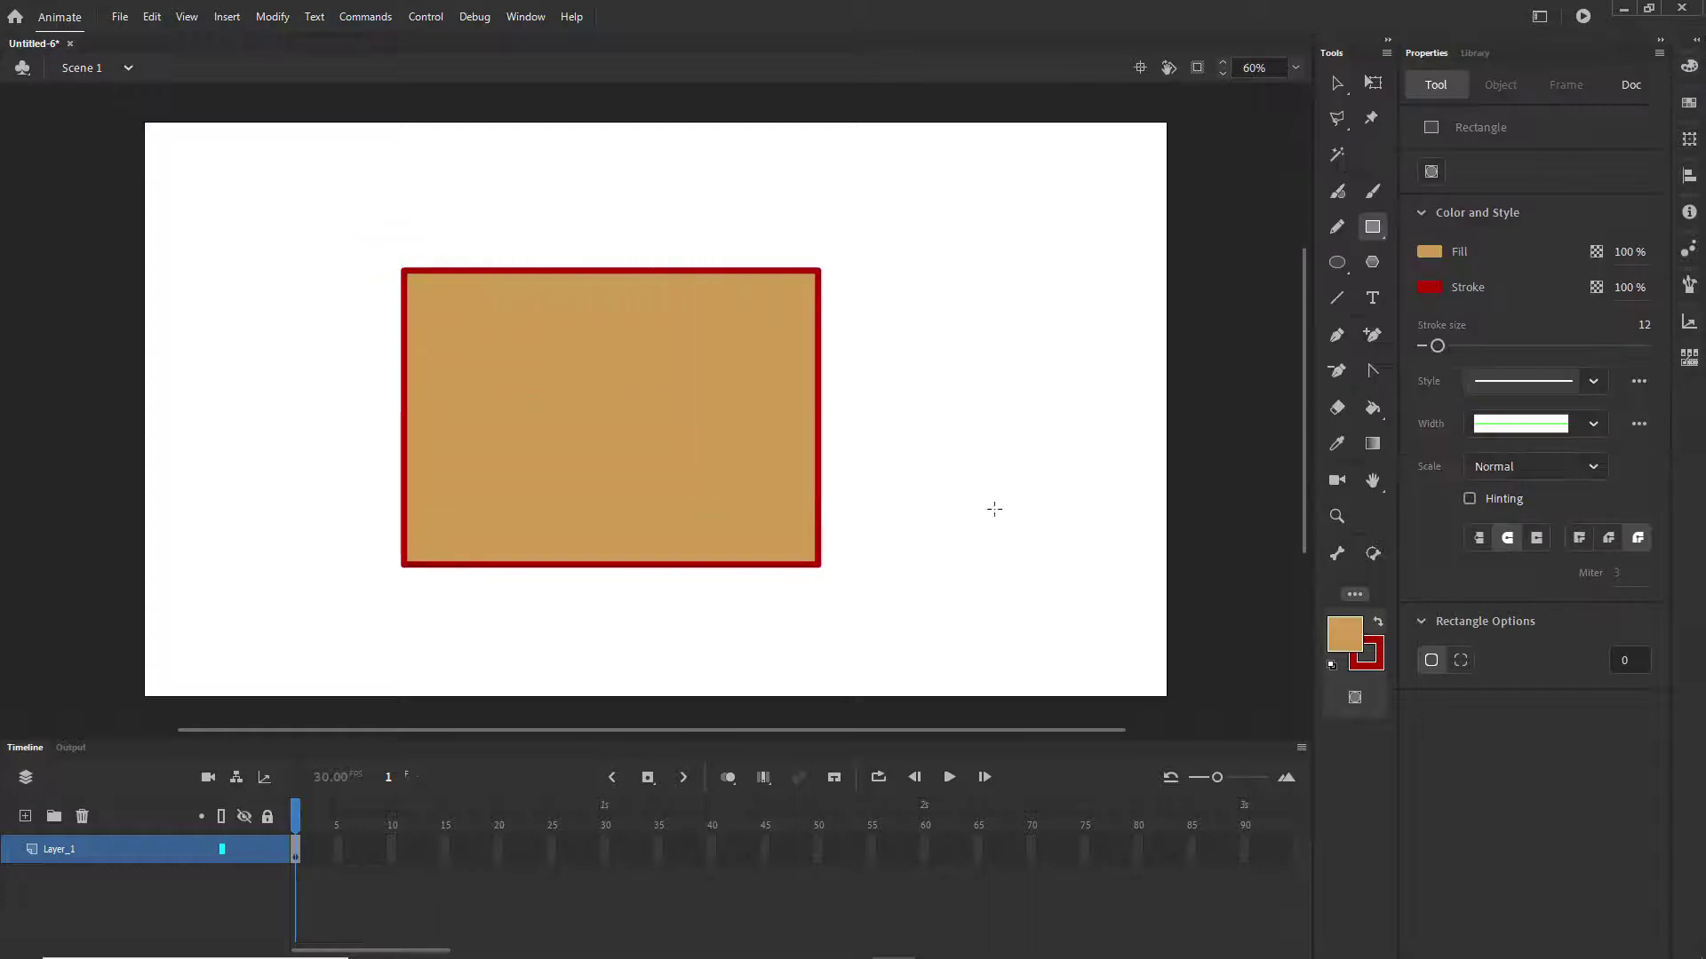
# - Set the fill to none and the stroke to purple 9D2DA8
pyautogui.click(1686, 68)
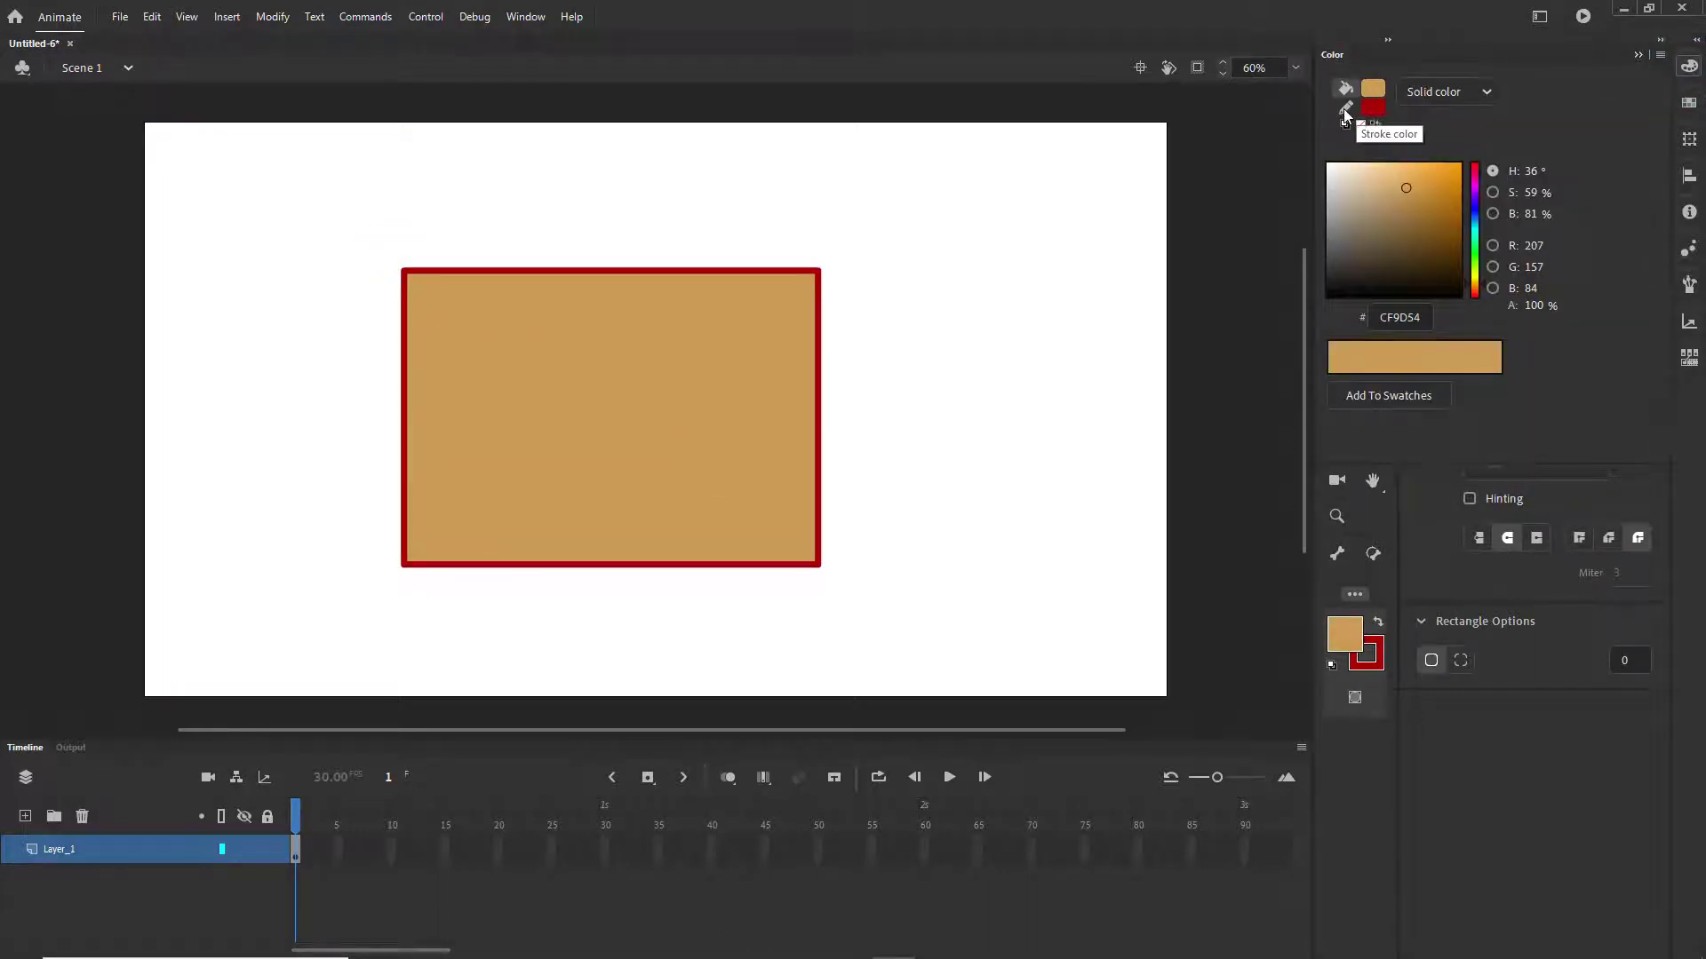
pyautogui.click(1360, 125)
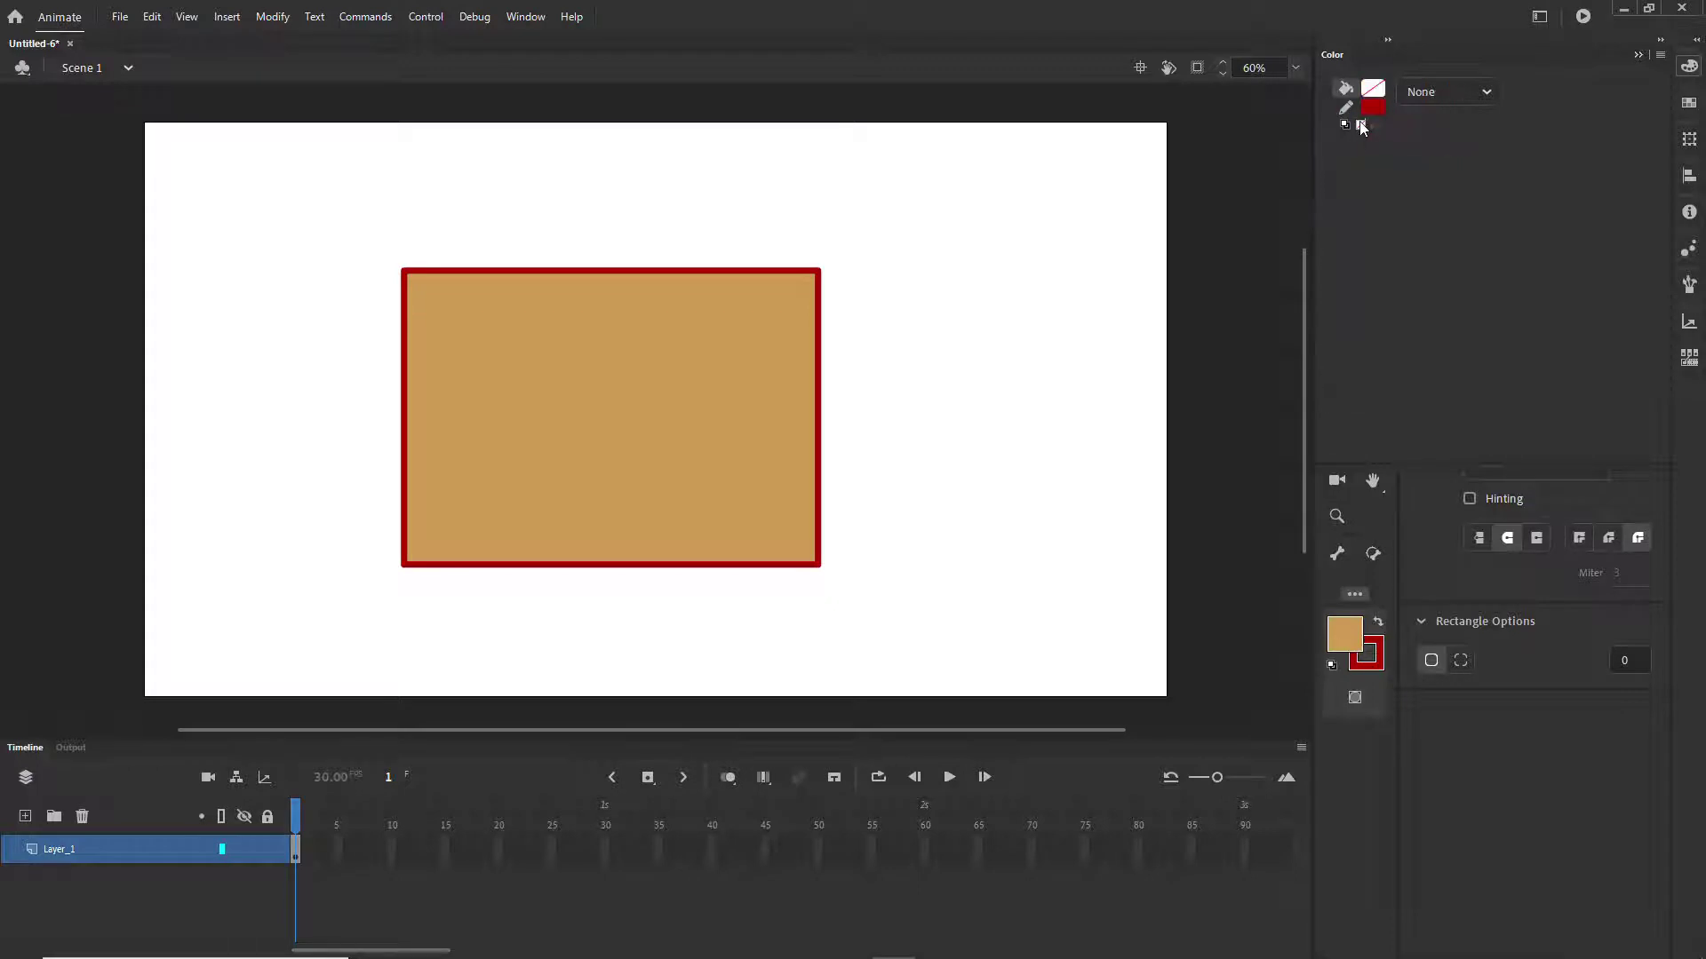
pyautogui.click(1371, 113)
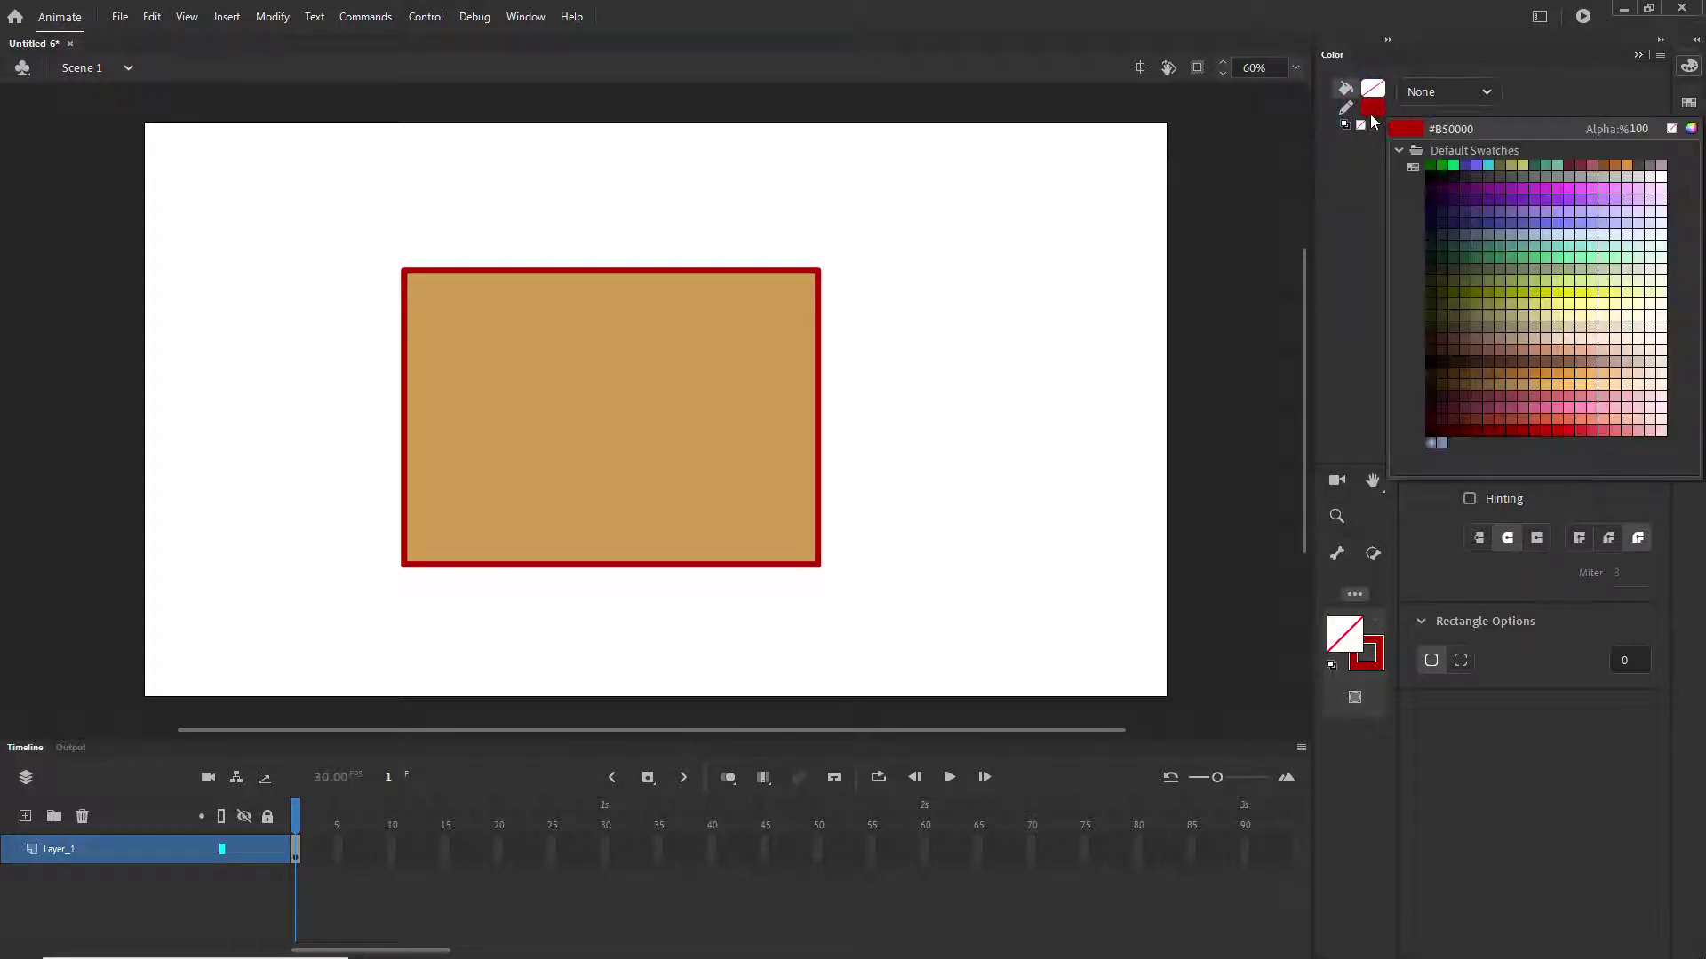
pyautogui.click(1468, 195)
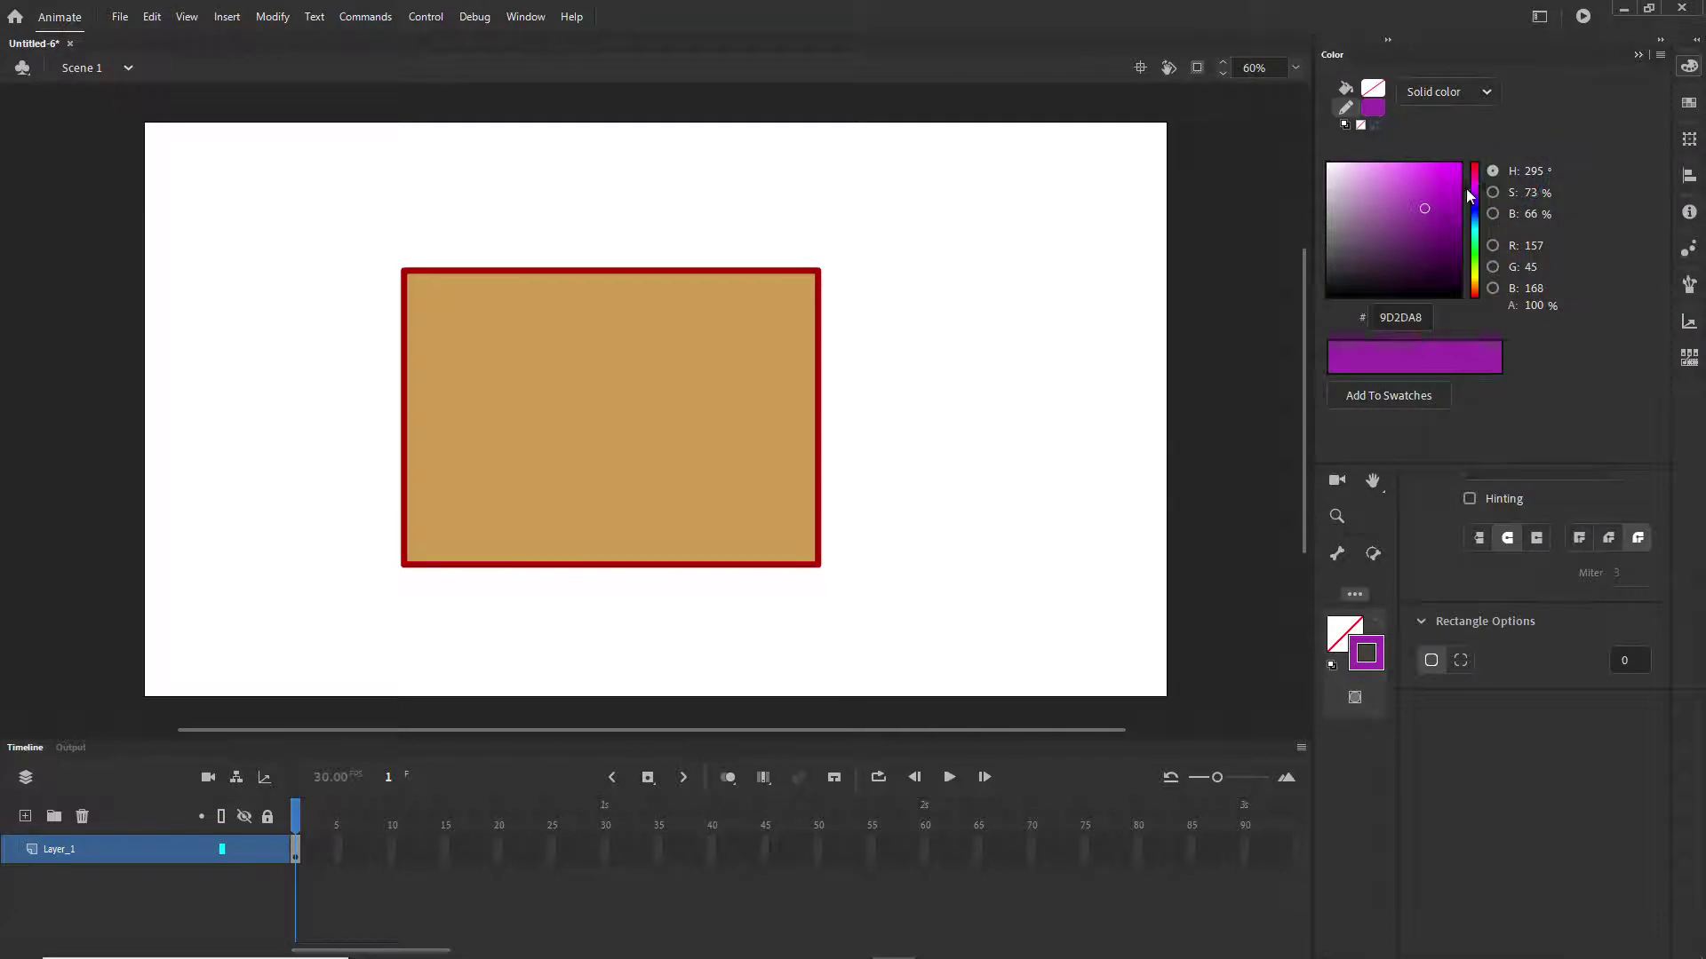
# - Change the fill to a black-to-white linear gradient and draw a purple-outlined rectangle to the right of the tan one
pyautogui.click(1374, 90)
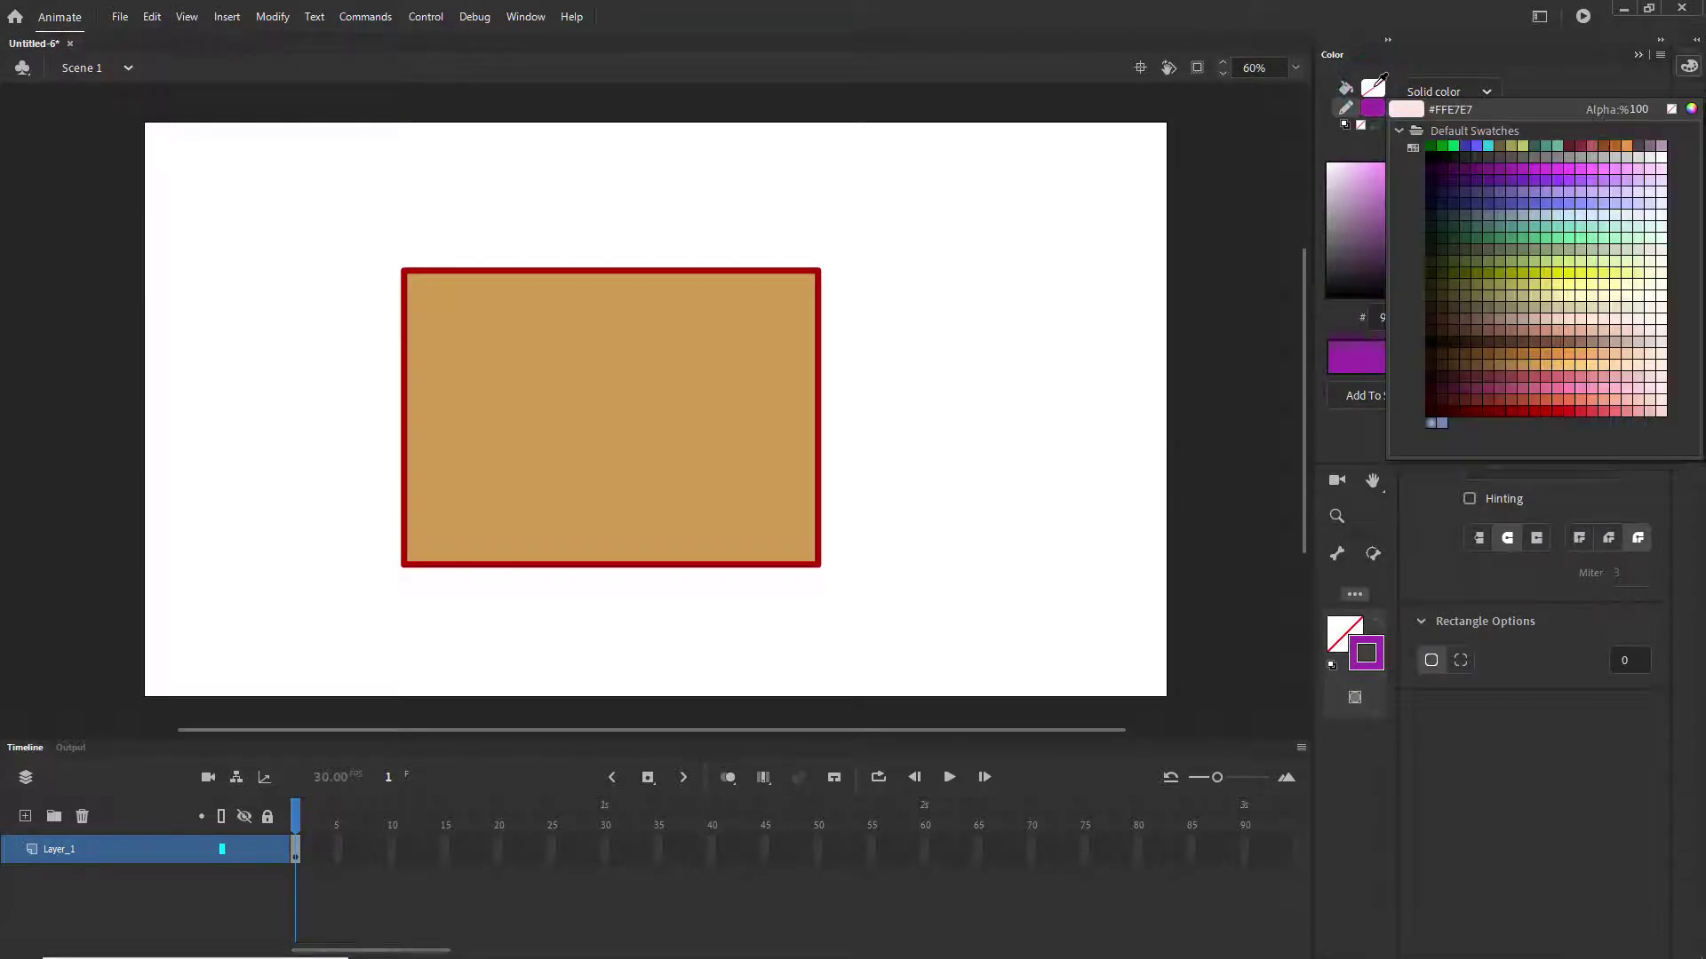
pyautogui.click(1436, 107)
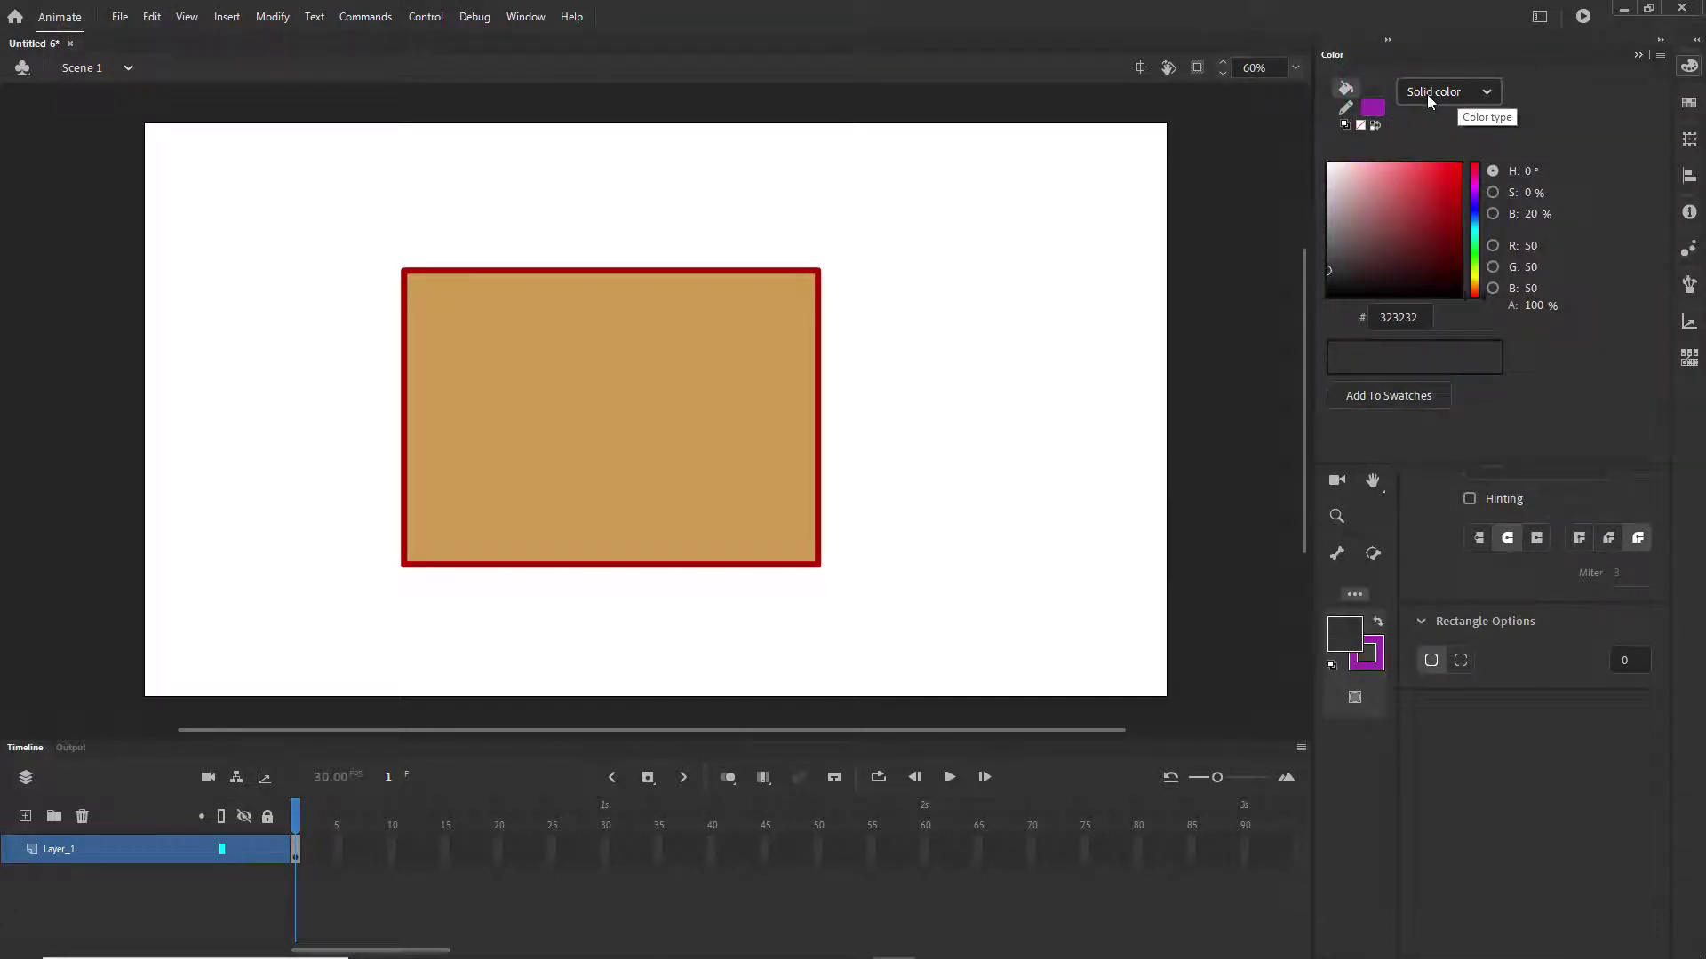
pyautogui.click(1455, 93)
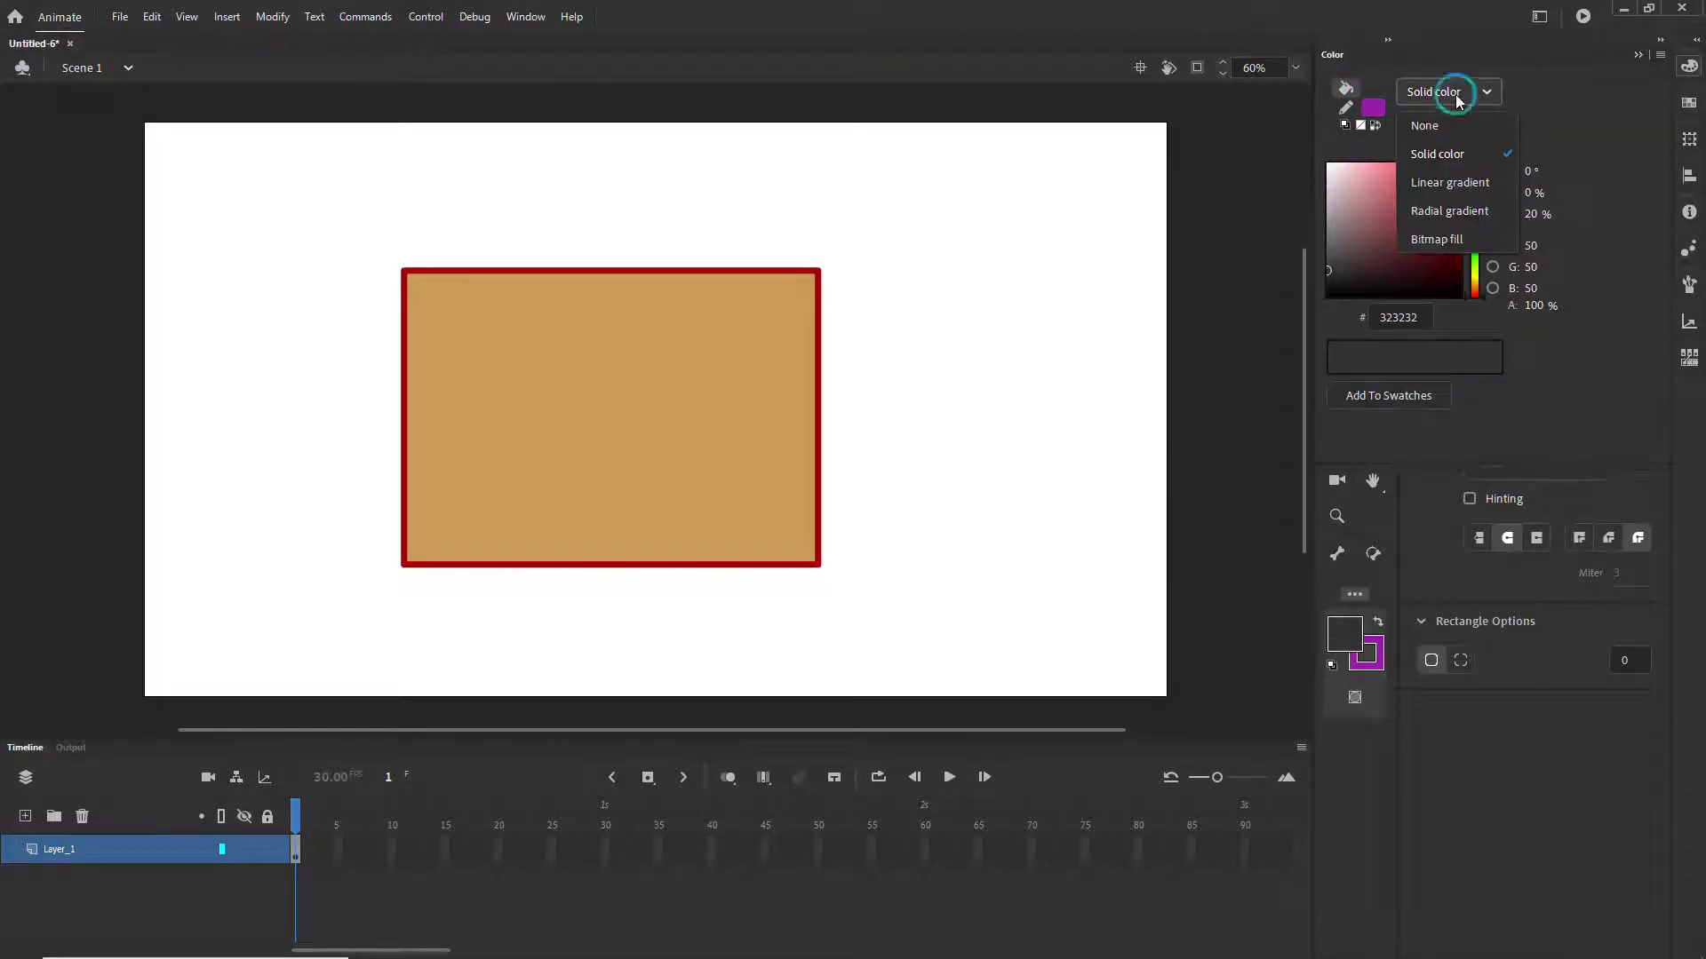
pyautogui.click(1432, 183)
pyautogui.moveTo(940, 238)
pyautogui.mouseDown()
pyautogui.moveTo(1112, 457)
pyautogui.moveTo(1152, 449)
pyautogui.mouseUp()
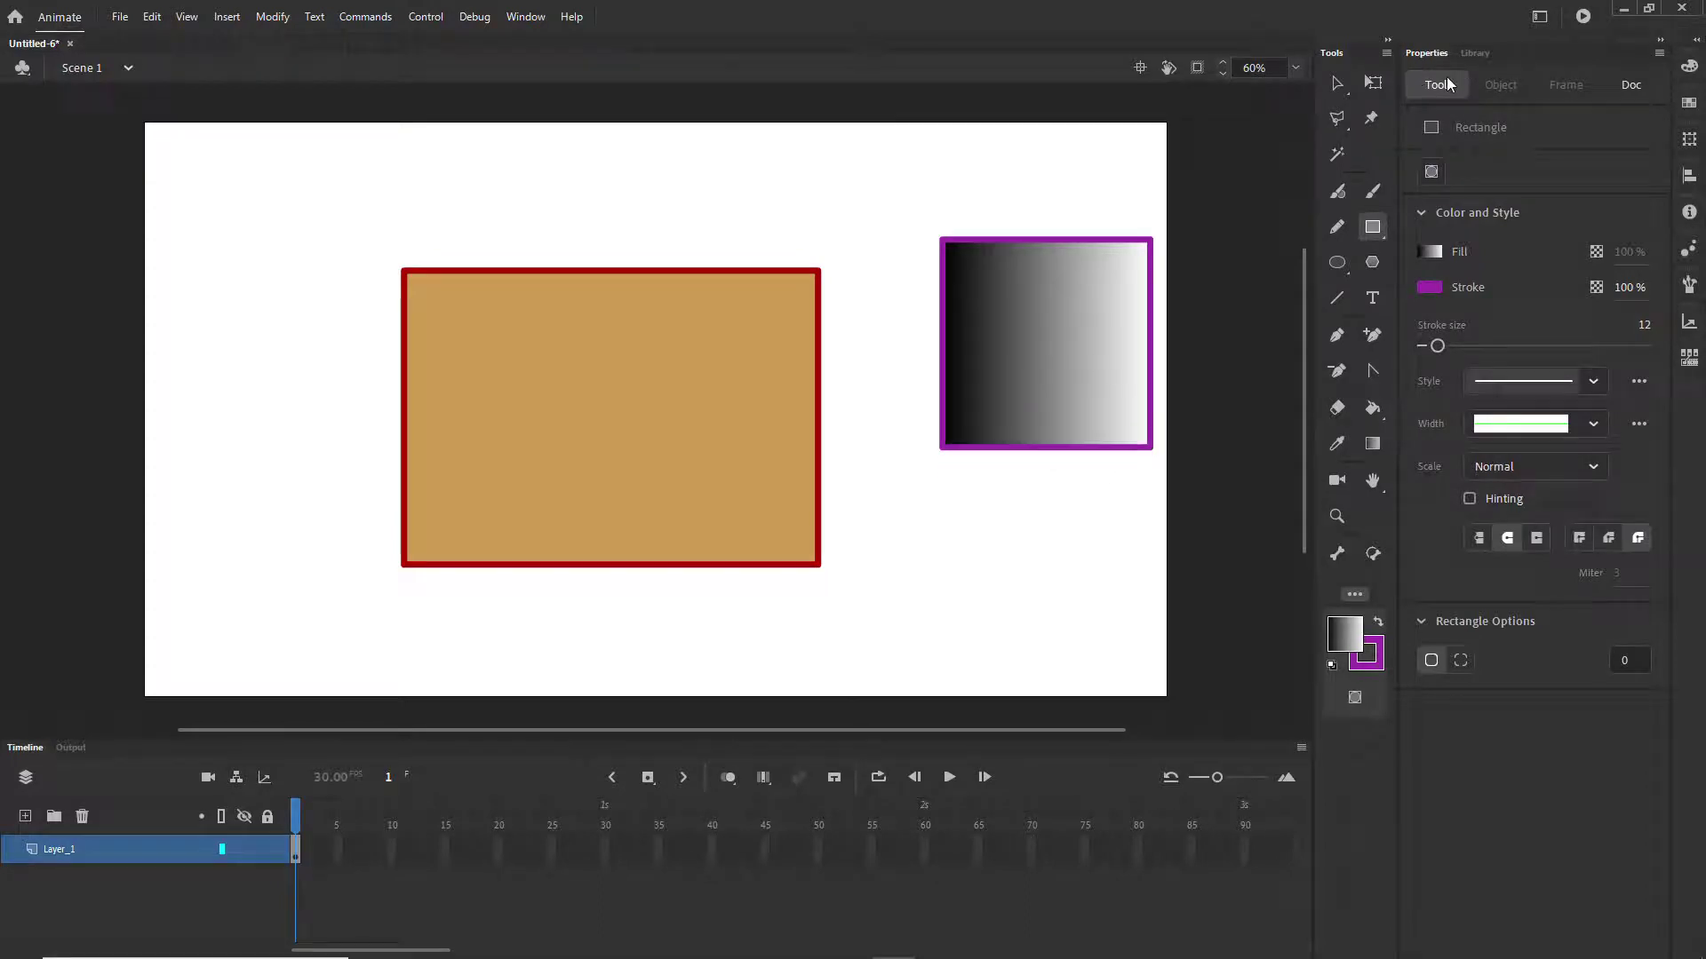
# - Switch the fill to a radial gradient and draw a rectangle to the left of the tan one
pyautogui.click(1689, 67)
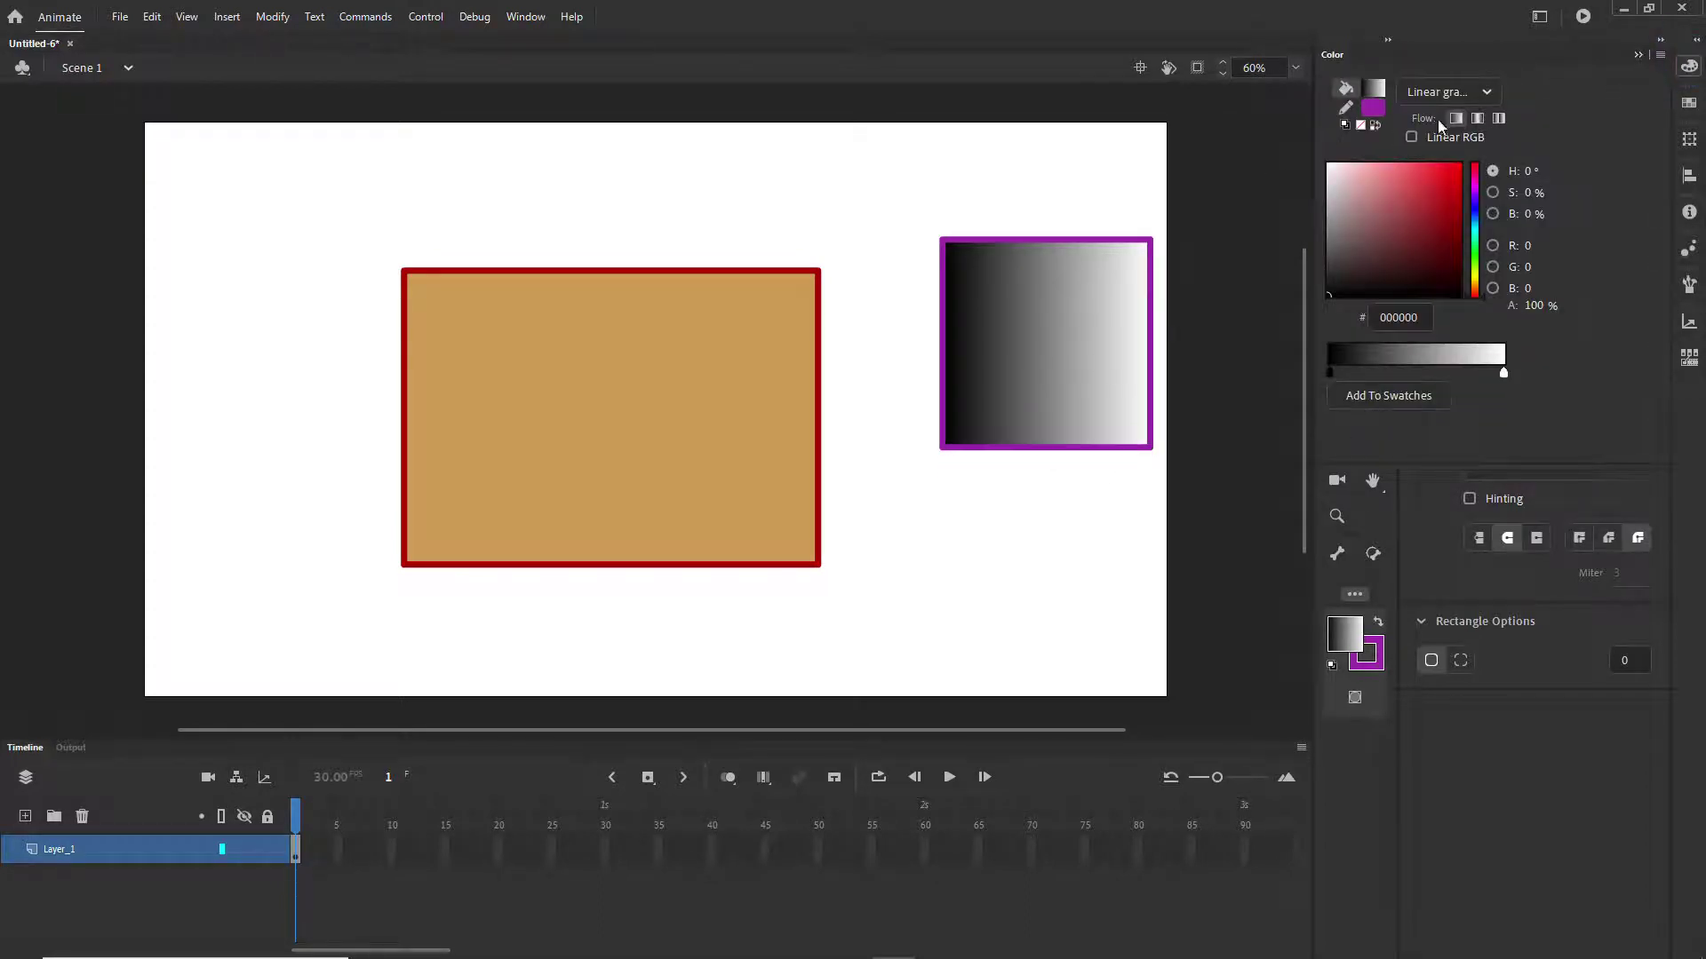
pyautogui.click(1434, 92)
pyautogui.click(1432, 210)
pyautogui.moveTo(190, 204); pyautogui.dragTo(364, 432)
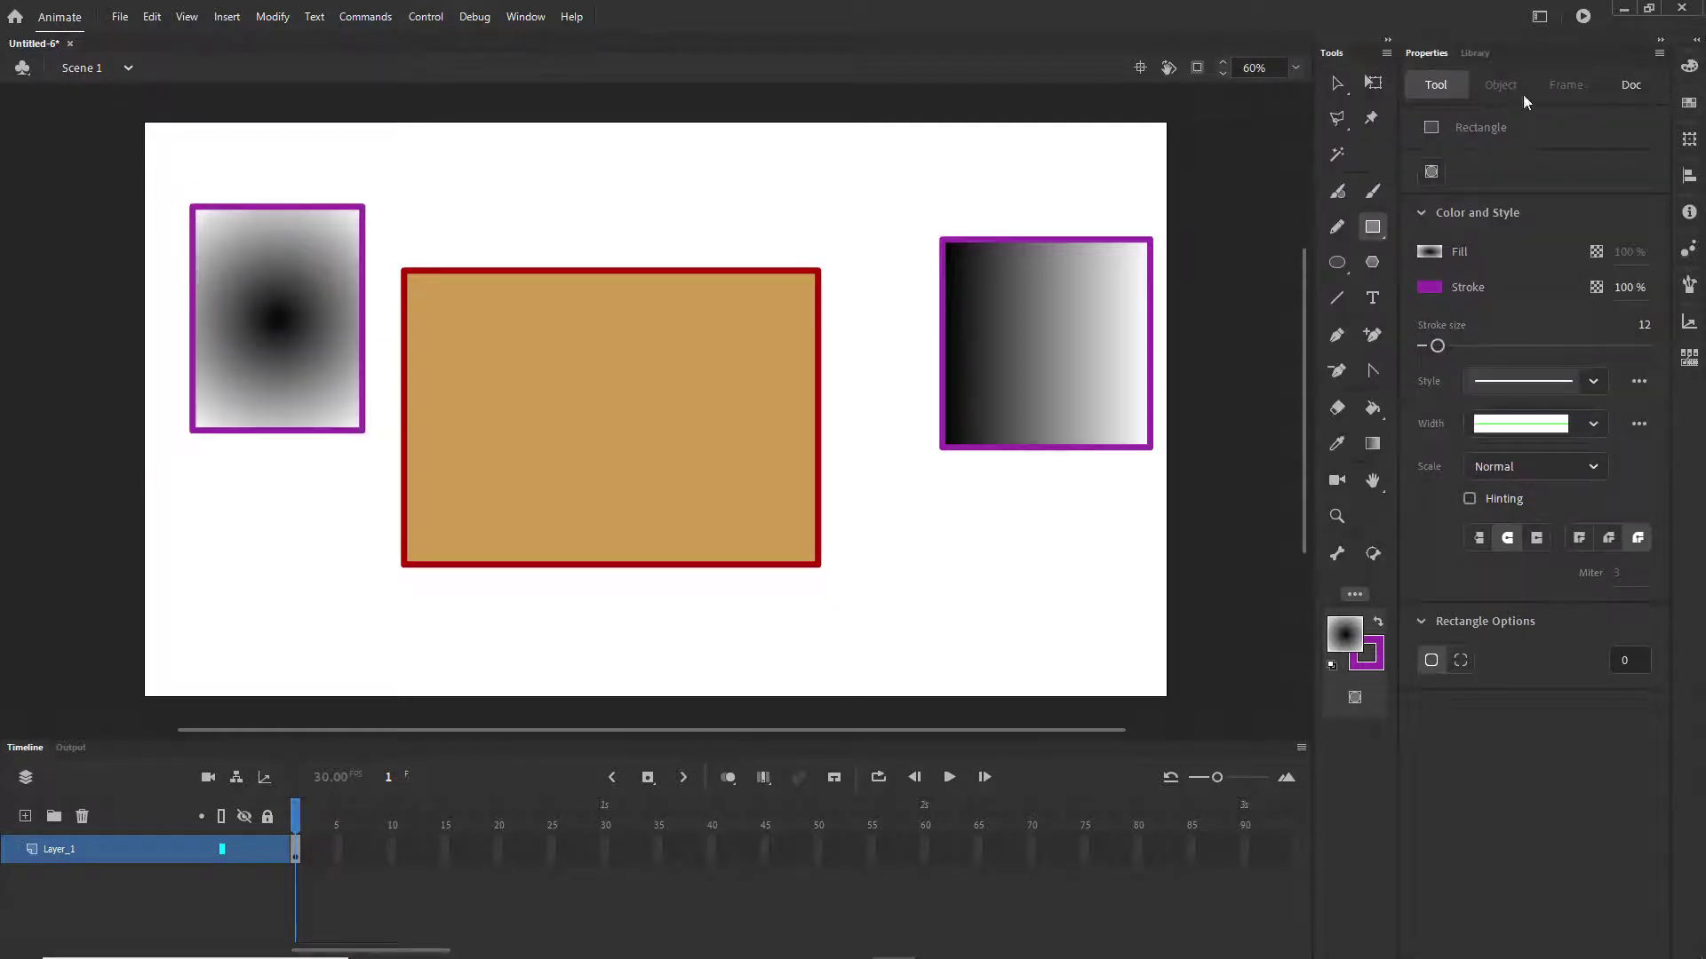
# - Make the radial gradient's first color turquoise 59E2D9 with 0% alpha and draw a small rectangle at the tan rectangle's upper-right corner
pyautogui.click(1689, 66)
pyautogui.moveTo(1414, 210); pyautogui.dragTo(1433, 180)
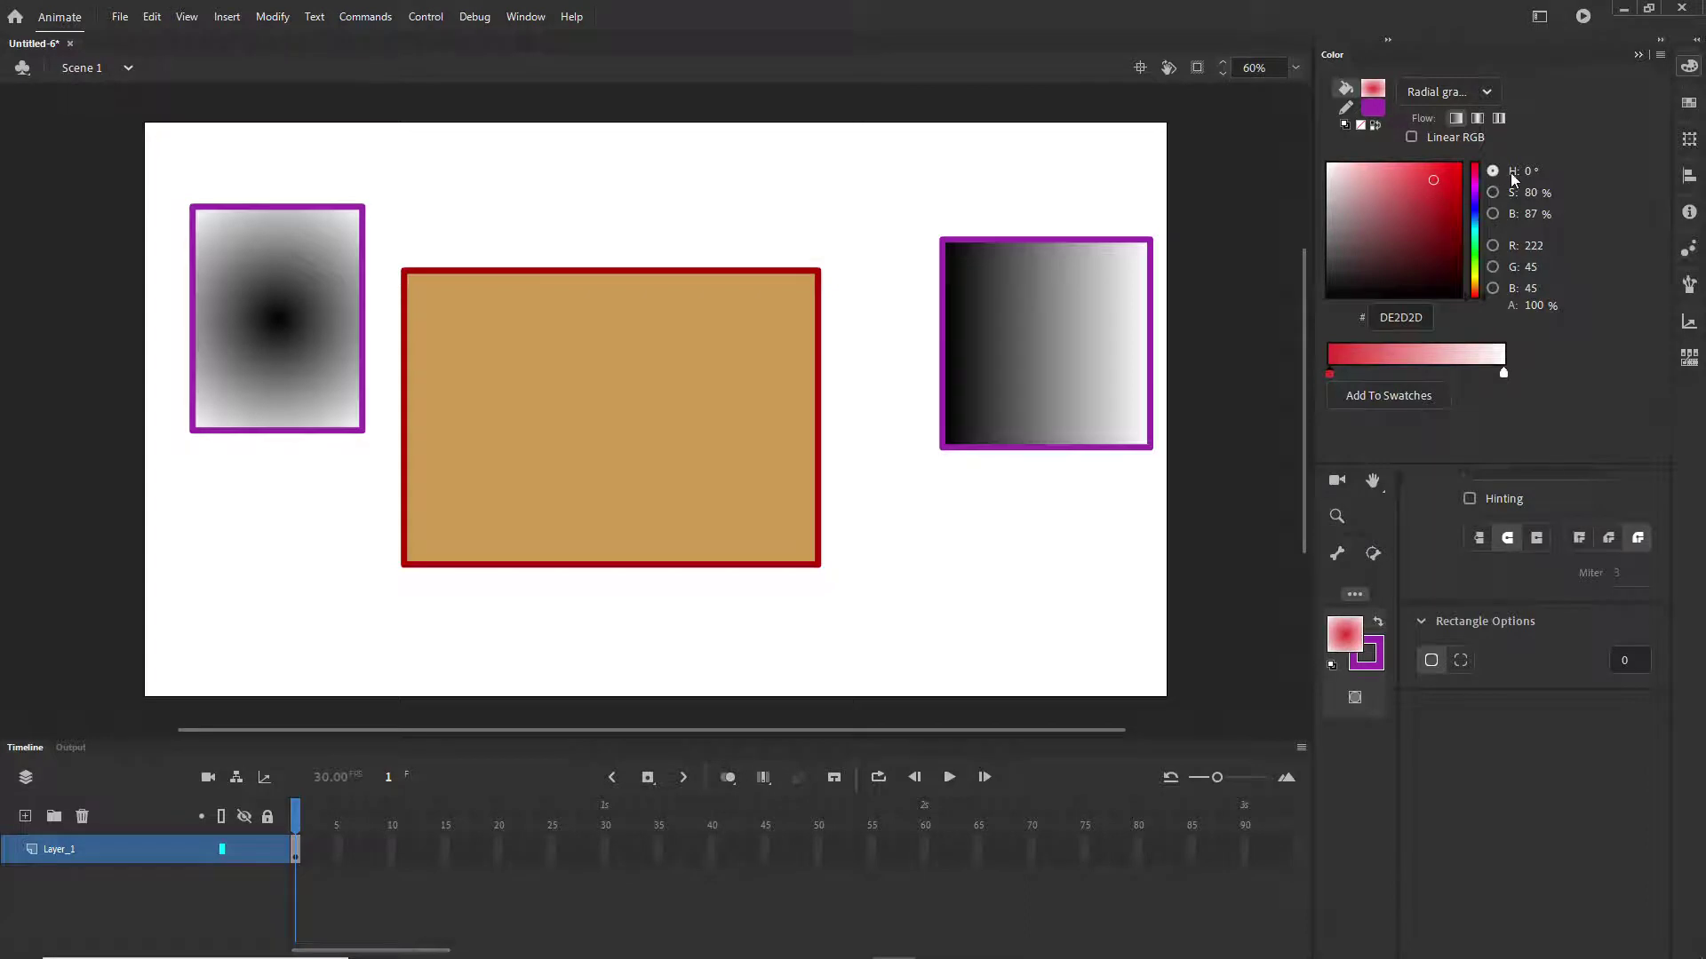
pyautogui.moveTo(1474, 178); pyautogui.dragTo(1407, 177)
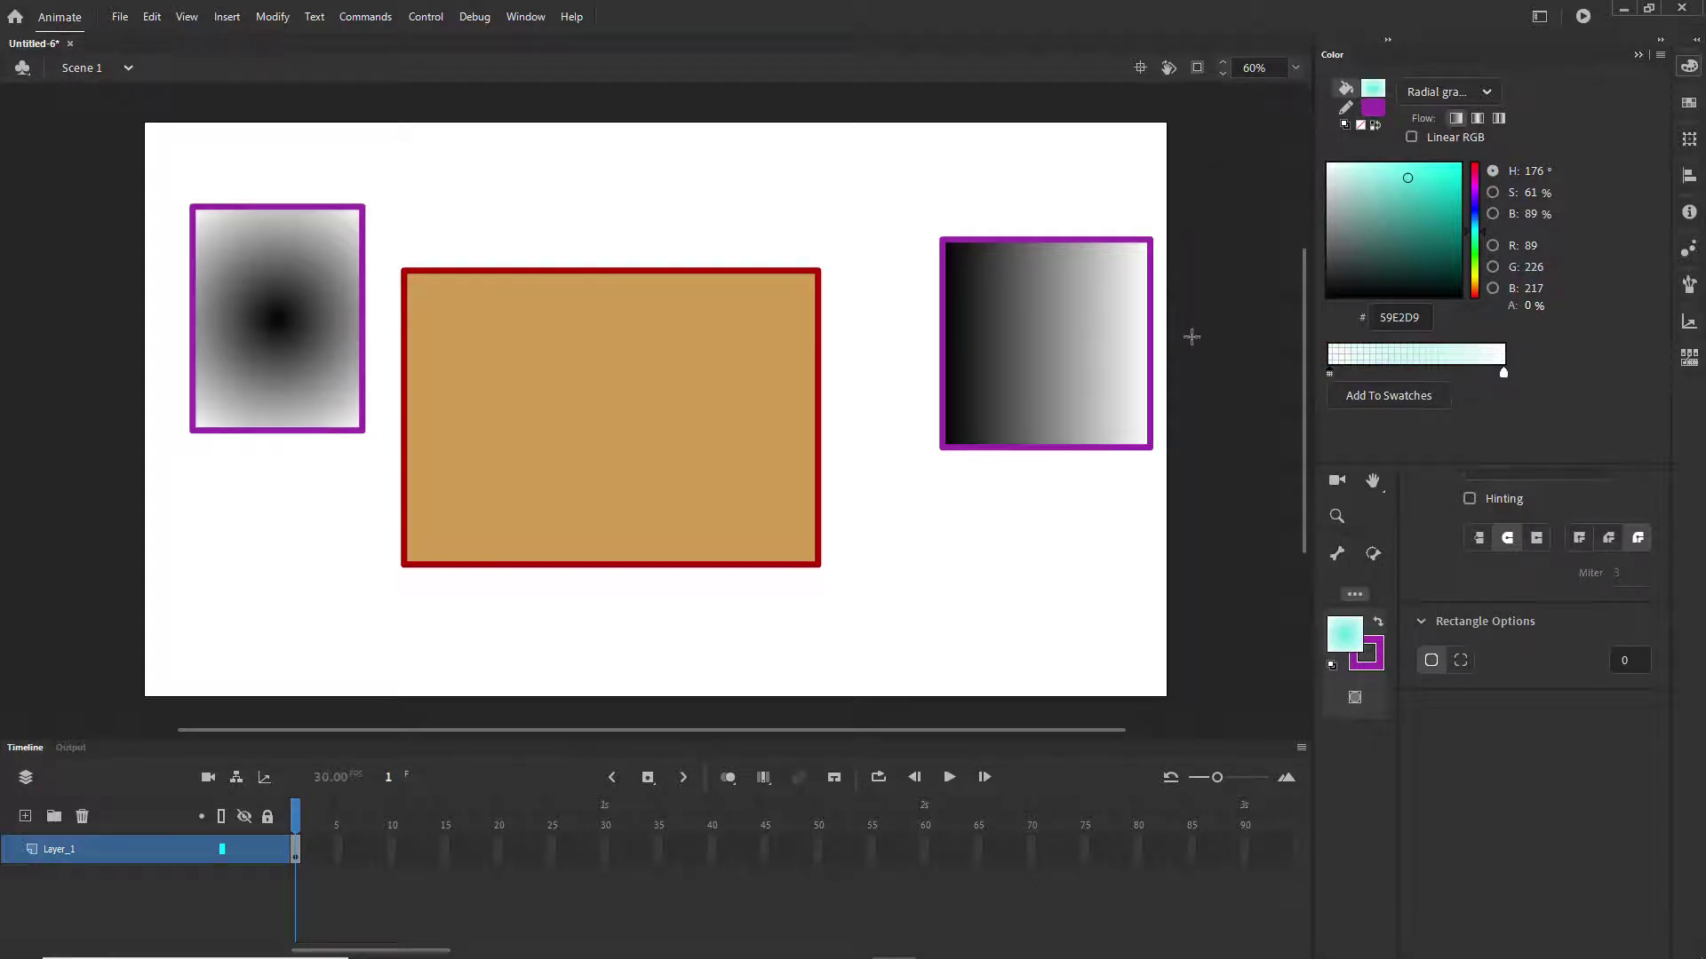
pyautogui.moveTo(797, 181); pyautogui.dragTo(912, 271)
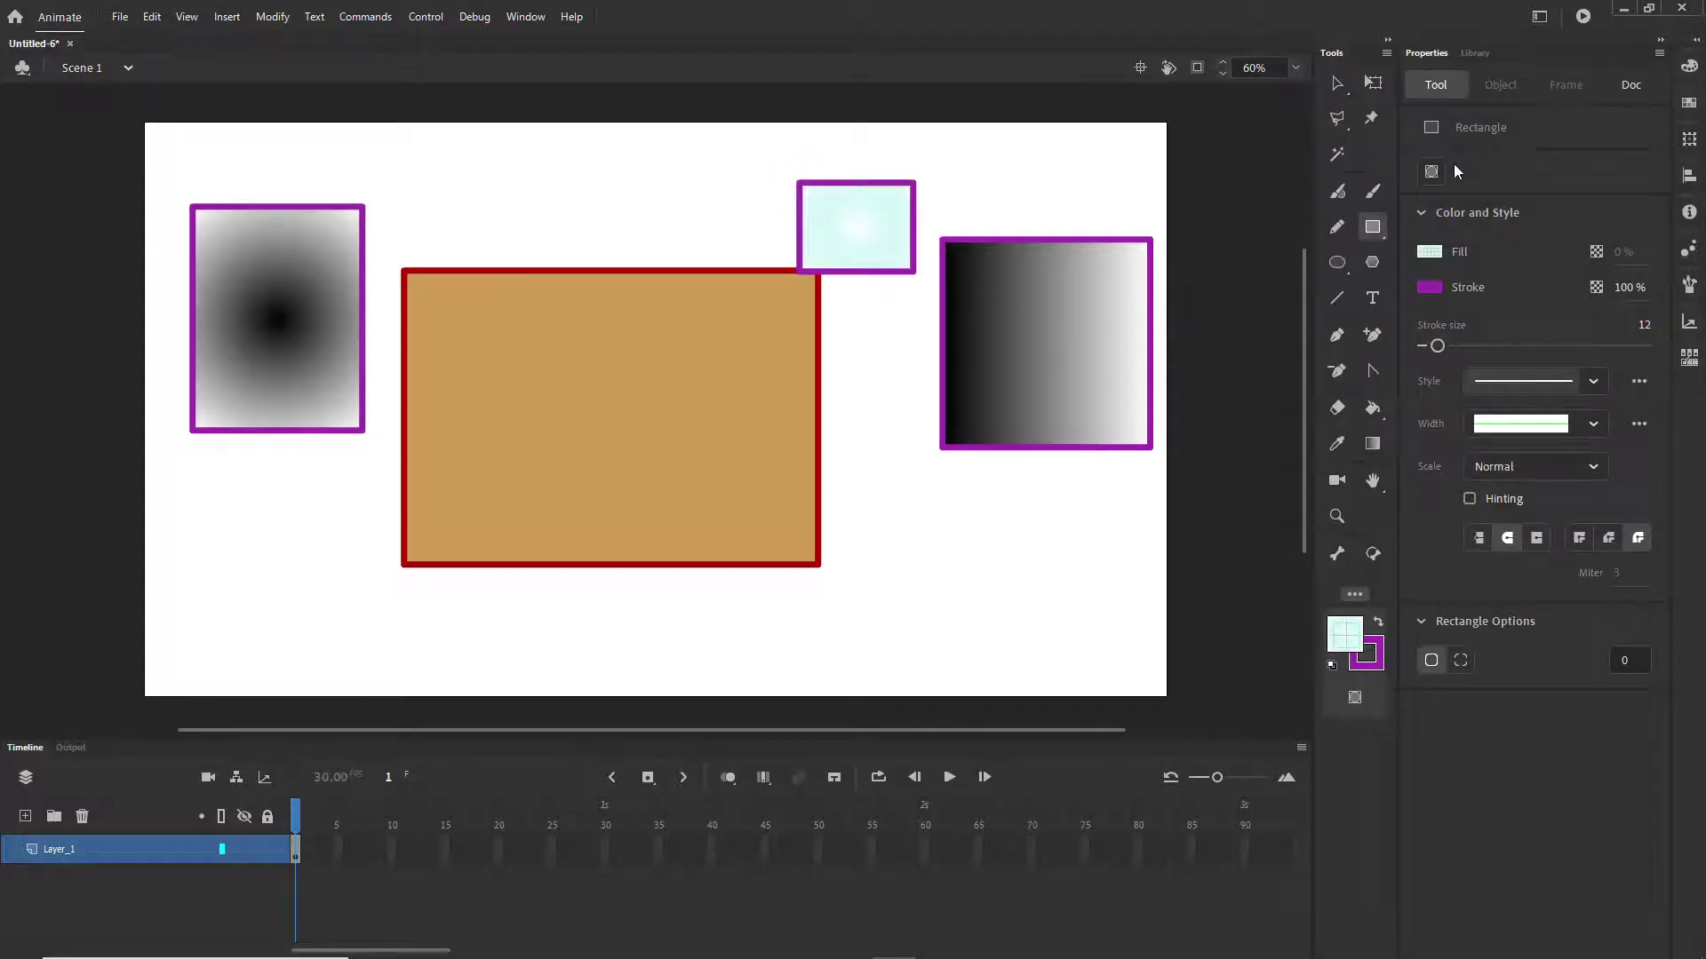
# - Set the turquoise gradient stop's alpha to 100% and add two color stops between the gradient's ends
pyautogui.click(1689, 67)
pyautogui.moveTo(1526, 309); pyautogui.dragTo(1564, 308)
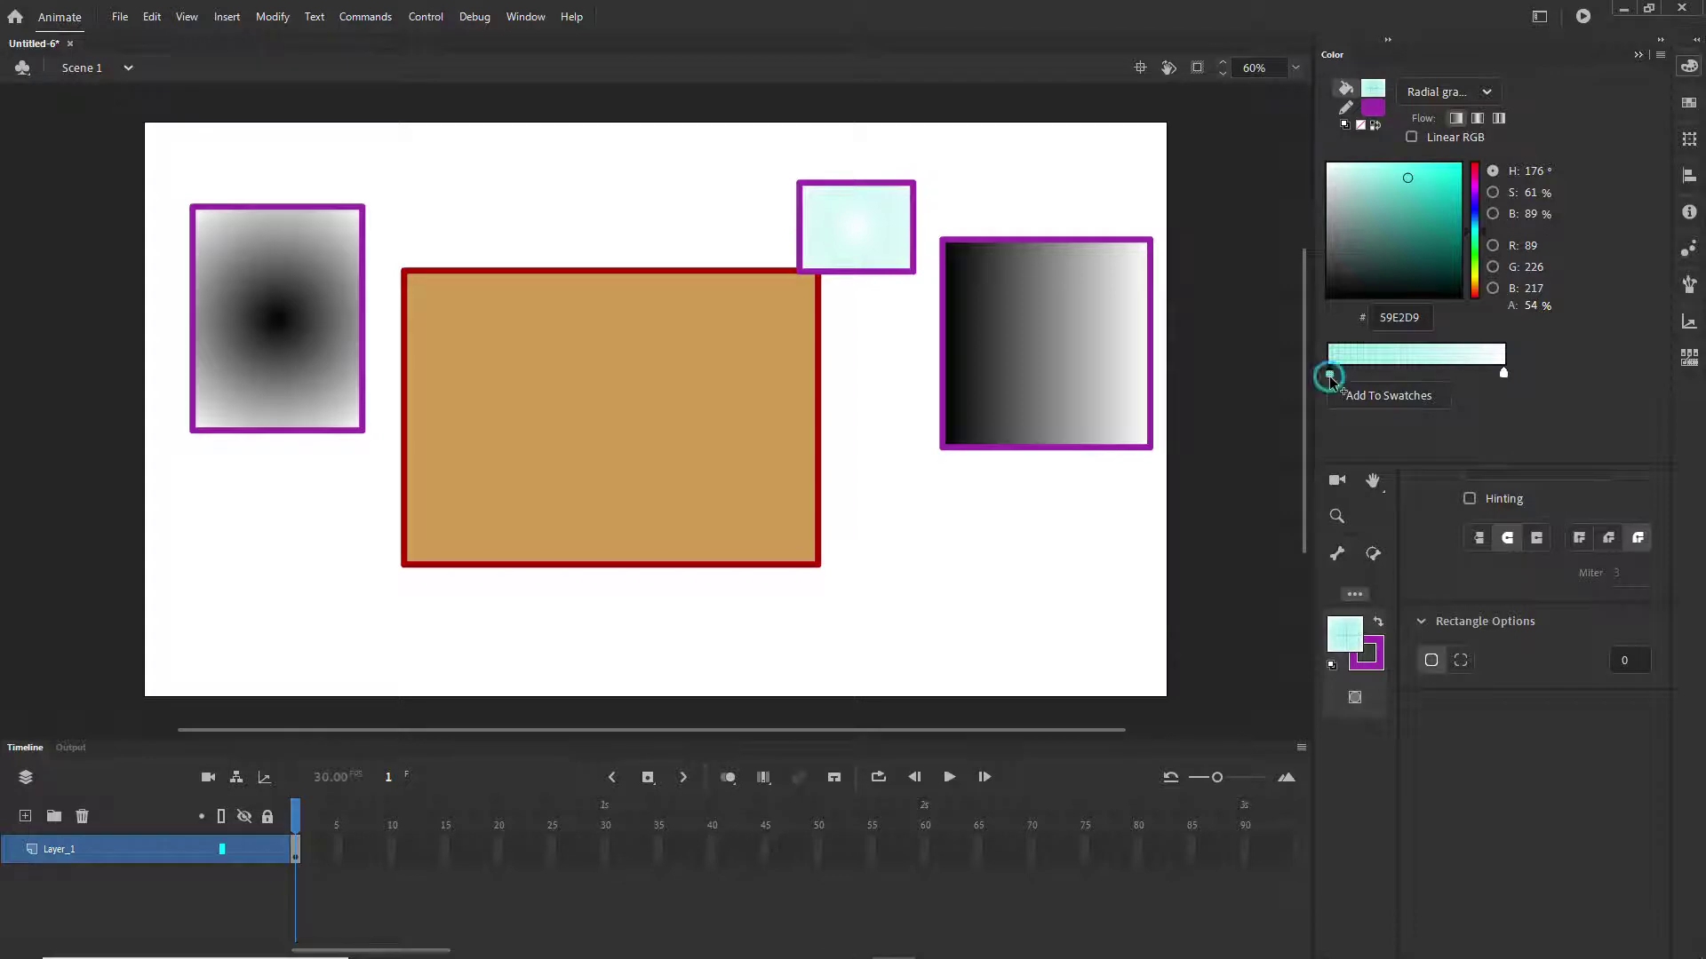
pyautogui.moveTo(1532, 308); pyautogui.dragTo(1551, 308)
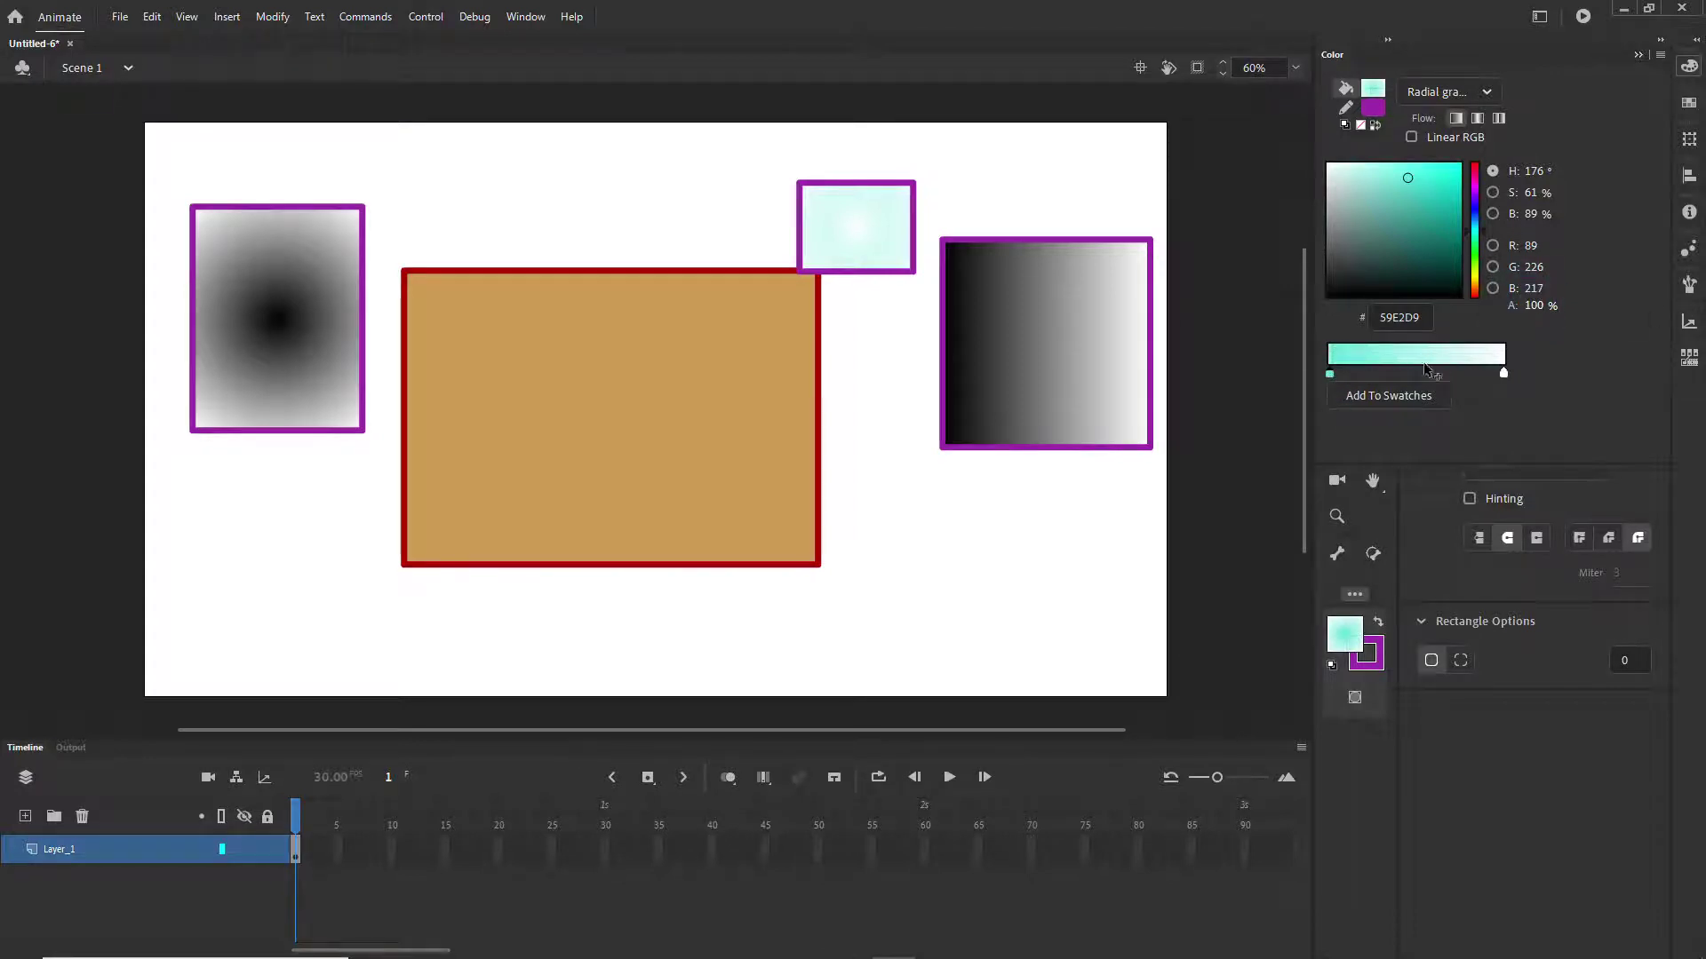
pyautogui.click(1394, 373)
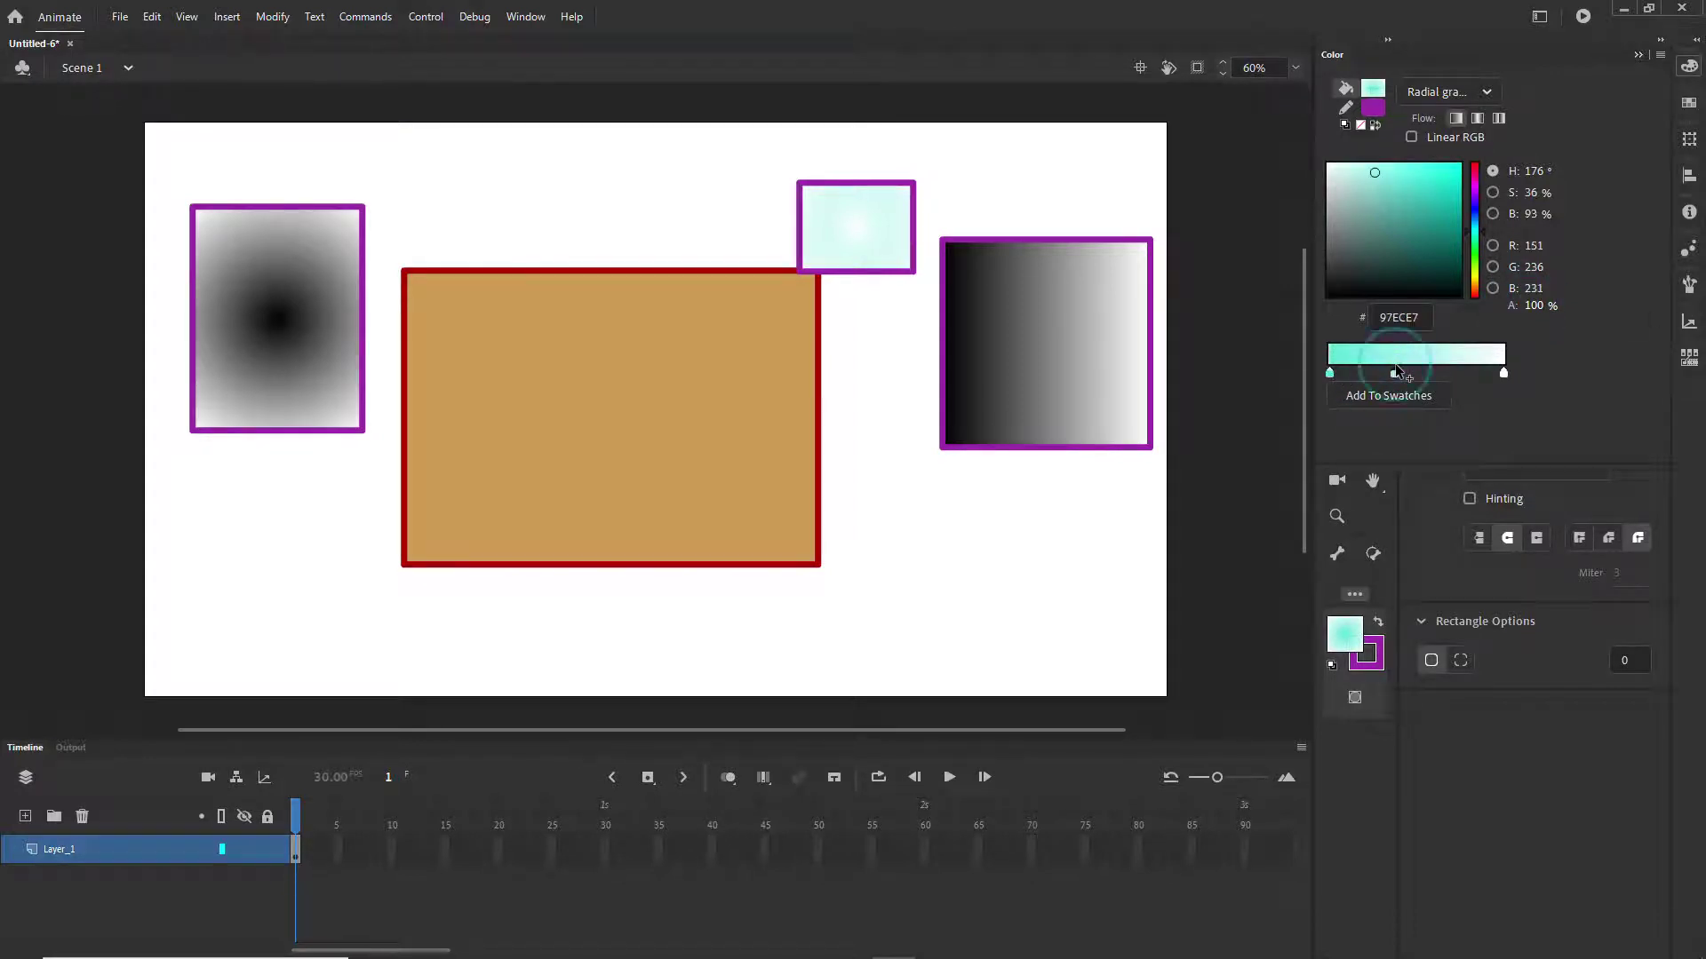
pyautogui.click(1450, 373)
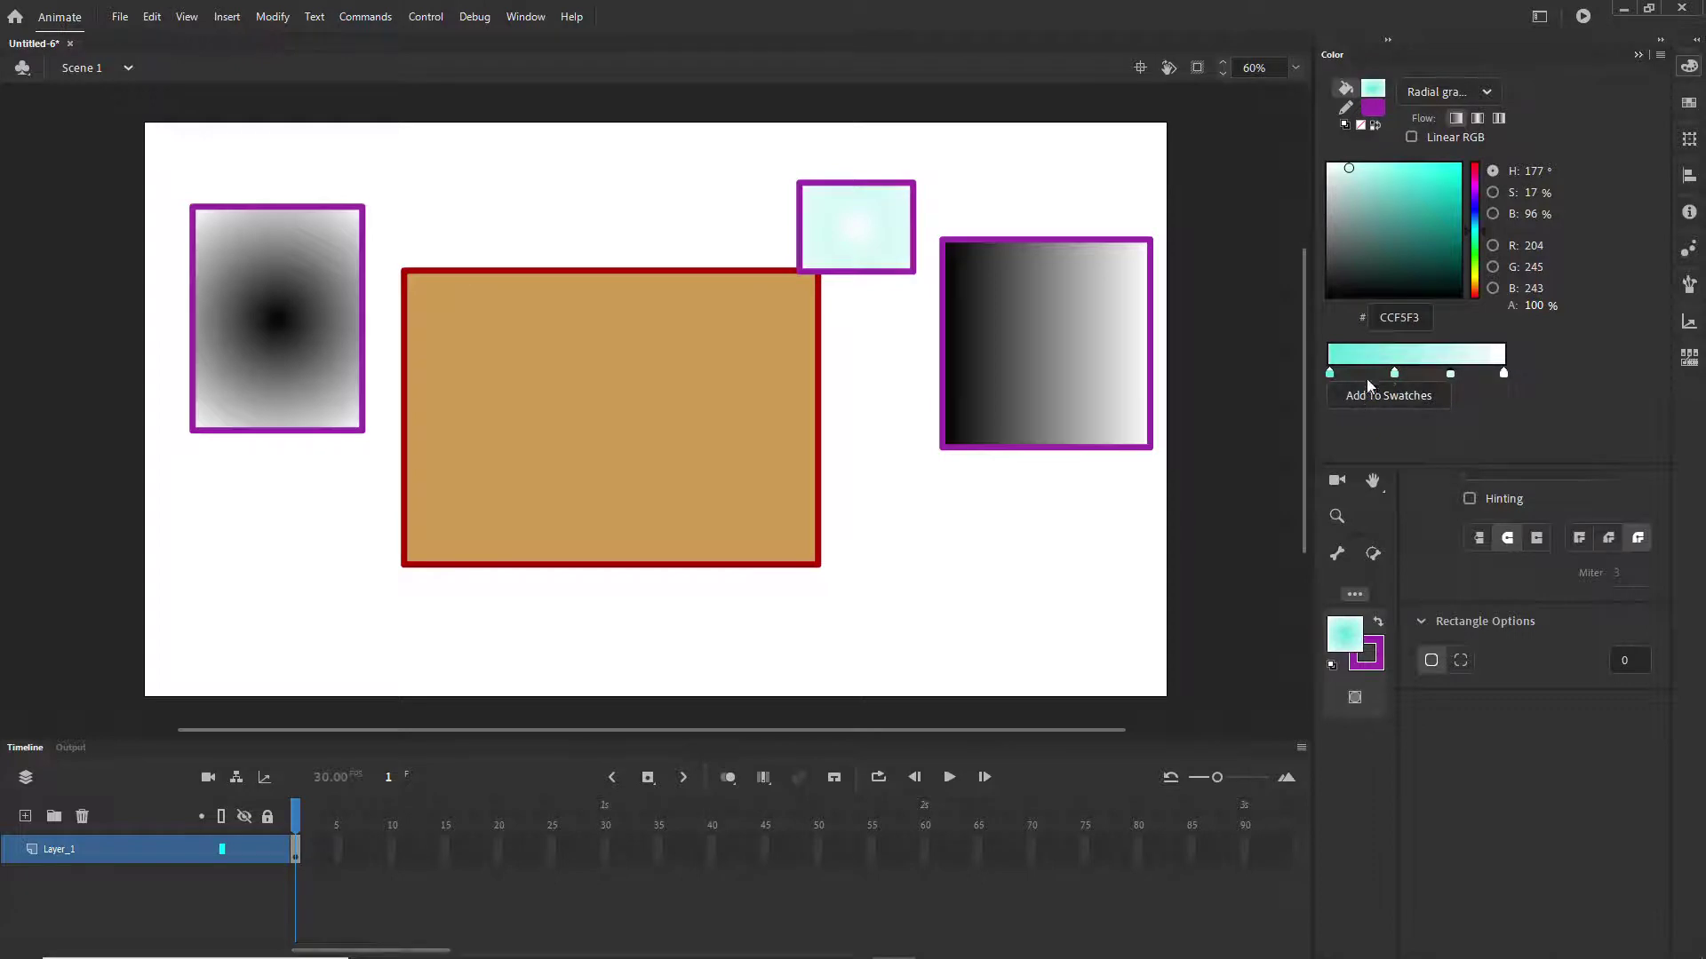
# - Color the added gradient stops blue and pink EC97C9, and draw a rectangle near the stage's lower-right corner
pyautogui.click(1476, 208)
pyautogui.click(1441, 165)
pyautogui.click(1394, 373)
pyautogui.moveTo(1476, 213); pyautogui.dragTo(1474, 176)
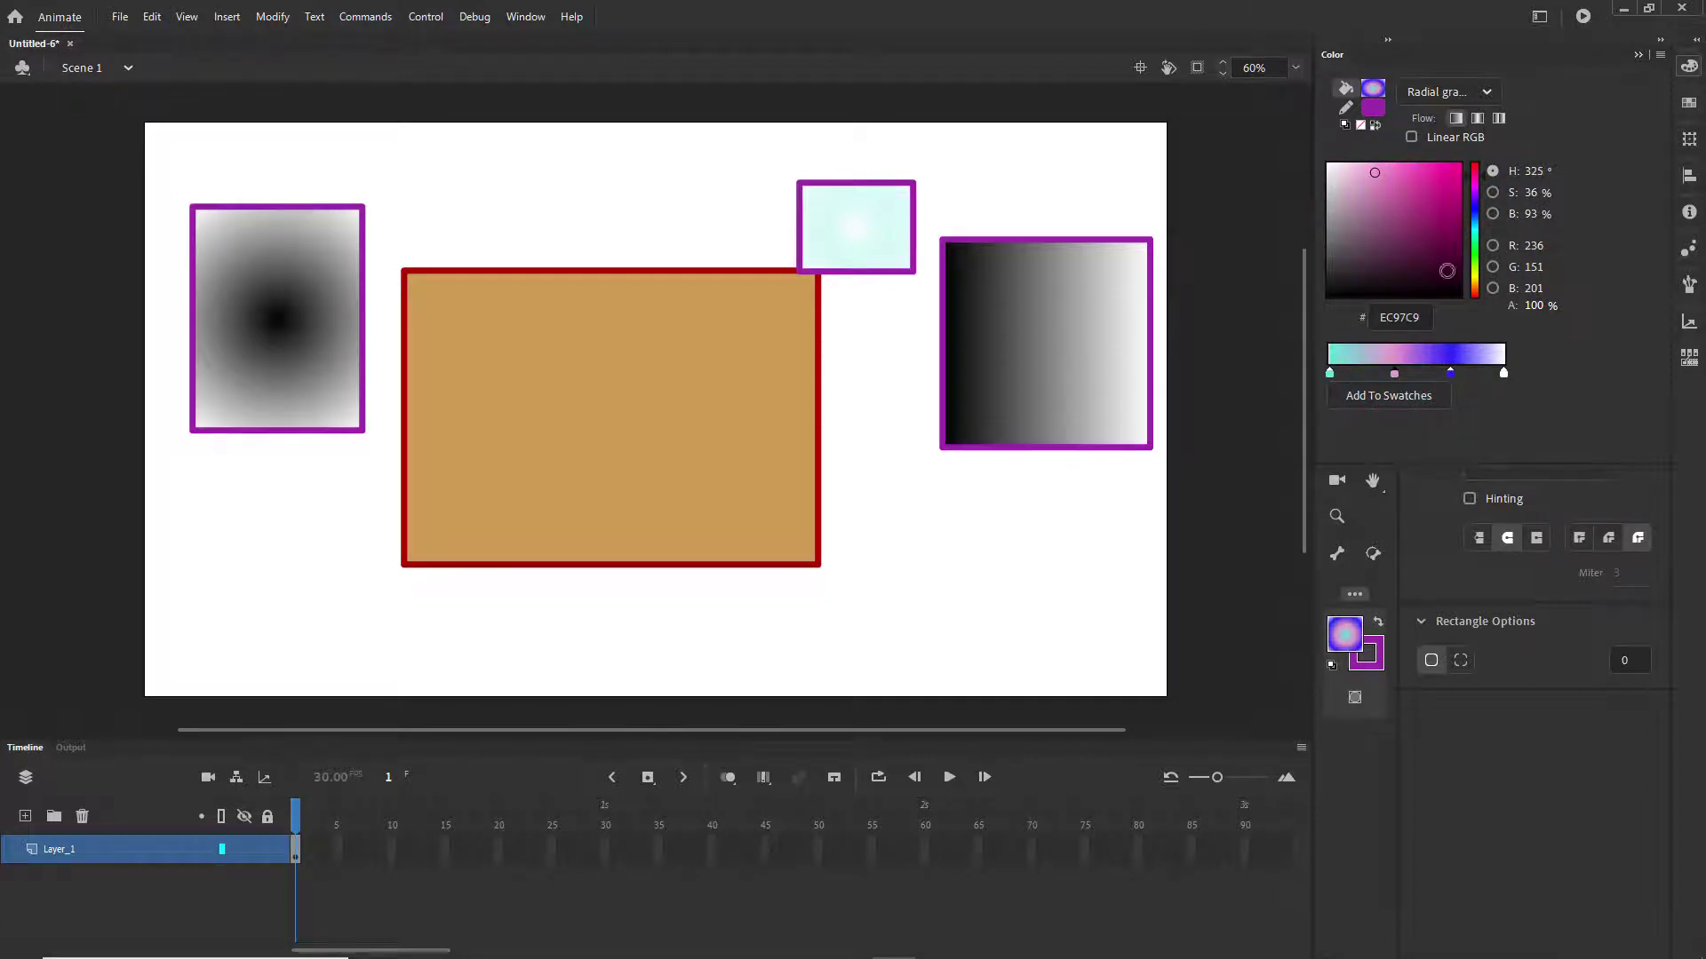
pyautogui.moveTo(893, 544); pyautogui.dragTo(1091, 676)
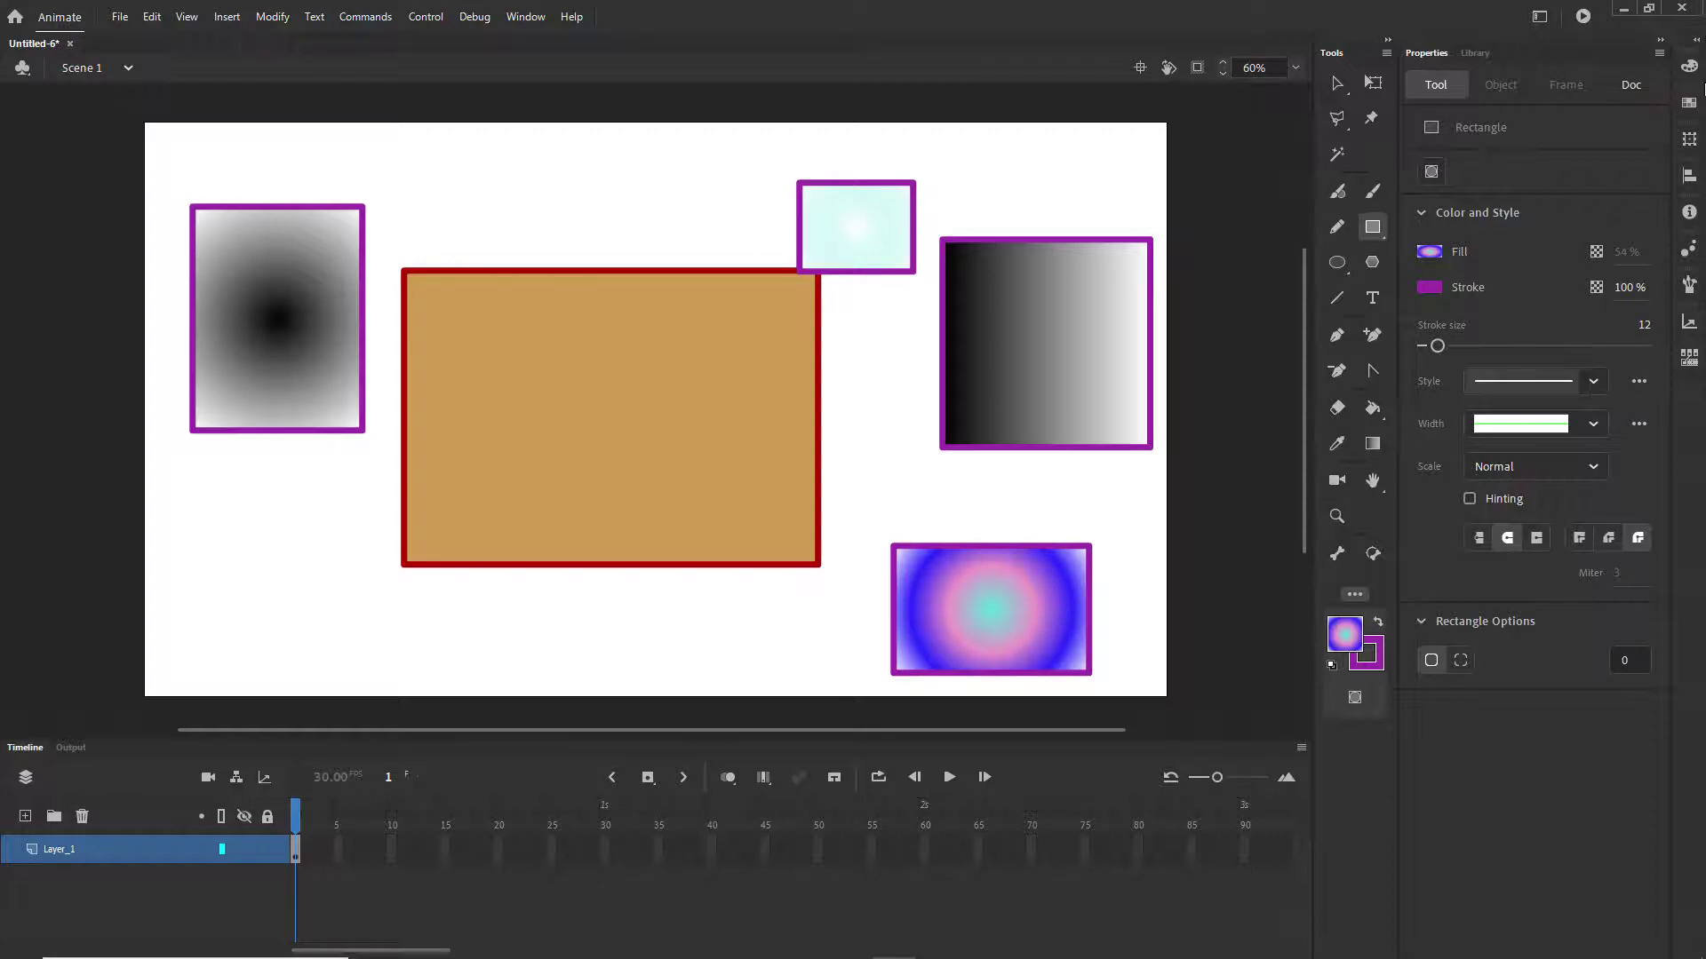
# - Look through the default color swatches and the gradient swatches below them
pyautogui.click(1688, 67)
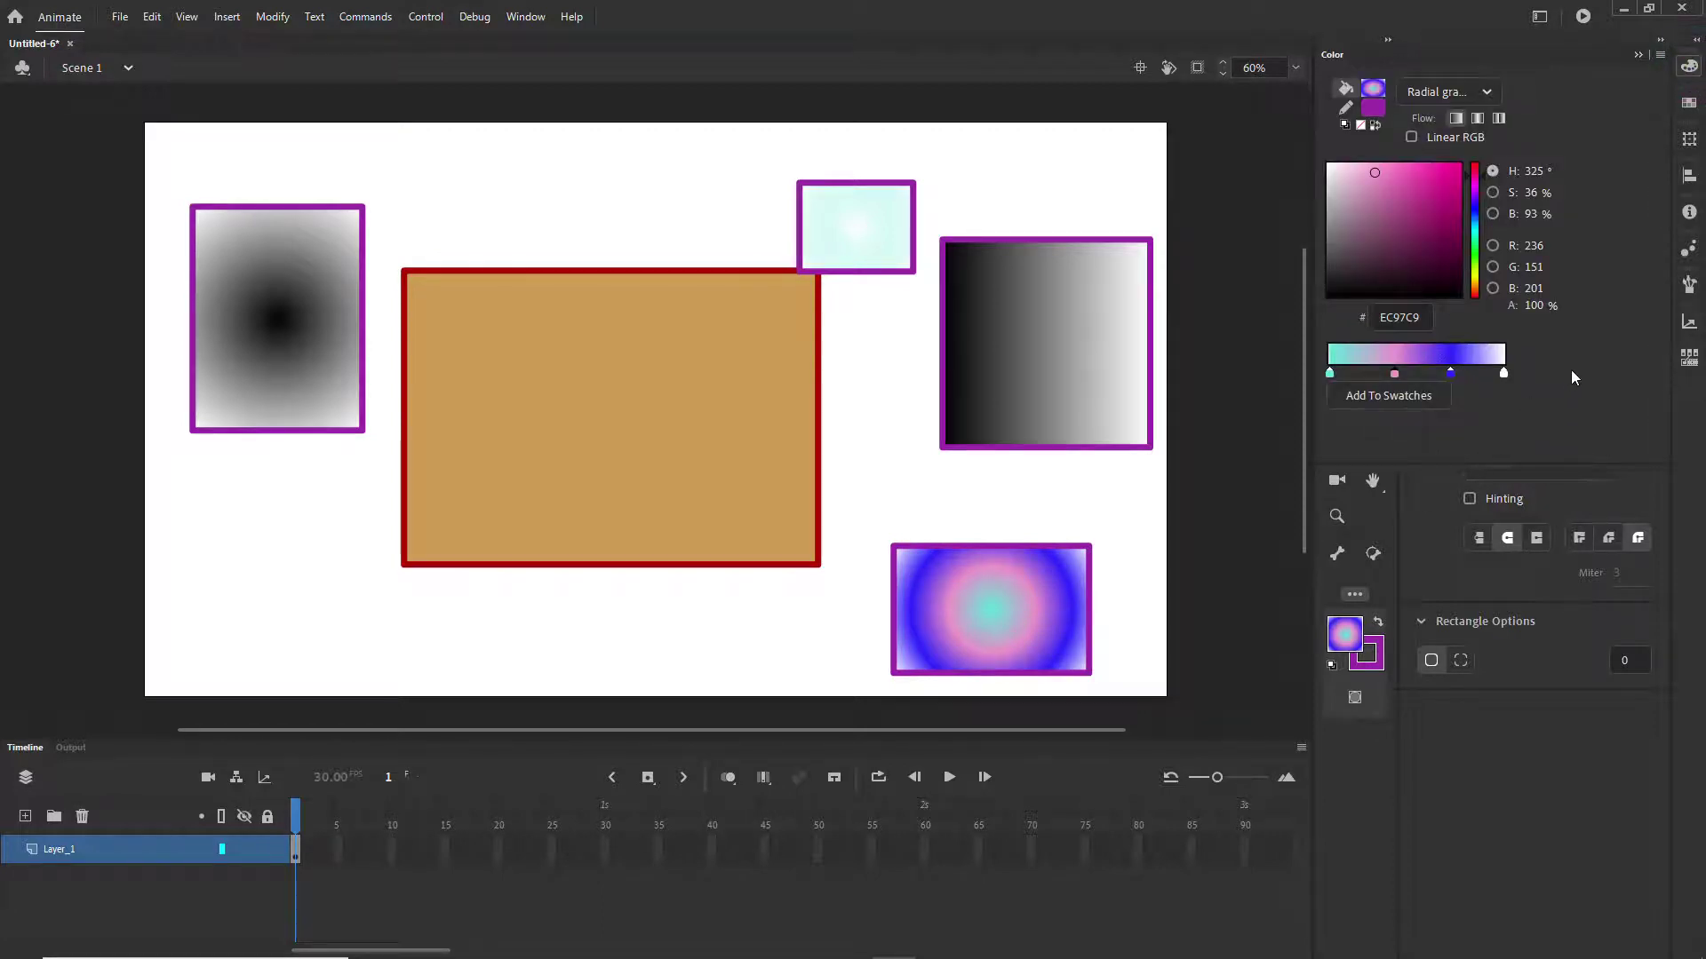
pyautogui.click(1689, 102)
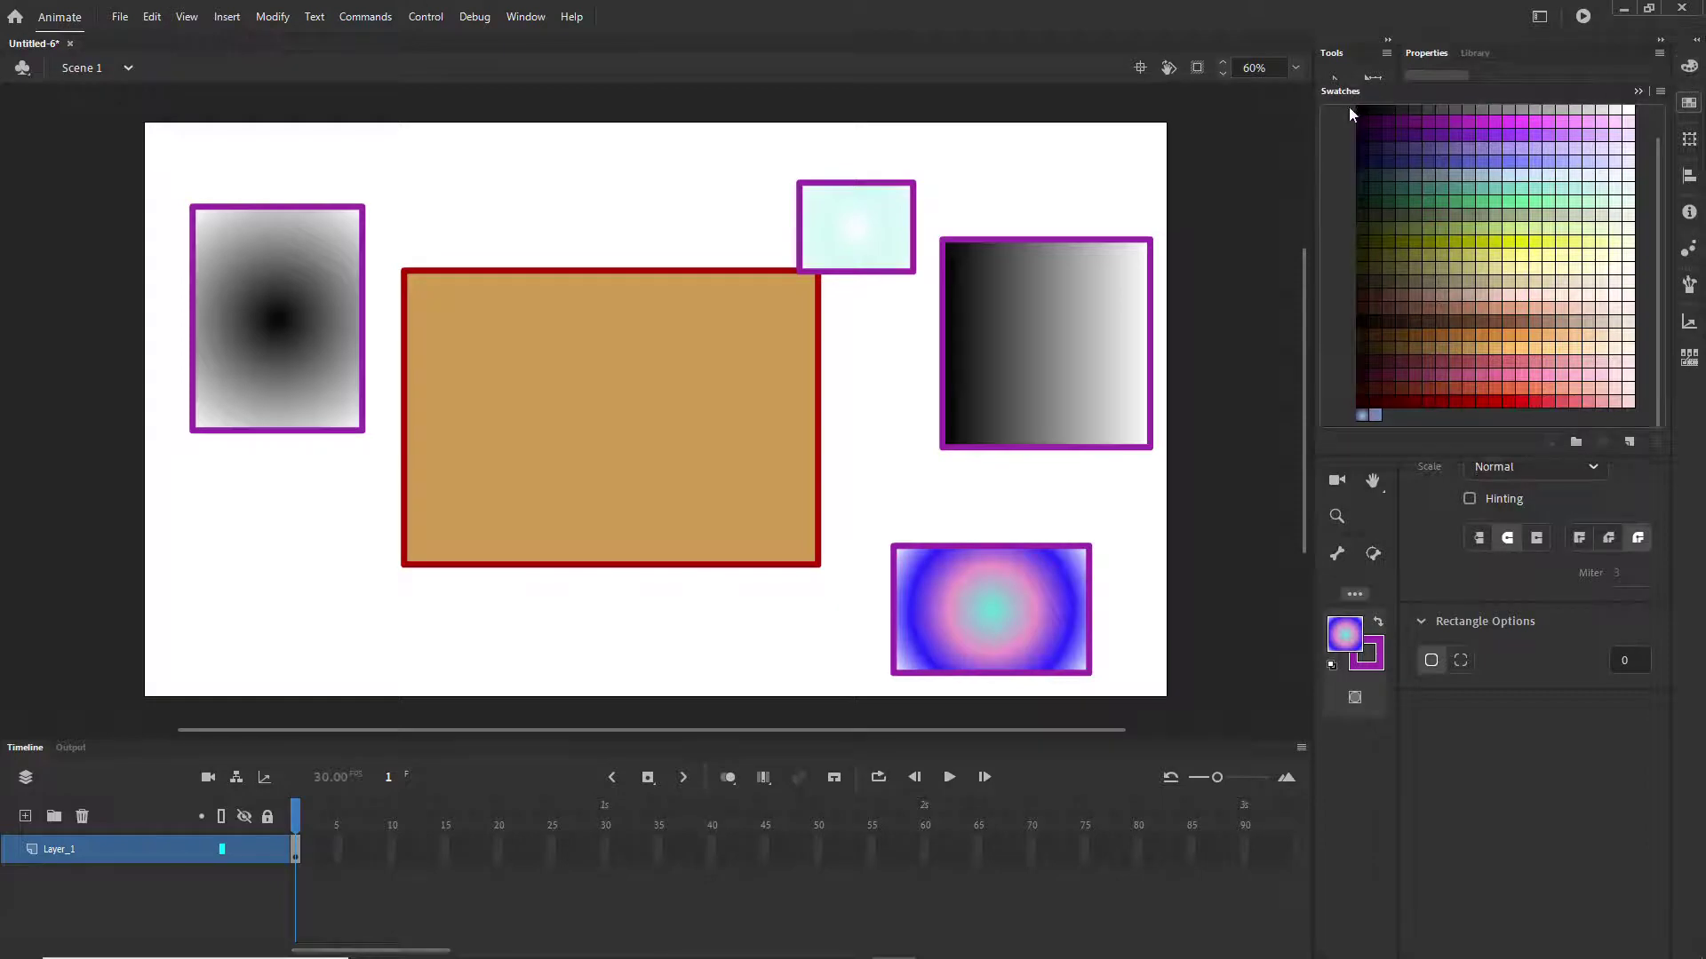
pyautogui.scroll(1, 1505, 275)
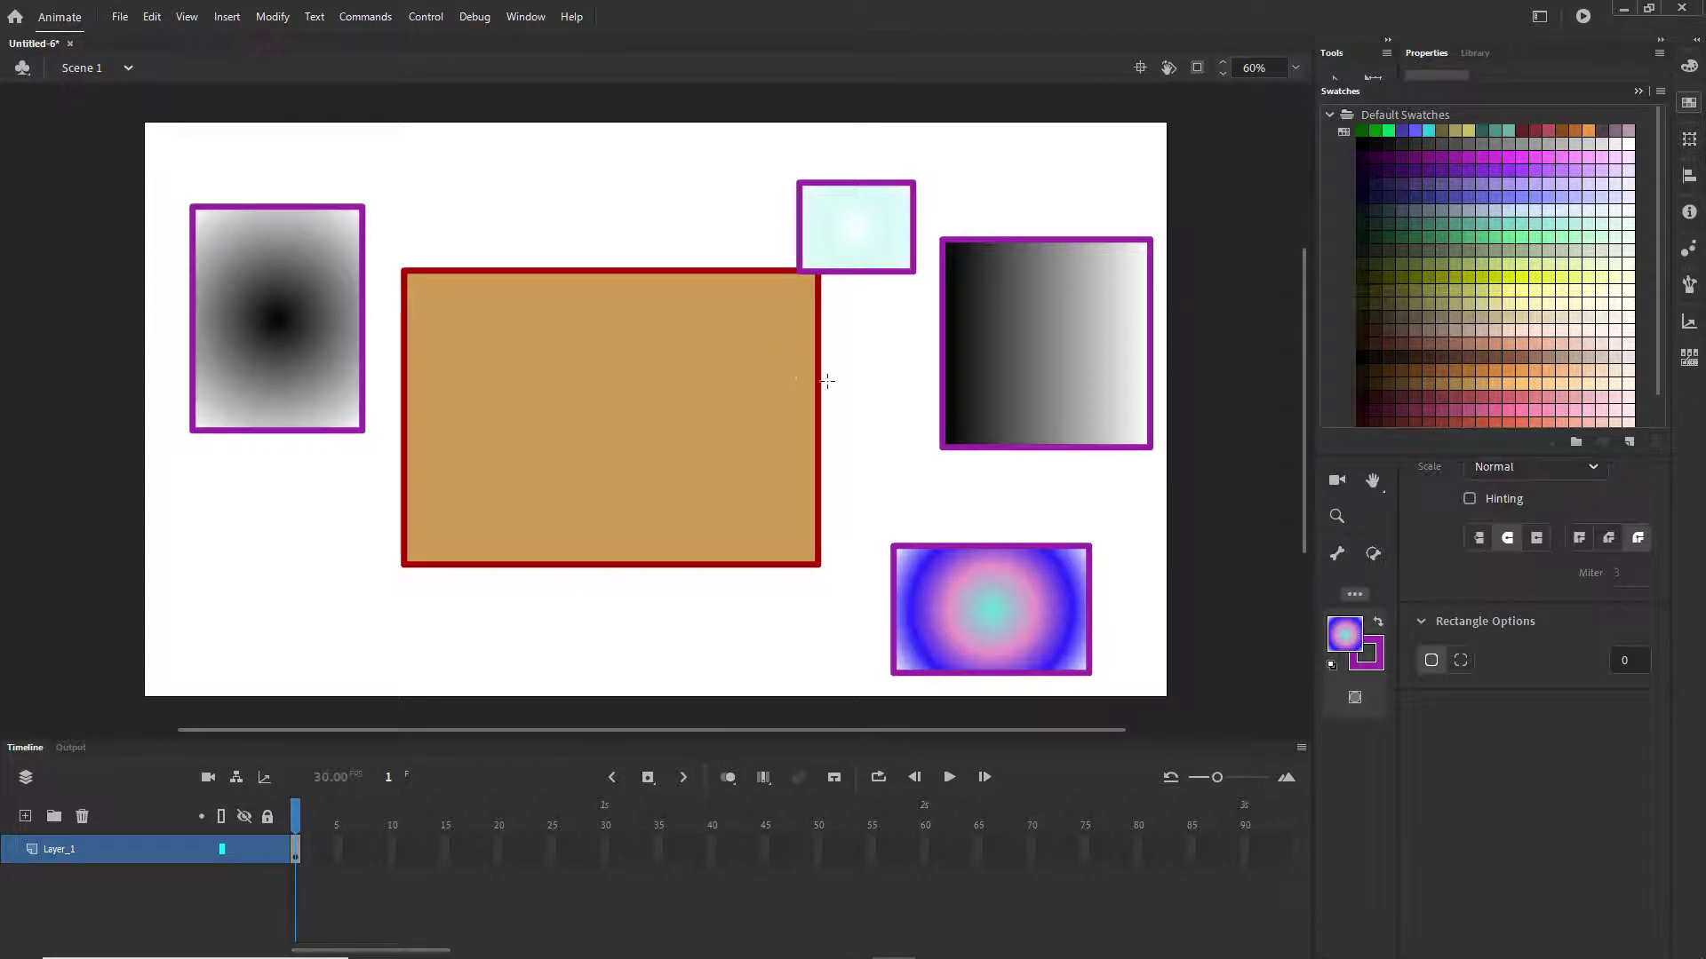
pyautogui.click(1630, 443)
# - Change the gradient's pink stop to CA3F91, add the gradient to the swatches and check the swatch list
pyautogui.click(1688, 66)
pyautogui.click(1419, 191)
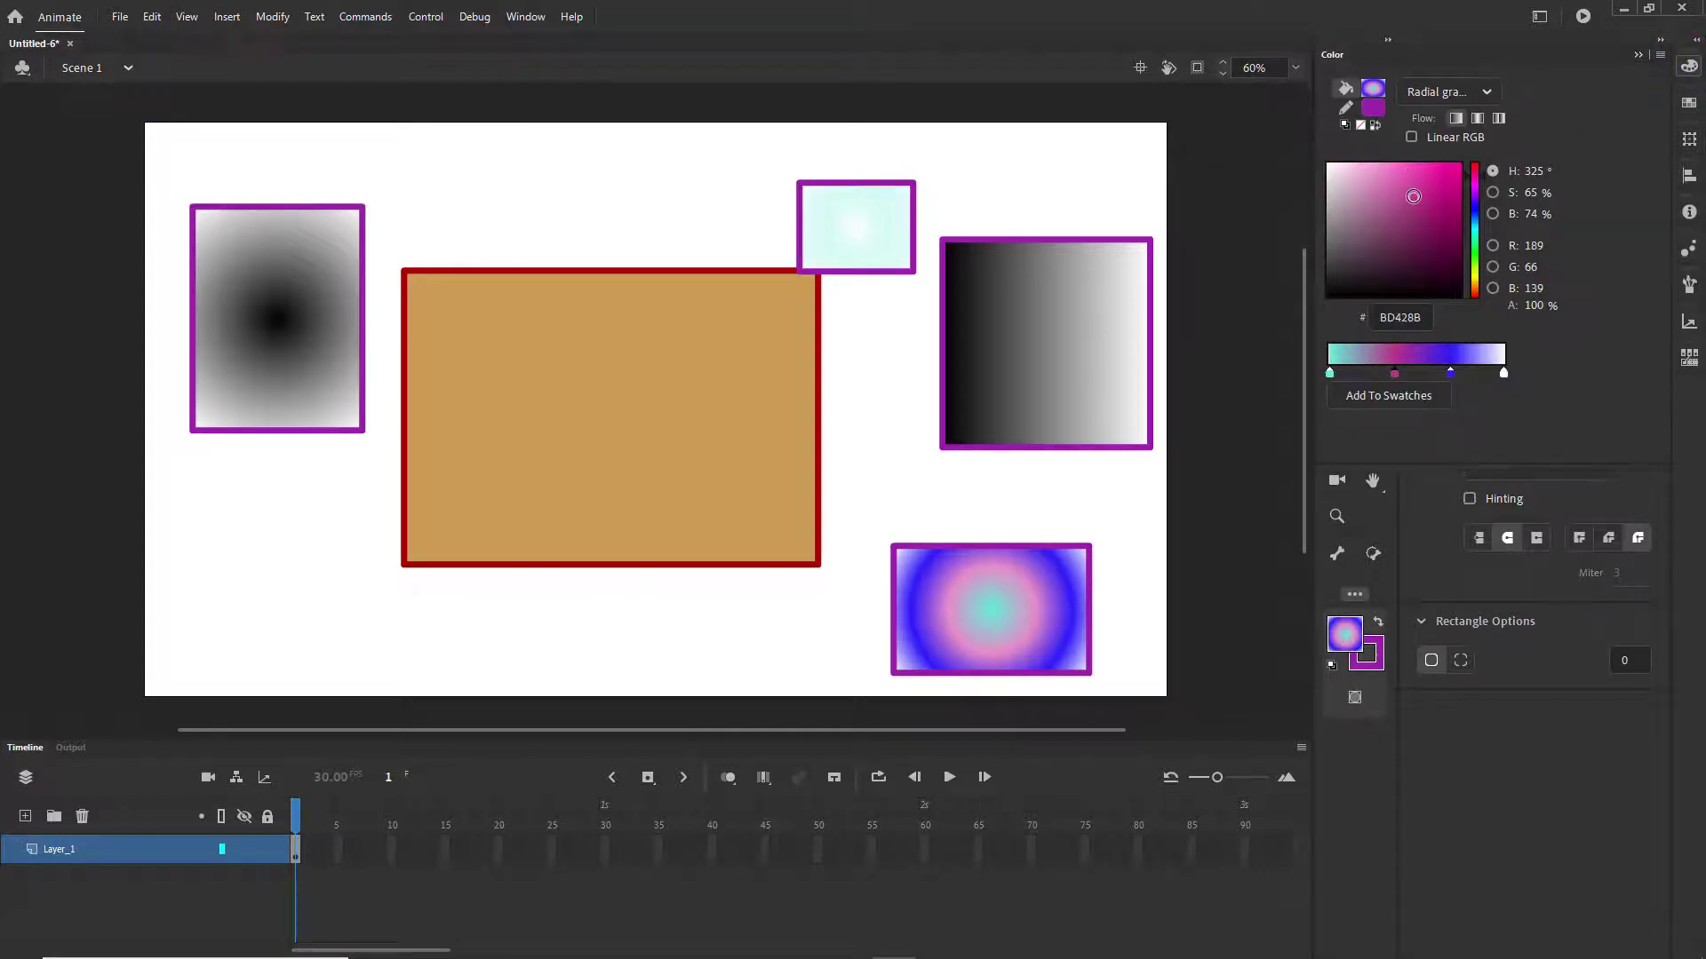
pyautogui.click(1423, 406)
pyautogui.click(1688, 102)
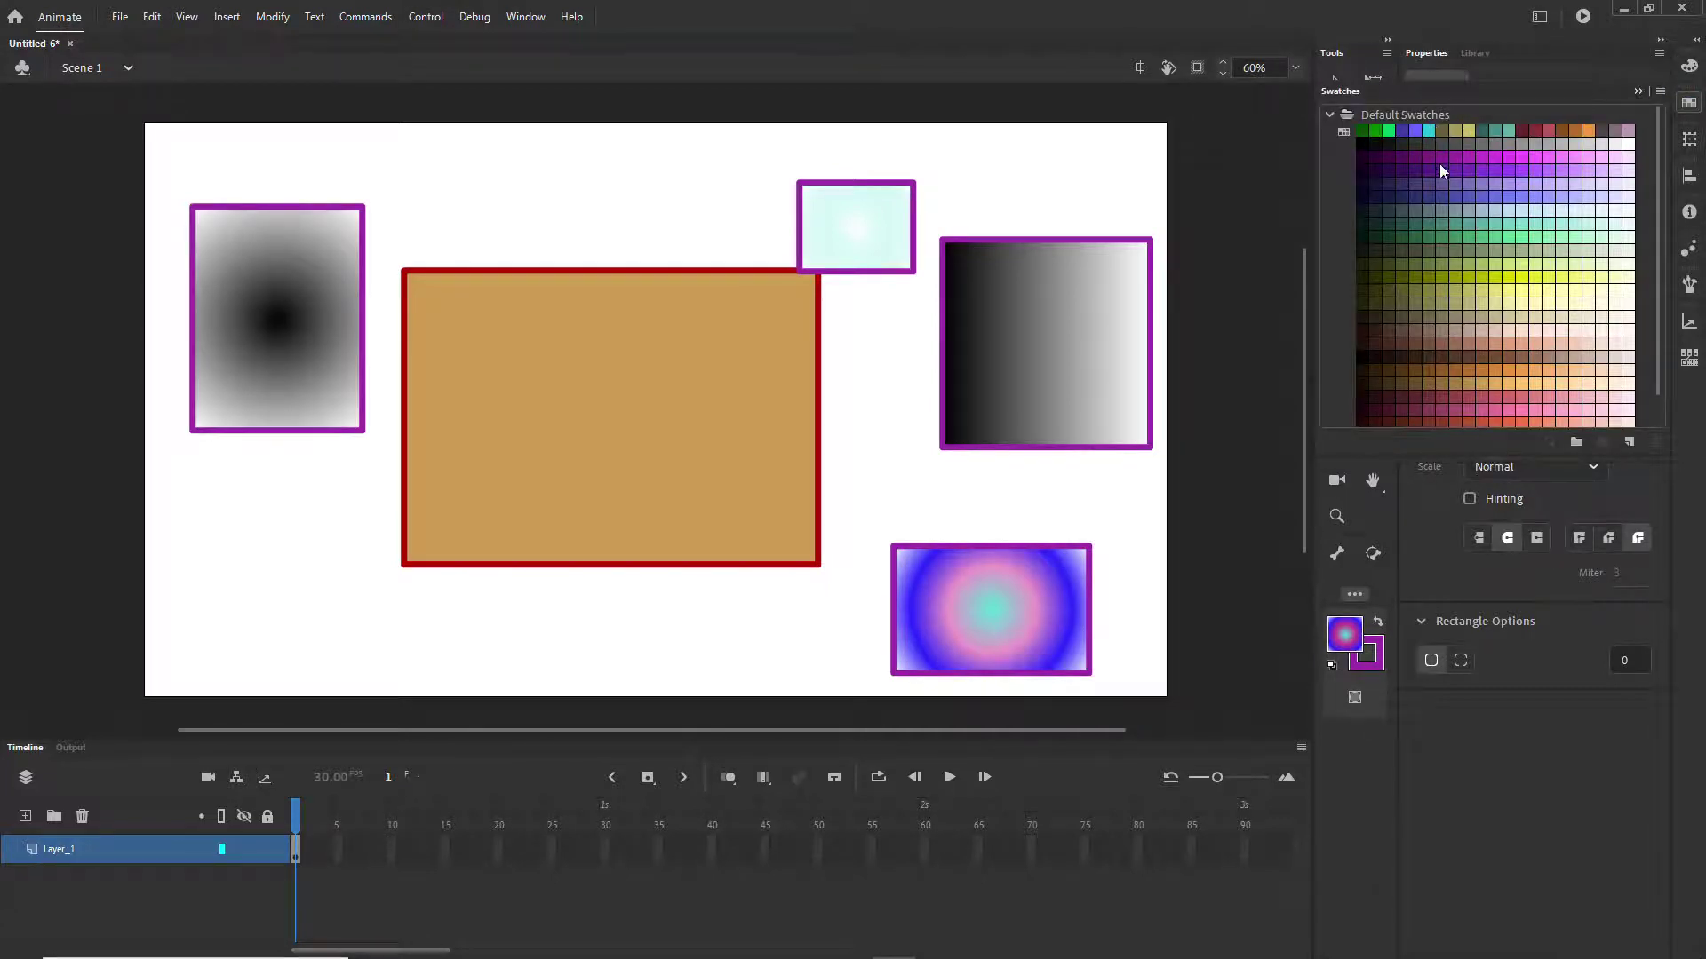
pyautogui.scroll(-2, 1443, 292)
pyautogui.scroll(2, 1386, 199)
# - Revisit the color and swatch settings and examine the align, distribute, match size and space options
pyautogui.click(1637, 90)
pyautogui.click(1689, 65)
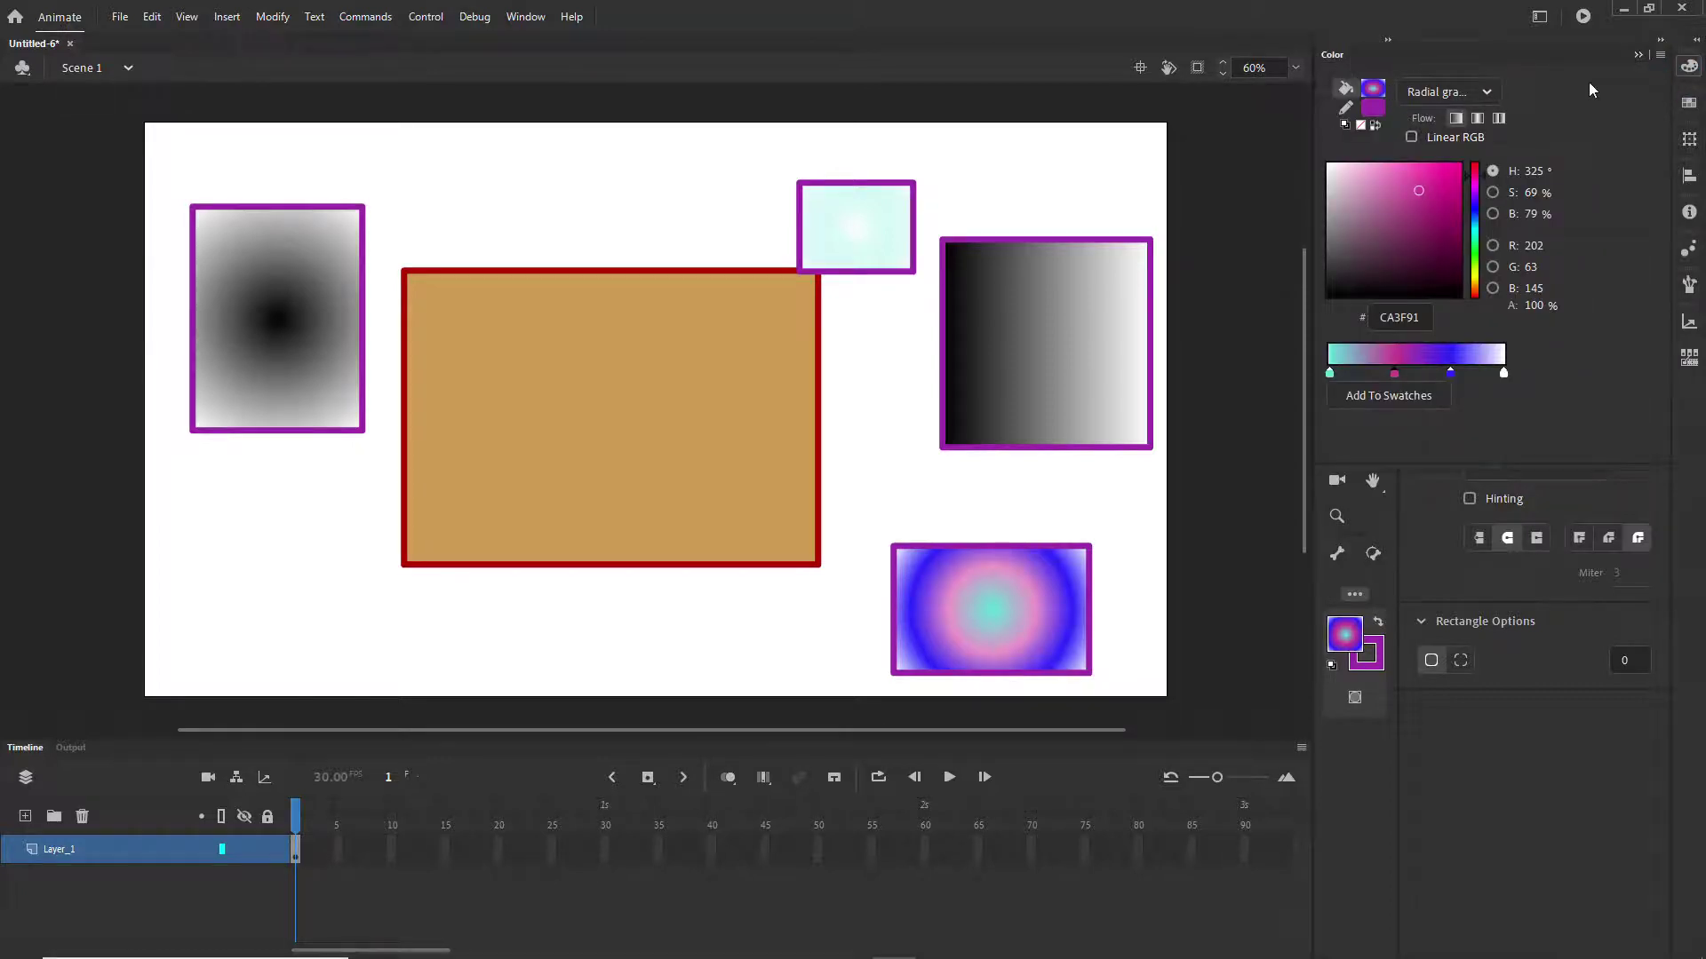
pyautogui.click(1638, 54)
pyautogui.click(1689, 103)
pyautogui.click(1688, 139)
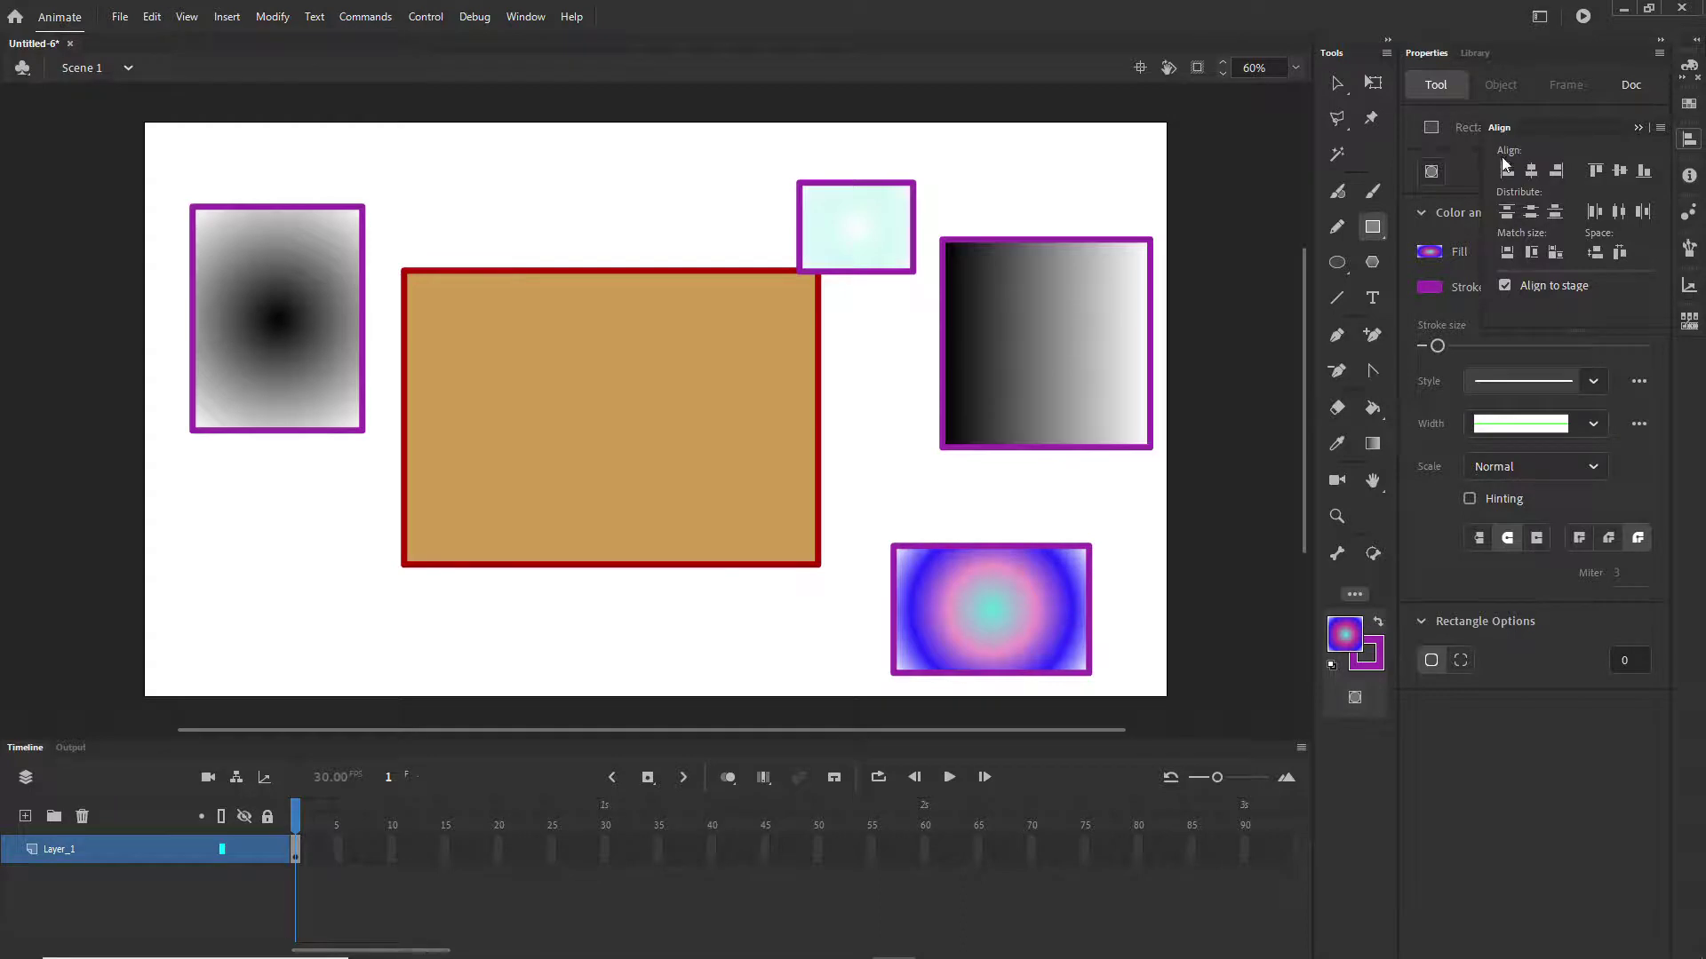
# - Delete every rectangle from the stage
pyautogui.click(491, 246)
pyautogui.hotkey('ctrl', 'a')
pyautogui.press('Delete')
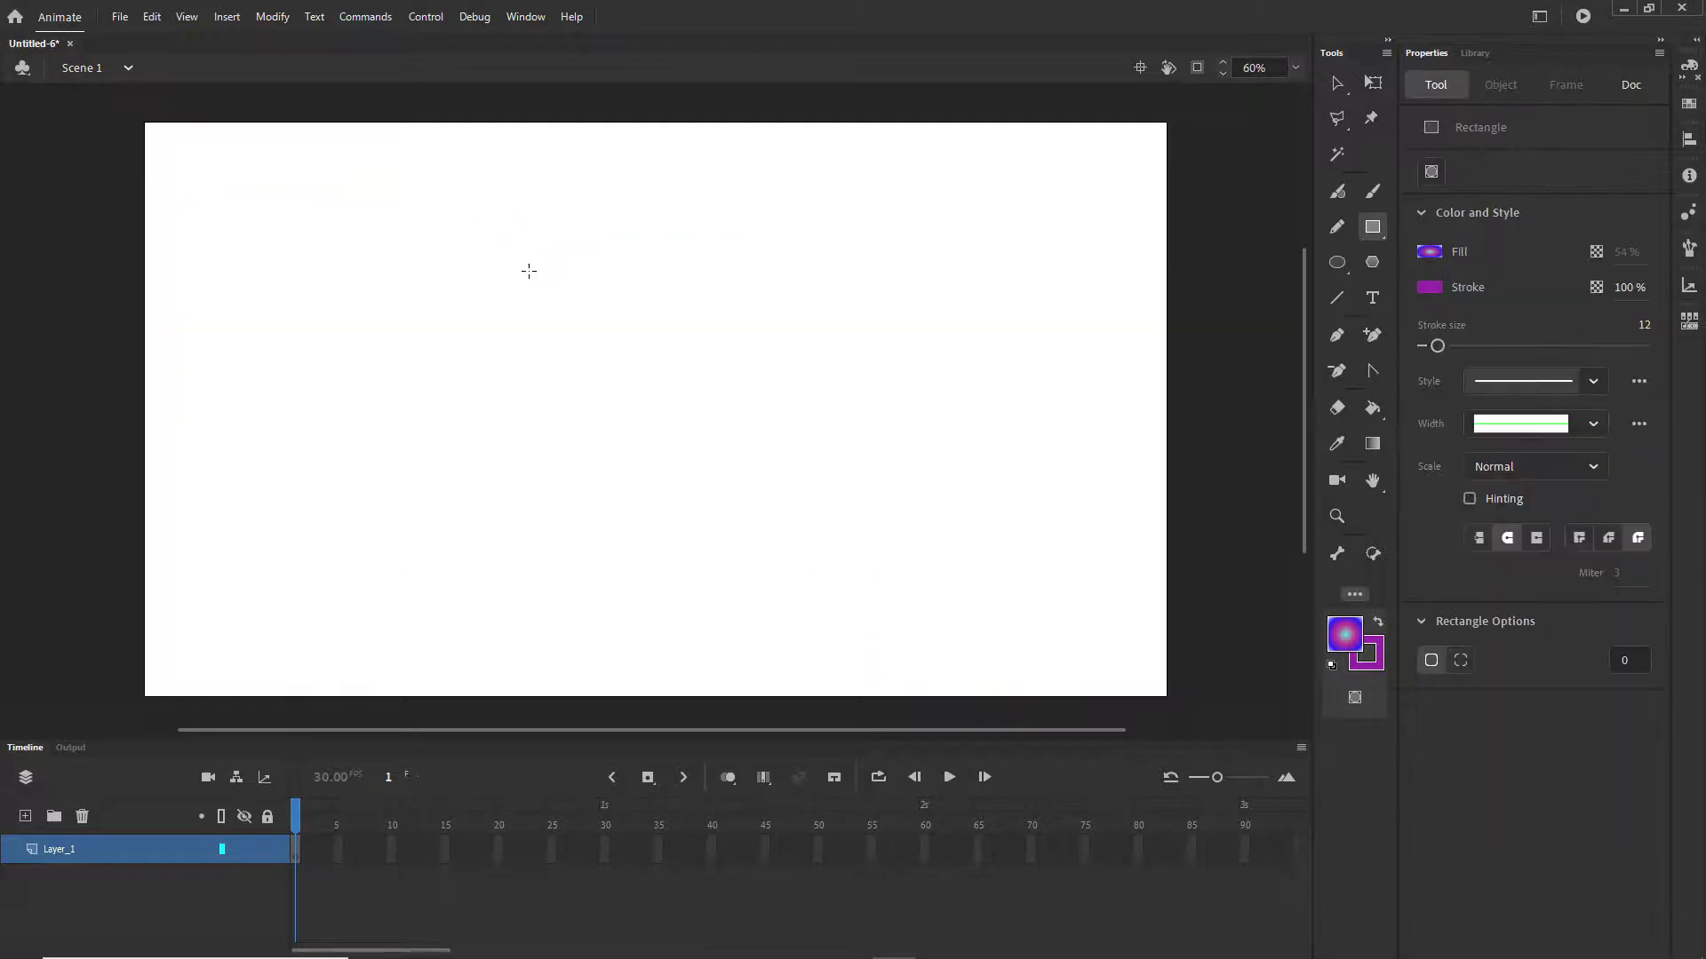
# - Set a dark red fill with no stroke and draw a wide rectangle in the stage's upper-left area
pyautogui.click(1373, 226)
pyautogui.click(1435, 252)
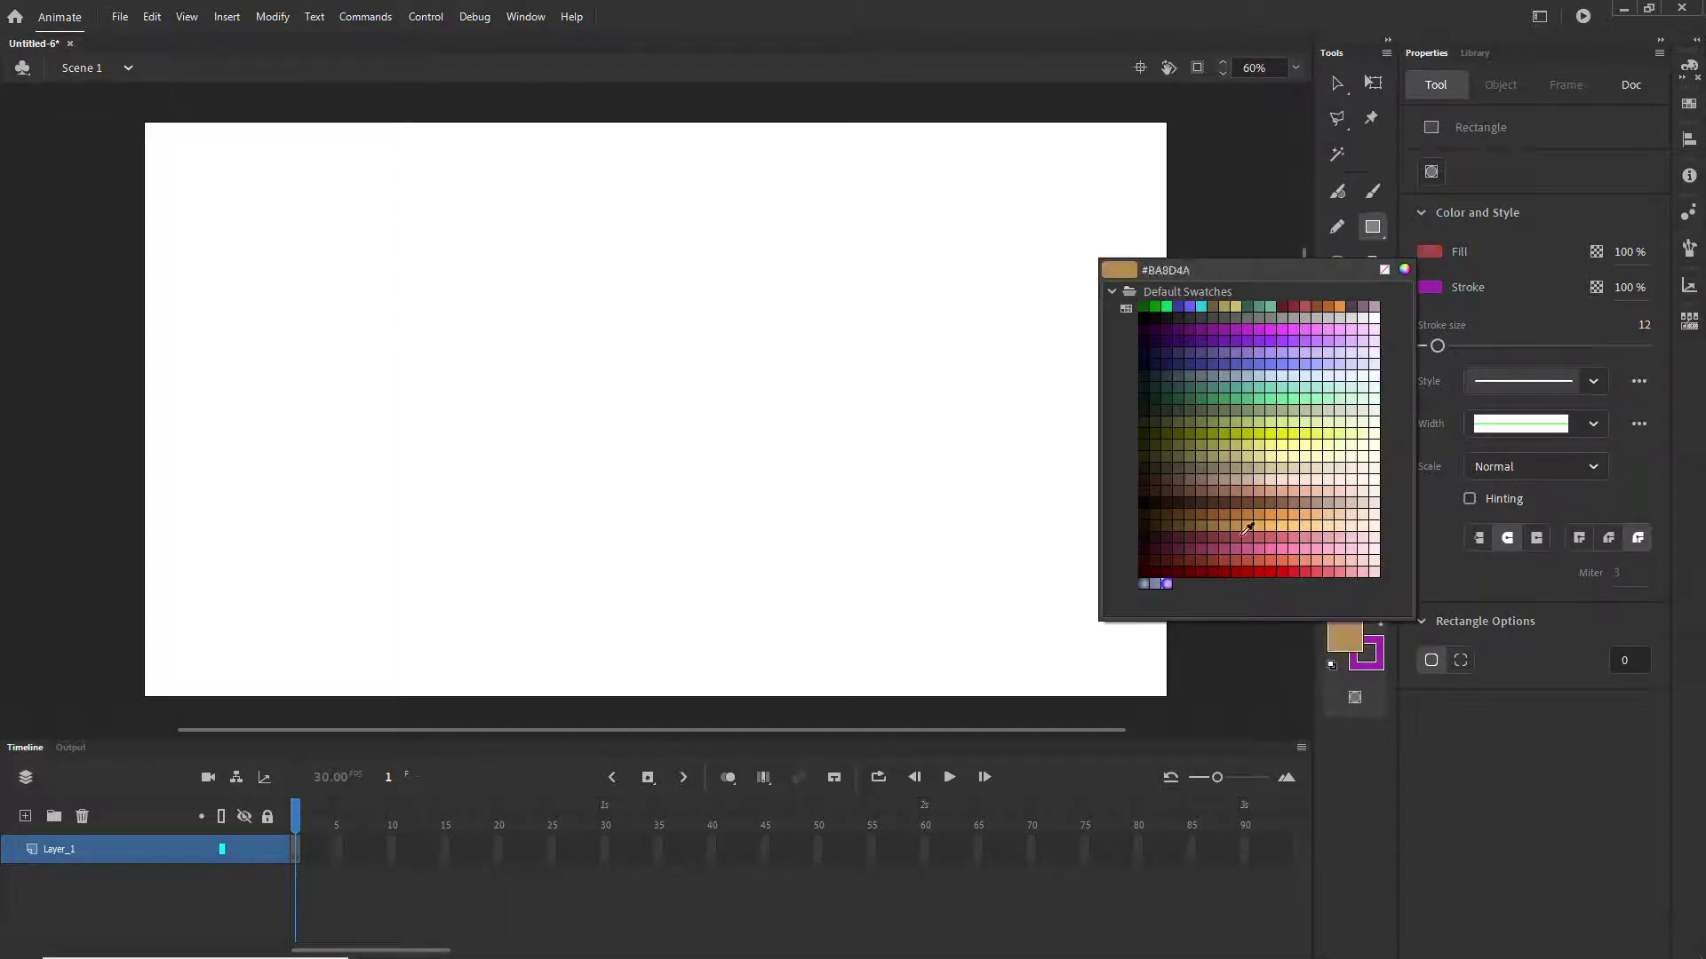
pyautogui.click(1235, 565)
pyautogui.click(1430, 287)
pyautogui.click(1429, 291)
pyautogui.click(1431, 289)
pyautogui.click(1384, 305)
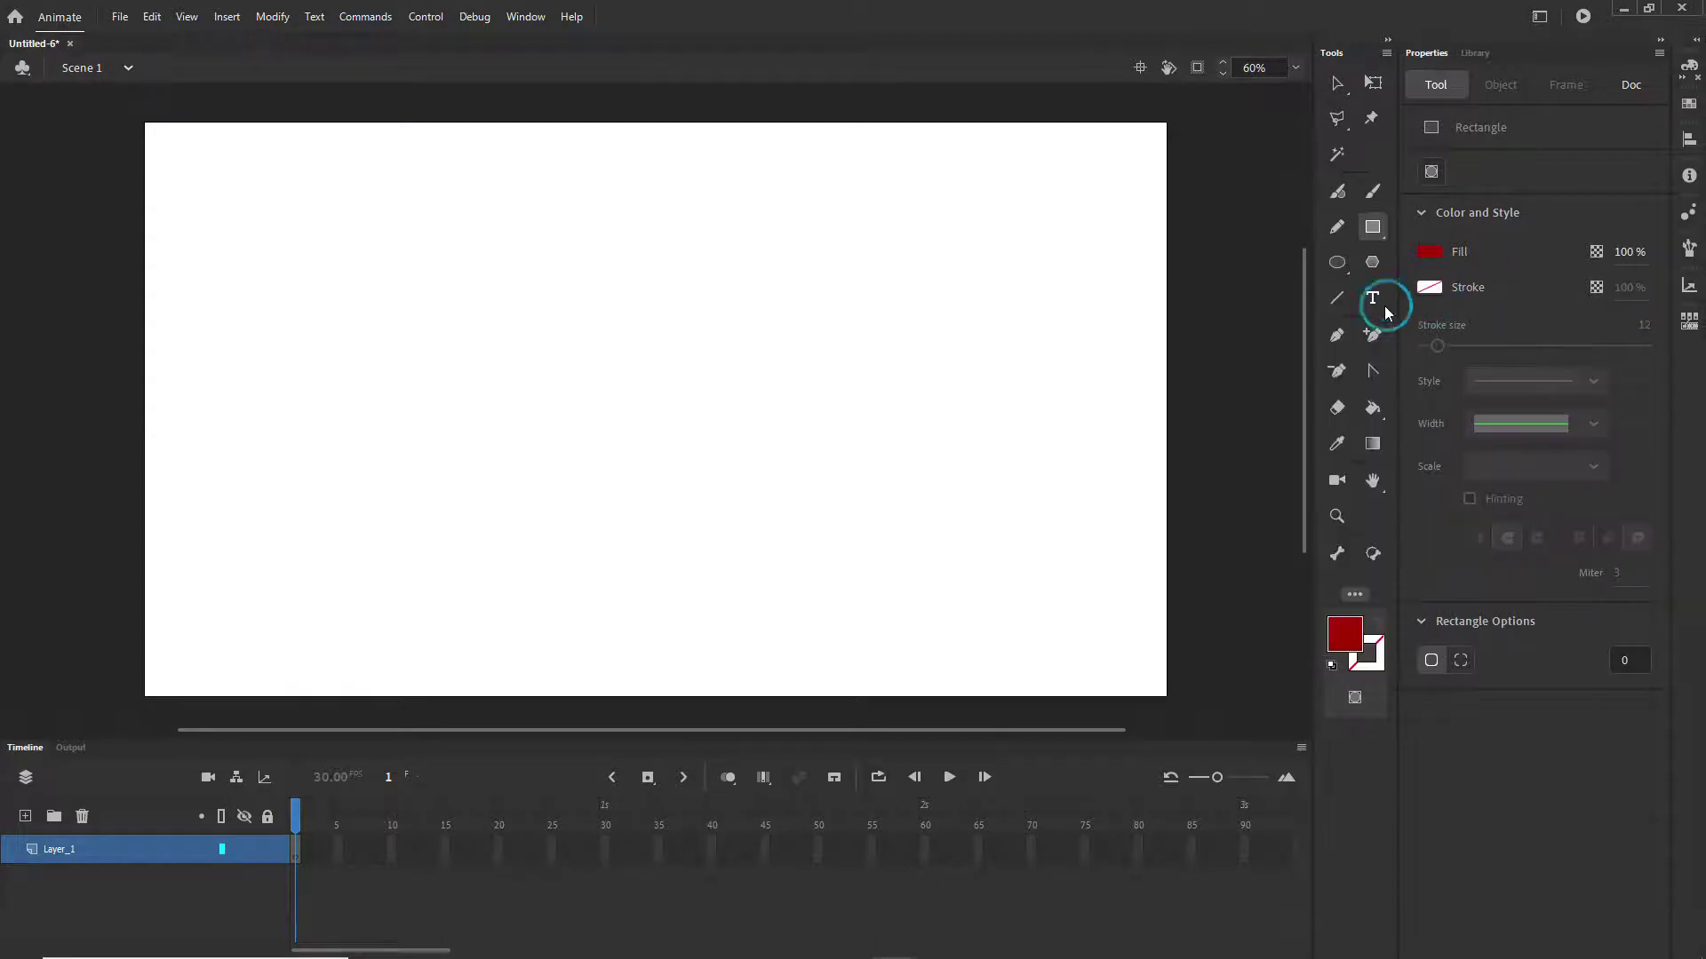
pyautogui.moveTo(285, 229)
pyautogui.mouseDown()
pyautogui.moveTo(392, 335)
pyautogui.moveTo(584, 398)
pyautogui.mouseUp()
# - Turn on object drawing mode, choose a yellow fill and draw a rectangle about 434 x 287 px near the stage's middle
pyautogui.click(1433, 251)
pyautogui.click(1430, 254)
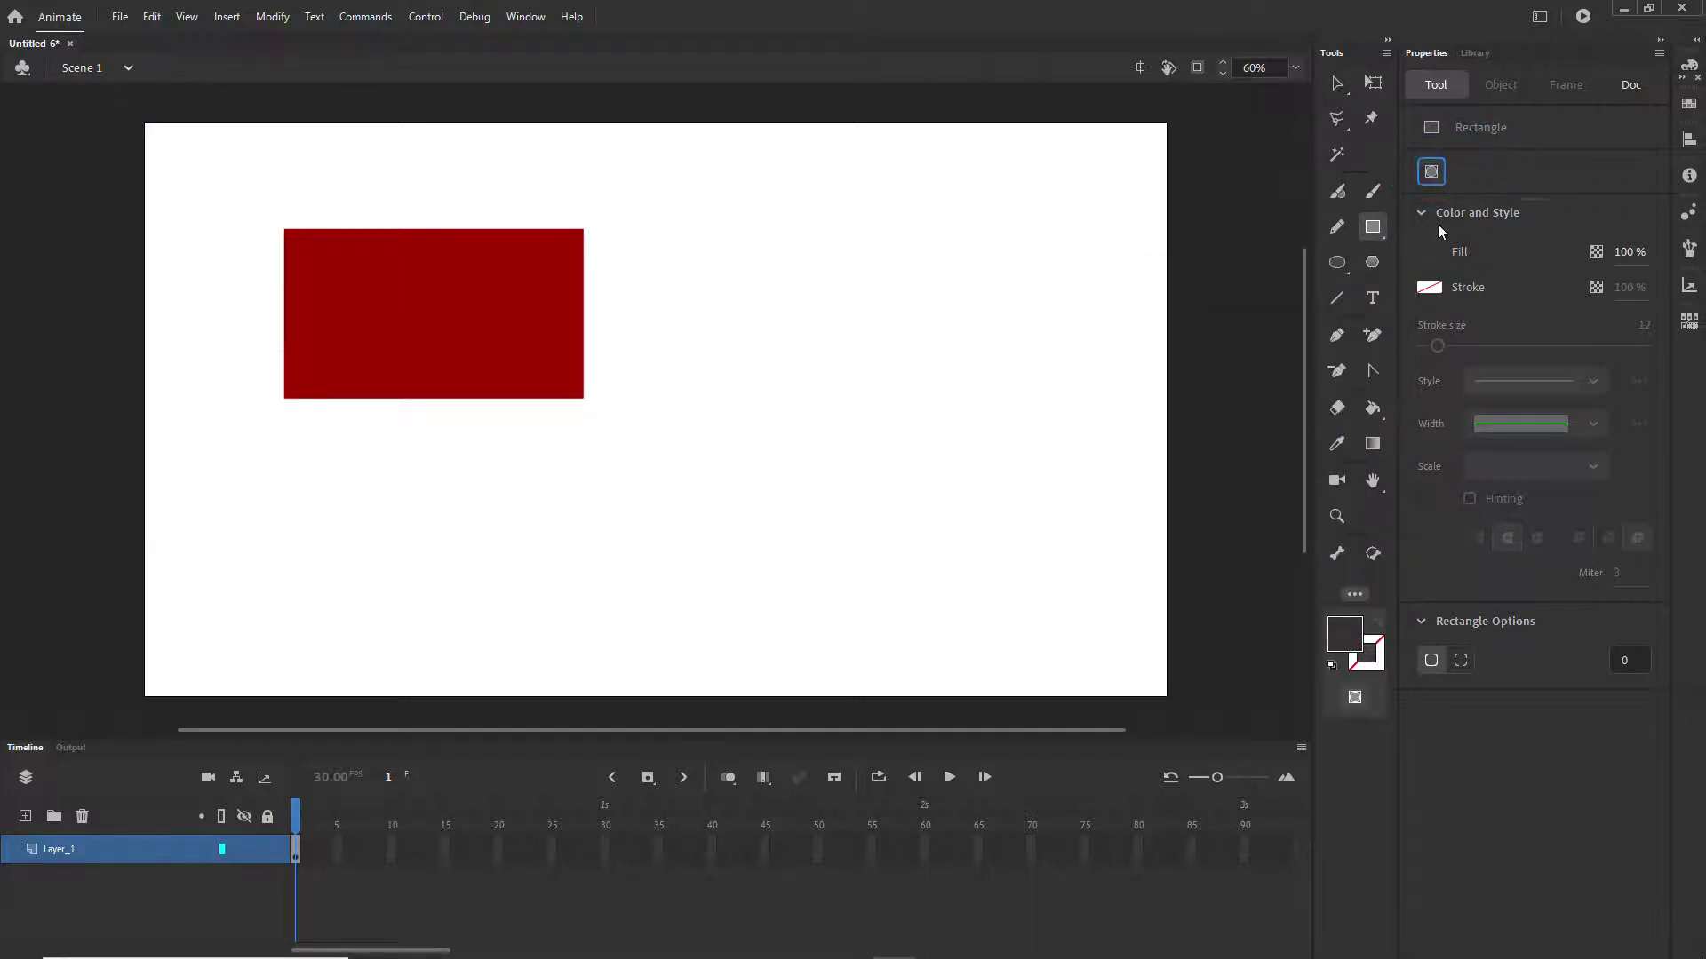
pyautogui.click(1428, 252)
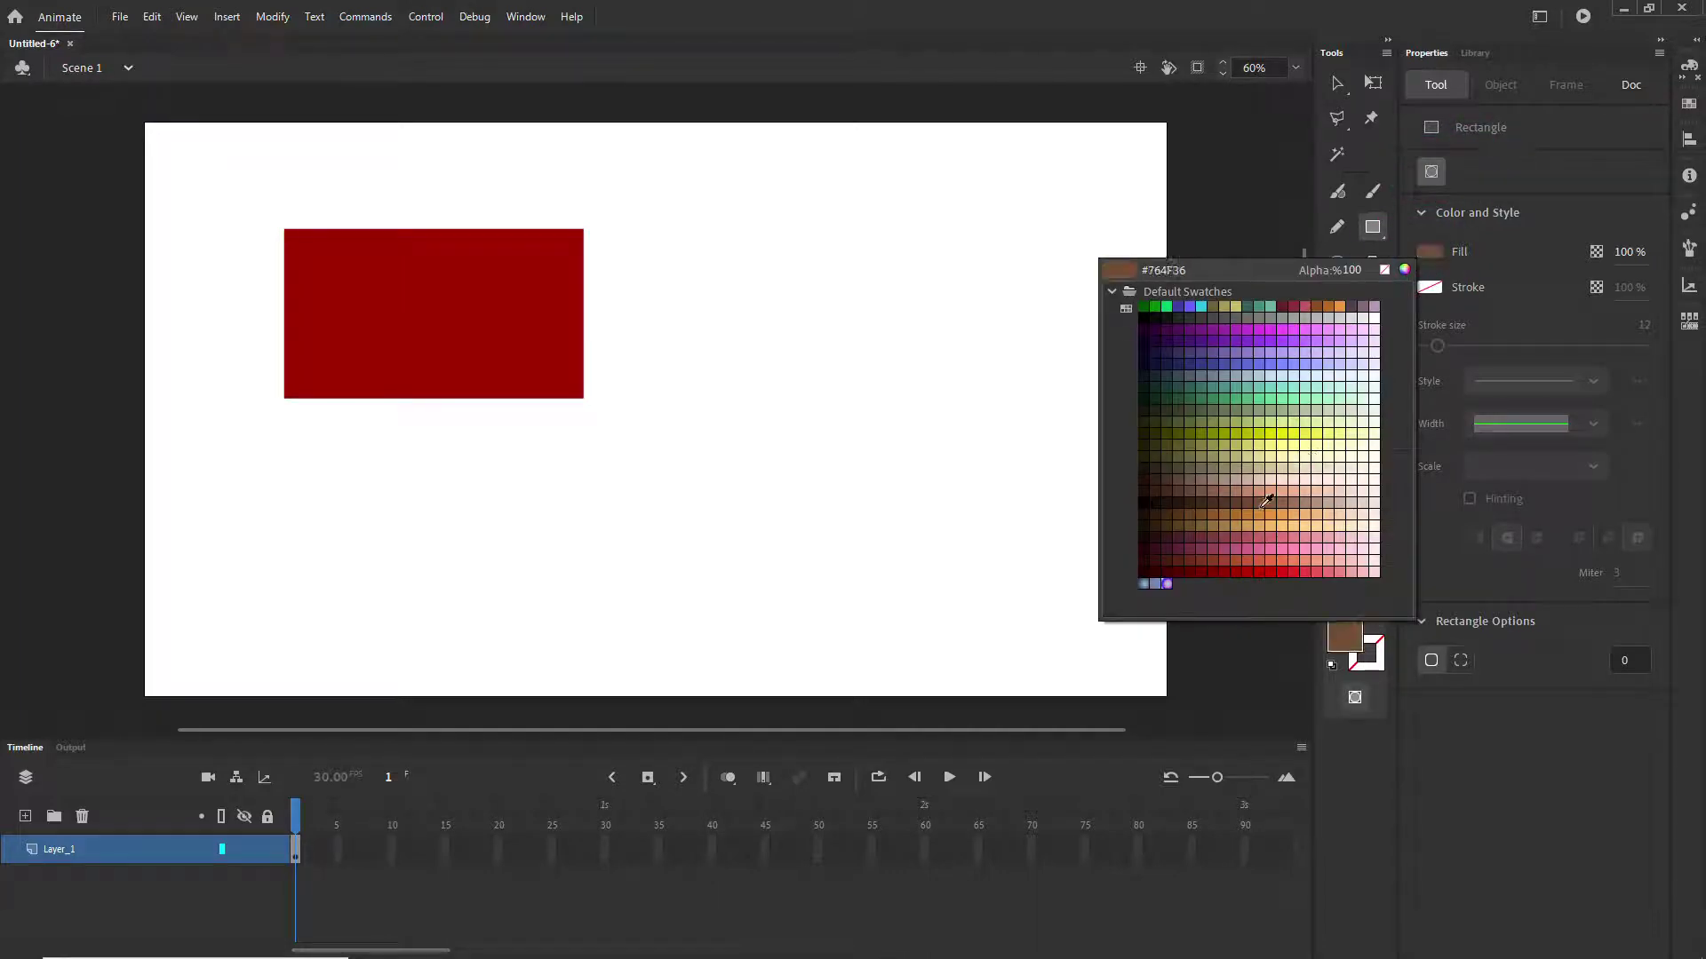
pyautogui.click(1304, 420)
pyautogui.moveTo(895, 535)
pyautogui.mouseDown()
pyautogui.moveTo(682, 453)
pyautogui.moveTo(664, 384)
pyautogui.mouseUp()
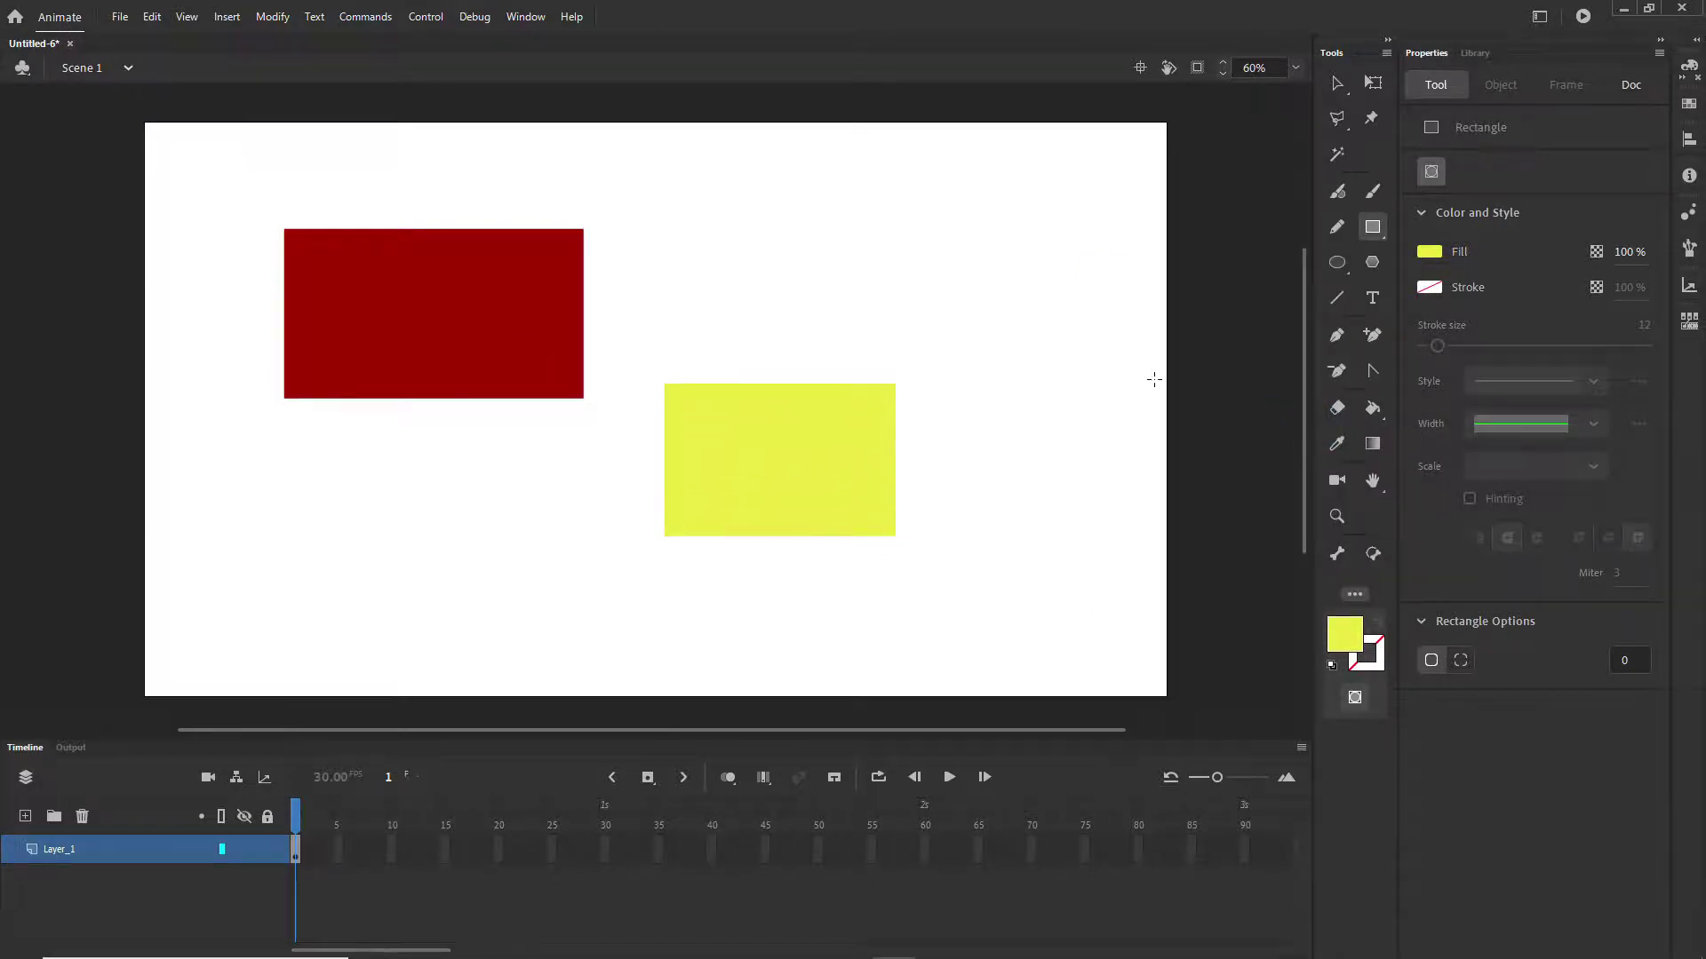
# - Move the yellow rectangle to about X 1064, Y 549, view its alignment options and deselect it
pyautogui.press('v')
pyautogui.click(568, 325)
pyautogui.click(711, 422)
pyautogui.press('Escape')
pyautogui.moveTo(807, 458)
pyautogui.mouseDown()
pyautogui.moveTo(898, 380)
pyautogui.moveTo(835, 498)
pyautogui.moveTo(613, 396)
pyautogui.moveTo(829, 519)
pyautogui.moveTo(807, 492)
pyautogui.mouseUp()
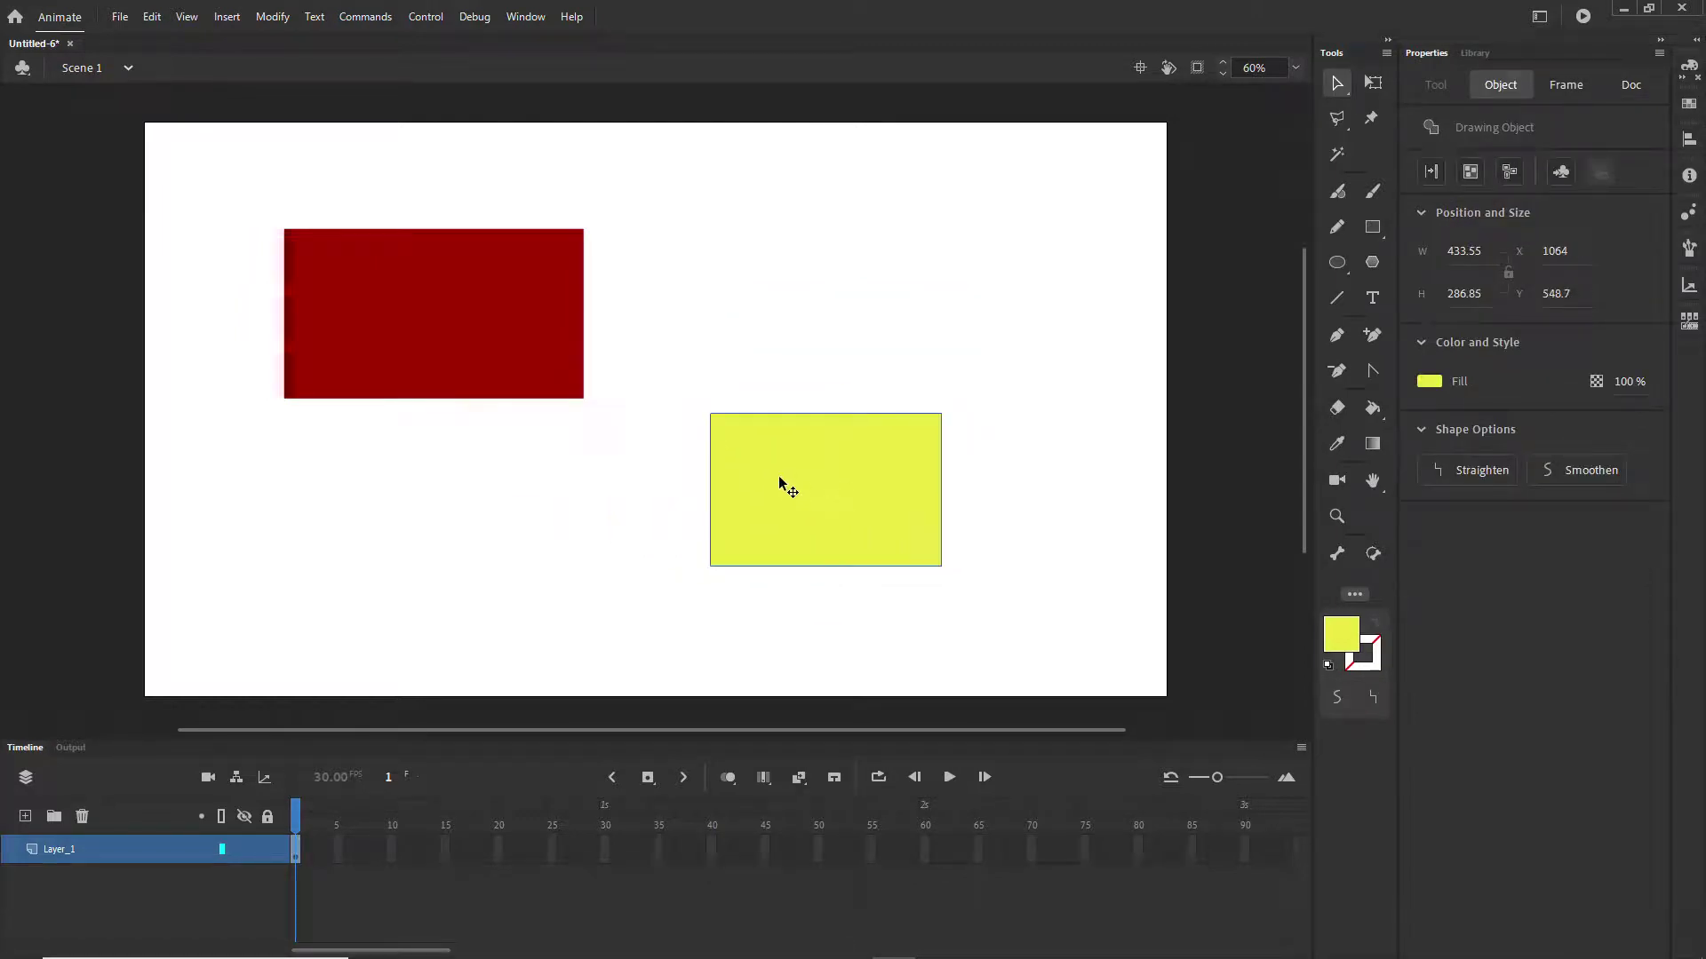
pyautogui.click(1690, 144)
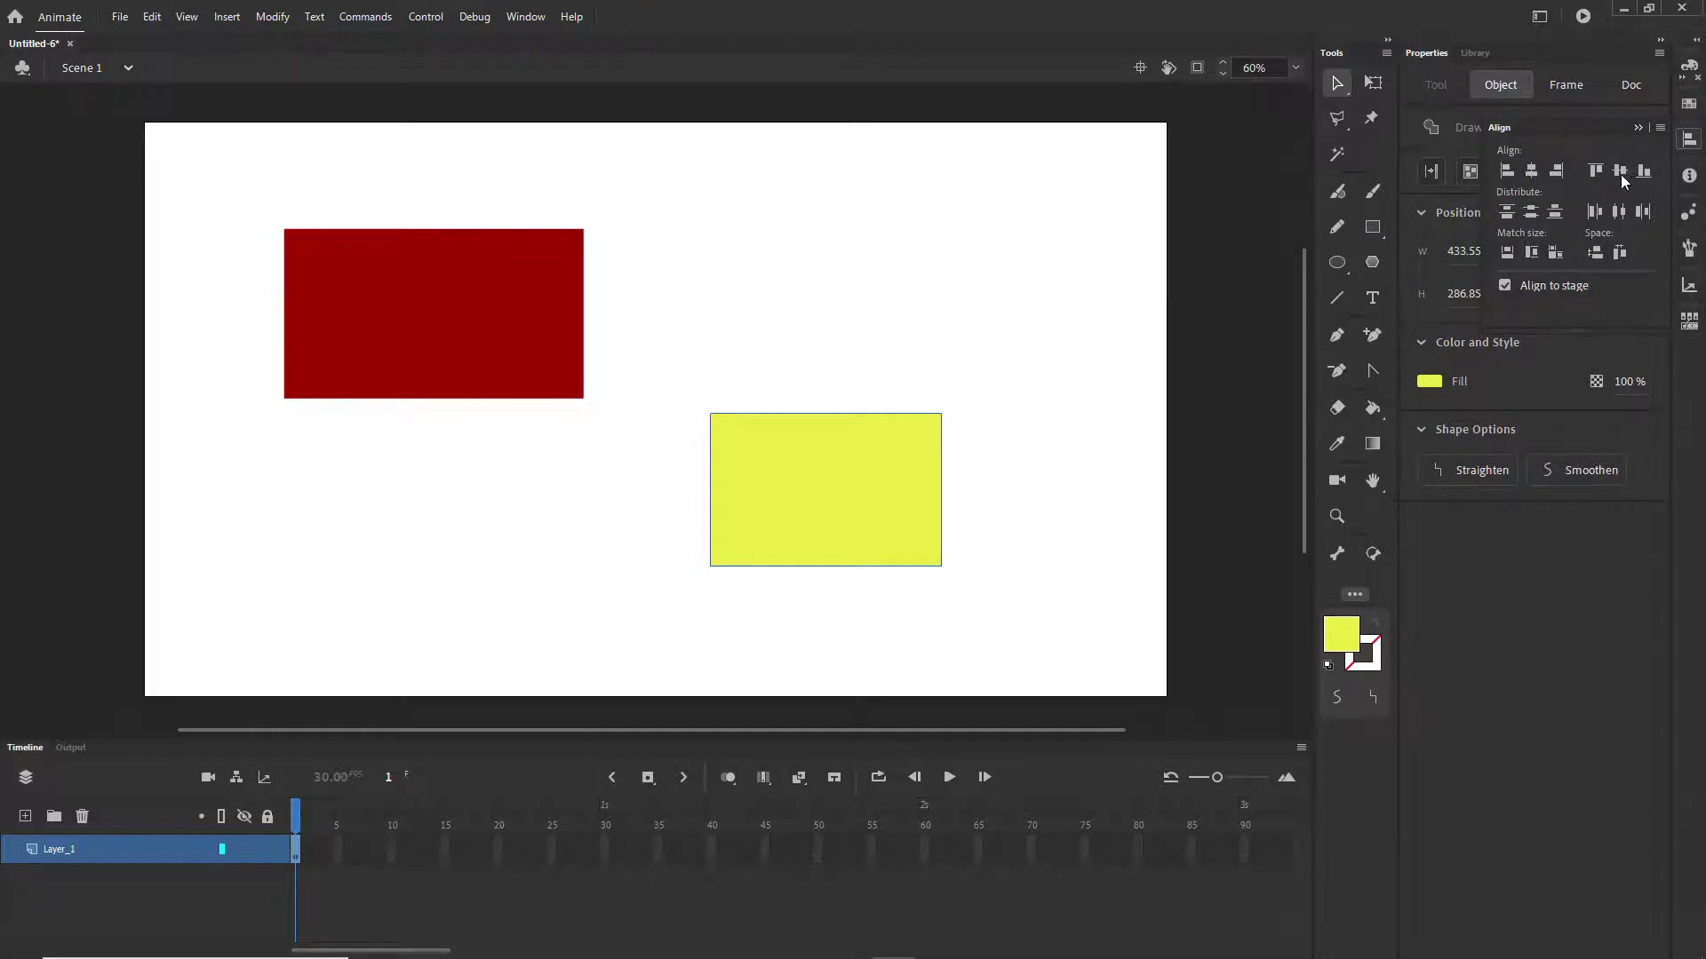
pyautogui.click(932, 293)
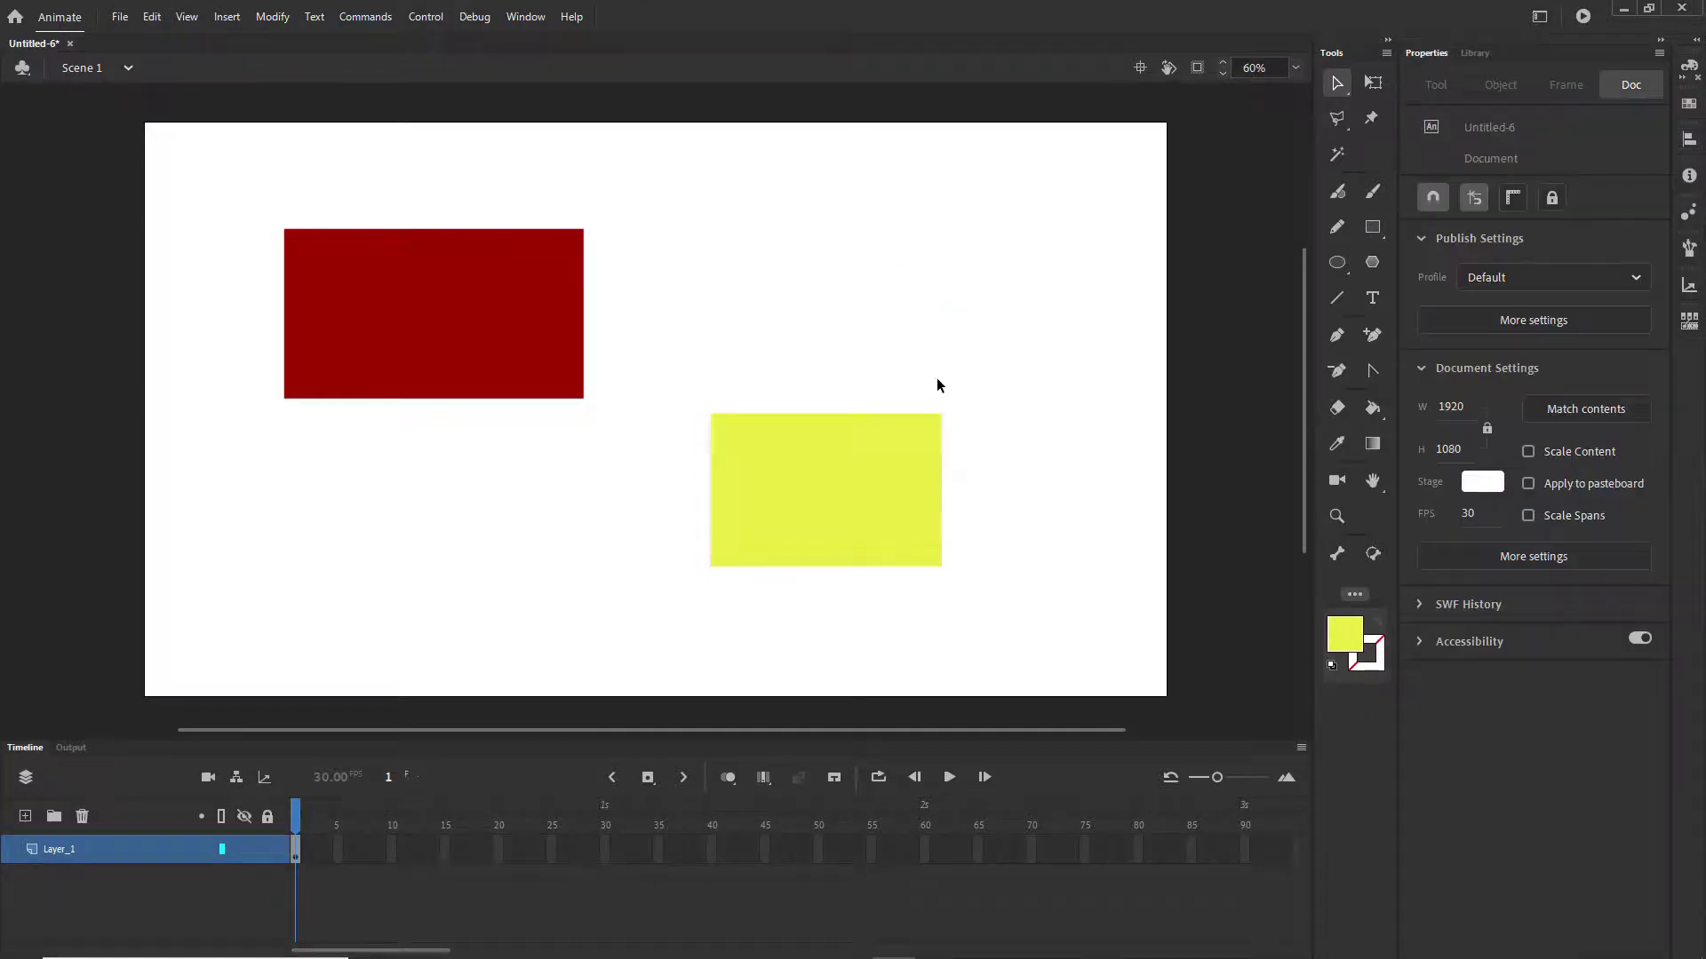
# - With both rectangles selected, float the expanded Align panel beside the stage and turn off Align to stage
pyautogui.moveTo(1022, 577); pyautogui.dragTo(235, 171)
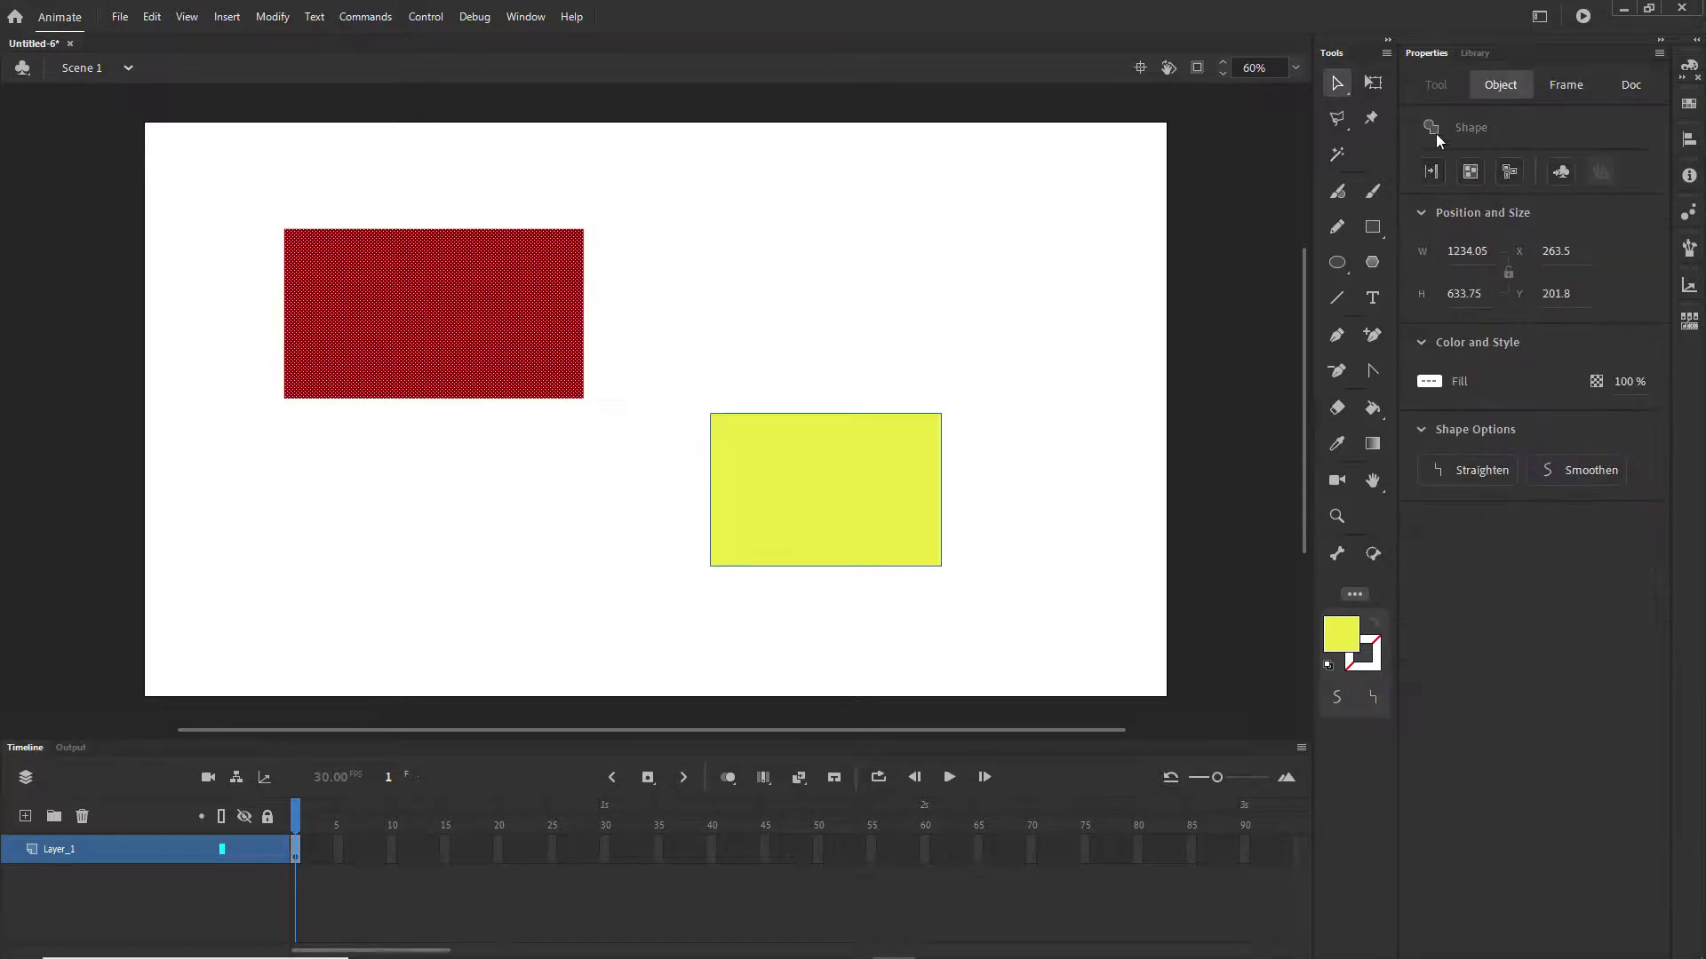
pyautogui.click(1685, 89)
pyautogui.moveTo(1670, 90)
pyautogui.mouseDown()
pyautogui.moveTo(1452, 208)
pyautogui.moveTo(1404, 285)
pyautogui.moveTo(1642, 101)
pyautogui.moveTo(1689, 103)
pyautogui.mouseUp()
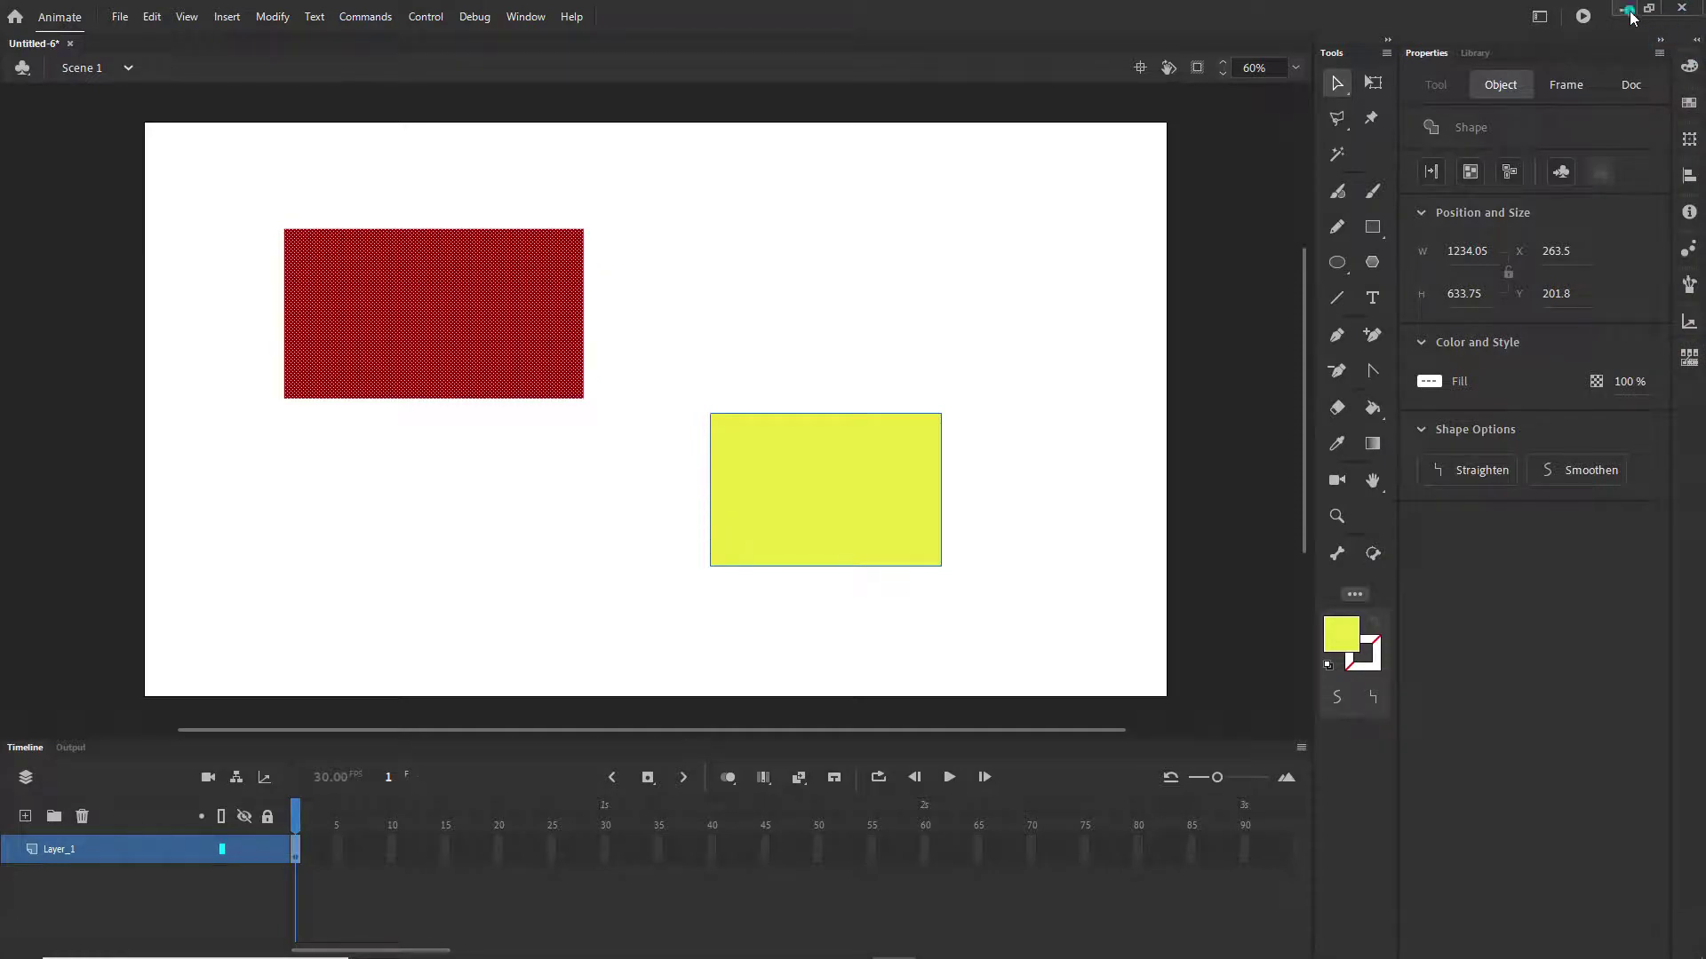
pyautogui.click(1689, 104)
pyautogui.click(1689, 138)
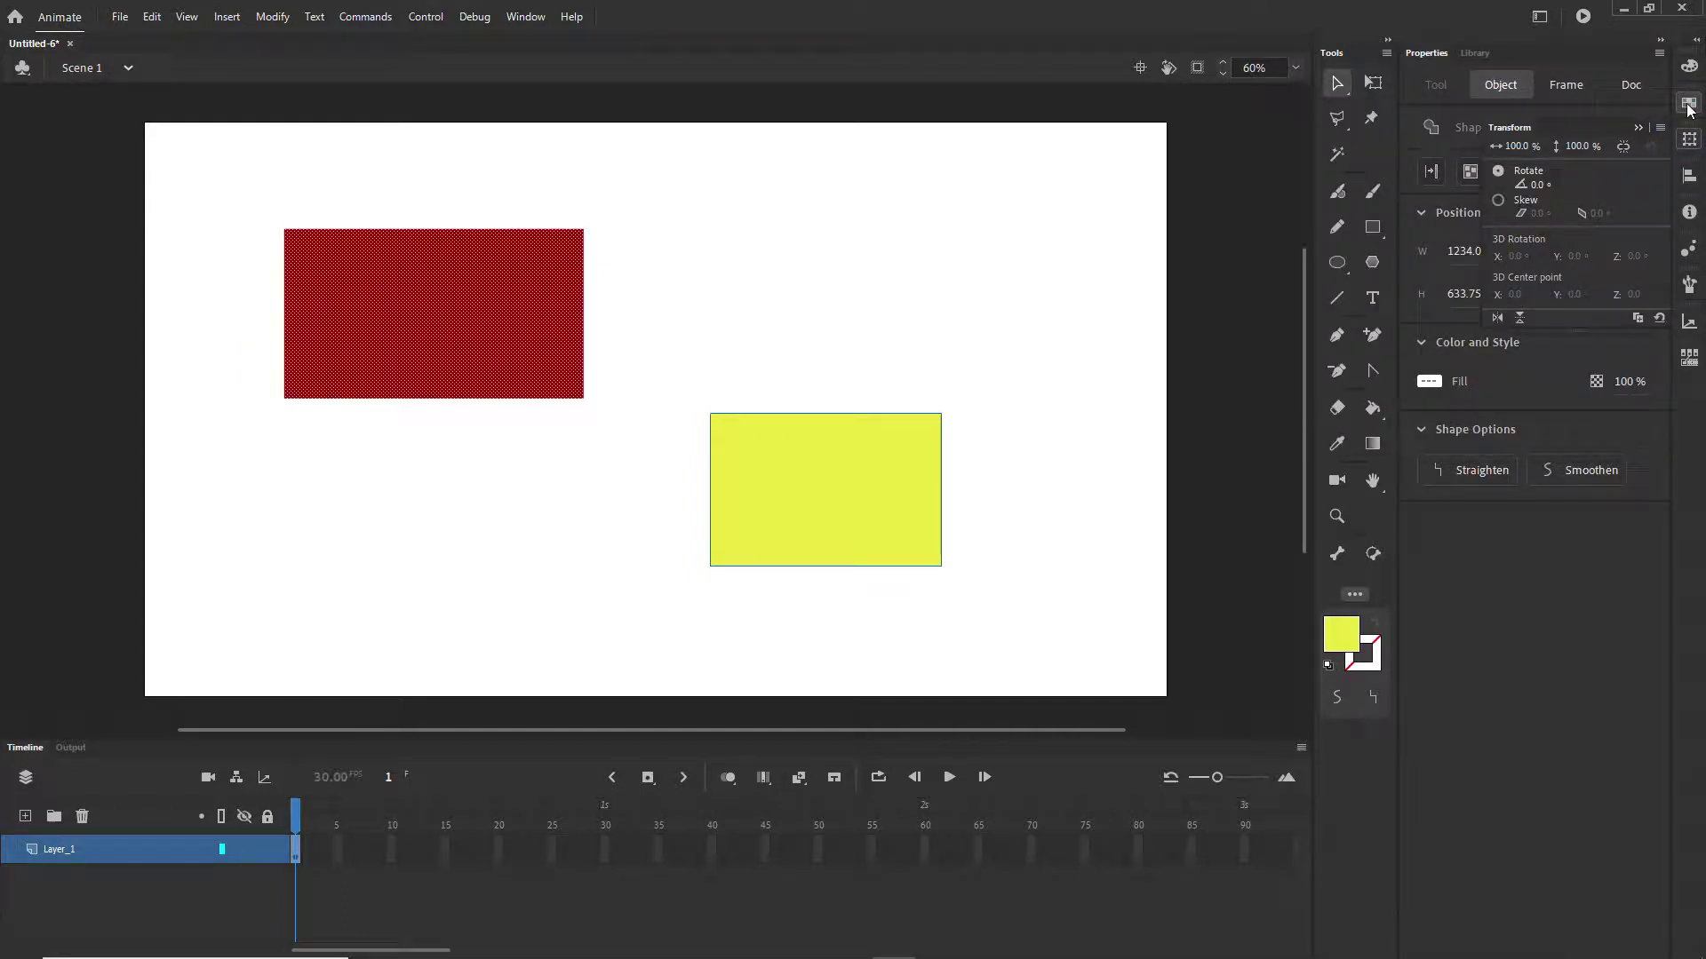
pyautogui.moveTo(1110, 323); pyautogui.dragTo(967, 309)
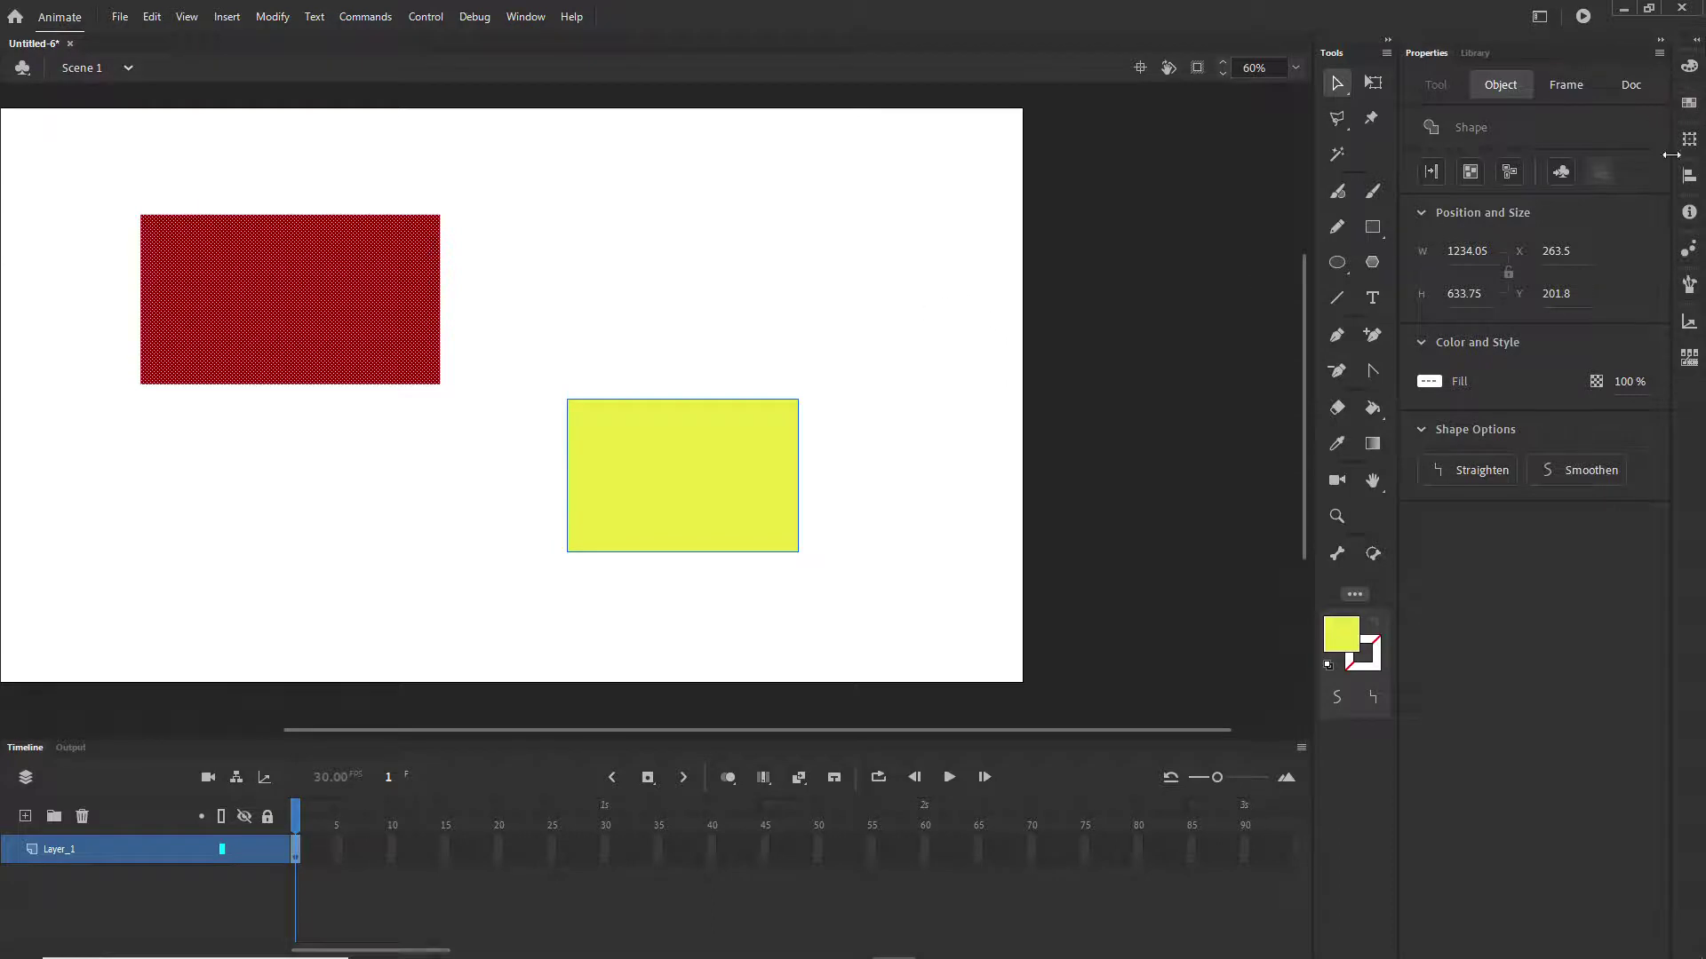
pyautogui.moveTo(1689, 176); pyautogui.dragTo(1117, 181)
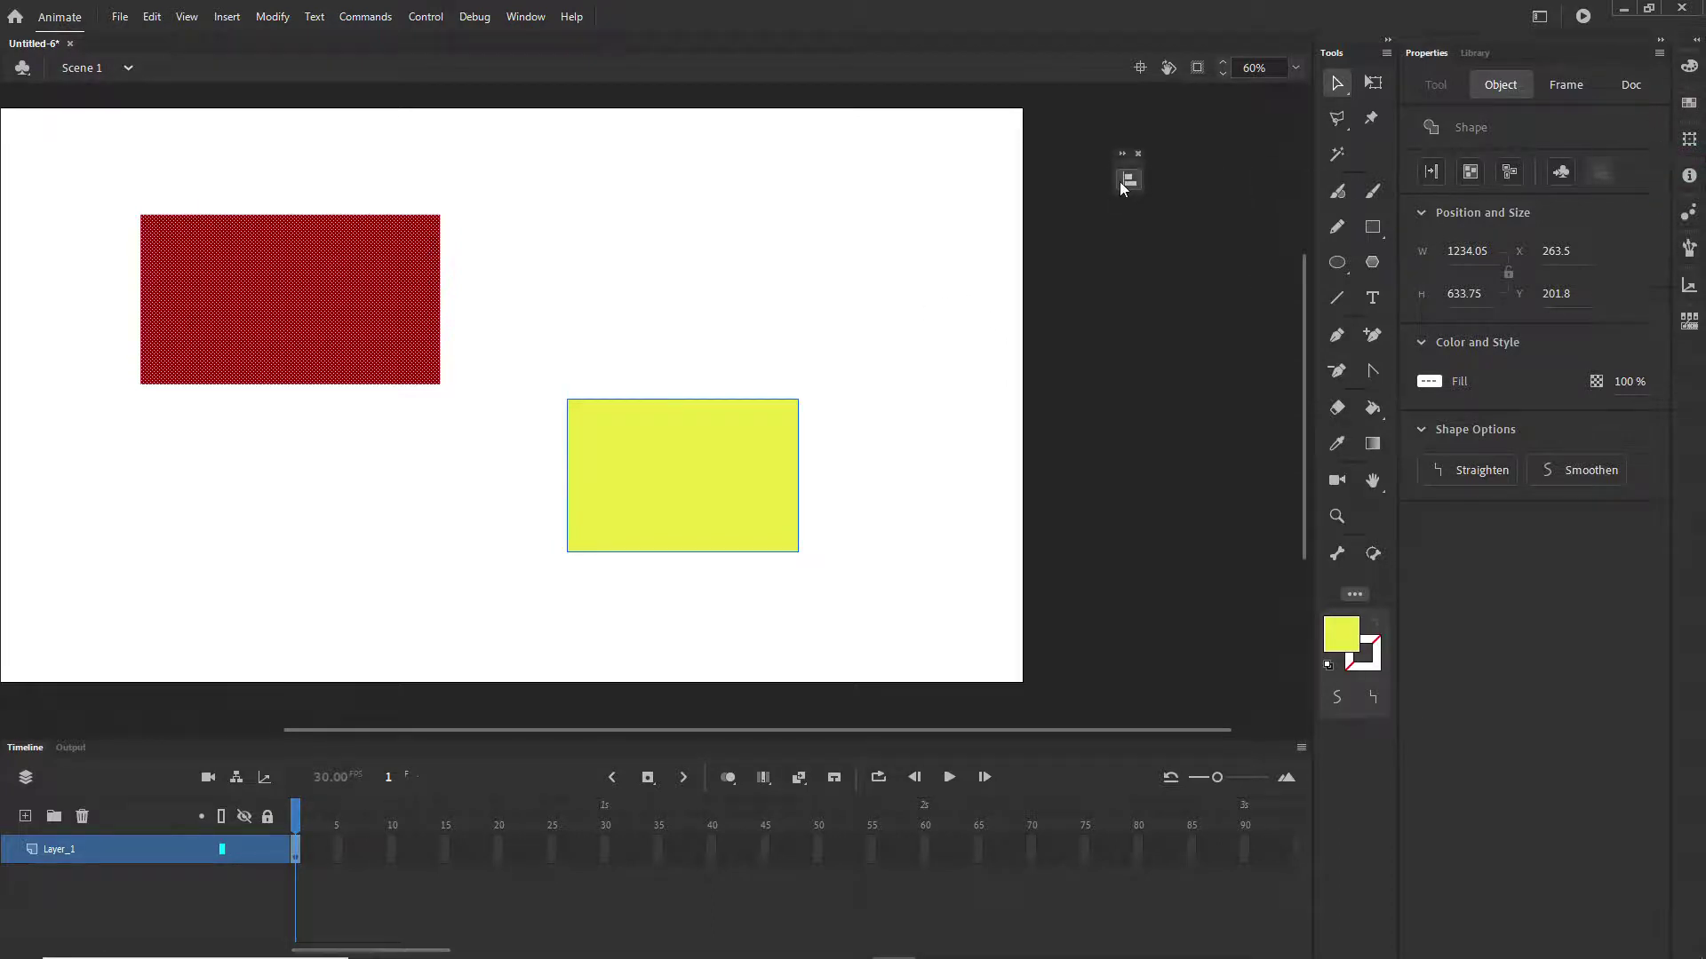
pyautogui.click(1123, 181)
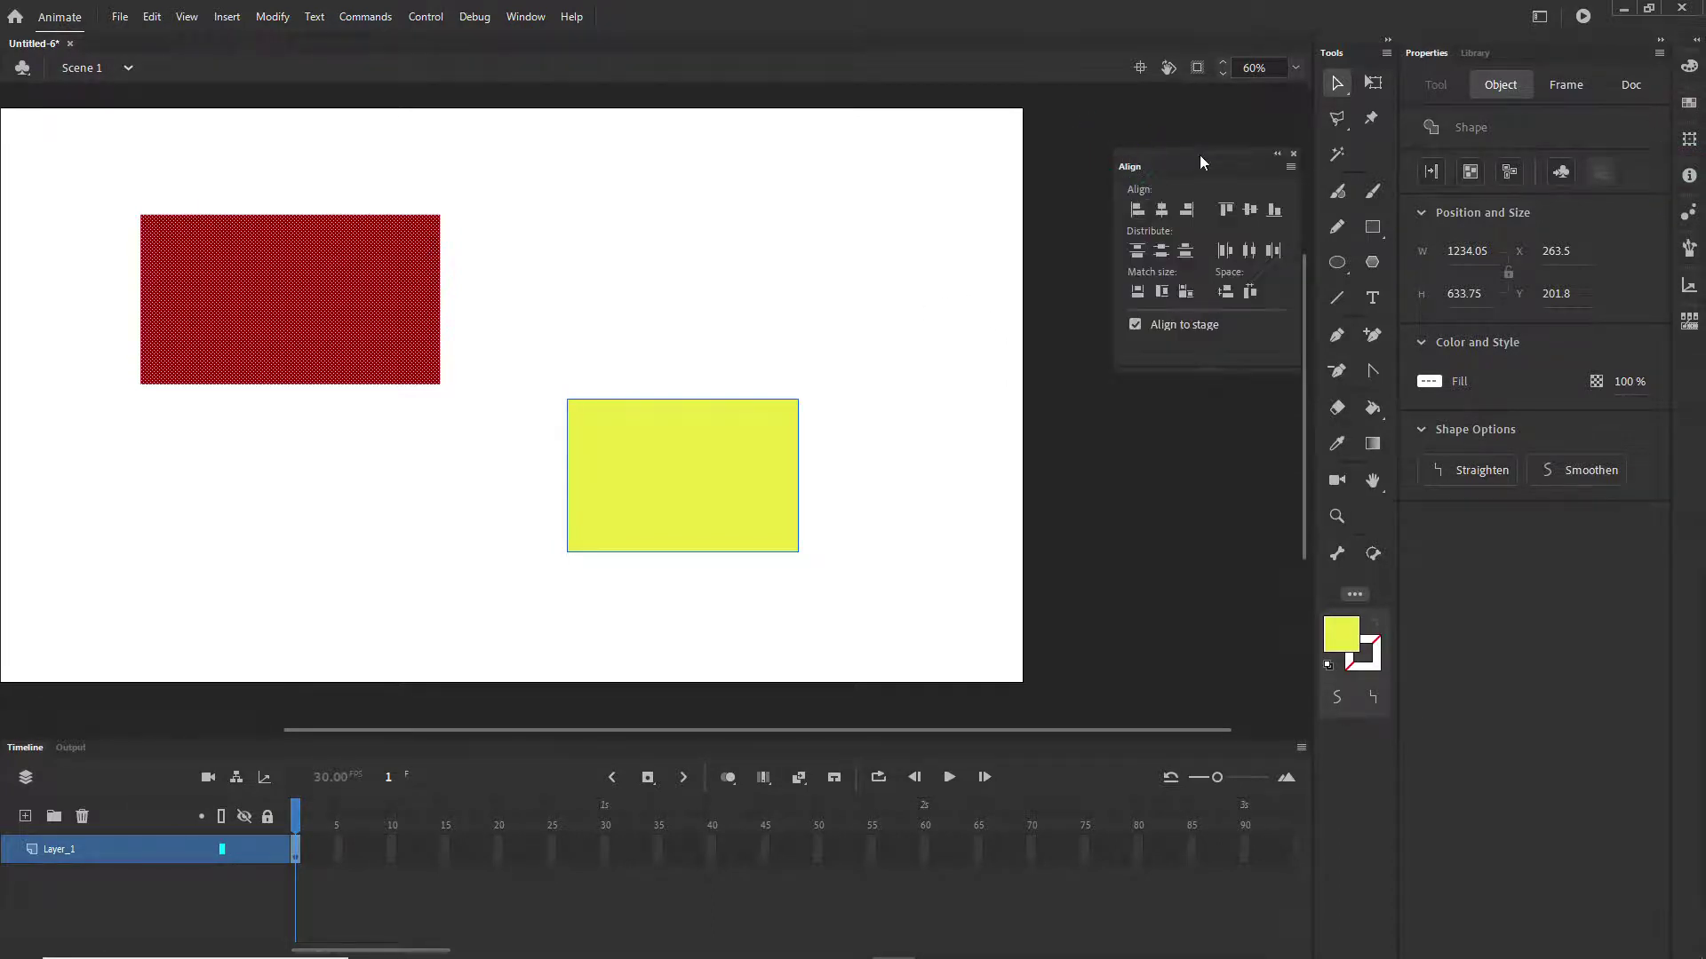
pyautogui.moveTo(1203, 149); pyautogui.dragTo(1214, 97)
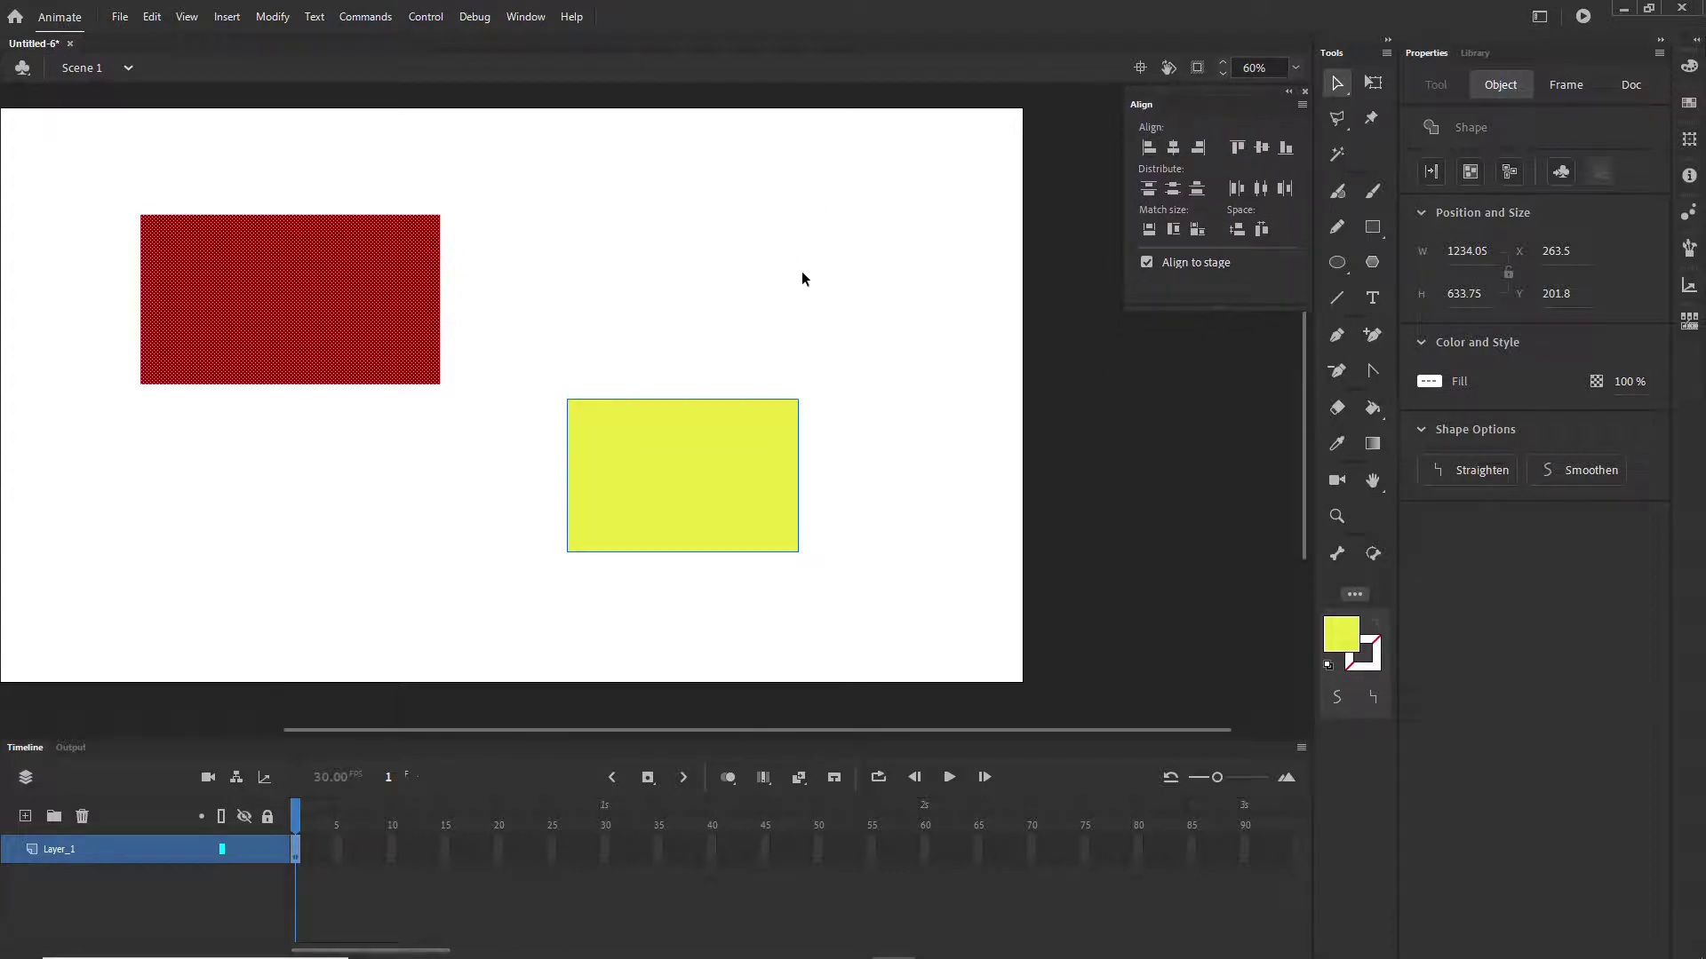
pyautogui.moveTo(560, 353)
pyautogui.mouseDown()
pyautogui.moveTo(621, 367)
pyautogui.moveTo(582, 356)
pyautogui.mouseUp()
pyautogui.click(1147, 264)
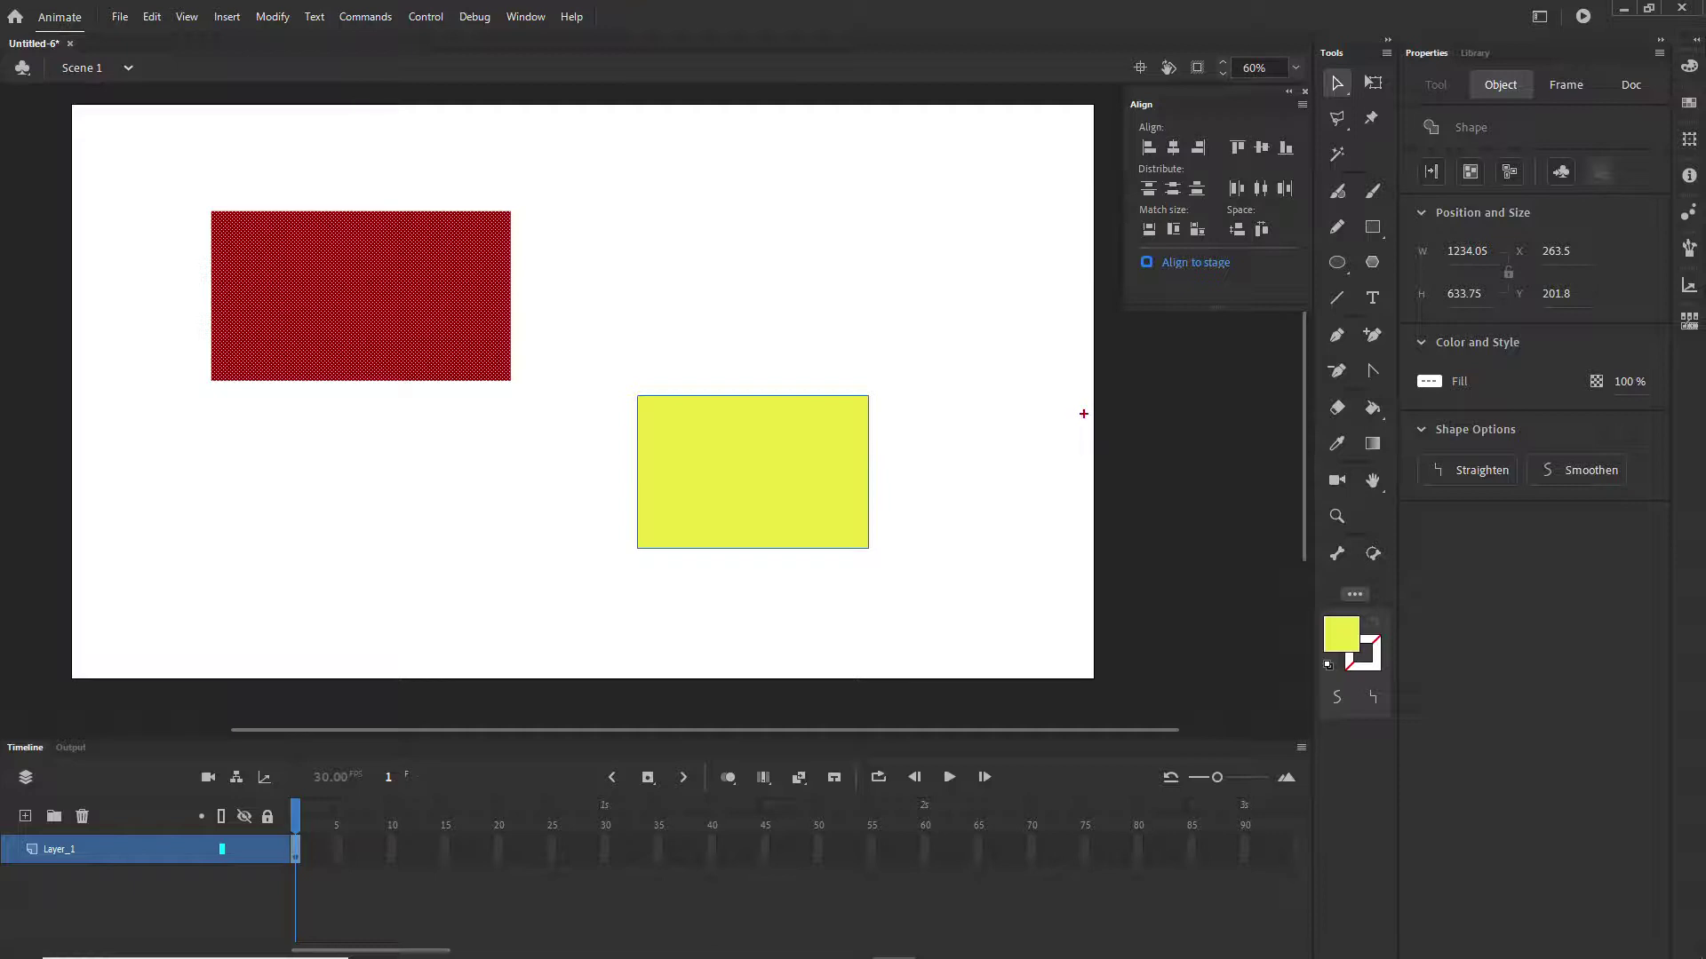
pyautogui.moveTo(1101, 402)
pyautogui.mouseDown()
pyautogui.moveTo(1083, 538)
pyautogui.moveTo(1102, 573)
pyautogui.mouseUp()
pyautogui.moveTo(1020, 682); pyautogui.dragTo(953, 681)
pyautogui.moveTo(1158, 258)
pyautogui.mouseDown()
pyautogui.moveTo(1129, 279)
pyautogui.moveTo(1240, 258)
pyautogui.mouseUp()
pyautogui.moveTo(1101, 419)
pyautogui.mouseDown()
pyautogui.moveTo(1083, 483)
pyautogui.moveTo(1107, 538)
pyautogui.mouseUp()
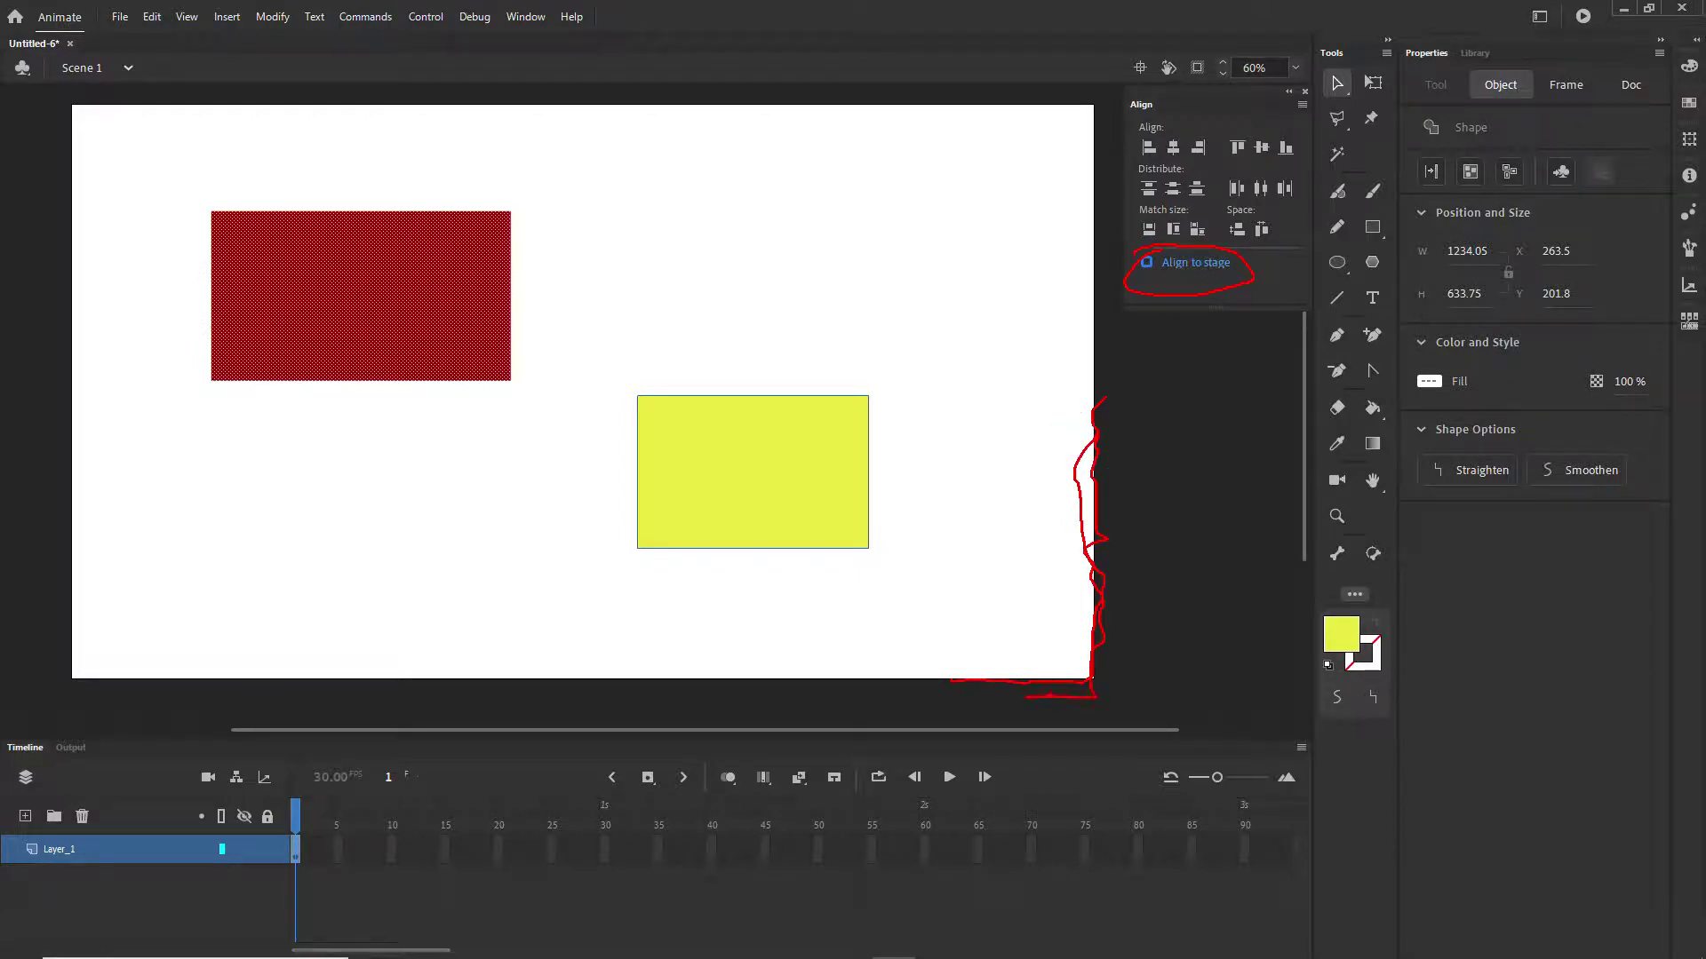
pyautogui.press('Escape')
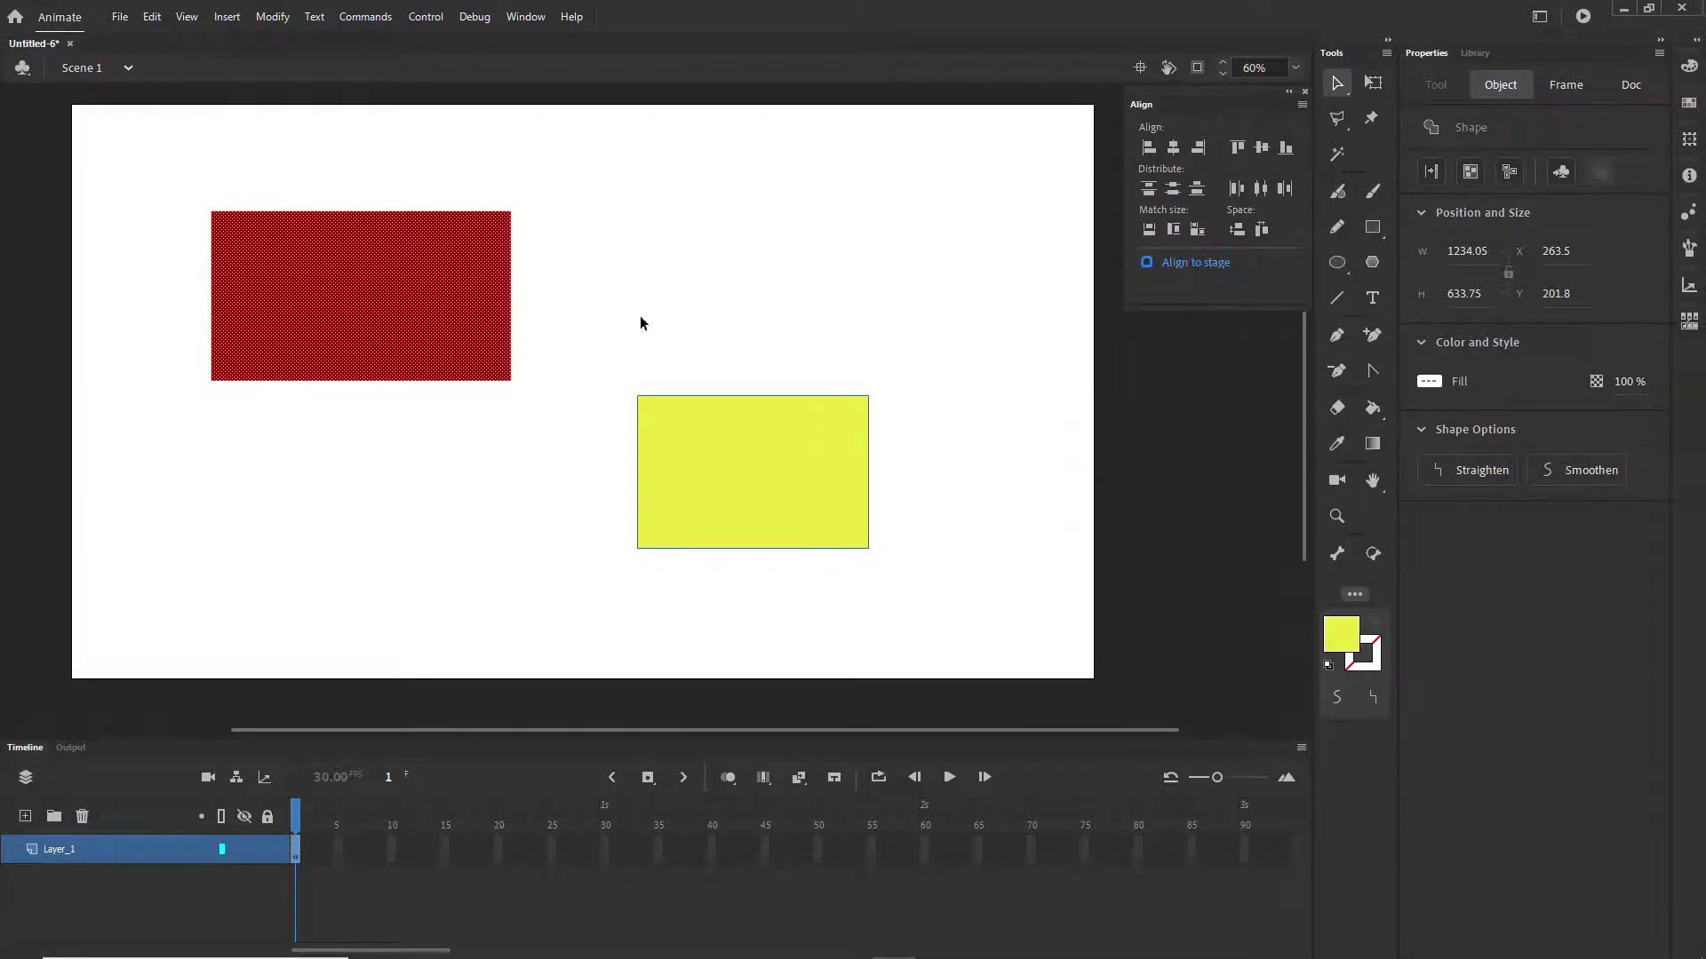
# - Align the two selected rectangles to each other by left, right, top and finally bottom edges, and deselect them
pyautogui.click(680, 326)
pyautogui.moveTo(149, 176); pyautogui.dragTo(1050, 607)
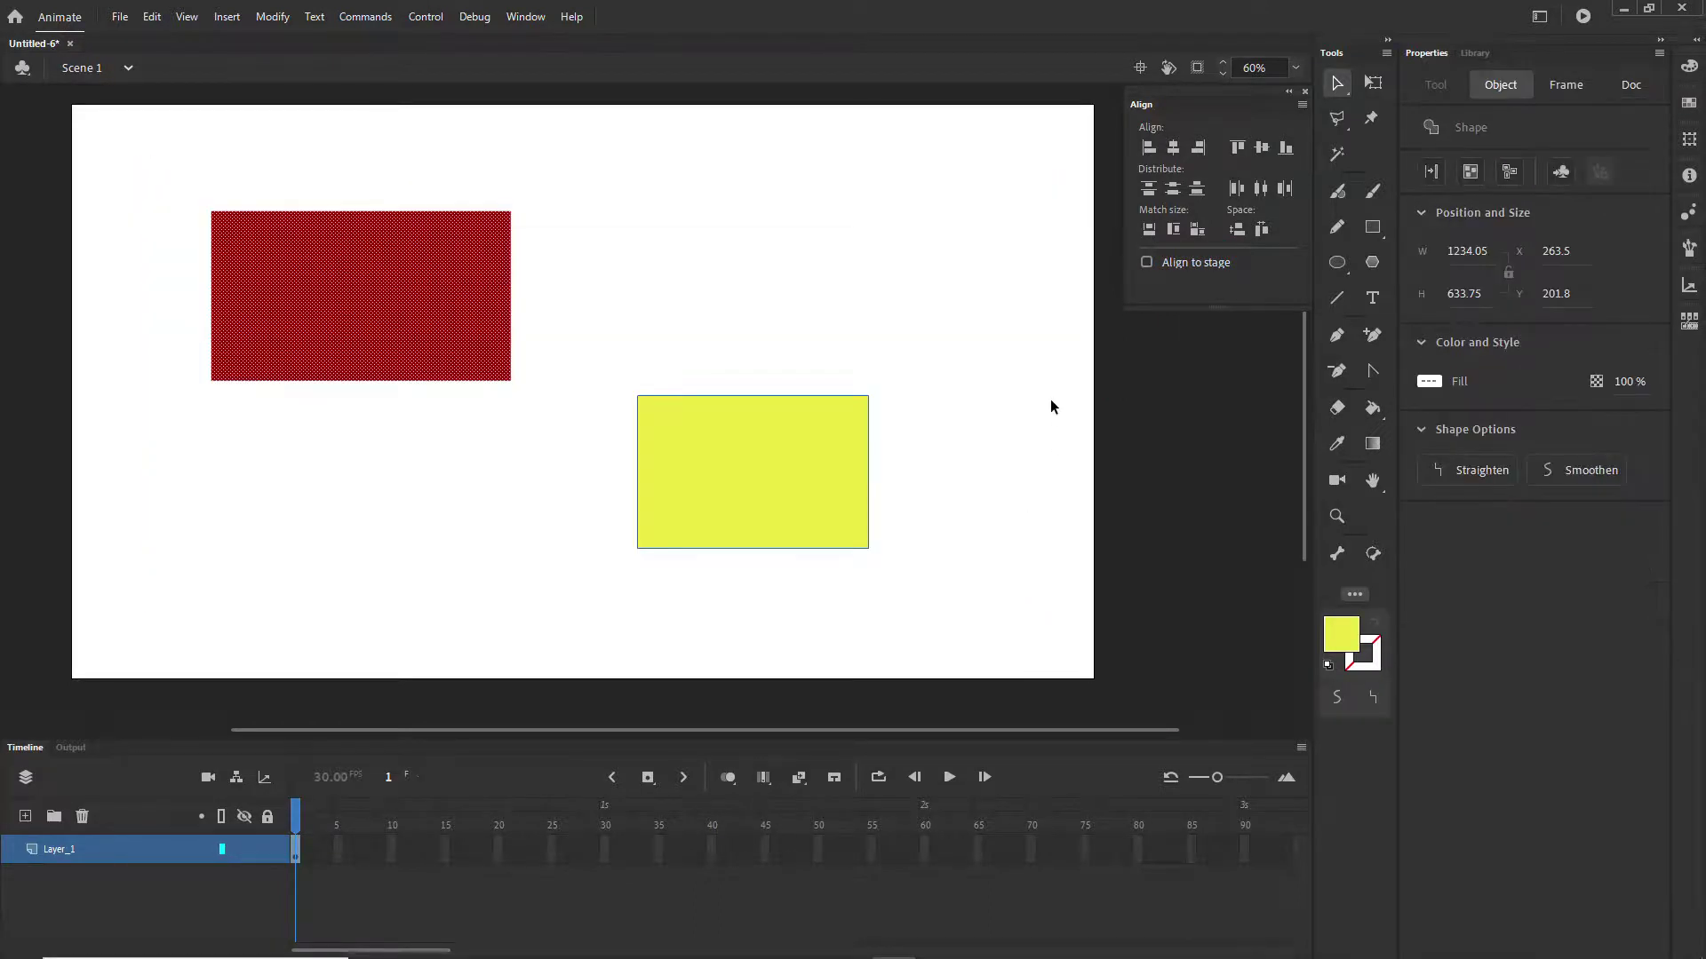
pyautogui.click(1145, 147)
pyautogui.click(1197, 148)
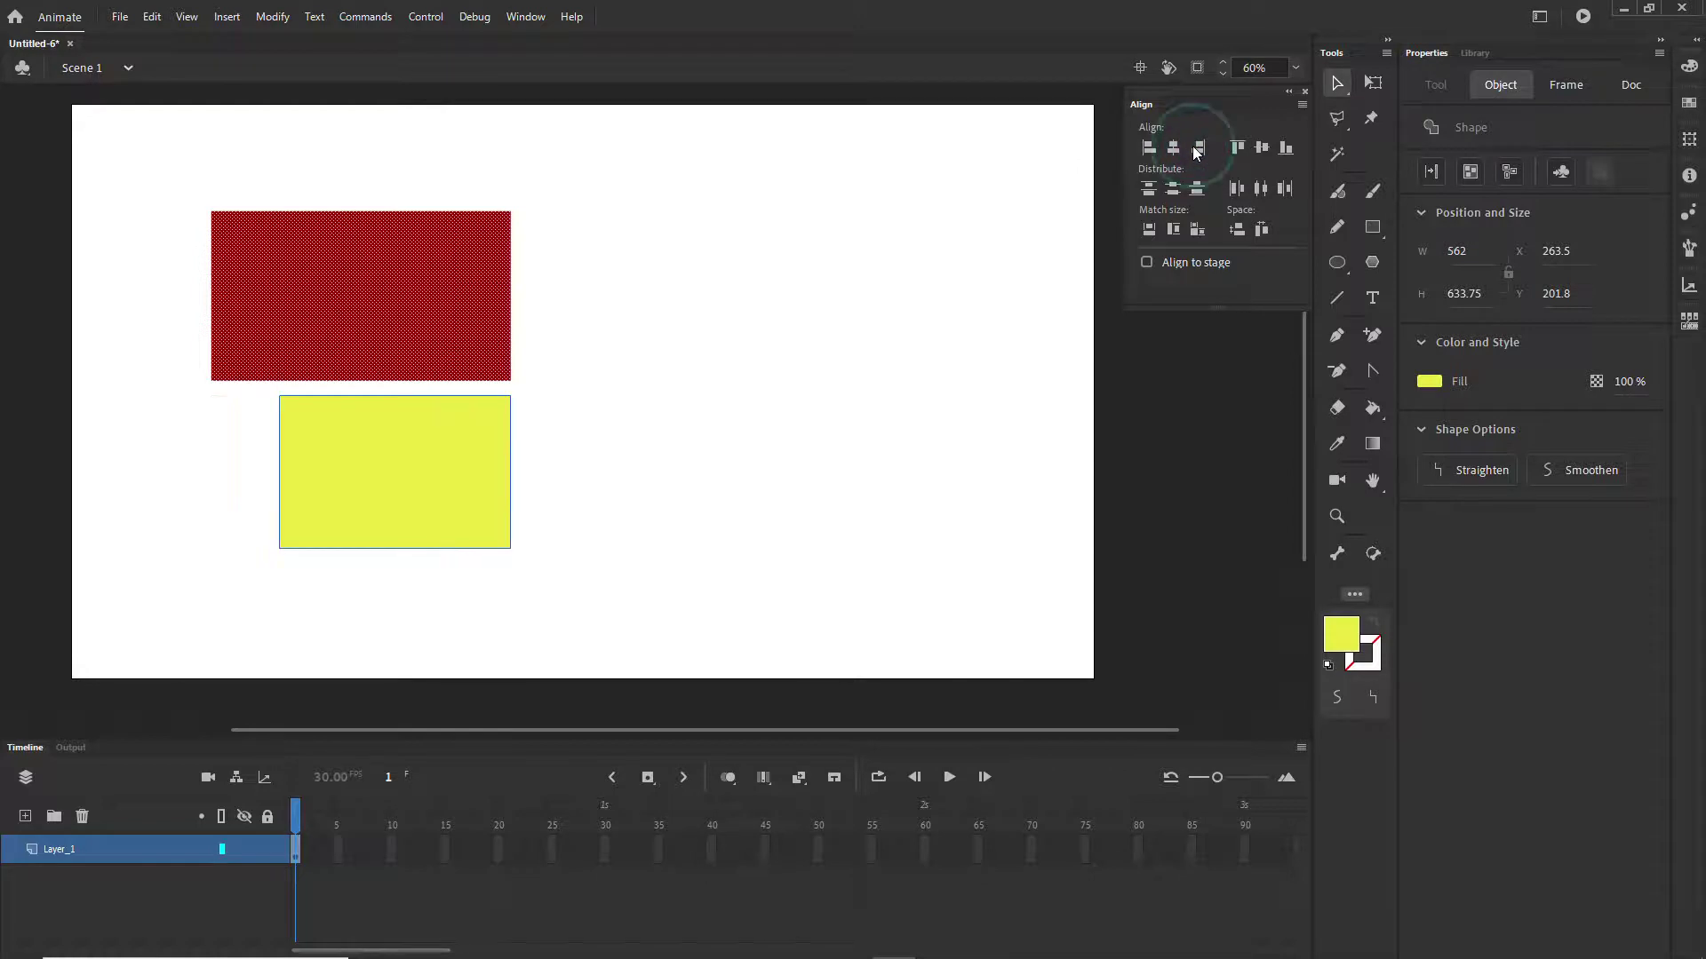
pyautogui.click(1244, 146)
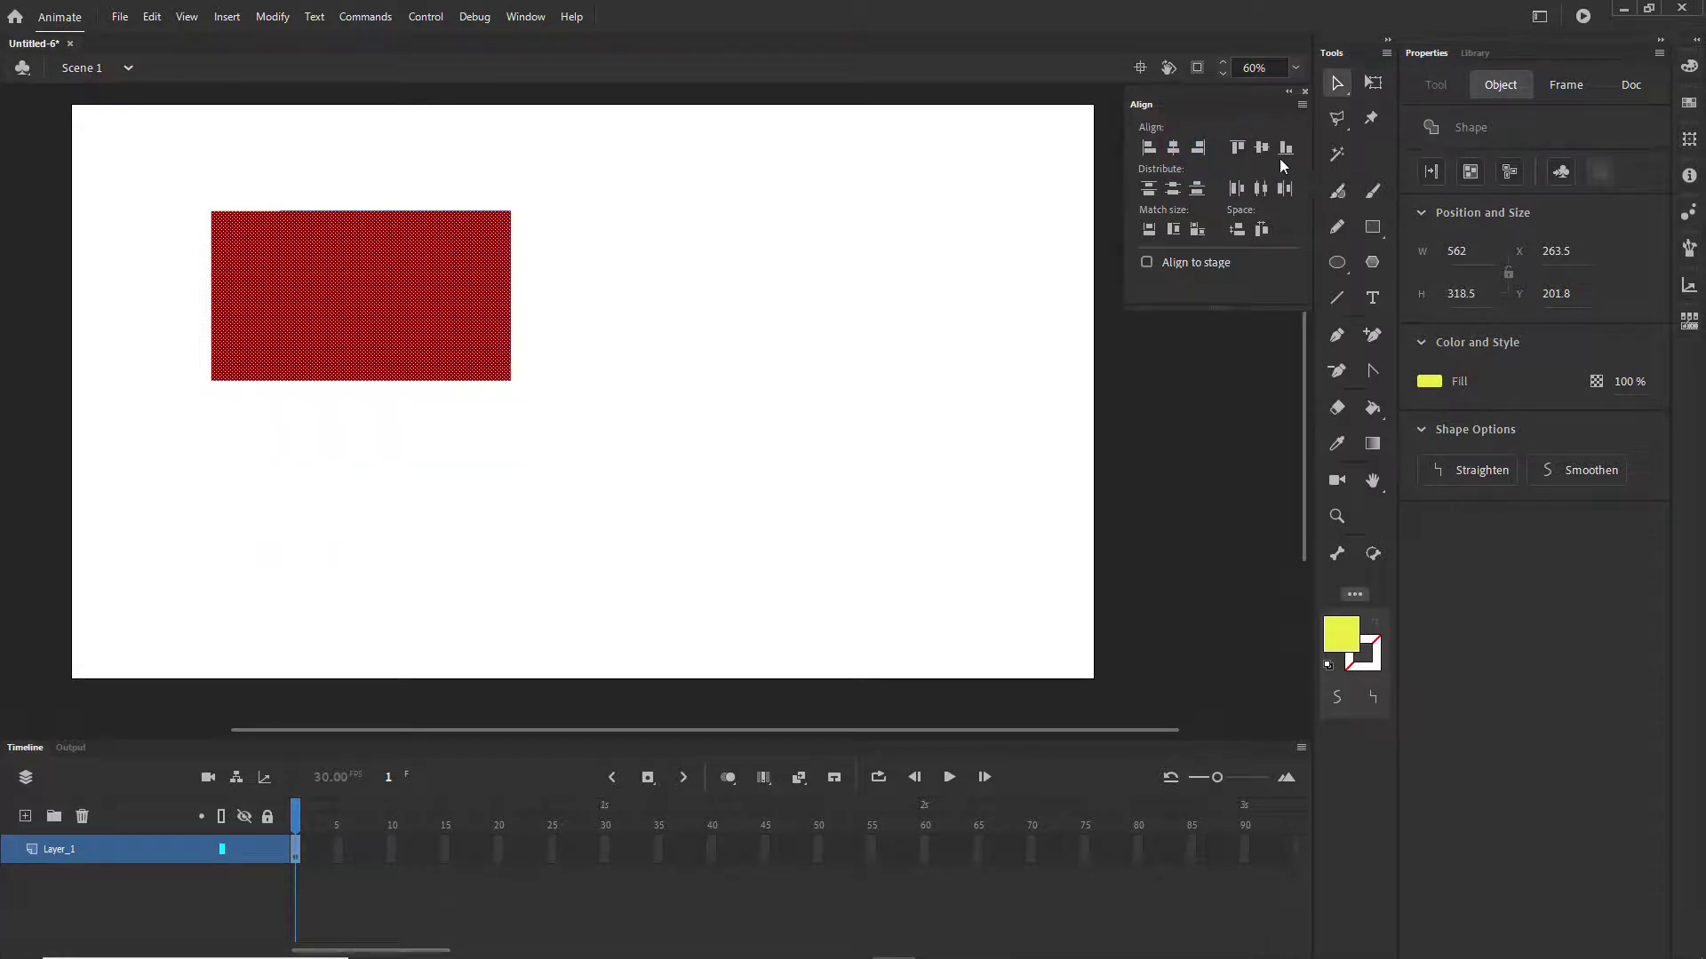
pyautogui.click(1287, 151)
pyautogui.click(786, 360)
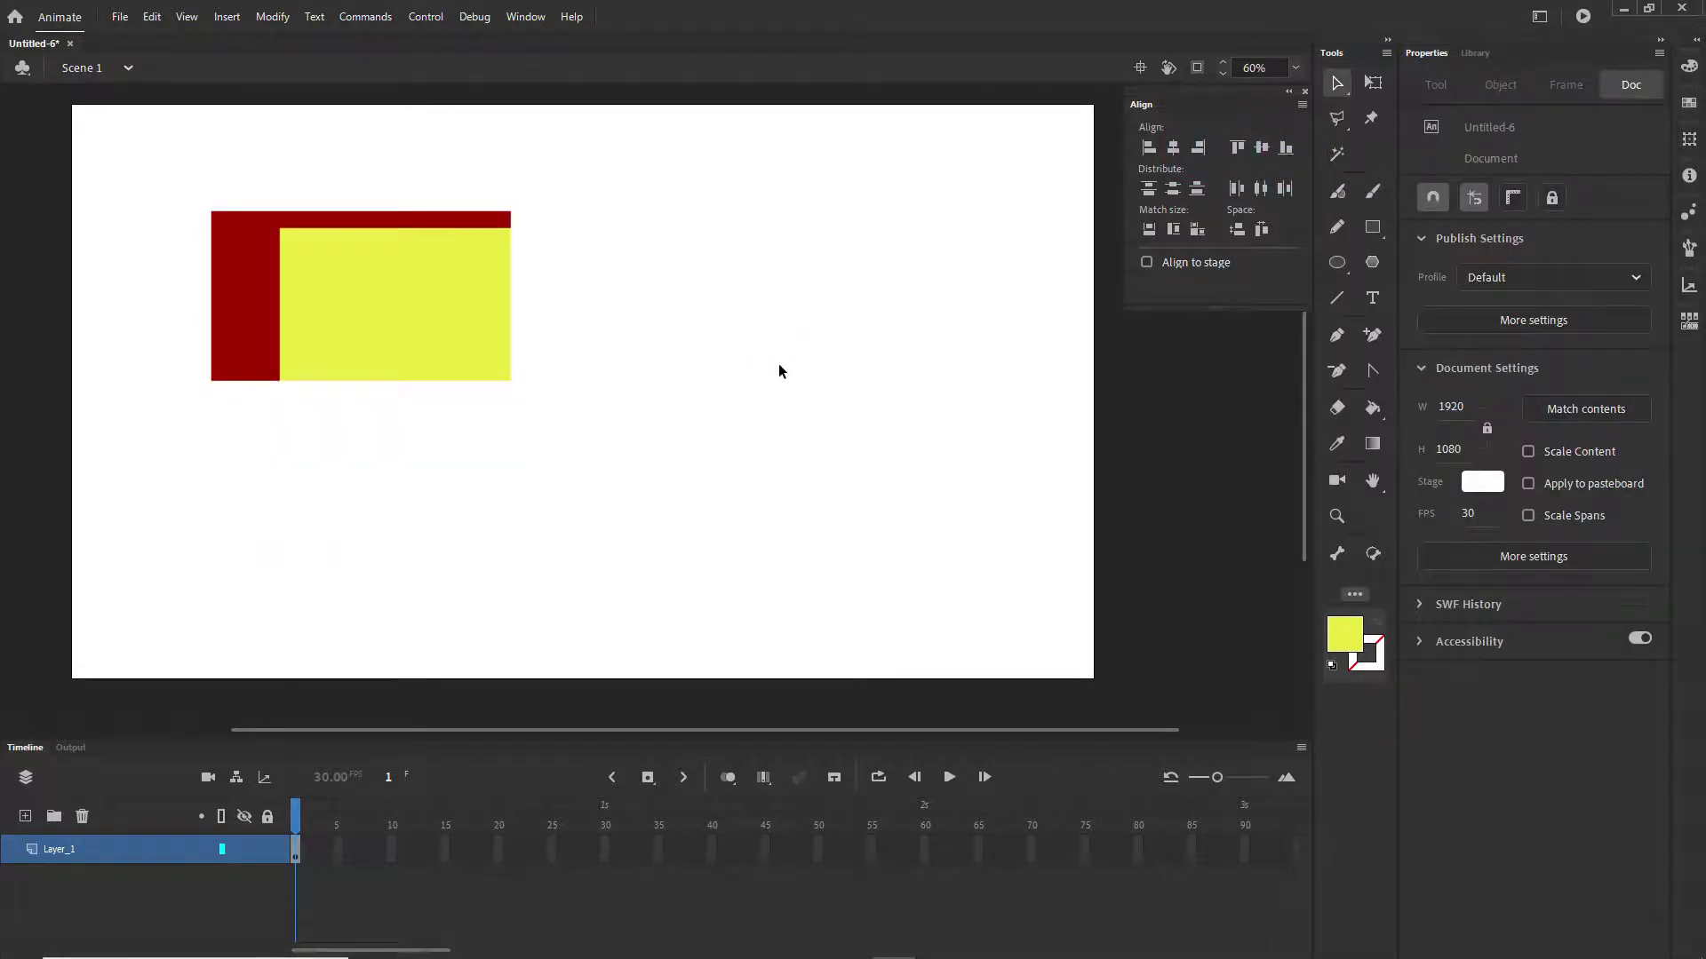
# - With the yellow rectangle moved clear of the red one, distribute both by top edge and shift the pair to about X 220, Y 202
pyautogui.moveTo(416, 339); pyautogui.dragTo(755, 351)
pyautogui.moveTo(1004, 537); pyautogui.dragTo(163, 157)
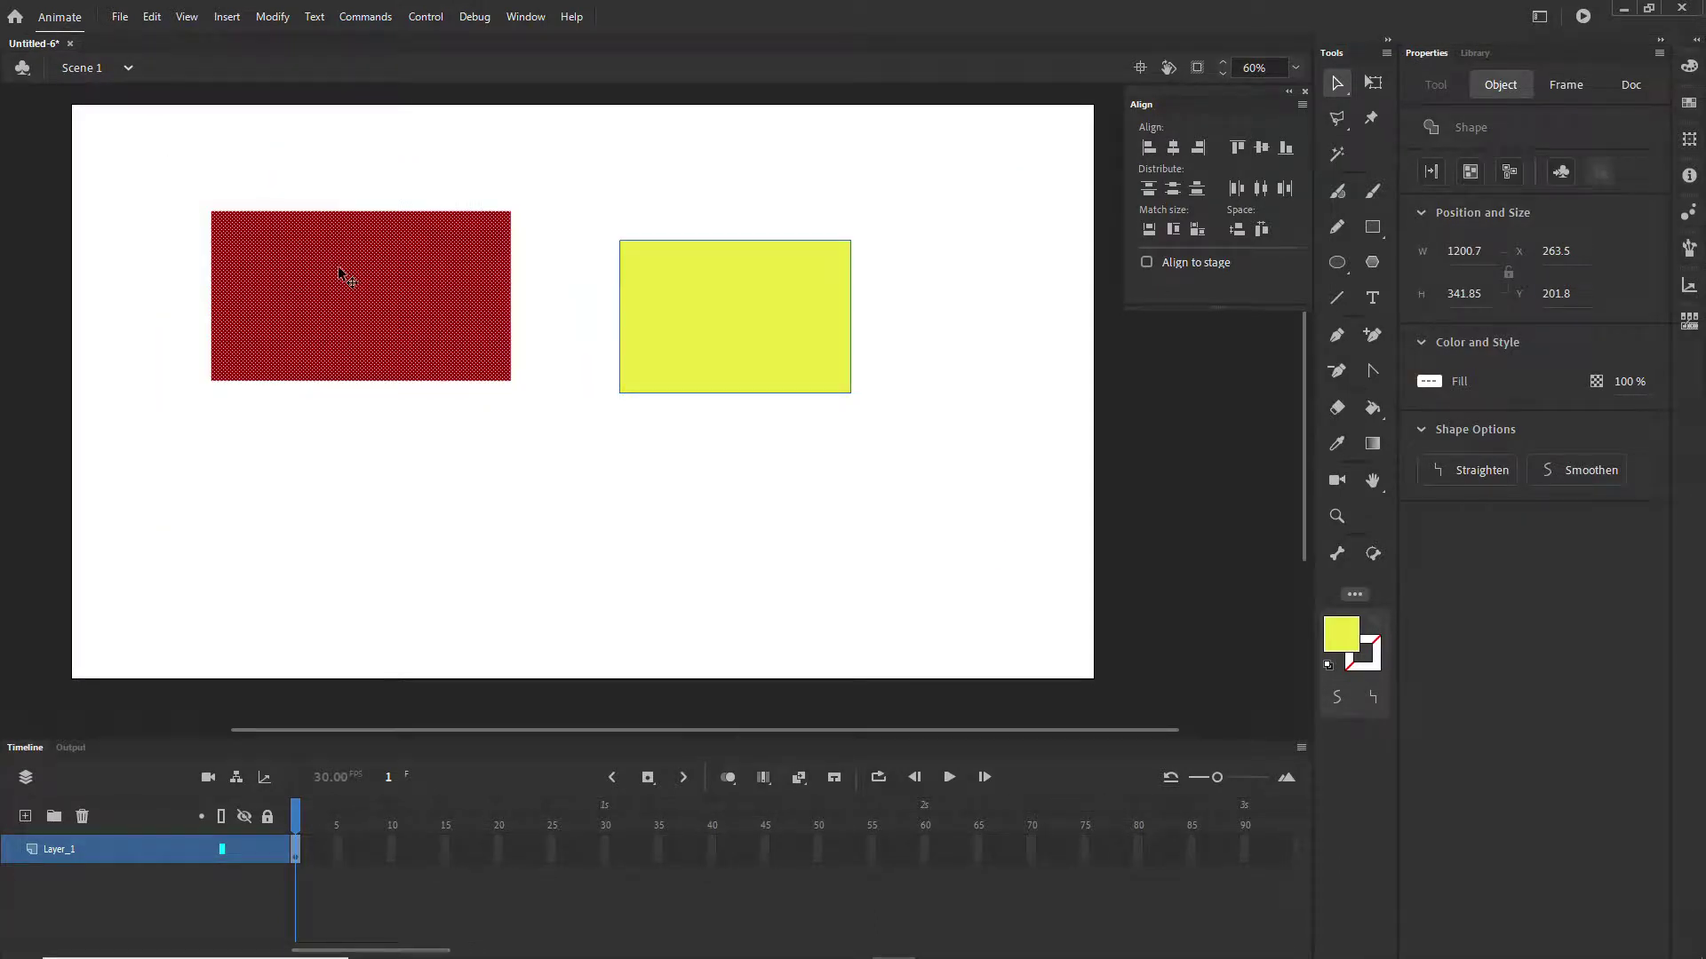
pyautogui.click(1150, 187)
pyautogui.moveTo(663, 370); pyautogui.dragTo(640, 369)
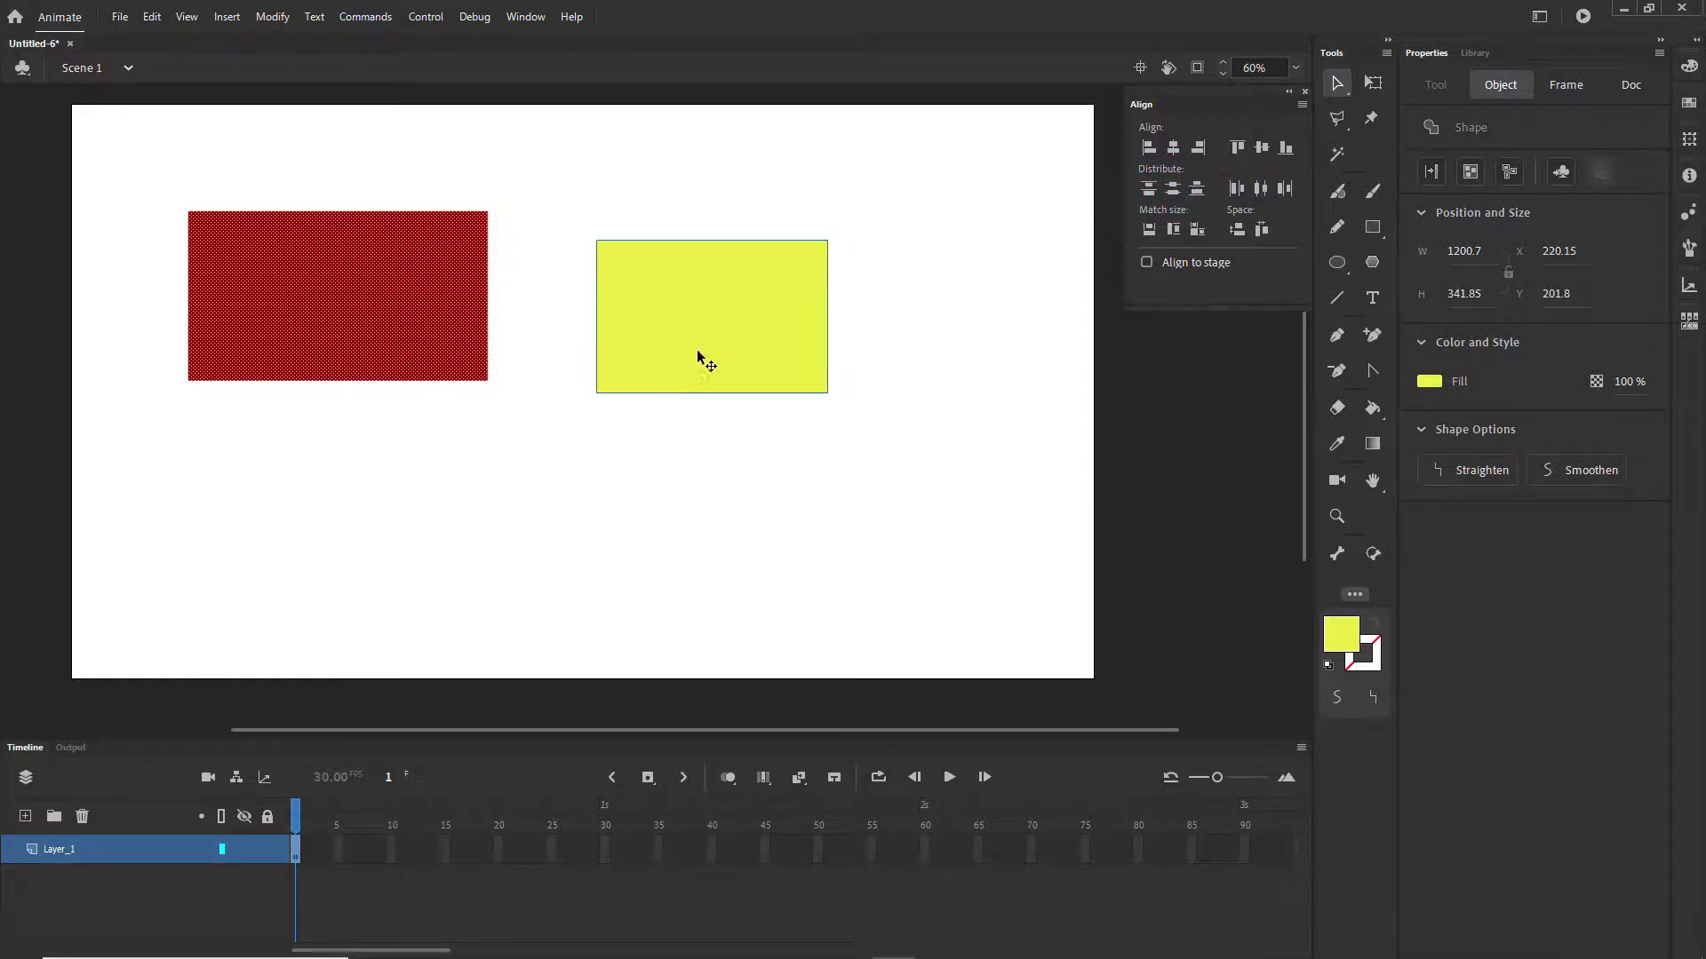
pyautogui.click(584, 496)
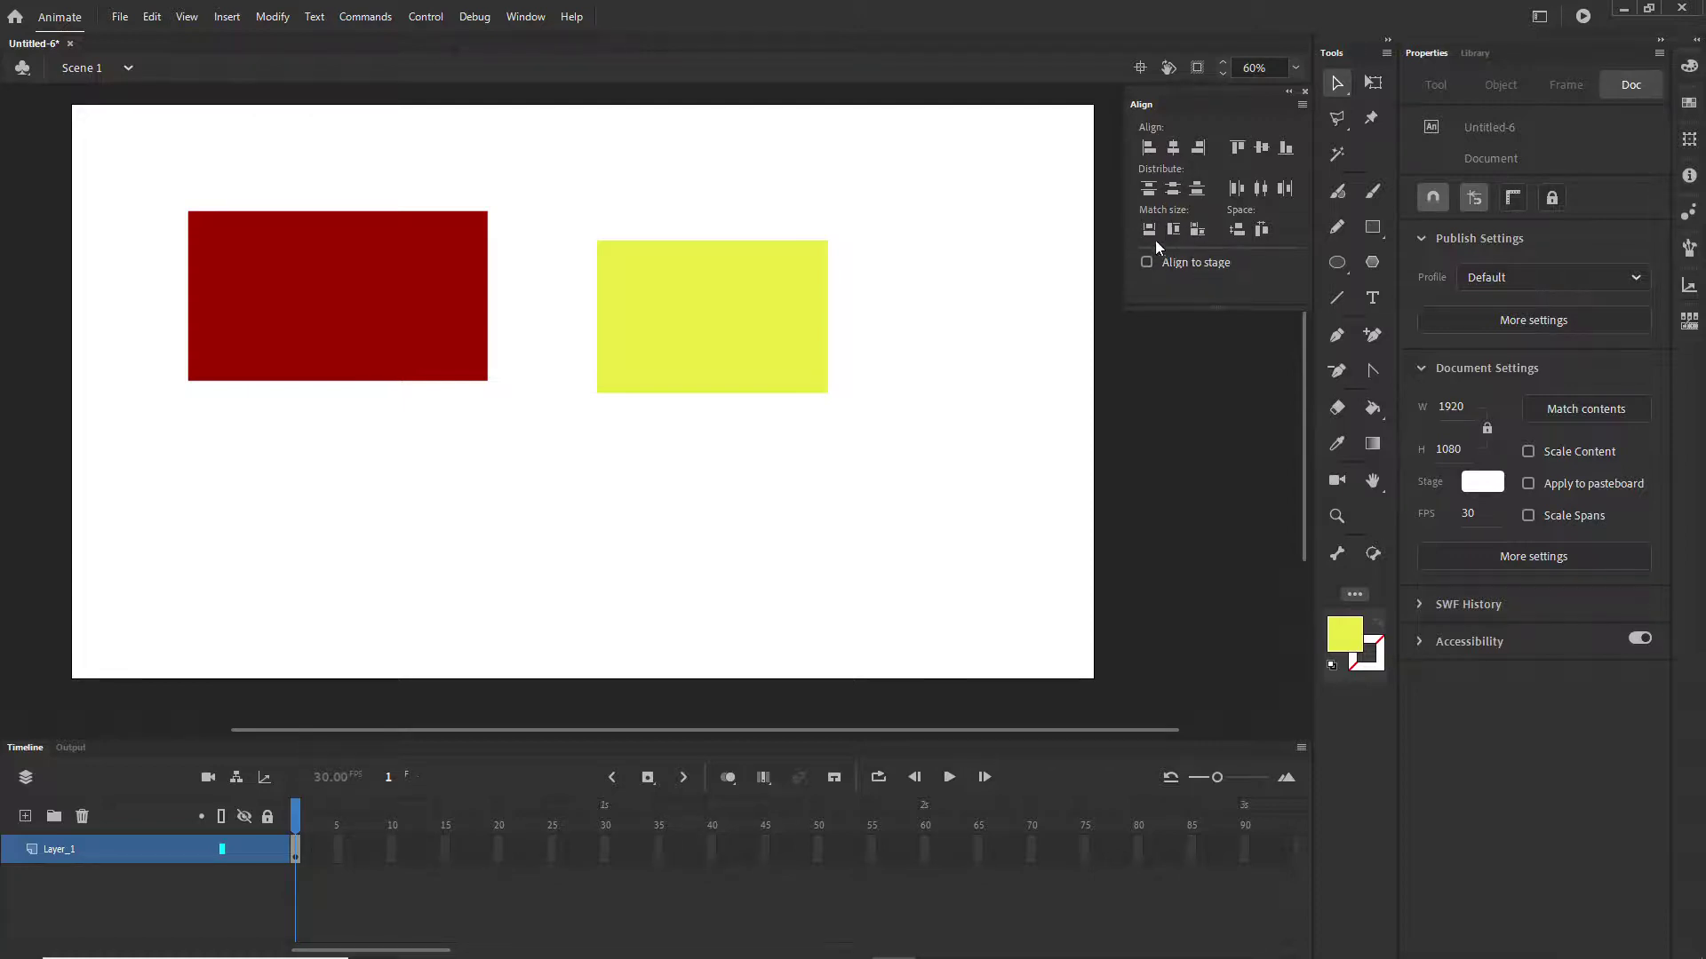
# - Shrink the yellow rectangle to about 143 x 113 px with Free Transform and deselect it
pyautogui.click(746, 360)
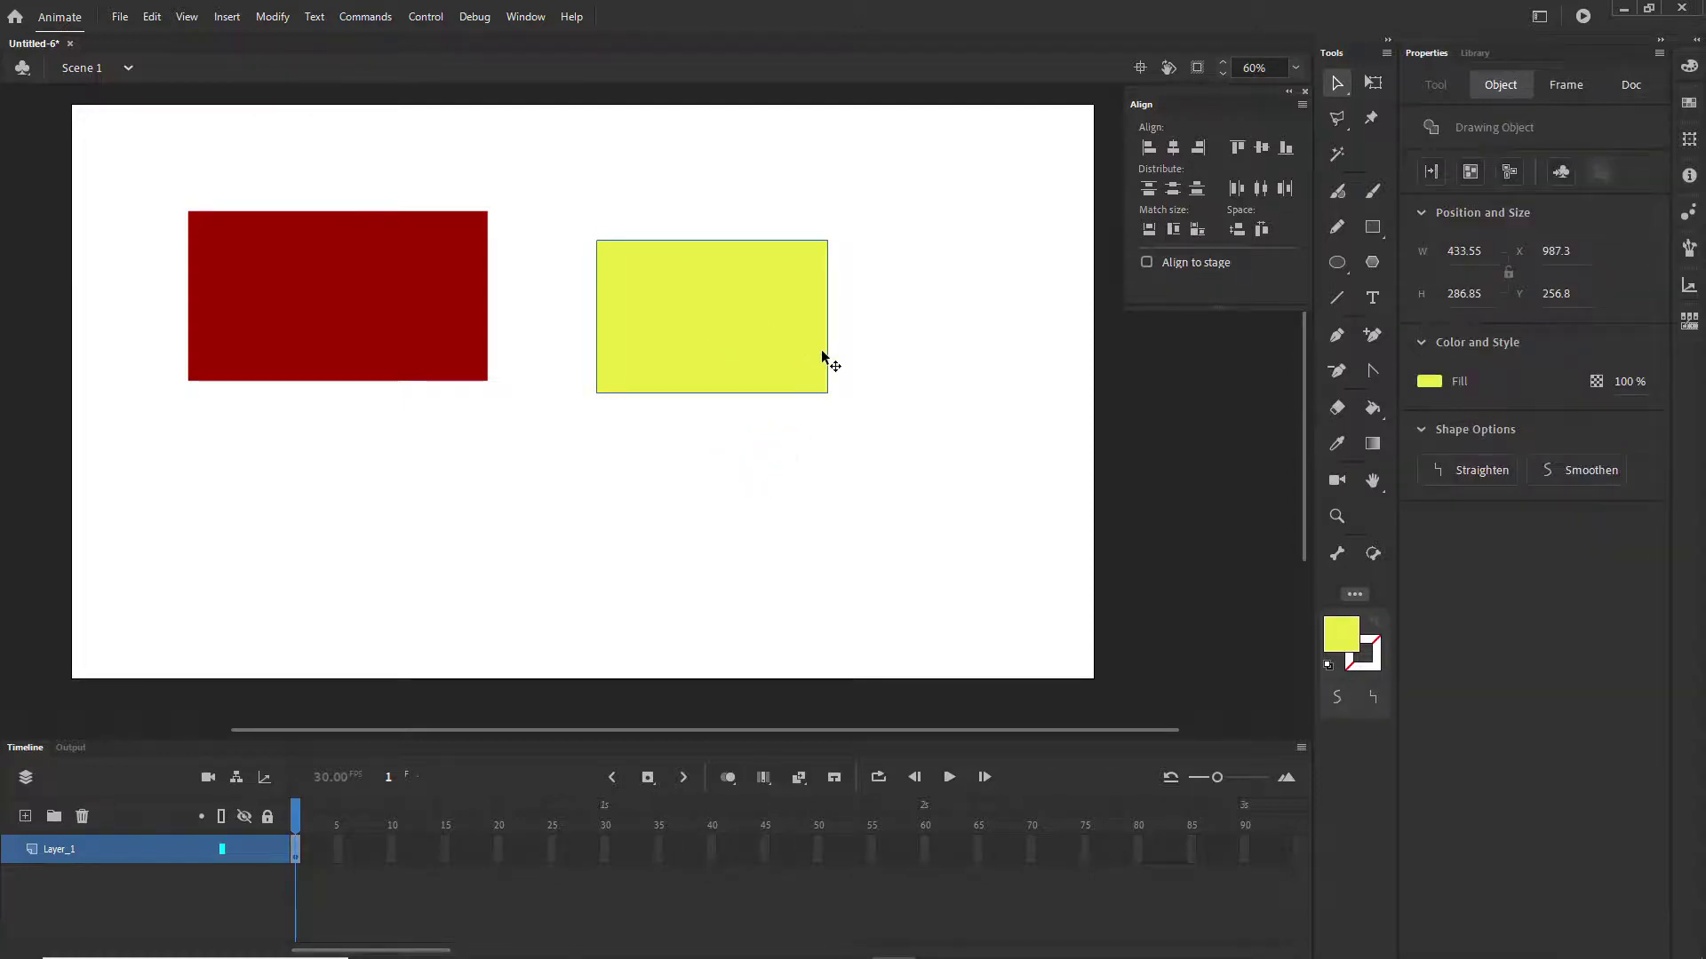
pyautogui.press('q')
pyautogui.moveTo(828, 317); pyautogui.dragTo(751, 317)
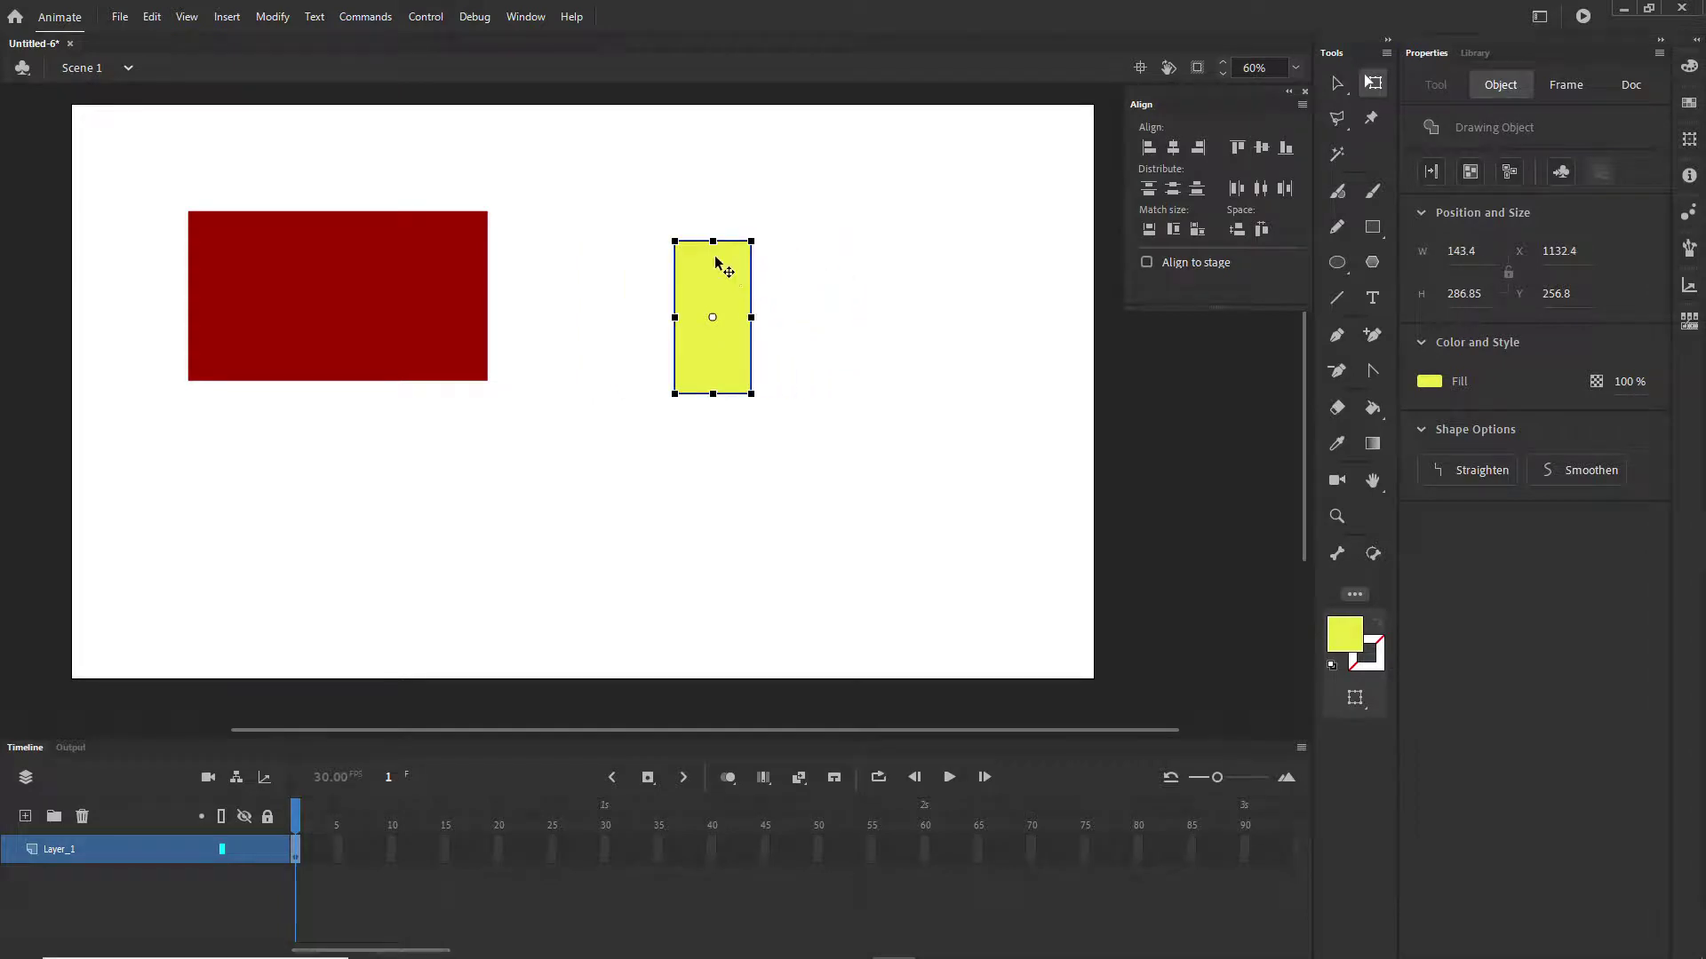
pyautogui.moveTo(713, 241); pyautogui.dragTo(712, 286)
pyautogui.click(871, 277)
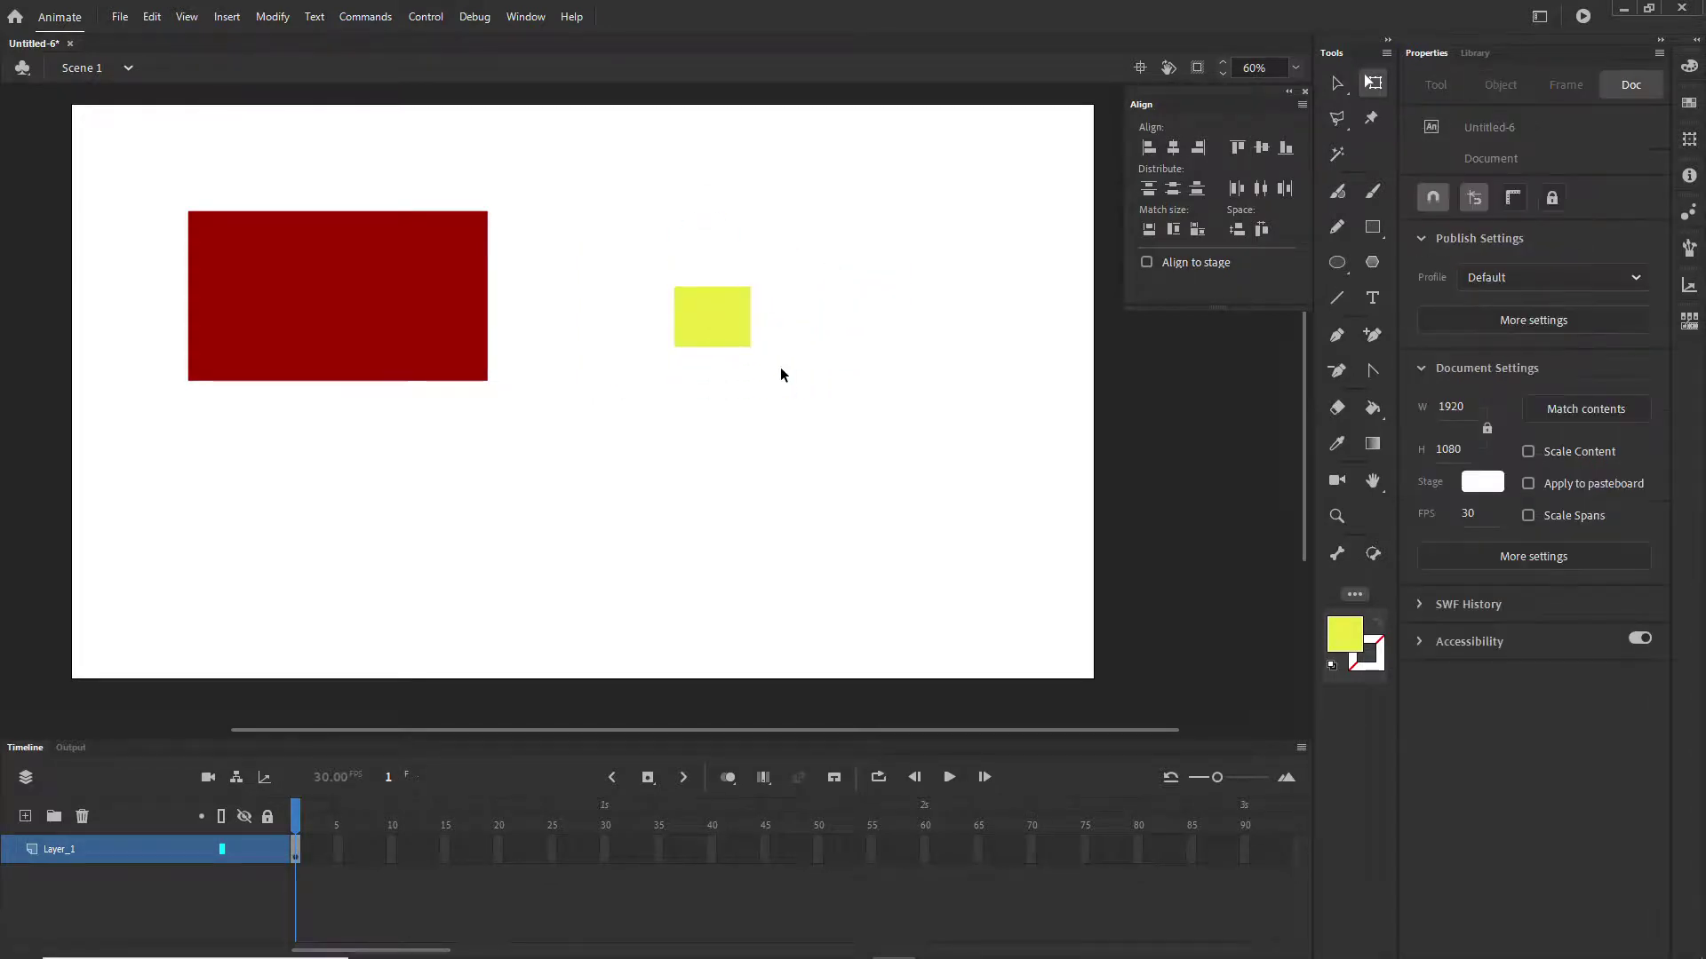
# - Try matching the yellow rectangle's width and then its height to the red rectangle
pyautogui.moveTo(693, 420); pyautogui.dragTo(140, 156)
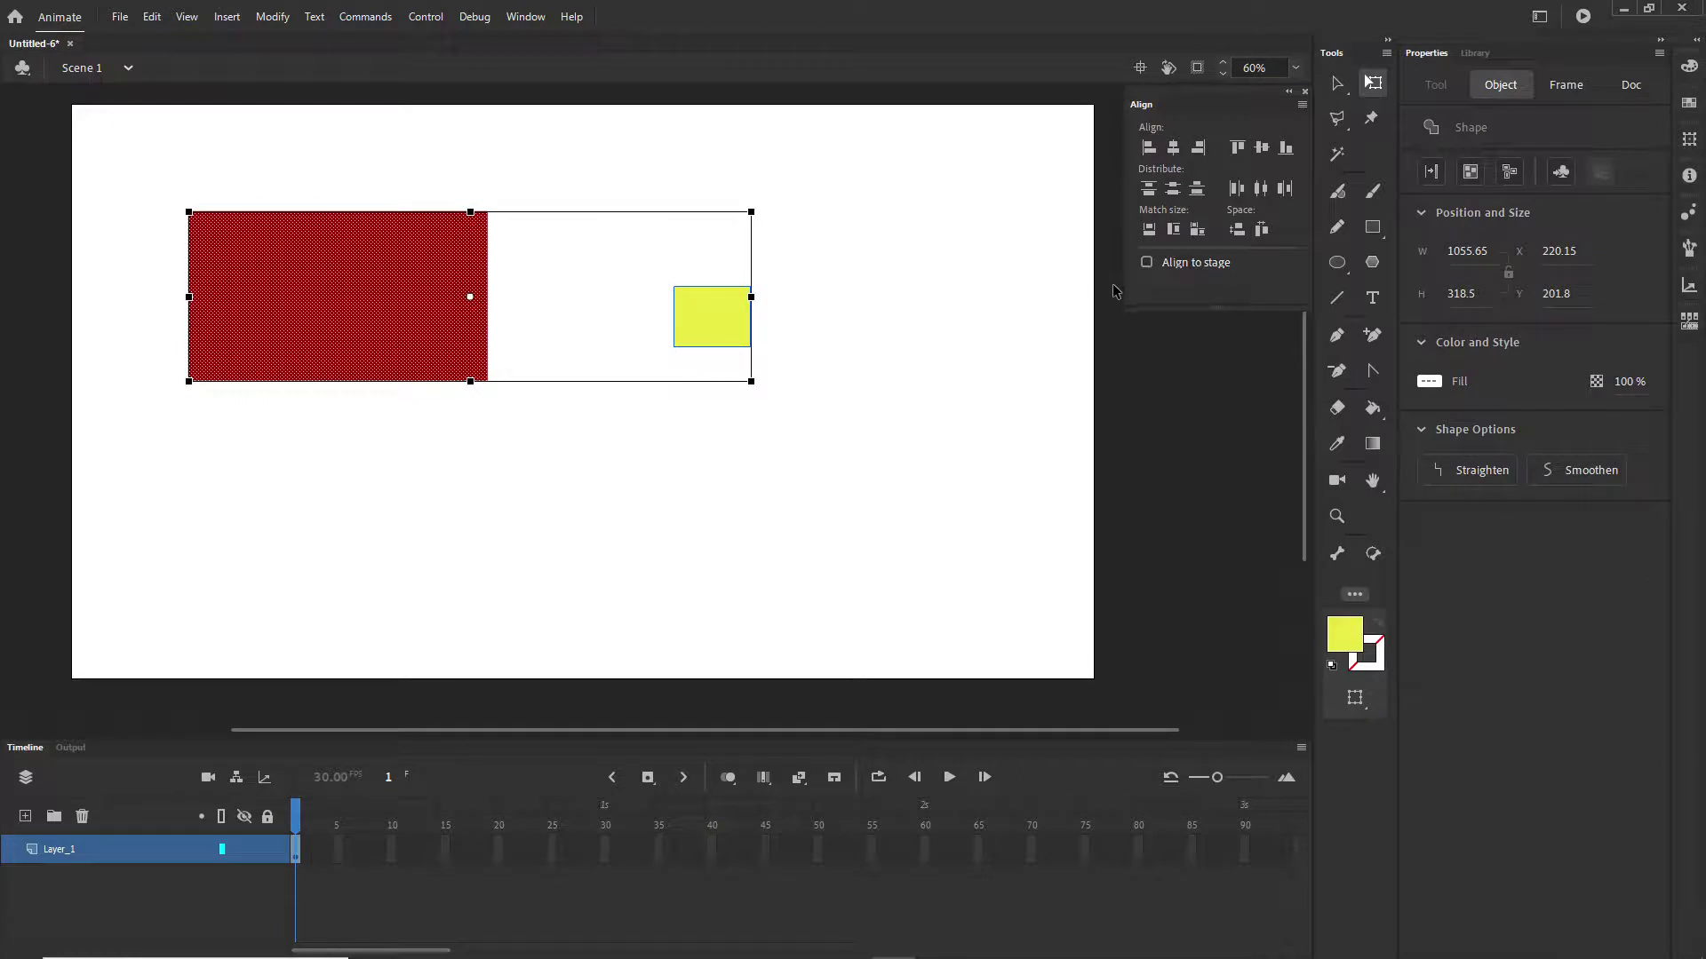
pyautogui.click(1149, 229)
pyautogui.click(829, 499)
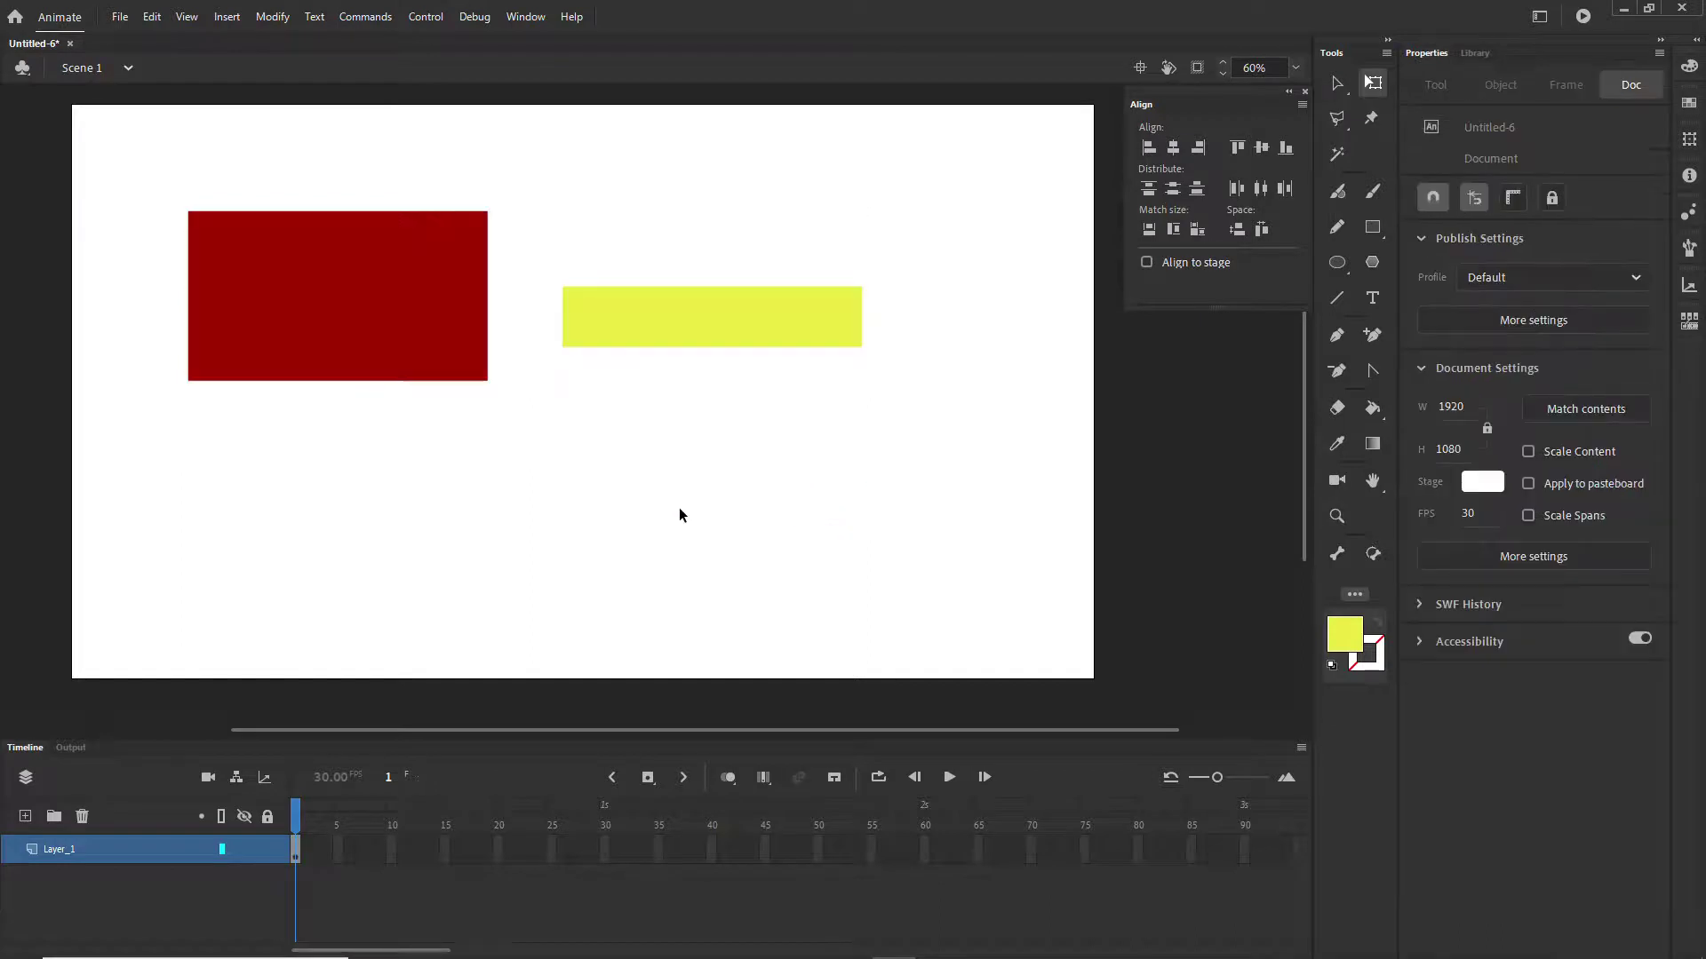
pyautogui.click(711, 318)
pyautogui.moveTo(962, 514); pyautogui.dragTo(199, 150)
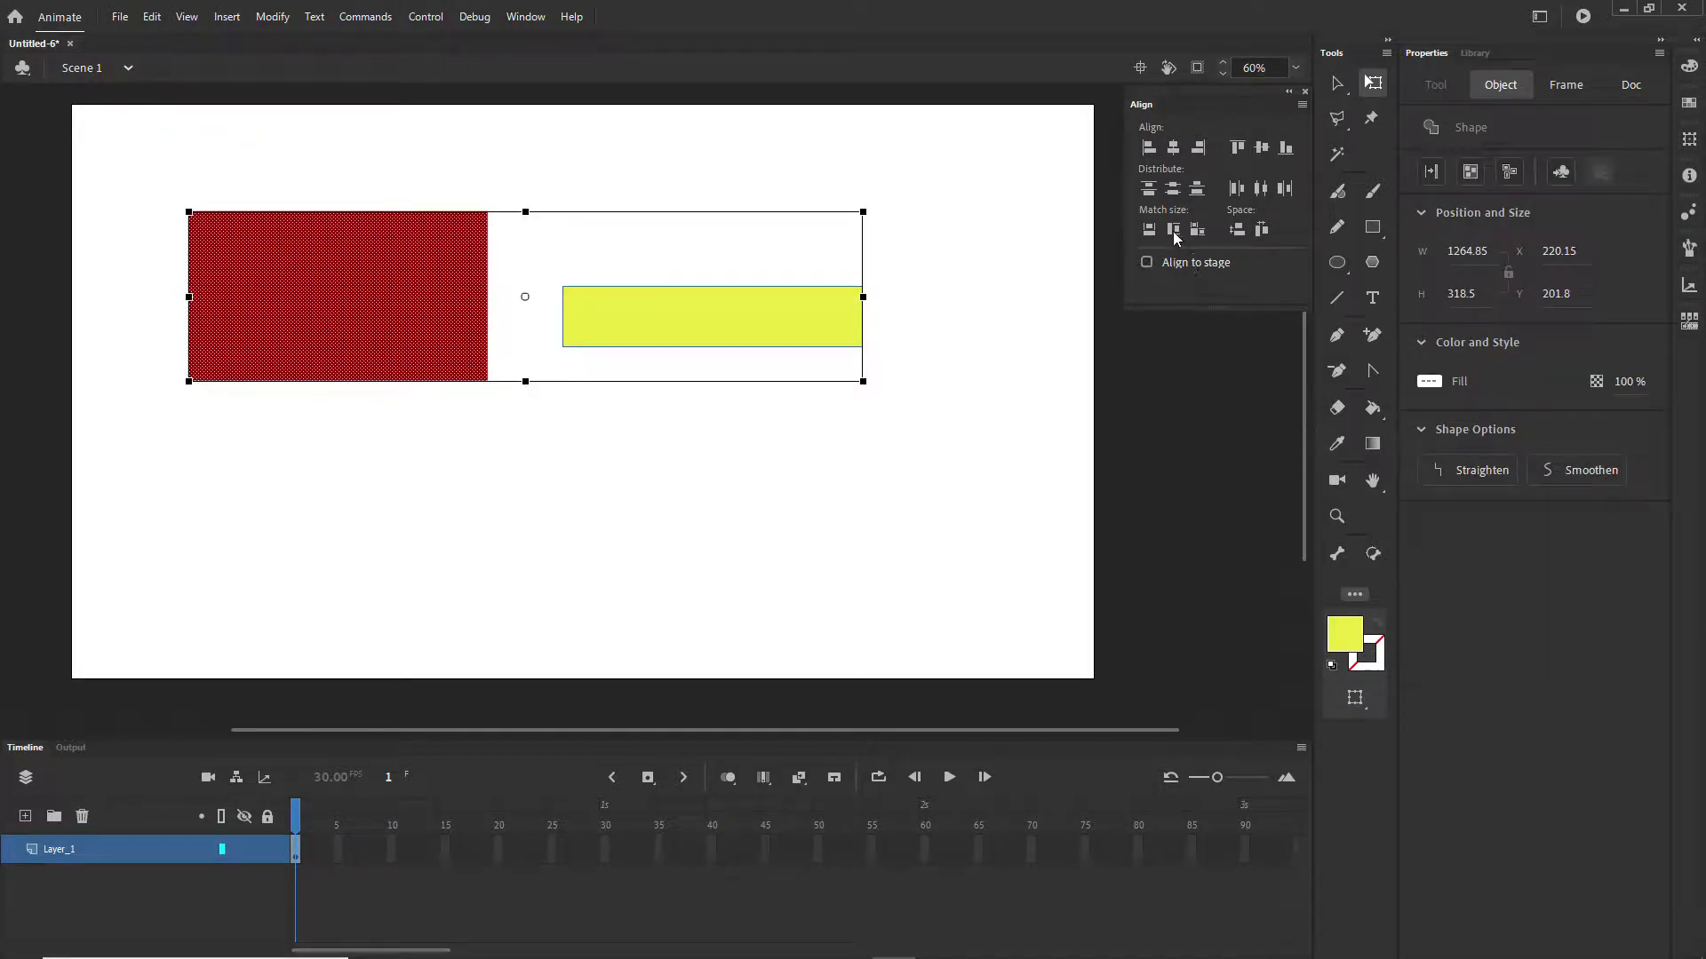
pyautogui.click(1173, 233)
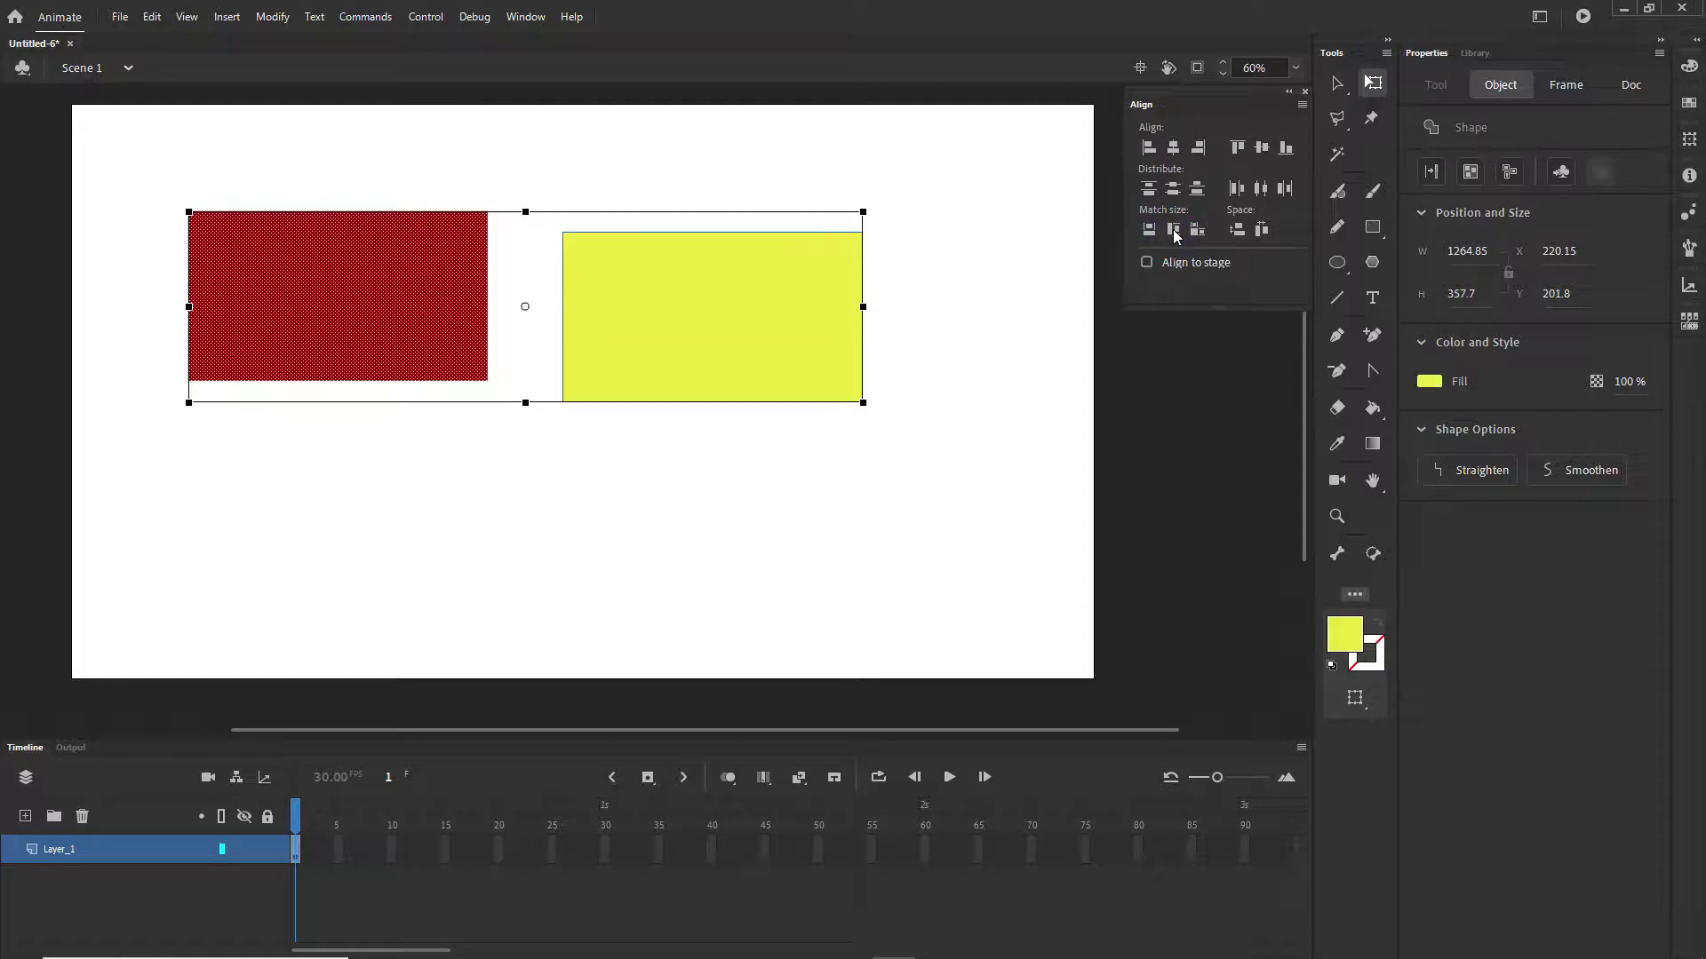
pyautogui.click(766, 594)
# - Move the yellow rectangle to about X 943, Y 216, select it together with the red one, and deselect both
pyautogui.moveTo(700, 355); pyautogui.dragTo(711, 341)
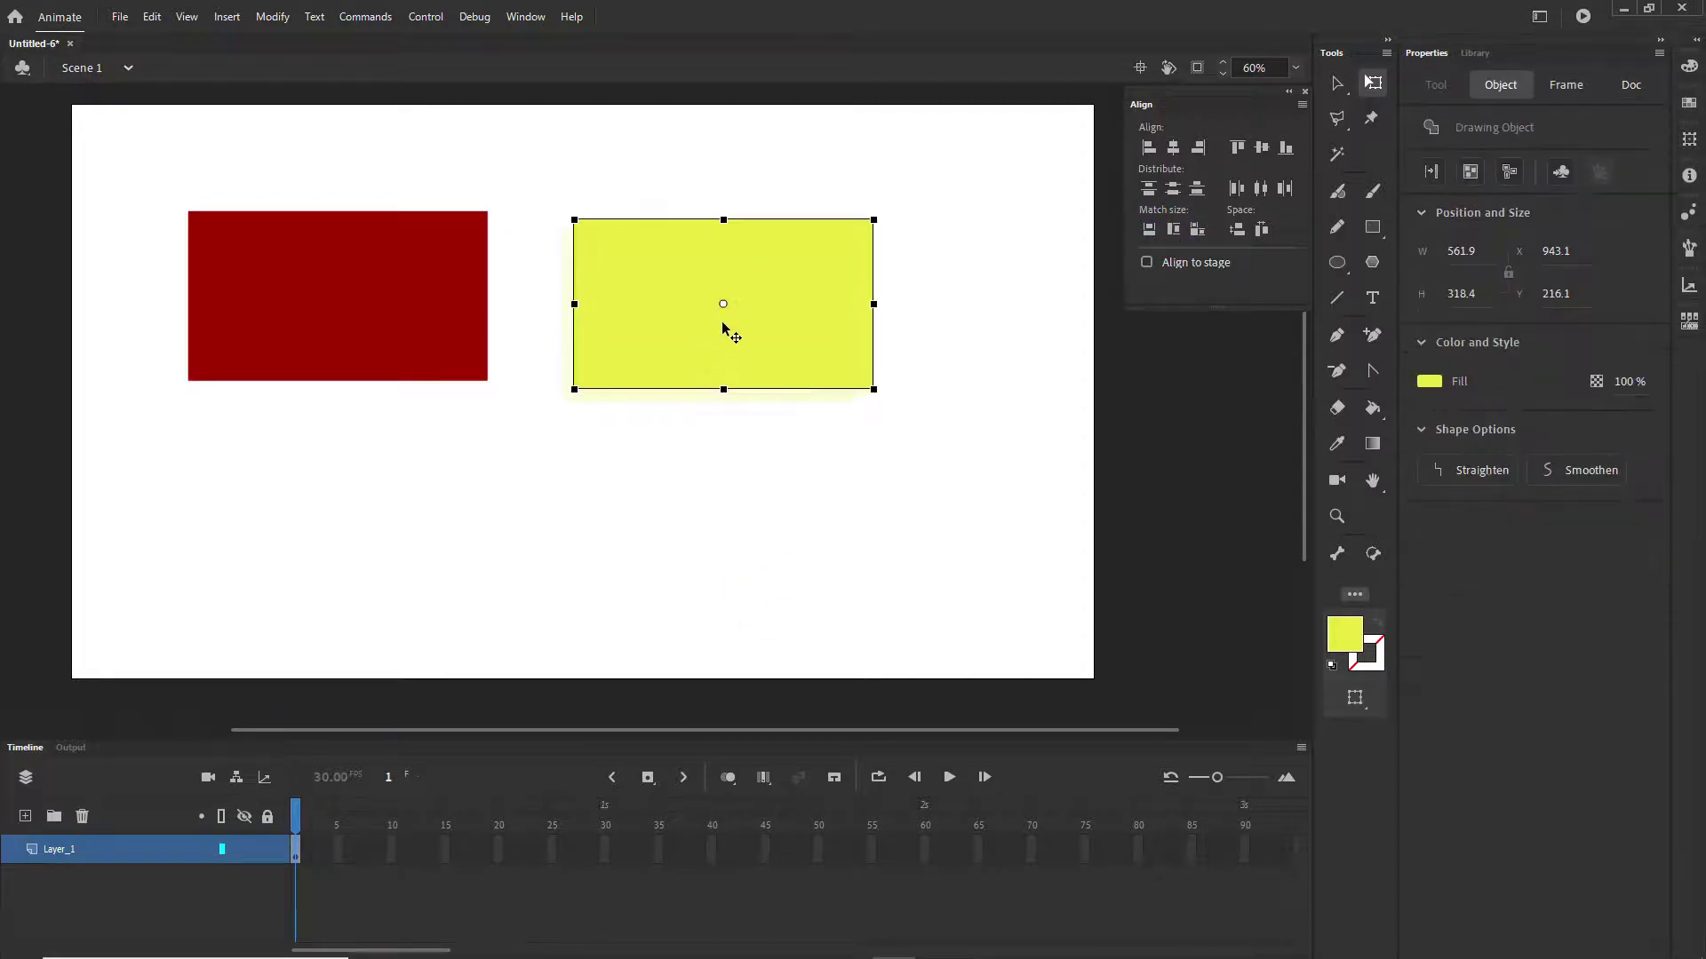
pyautogui.moveTo(921, 446); pyautogui.dragTo(124, 166)
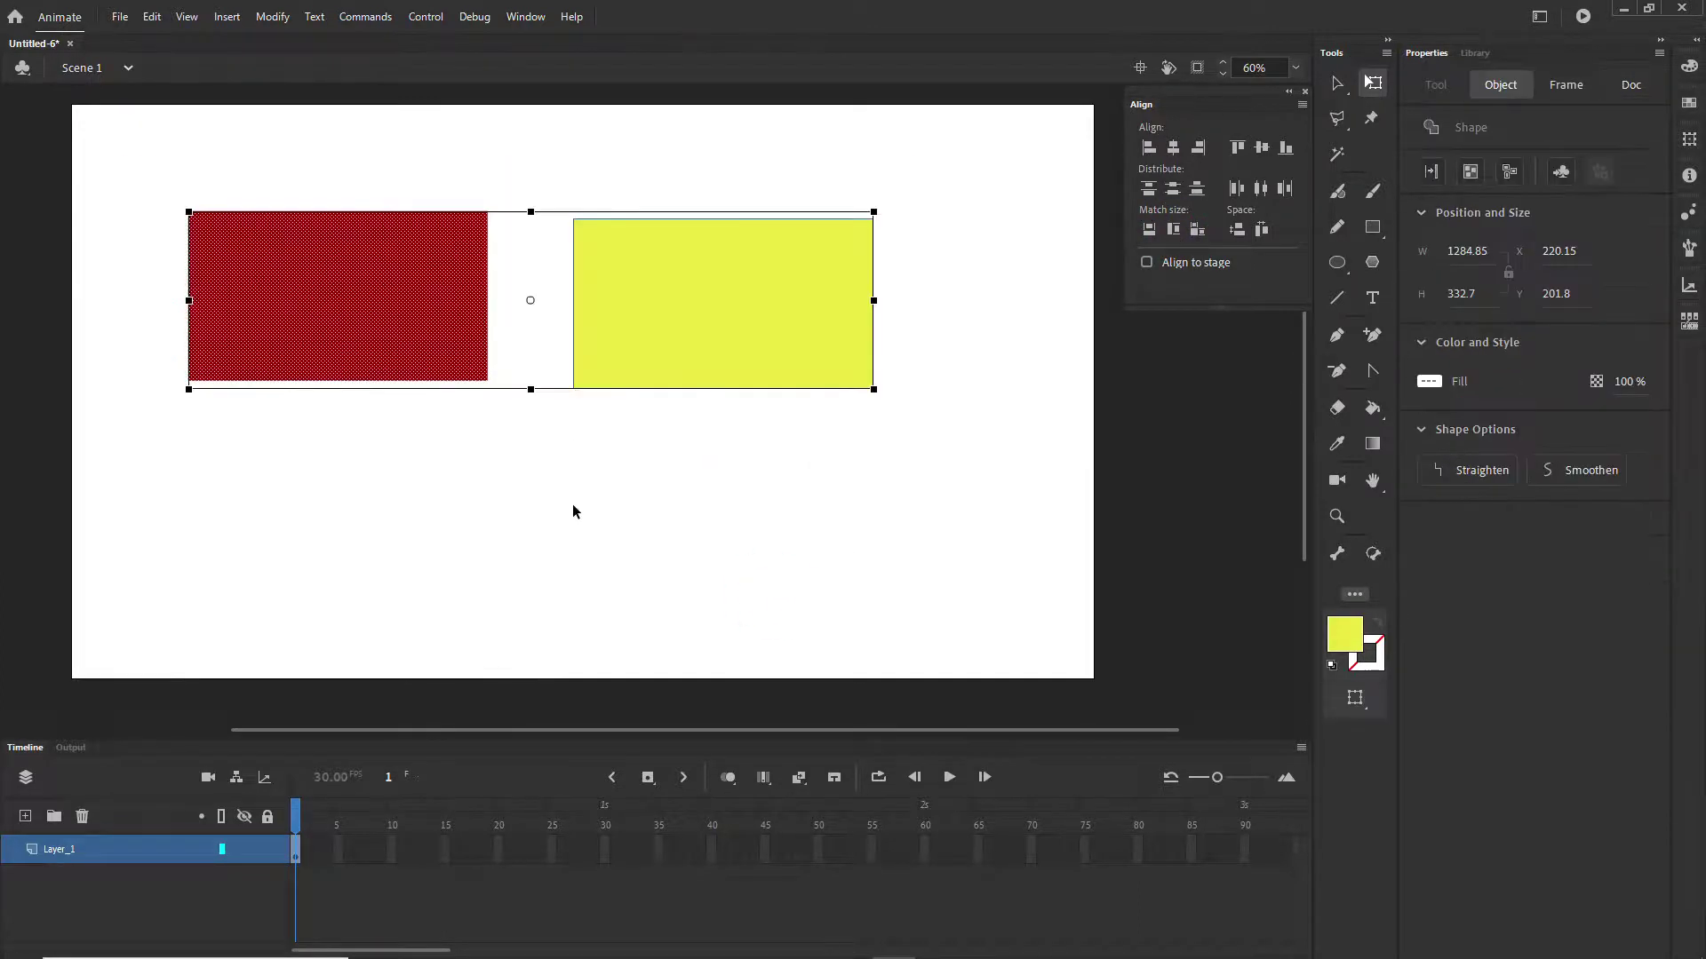
pyautogui.click(573, 511)
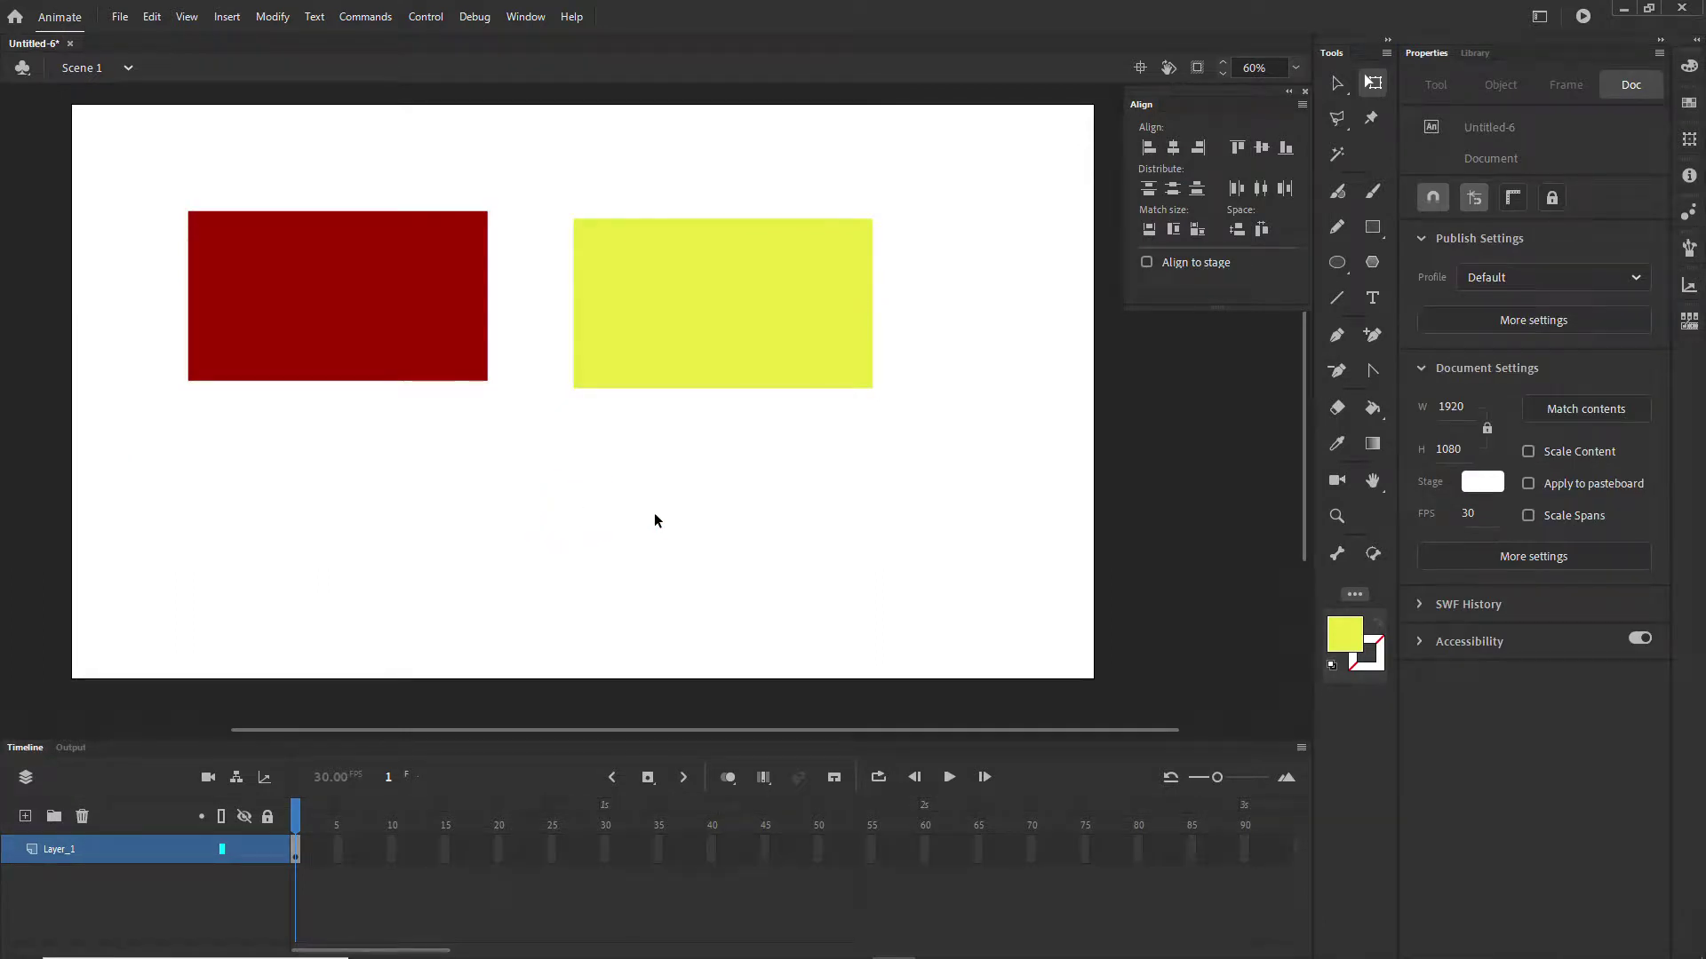
# - Undo the yellow rectangle's move and its height and width matching
pyautogui.click(758, 317)
pyautogui.click(831, 417)
pyautogui.hotkey('ctrl', 'z')
pyautogui.hotkey('ctrl', 'z')
pyautogui.hotkey('ctrl', 'z')
pyautogui.hotkey('ctrl', 'z')
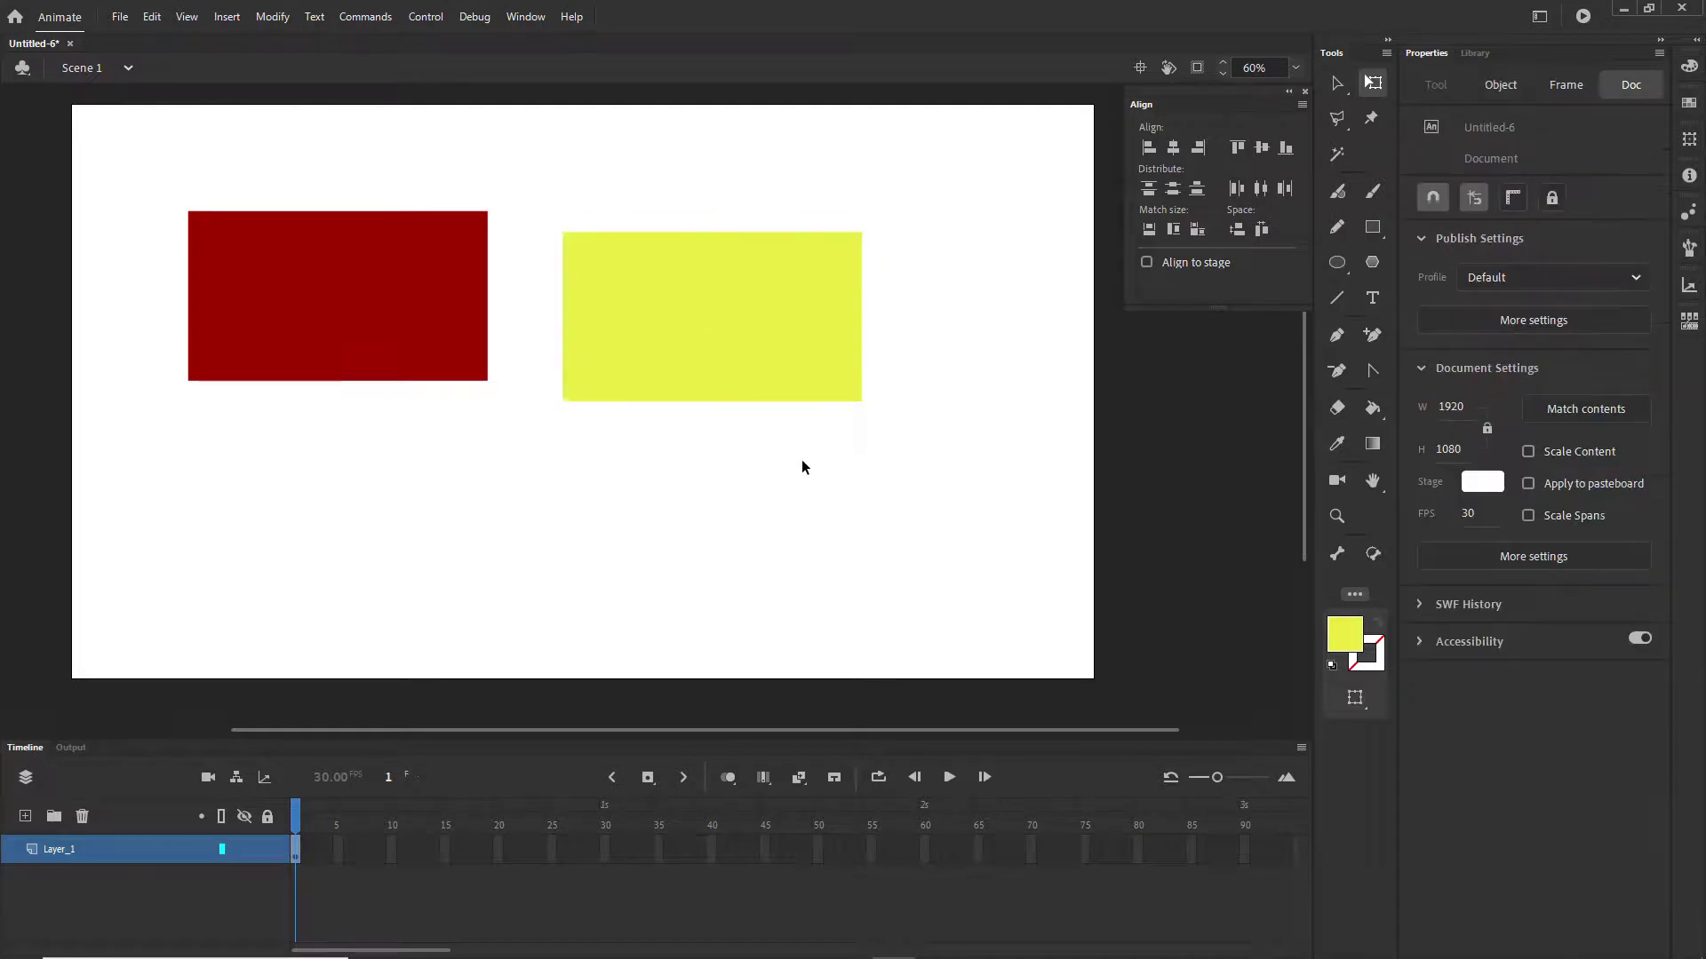
pyautogui.hotkey('ctrl', 'z')
pyautogui.hotkey('ctrl', 'z')
pyautogui.hotkey('ctrl', 'z')
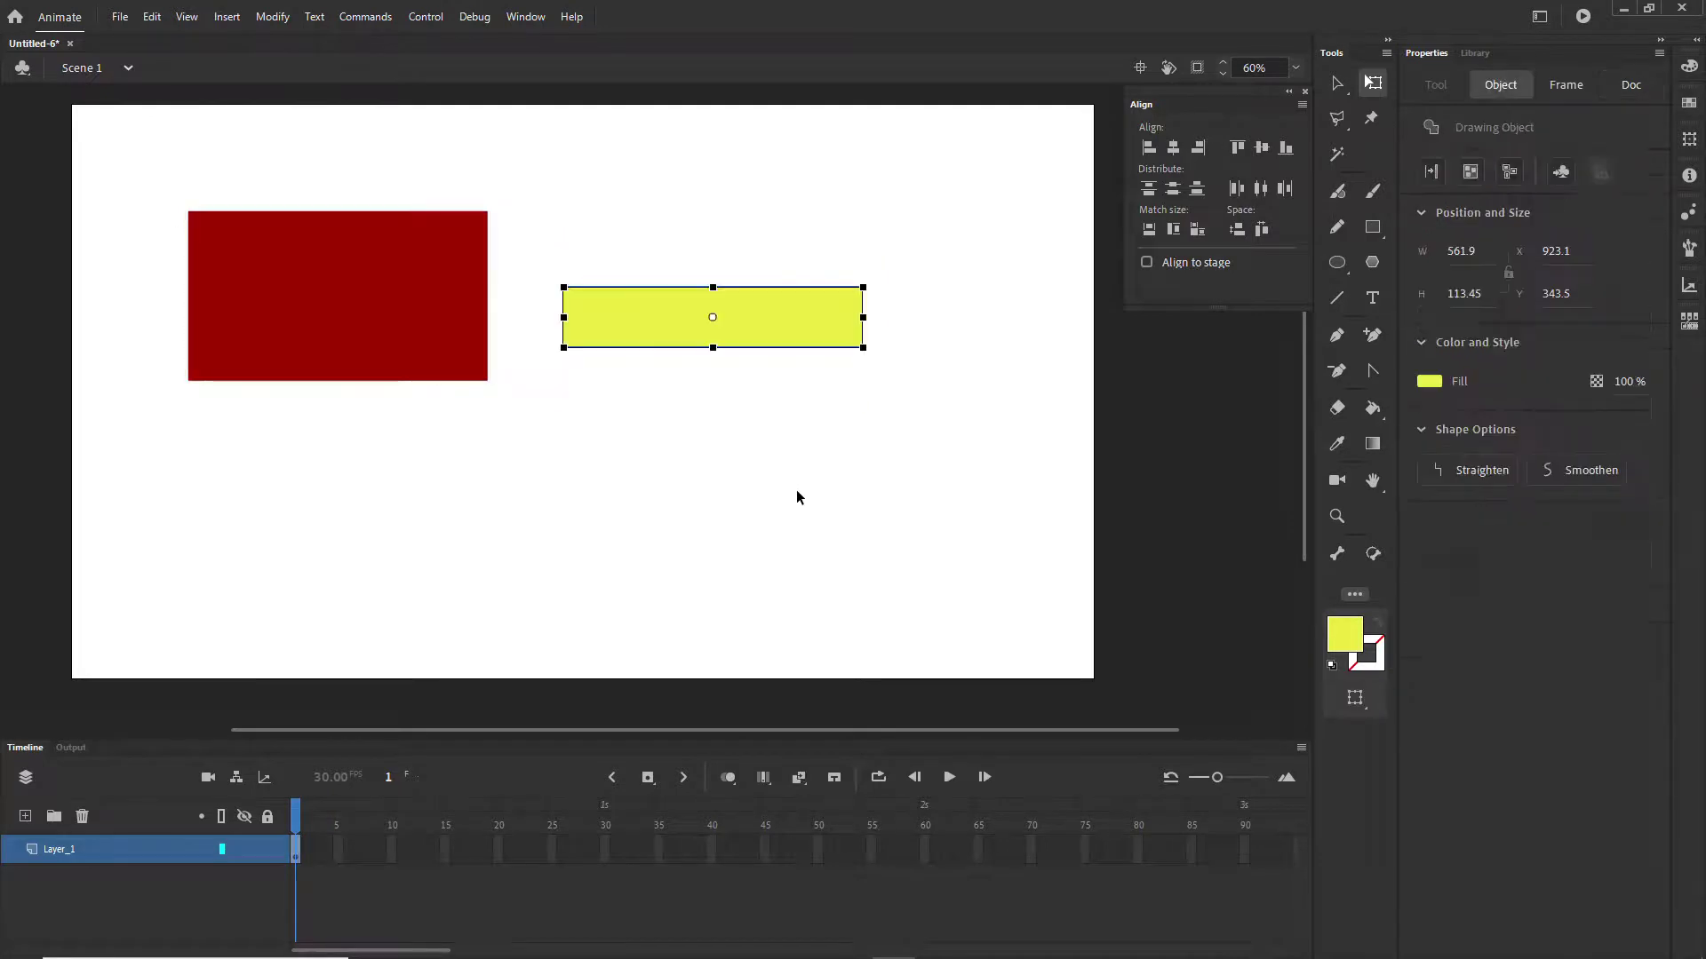
pyautogui.hotkey('ctrl', 'z')
pyautogui.hotkey('ctrl', 'z')
pyautogui.hotkey('ctrl', 'z')
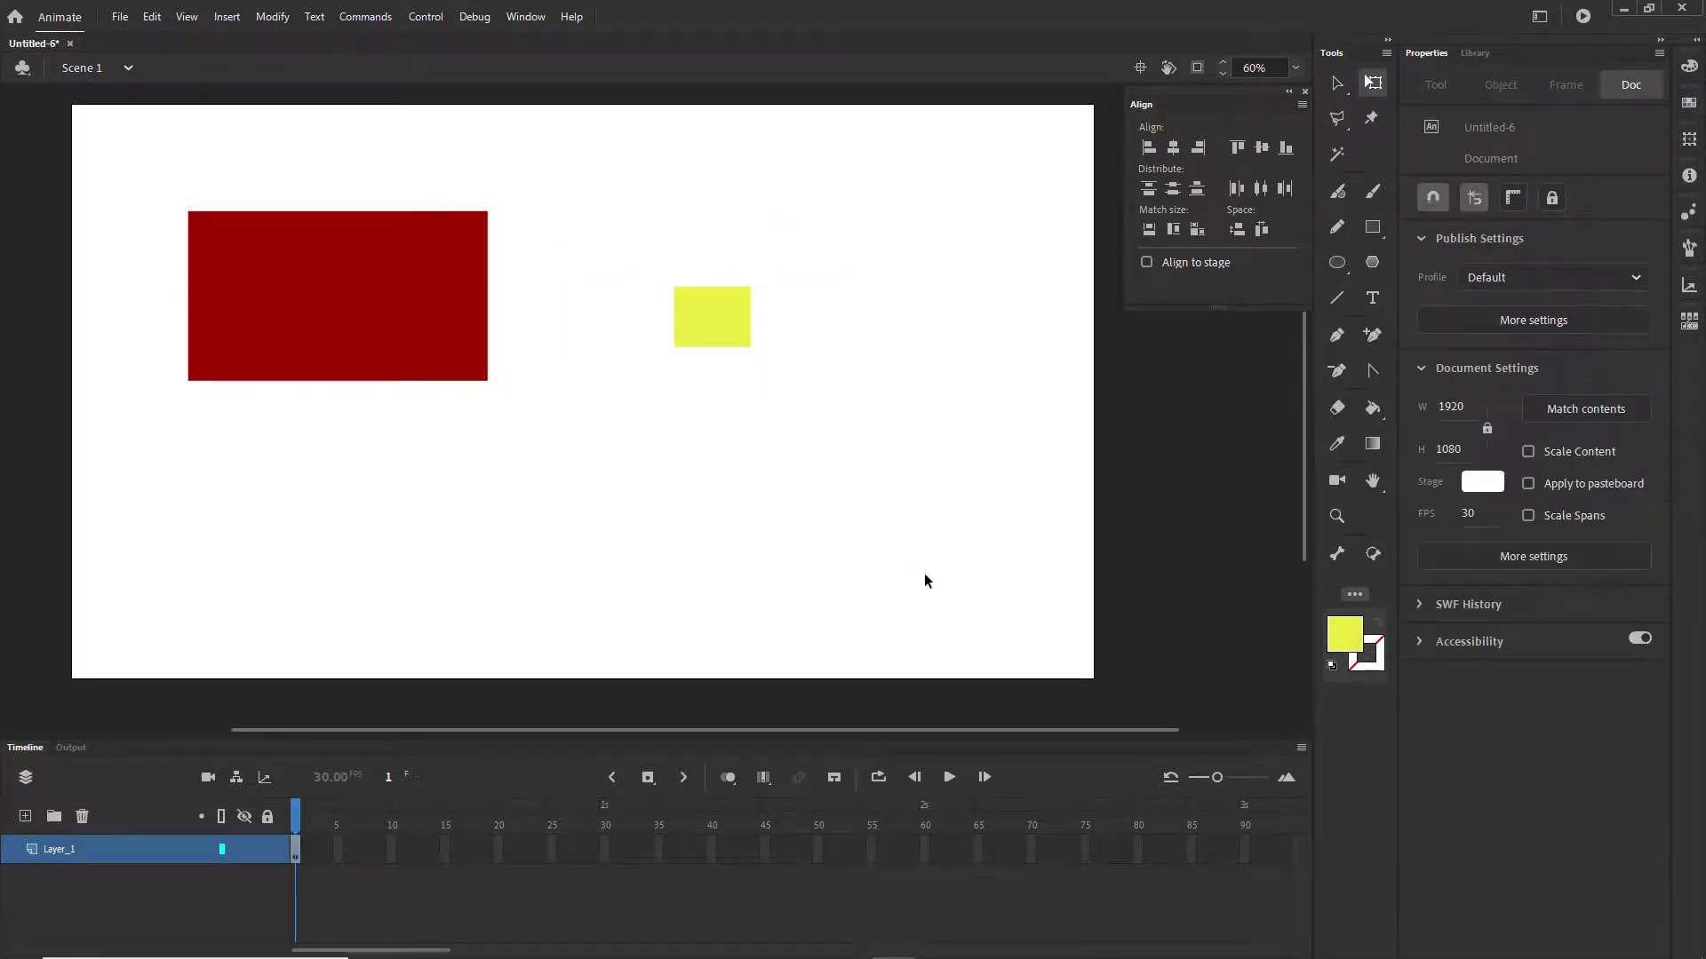
# - Match the width and height of both rectangles in a single operation and deselect them
pyautogui.moveTo(877, 521); pyautogui.dragTo(135, 158)
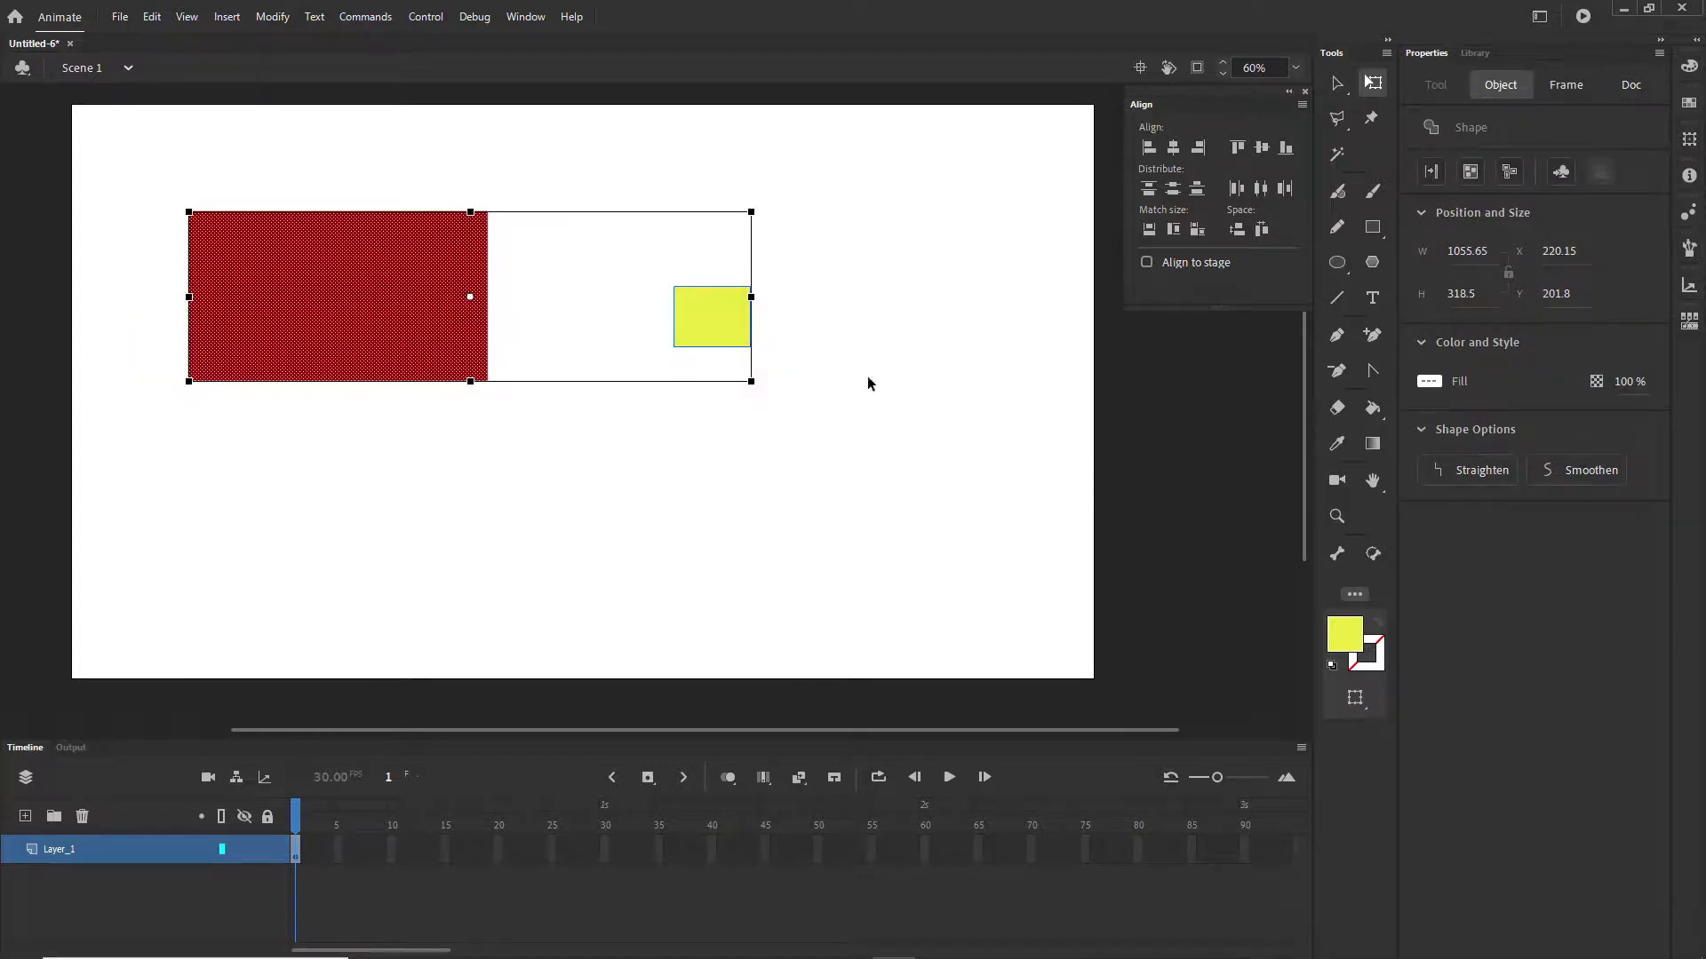
pyautogui.click(1196, 229)
pyautogui.click(736, 550)
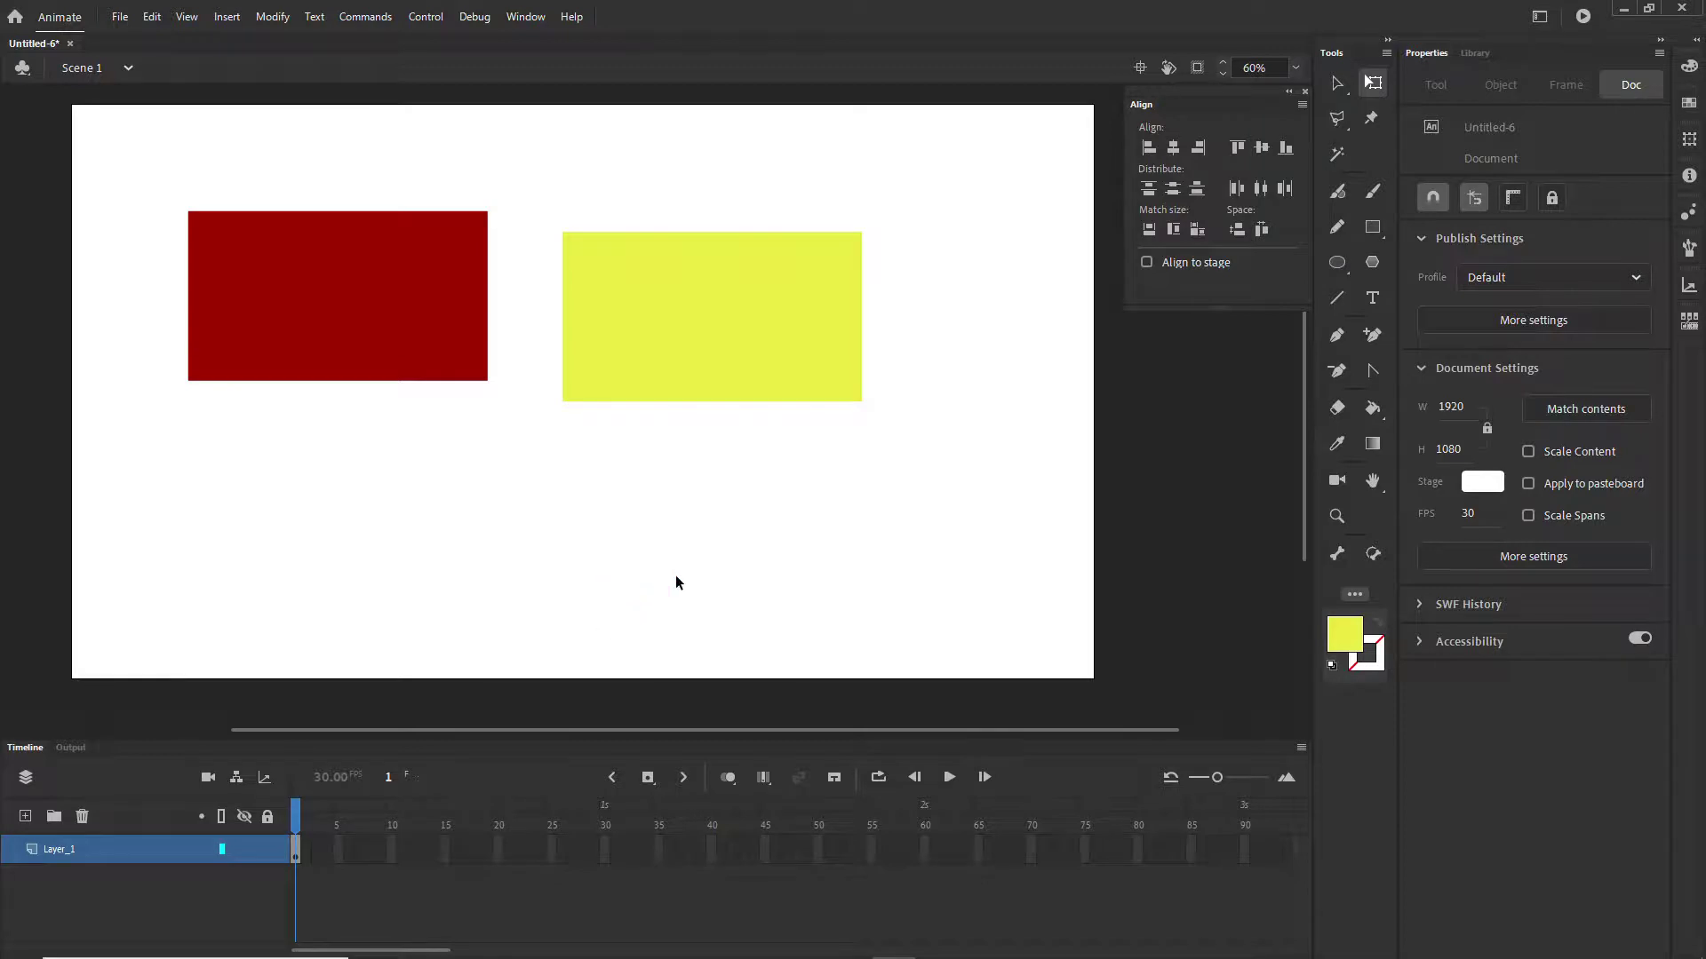
# - Delete the yellow rectangle from the stage
pyautogui.click(295, 314)
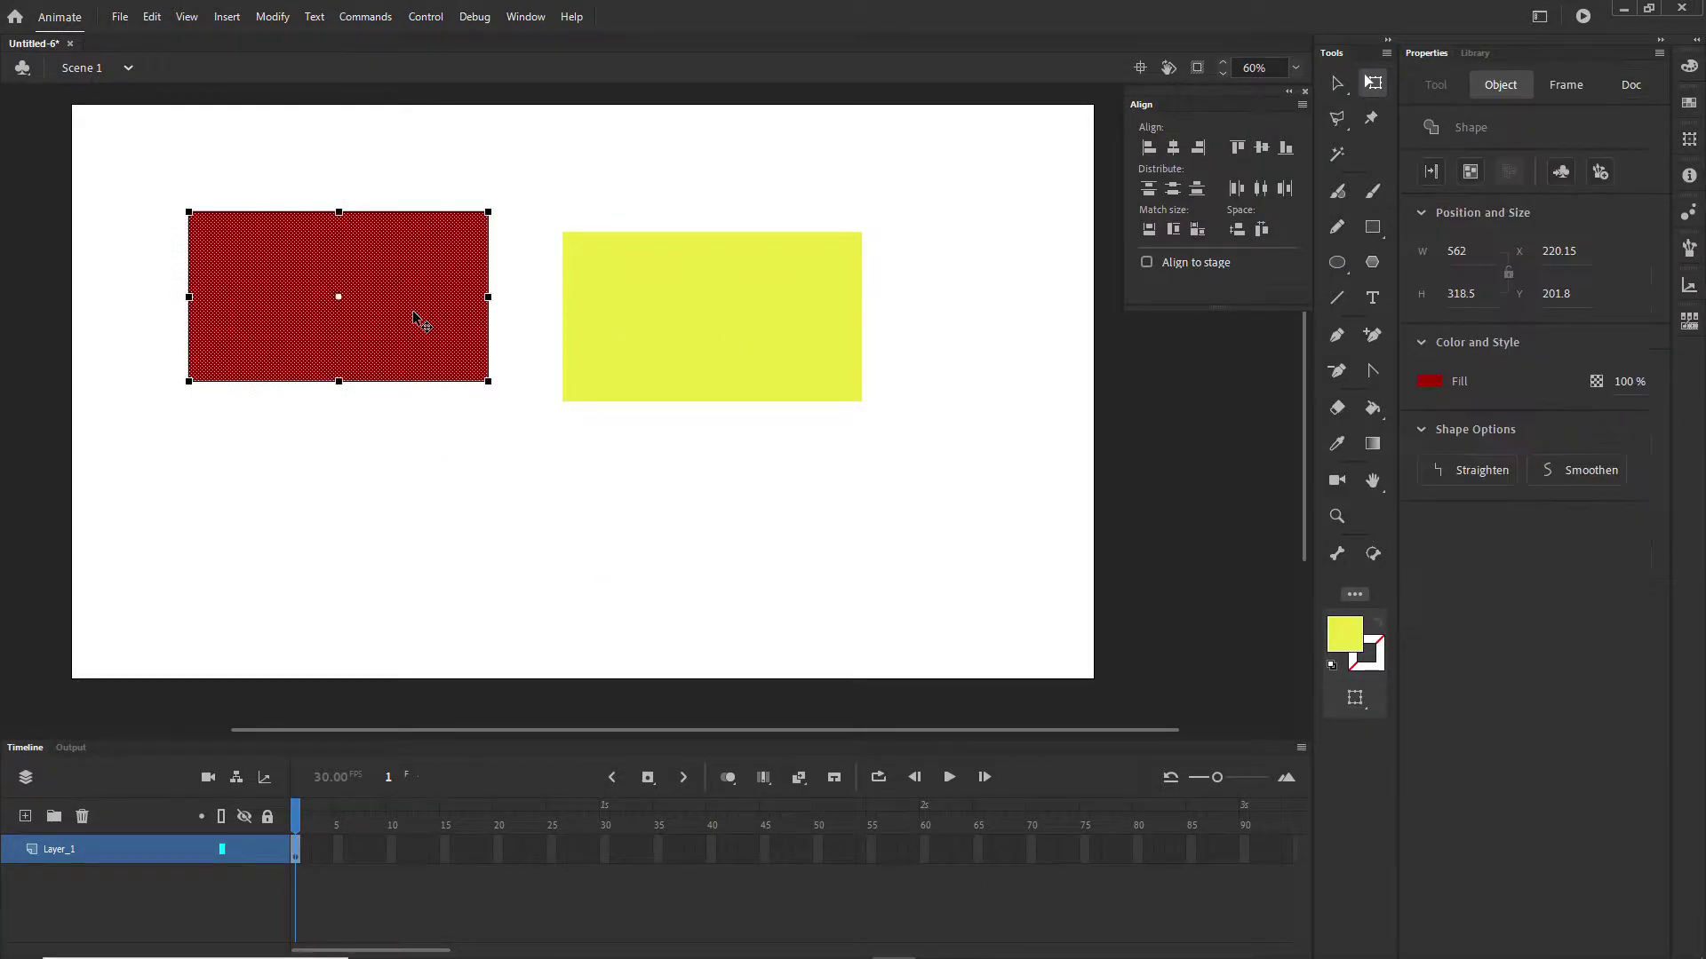
pyautogui.click(782, 350)
pyautogui.press('Delete')
# - Move the red rectangle to about X 532, Y 175 and turn on Align to stage
pyautogui.moveTo(367, 282); pyautogui.dragTo(606, 297)
pyautogui.click(700, 340)
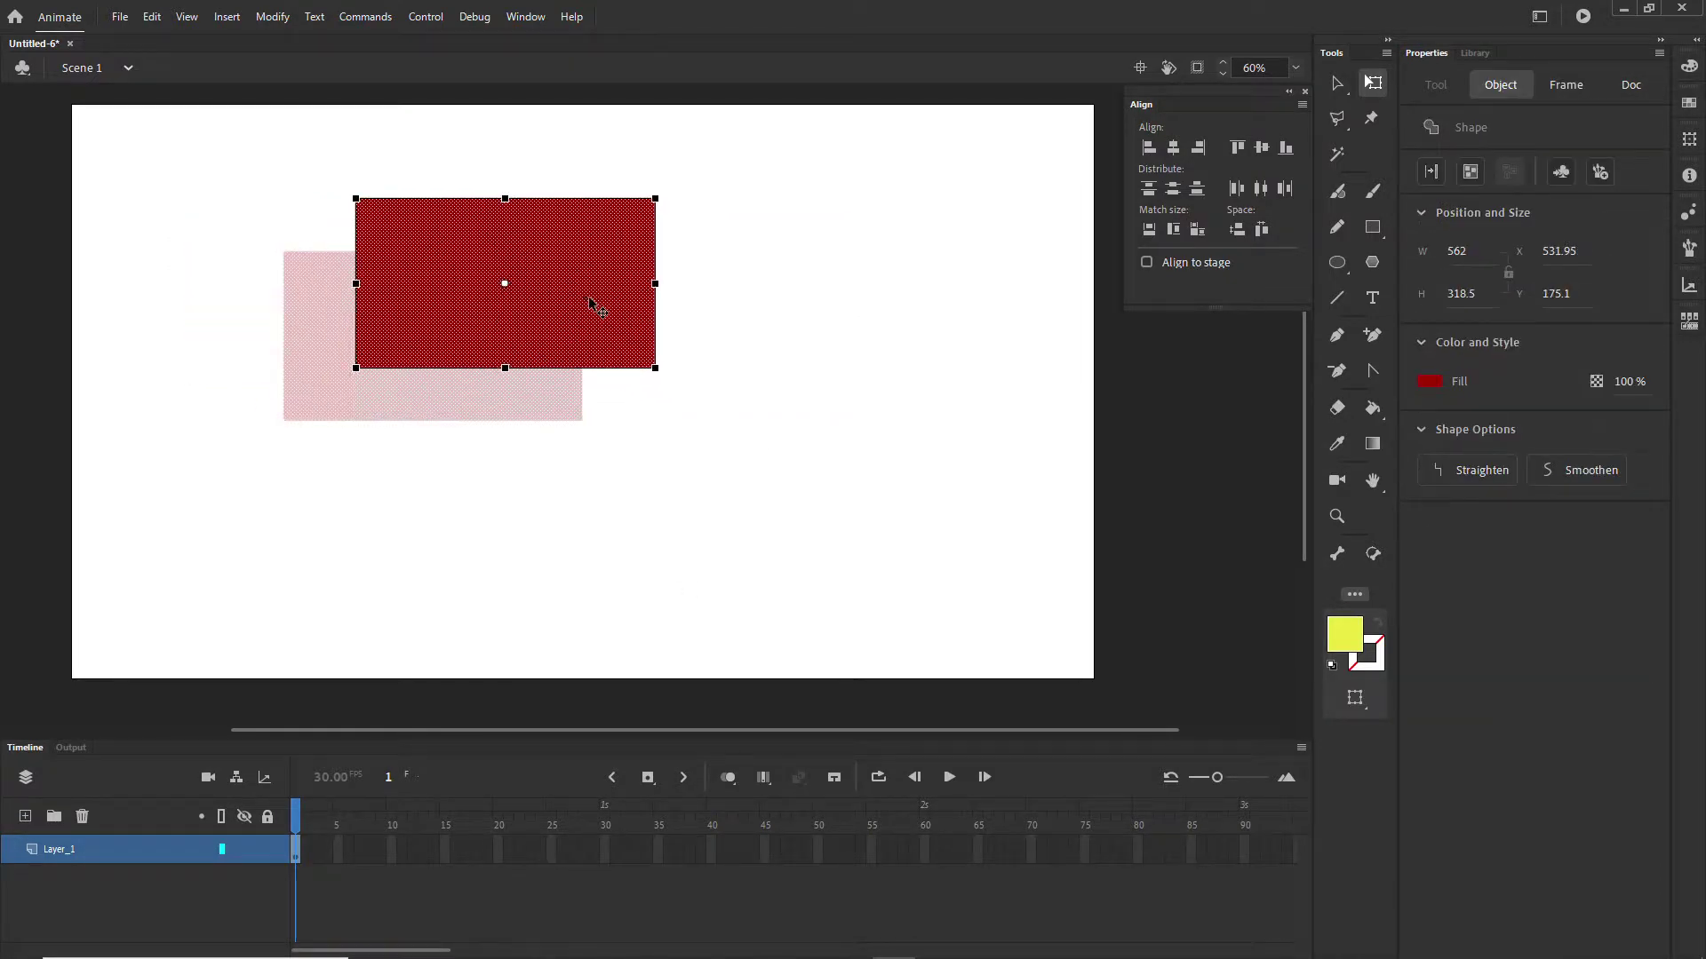
pyautogui.click(1146, 262)
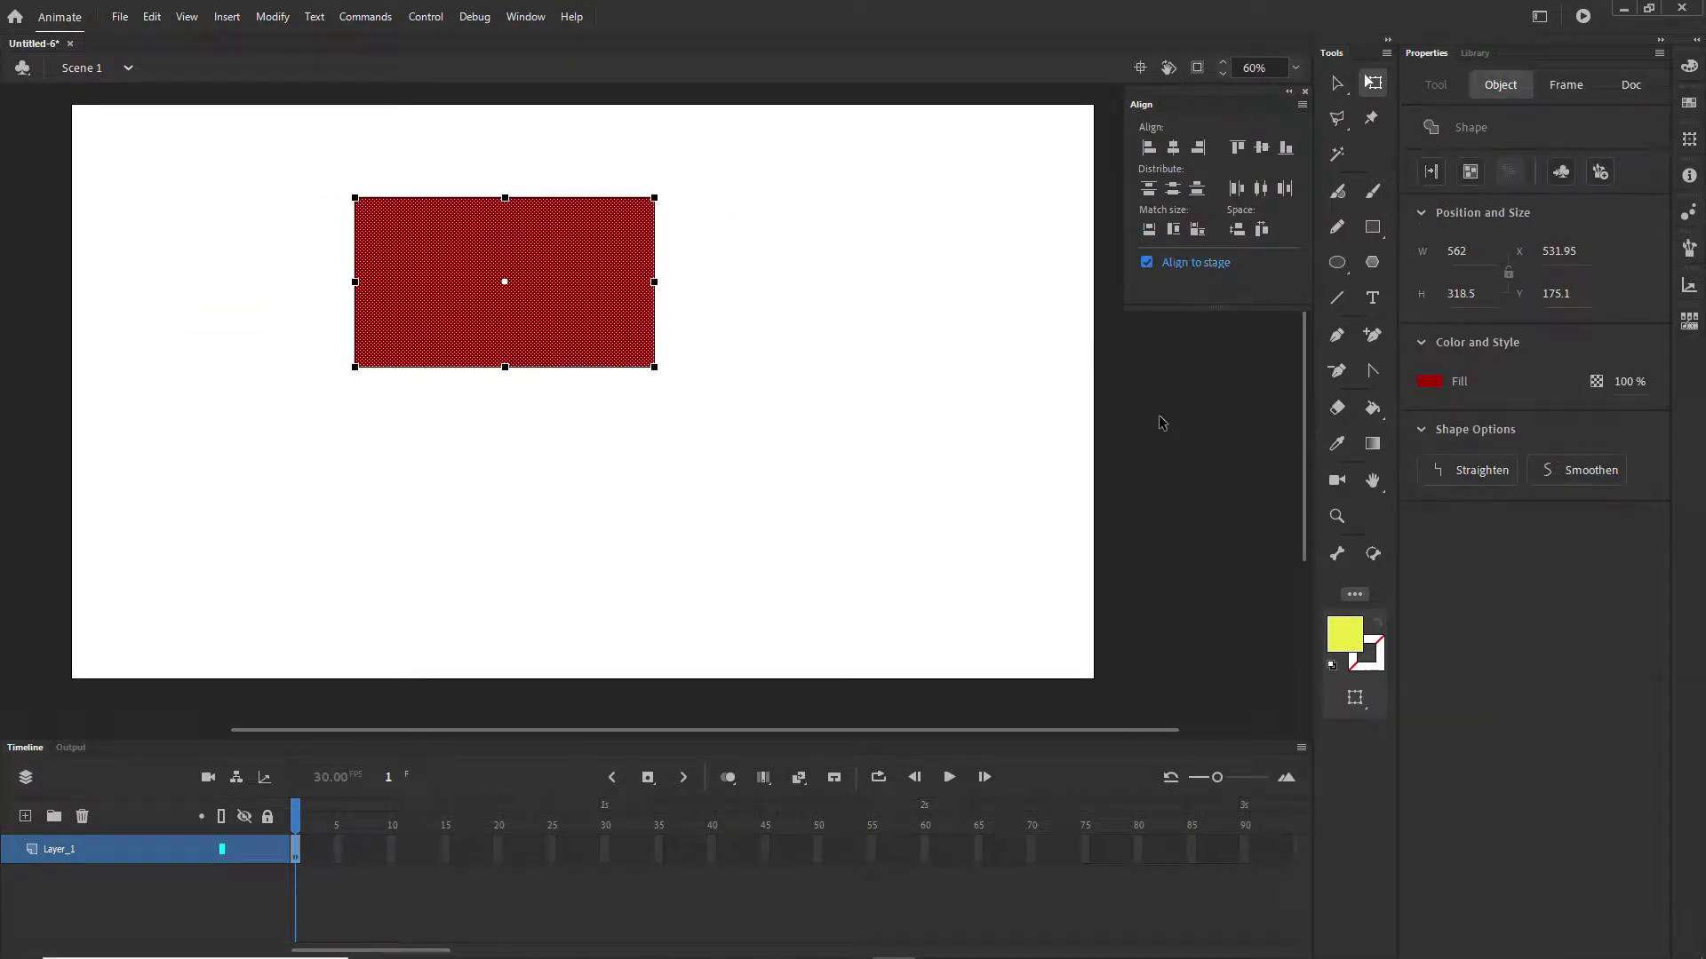
# - Align the red rectangle to the stage's right edge, and after that to its left and top edges
pyautogui.click(911, 384)
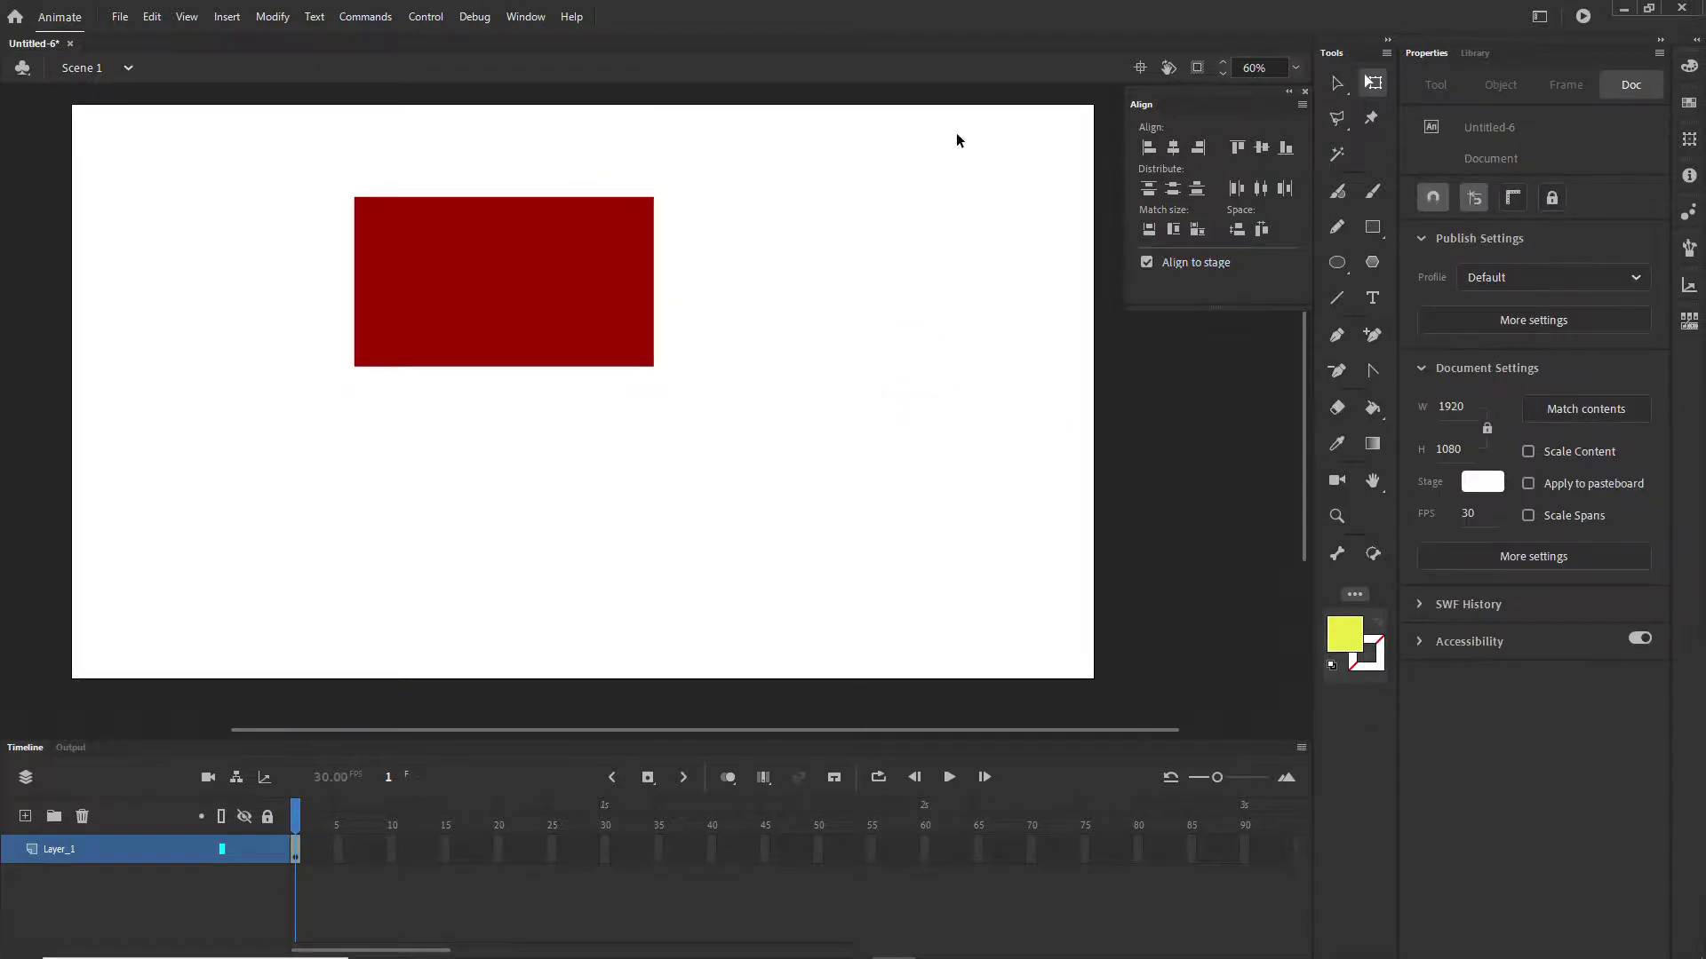
pyautogui.click(565, 309)
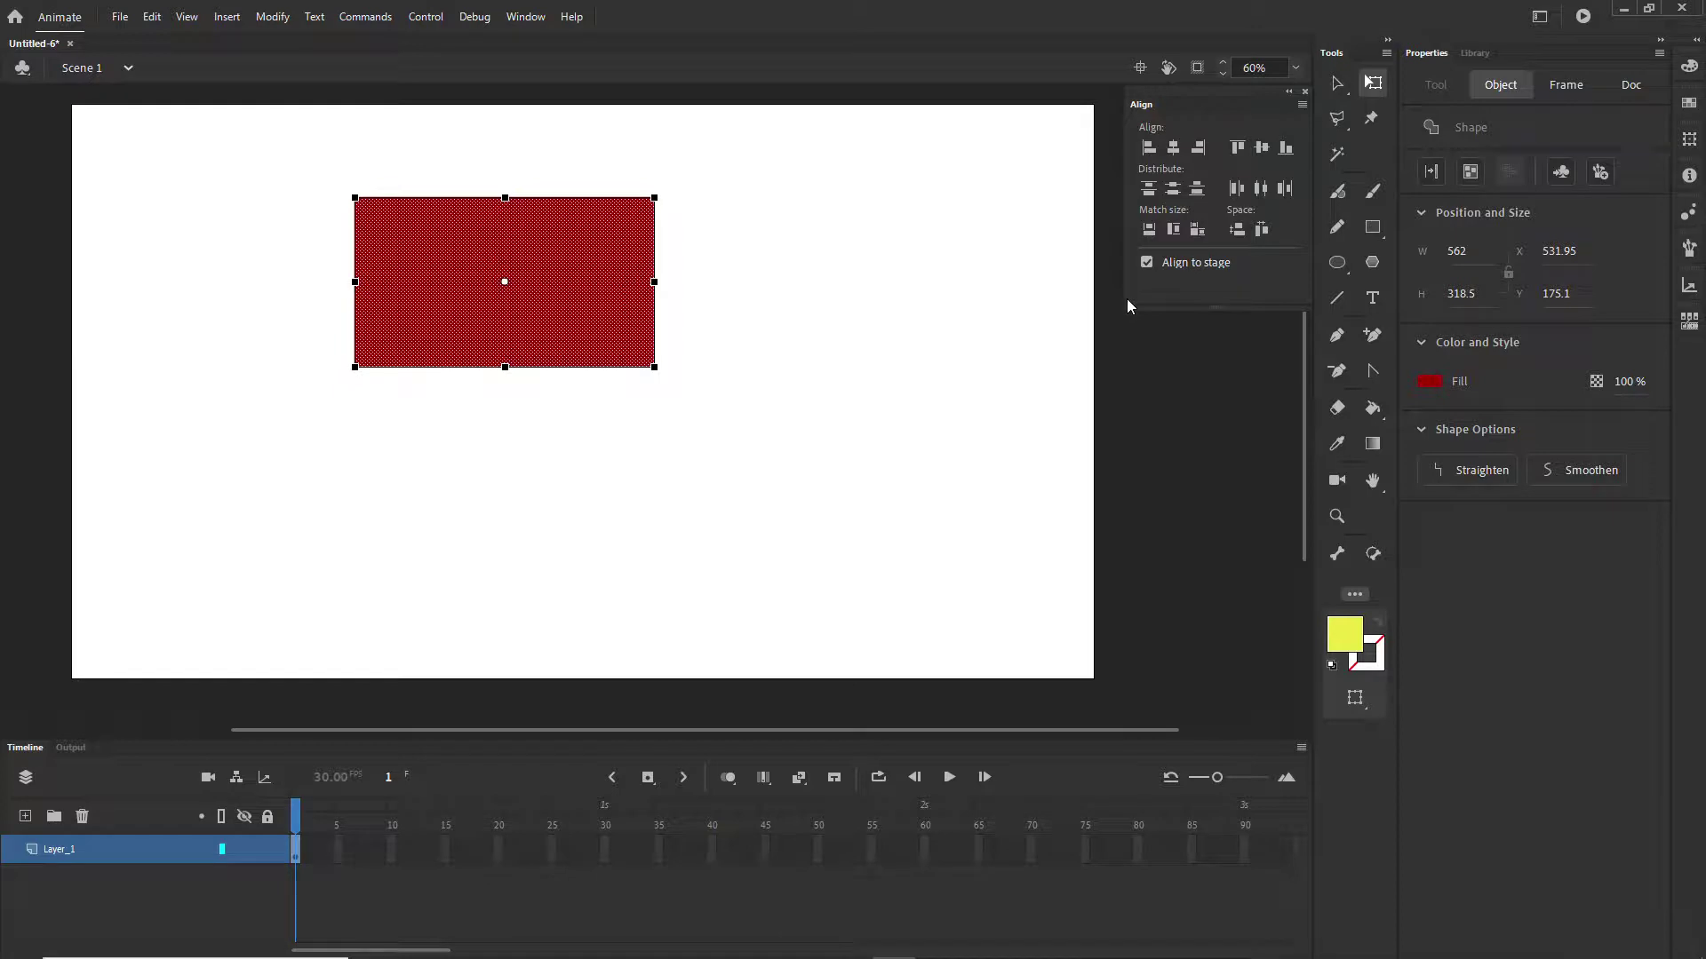
pyautogui.click(1197, 147)
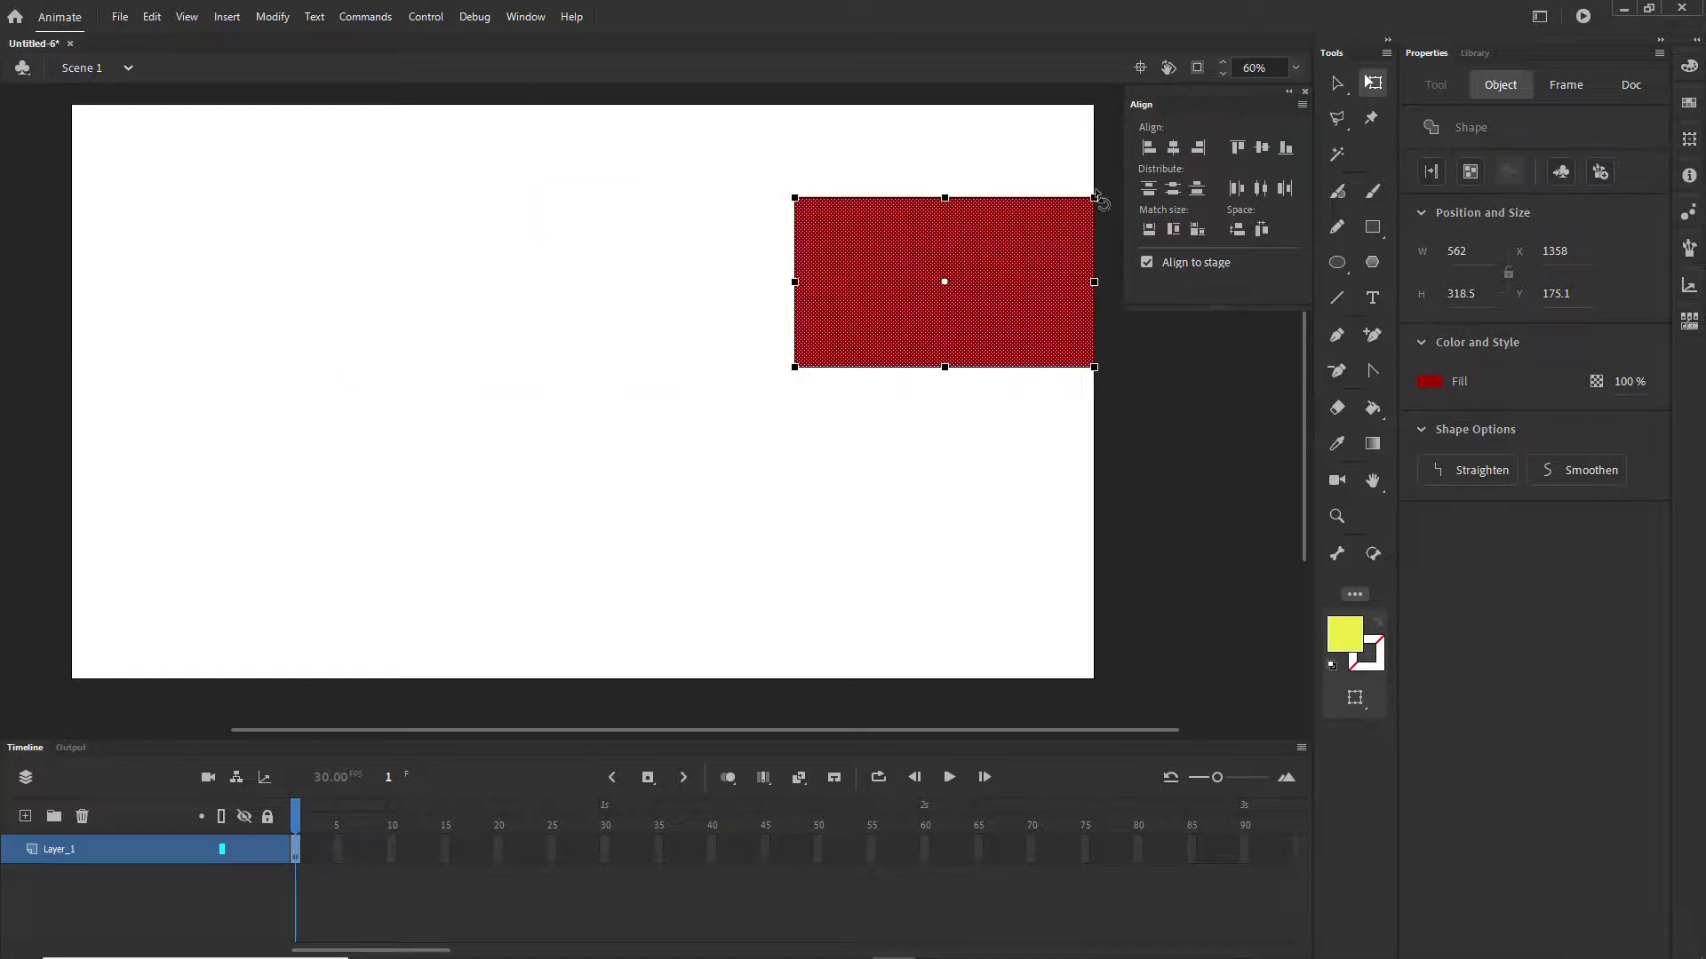
pyautogui.click(1148, 147)
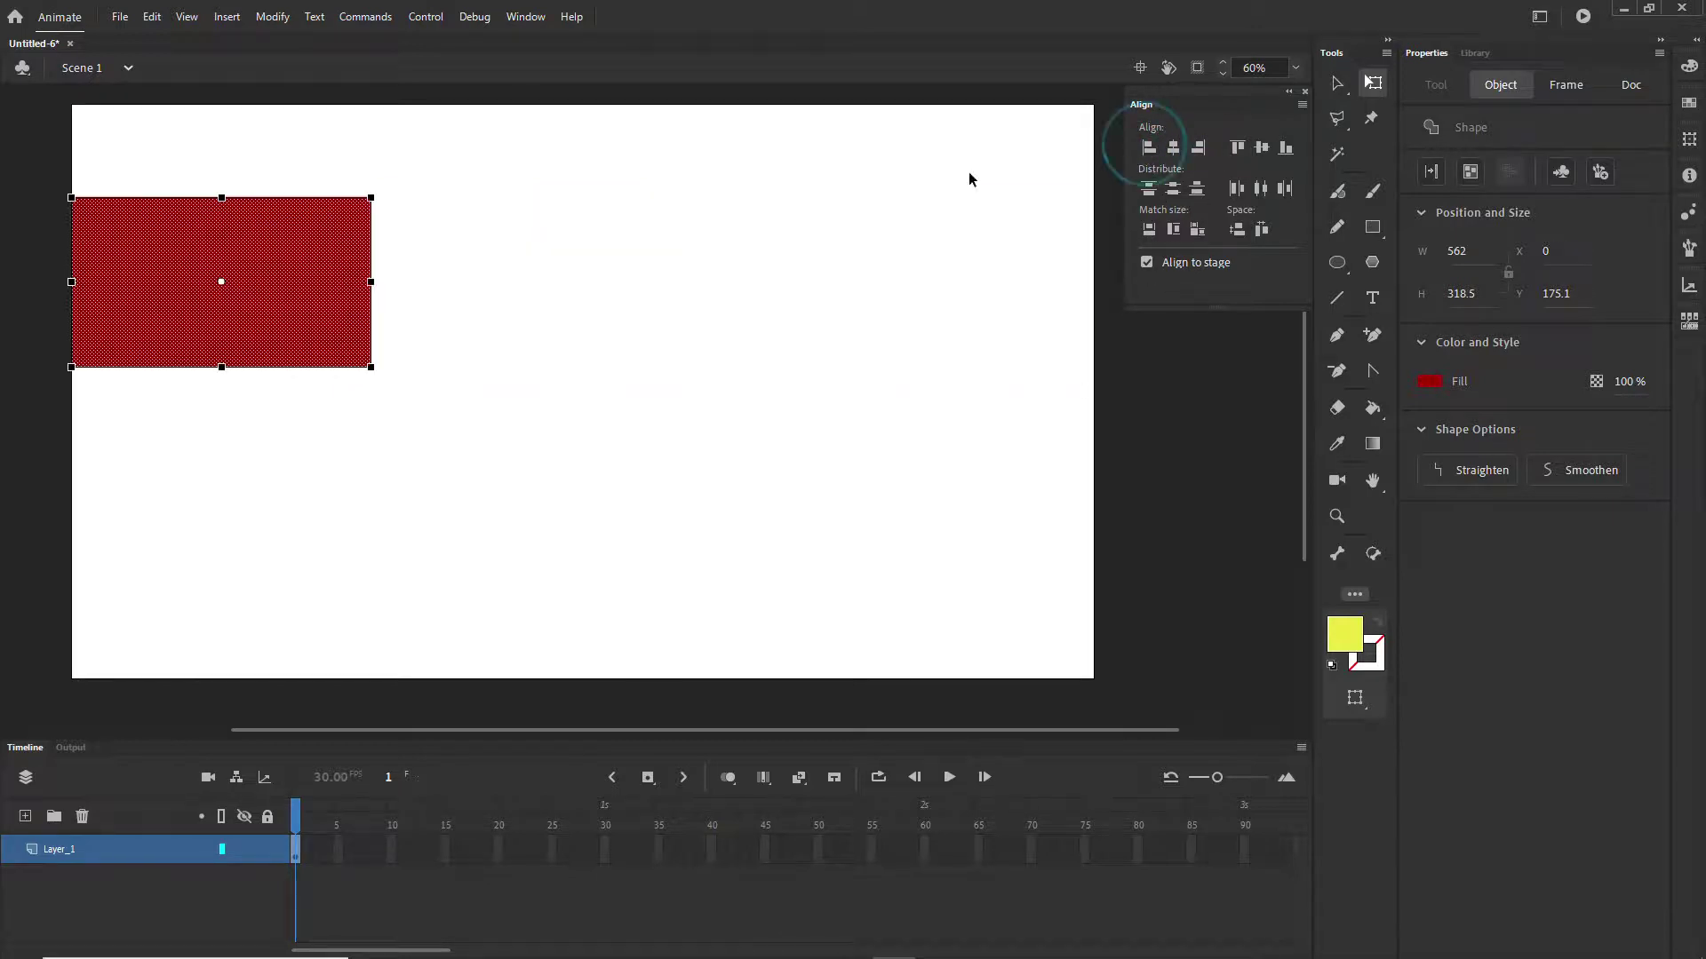
pyautogui.click(1236, 147)
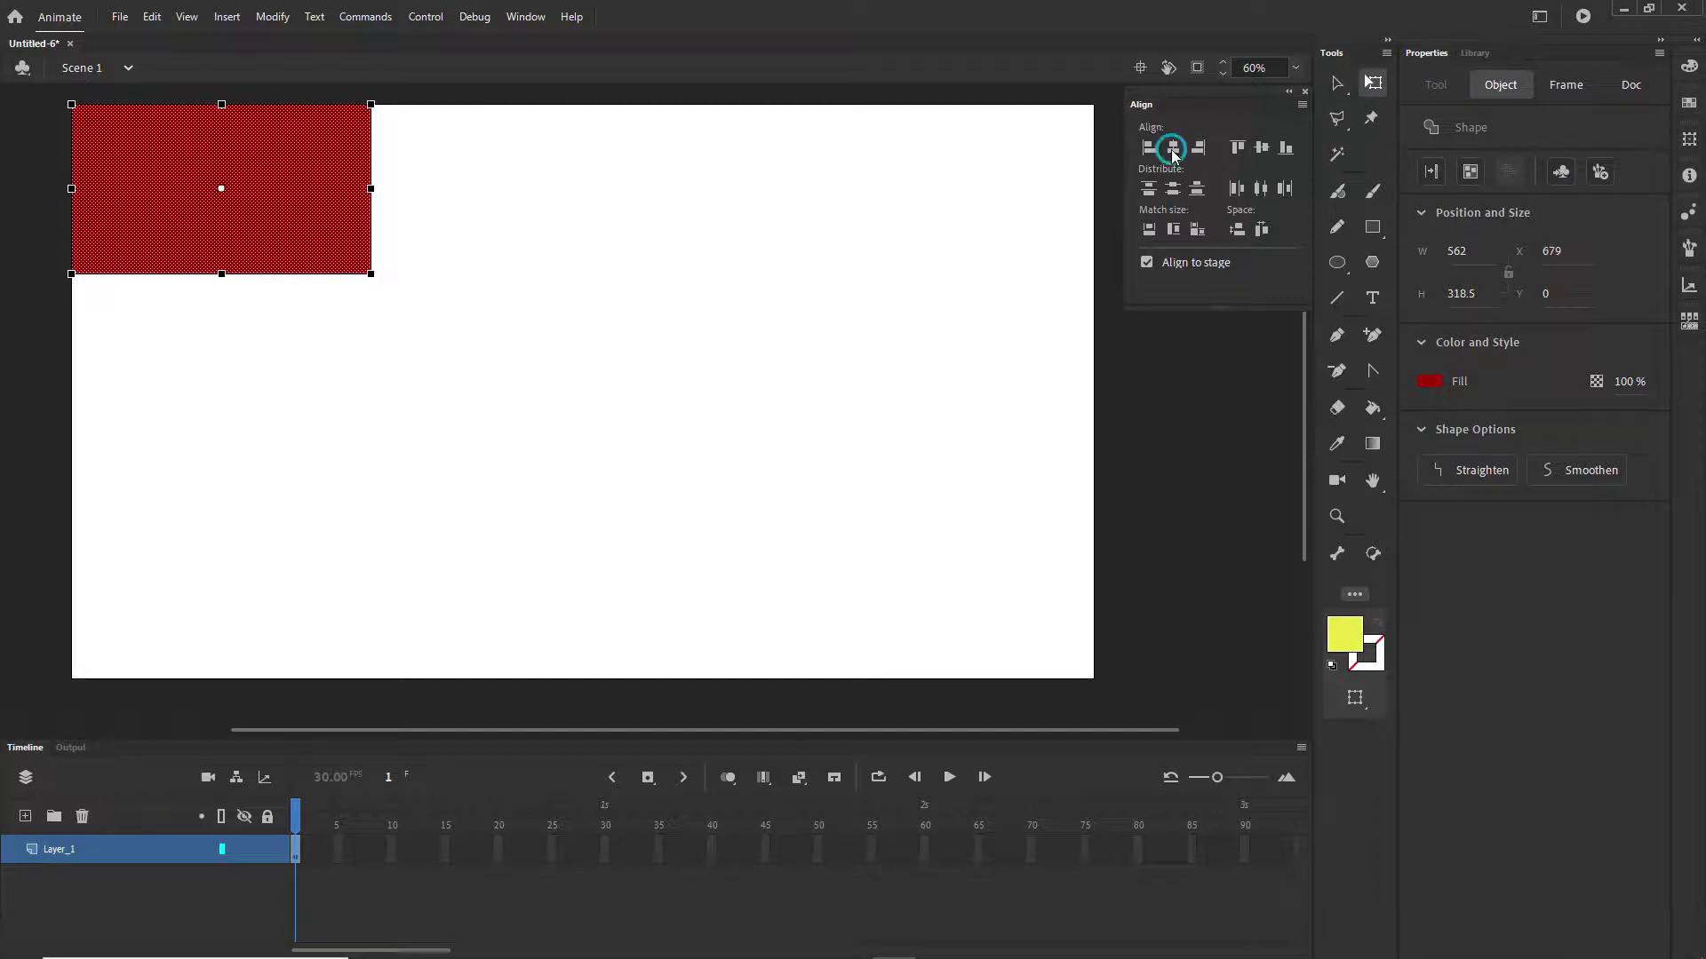
# - Center the red rectangle horizontally and vertically on the stage and deselect it
pyautogui.click(1173, 151)
pyautogui.click(1261, 148)
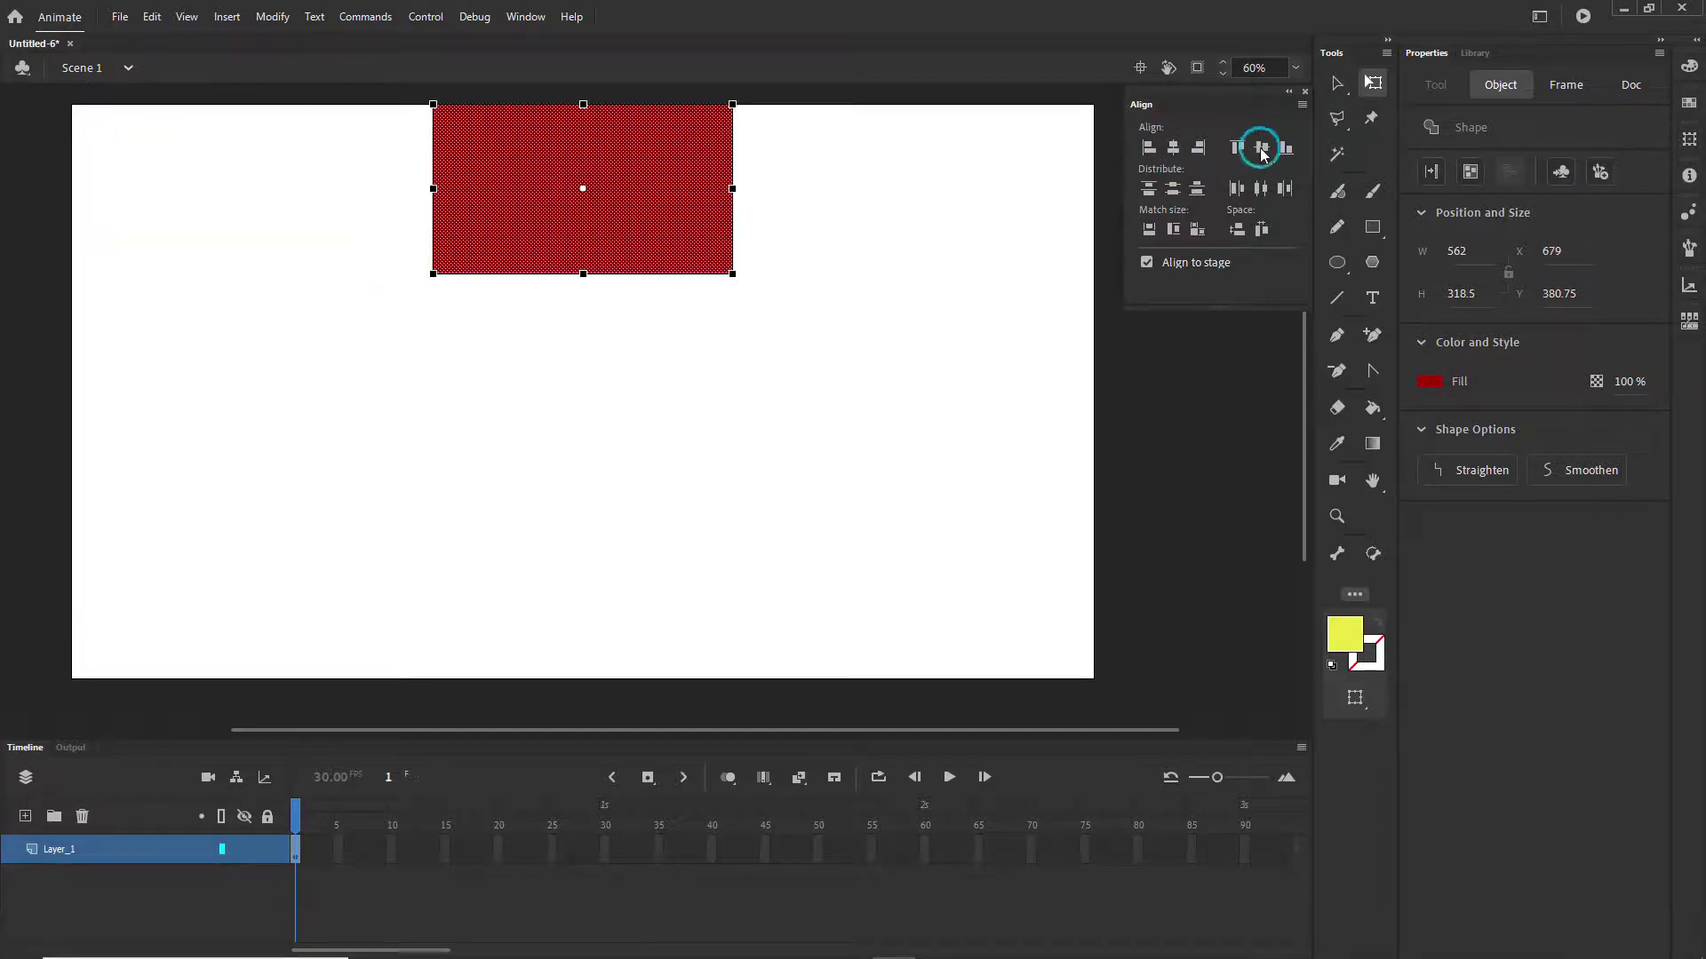
pyautogui.click(838, 353)
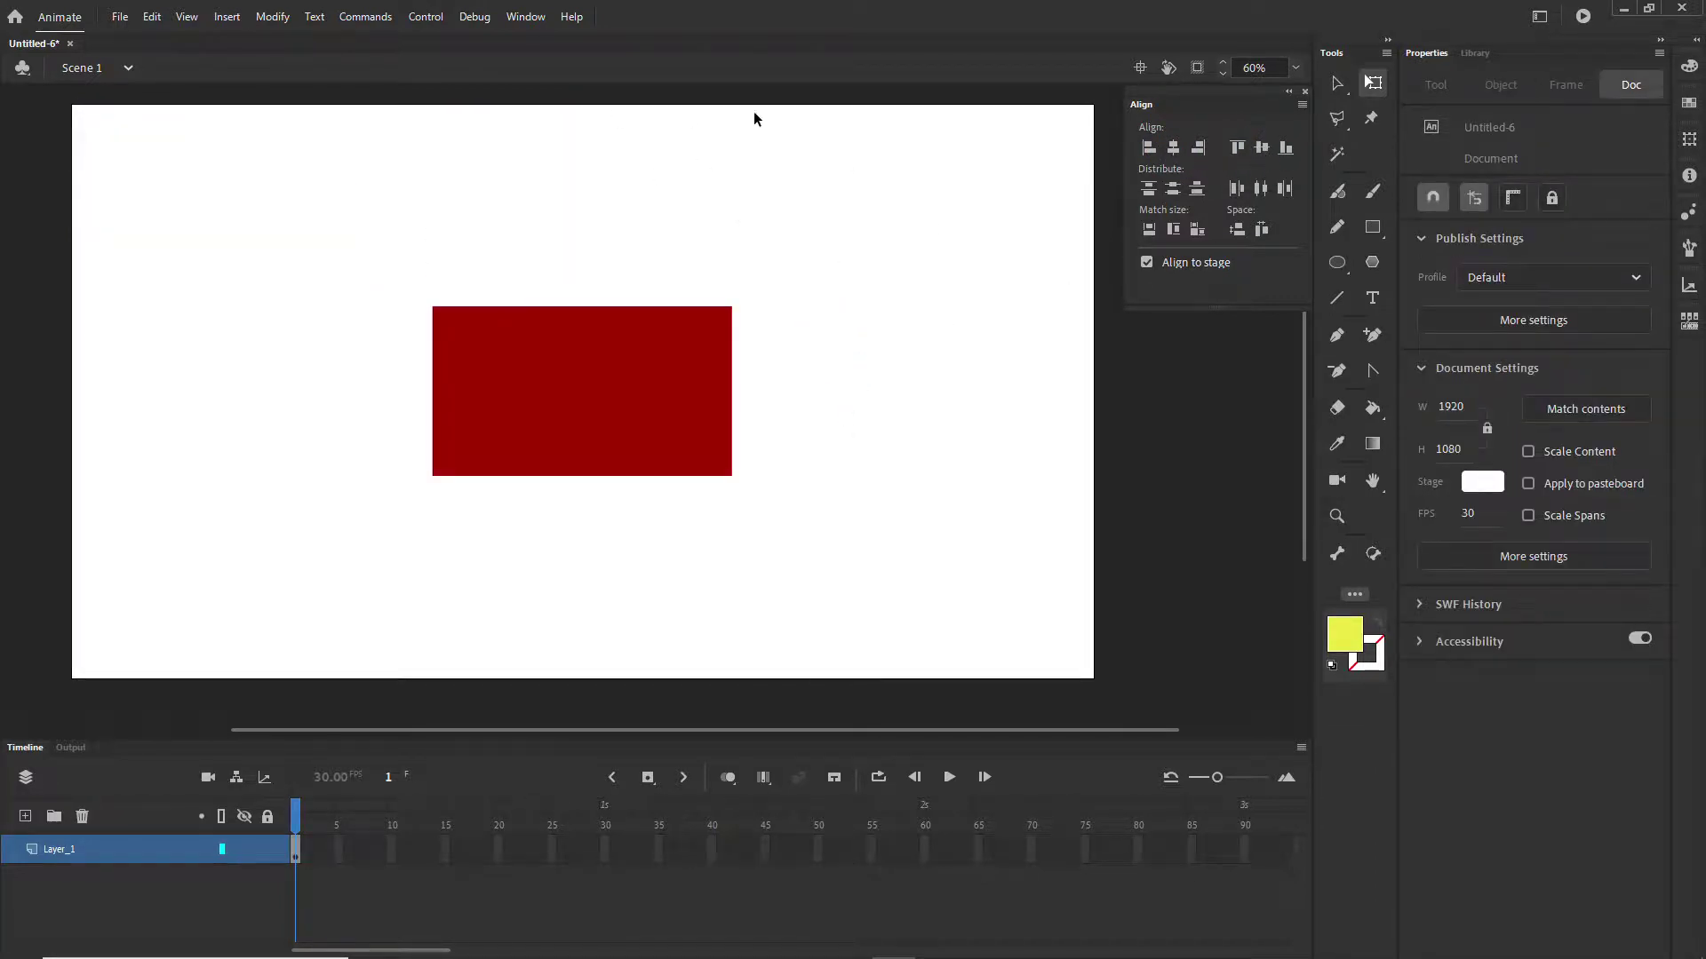
# - Match the red rectangle's width and height to the stage
pyautogui.click(533, 418)
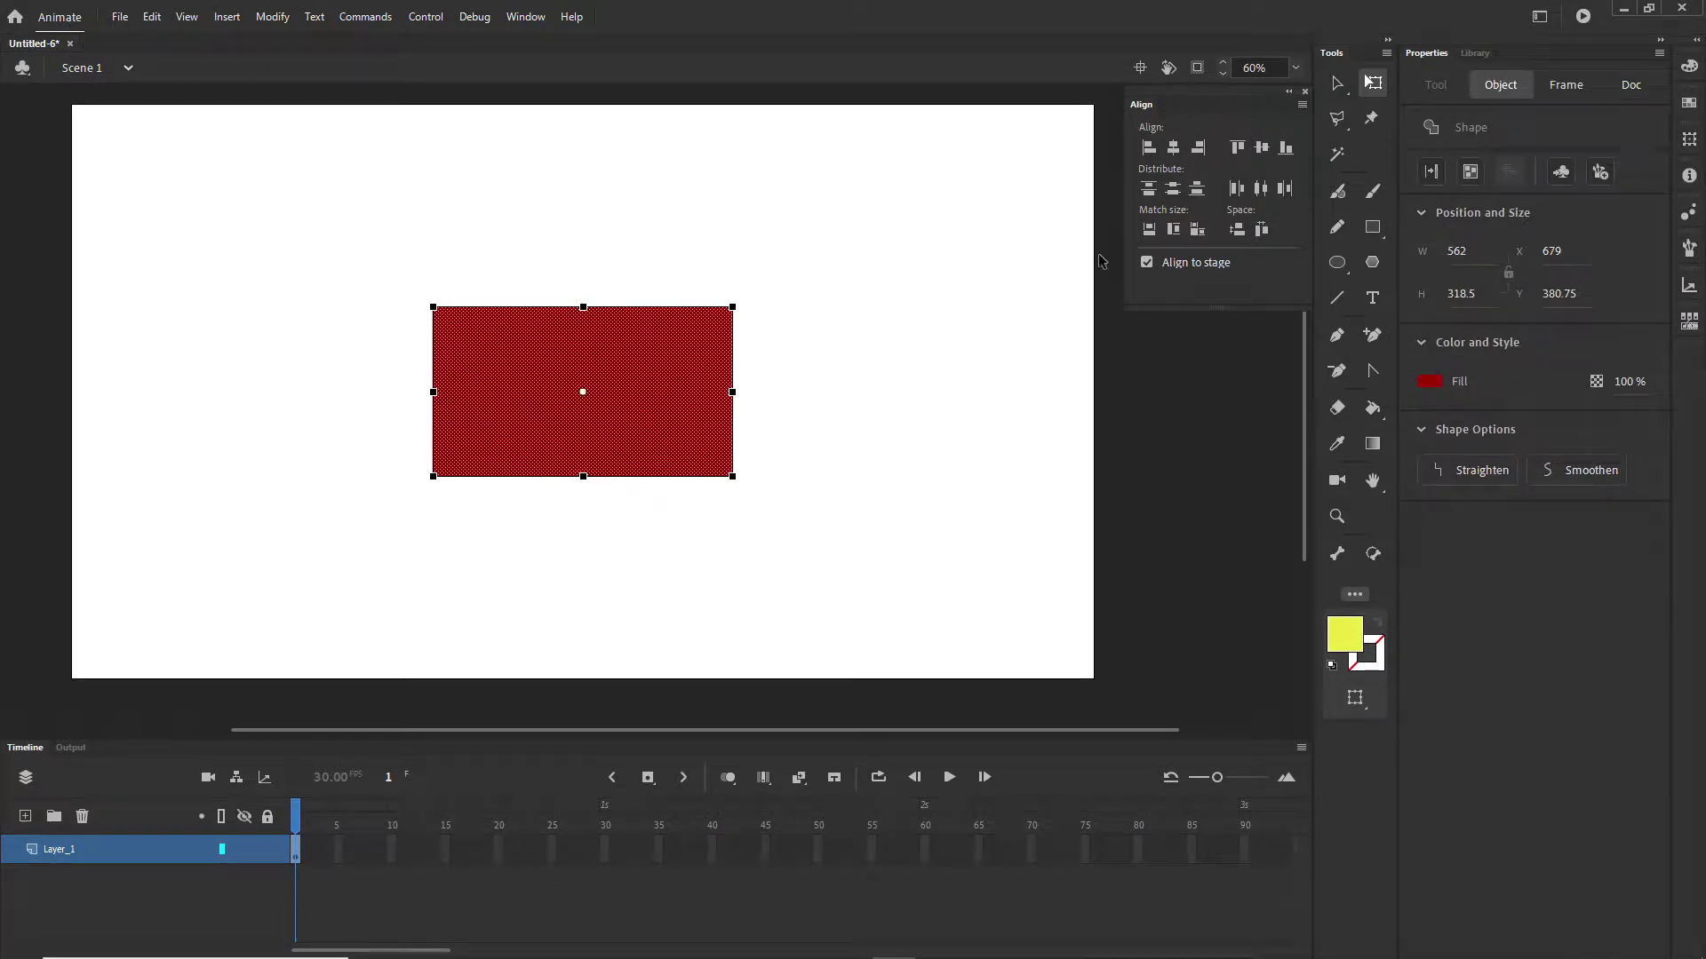
pyautogui.click(1149, 230)
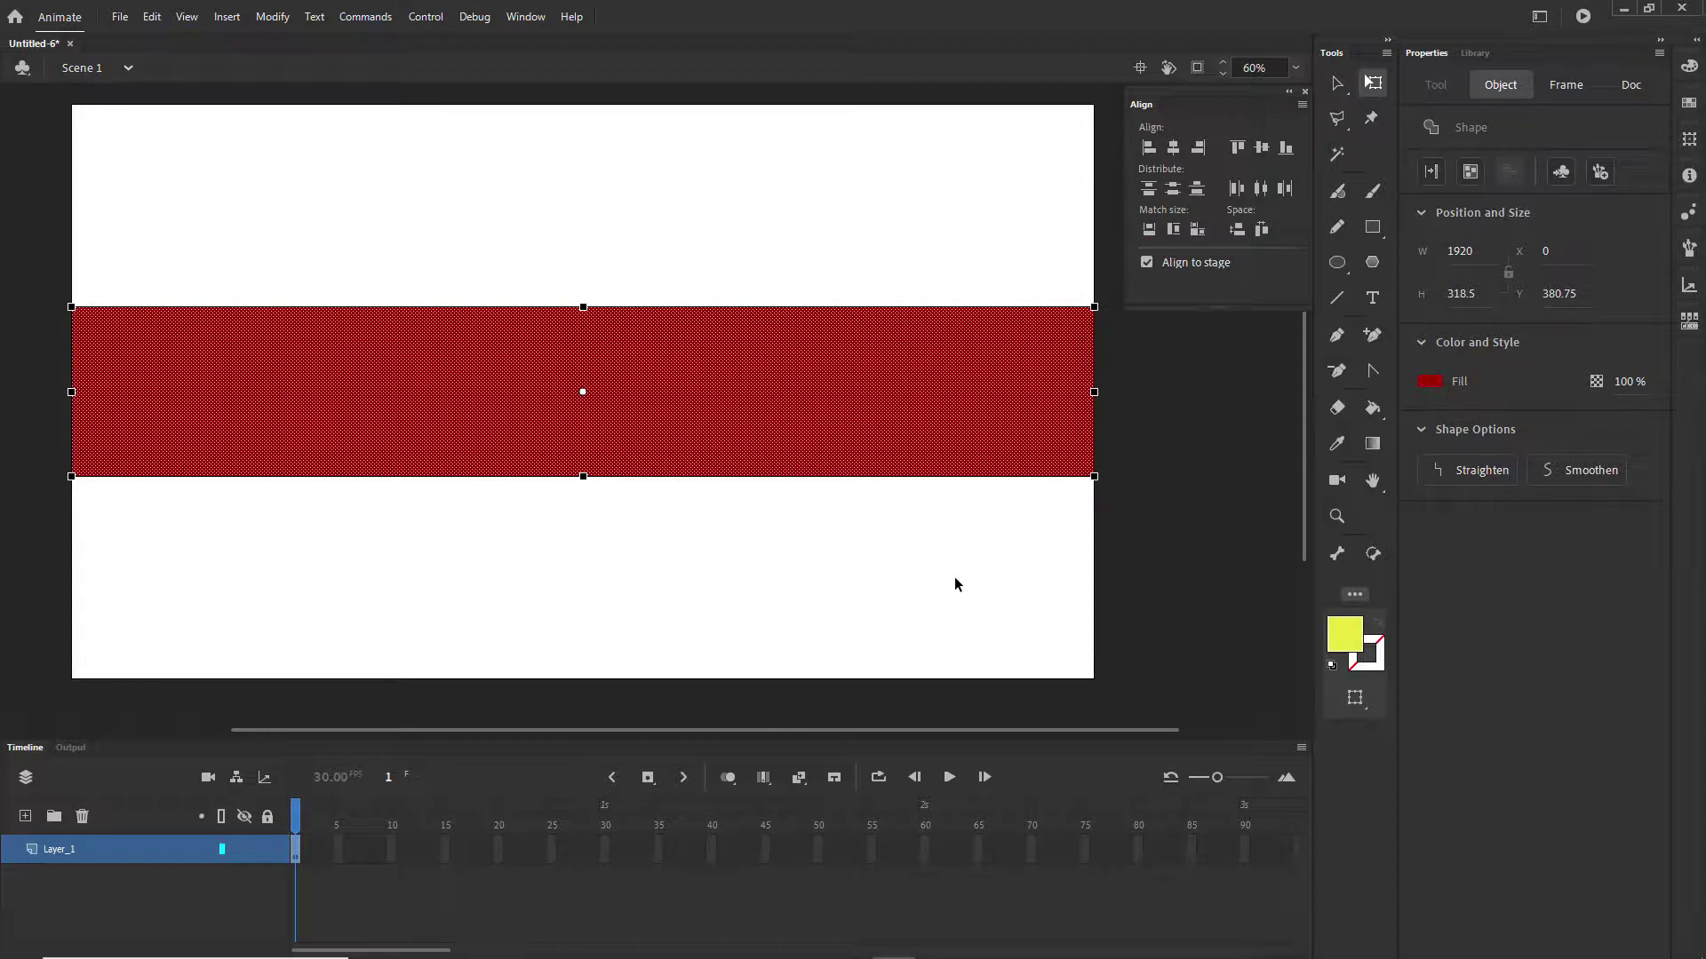
pyautogui.click(1172, 229)
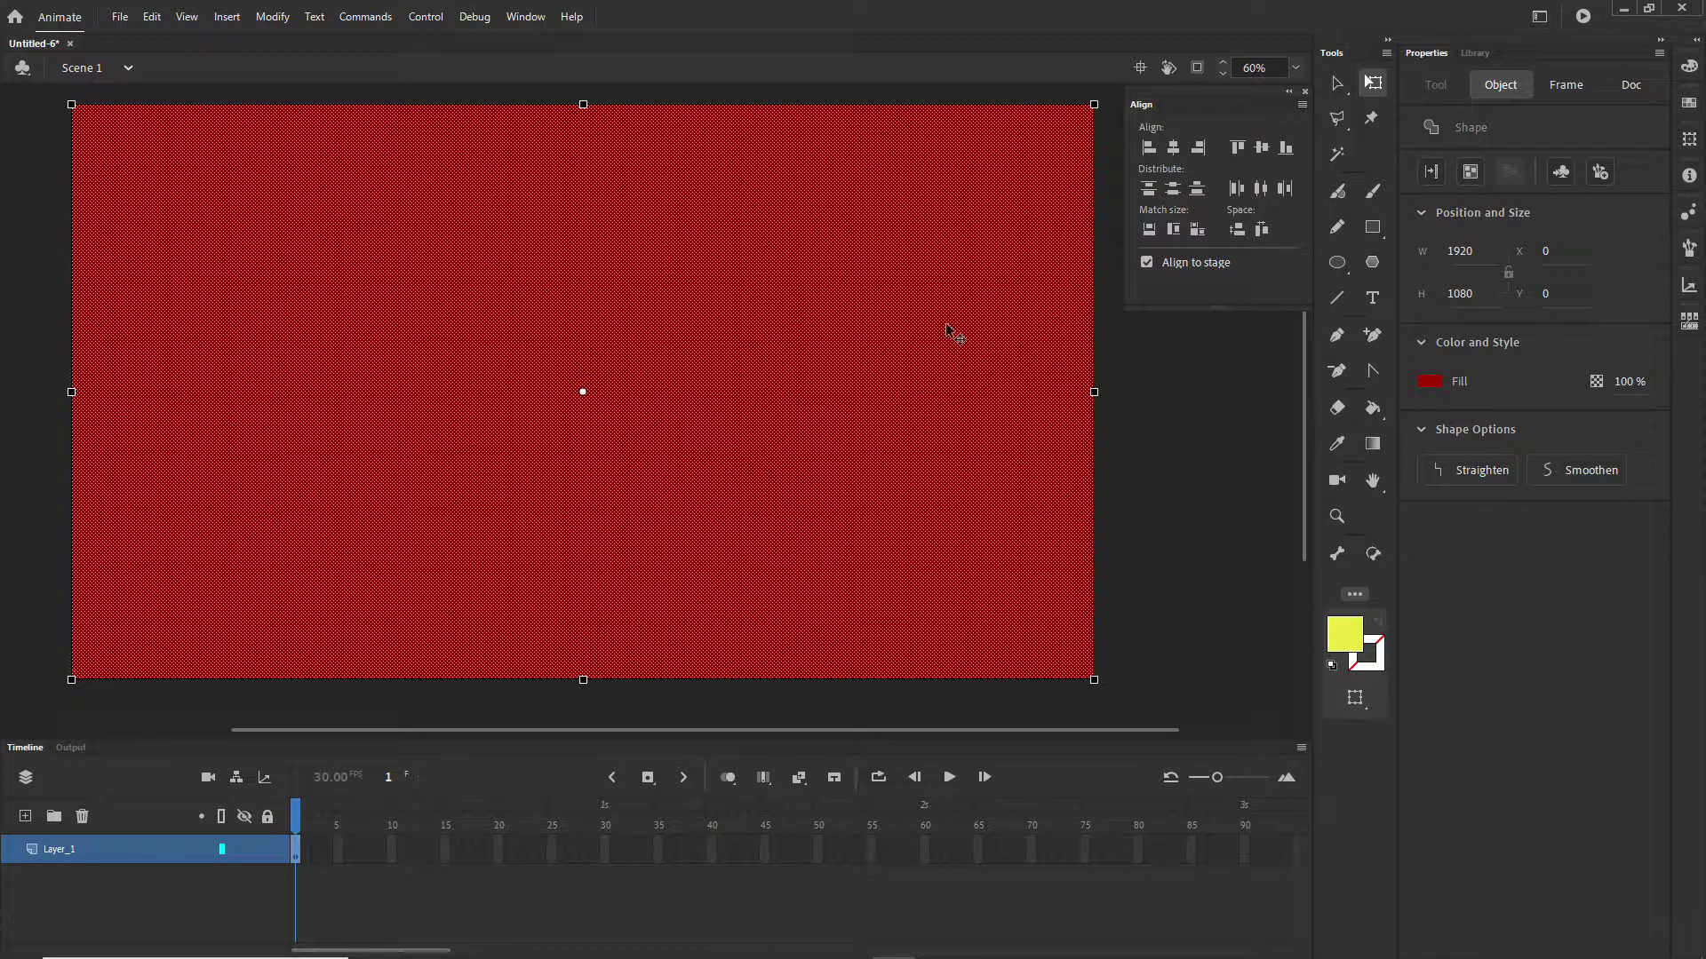
# - Deselect the rectangle and undo its height match
pyautogui.click(1190, 489)
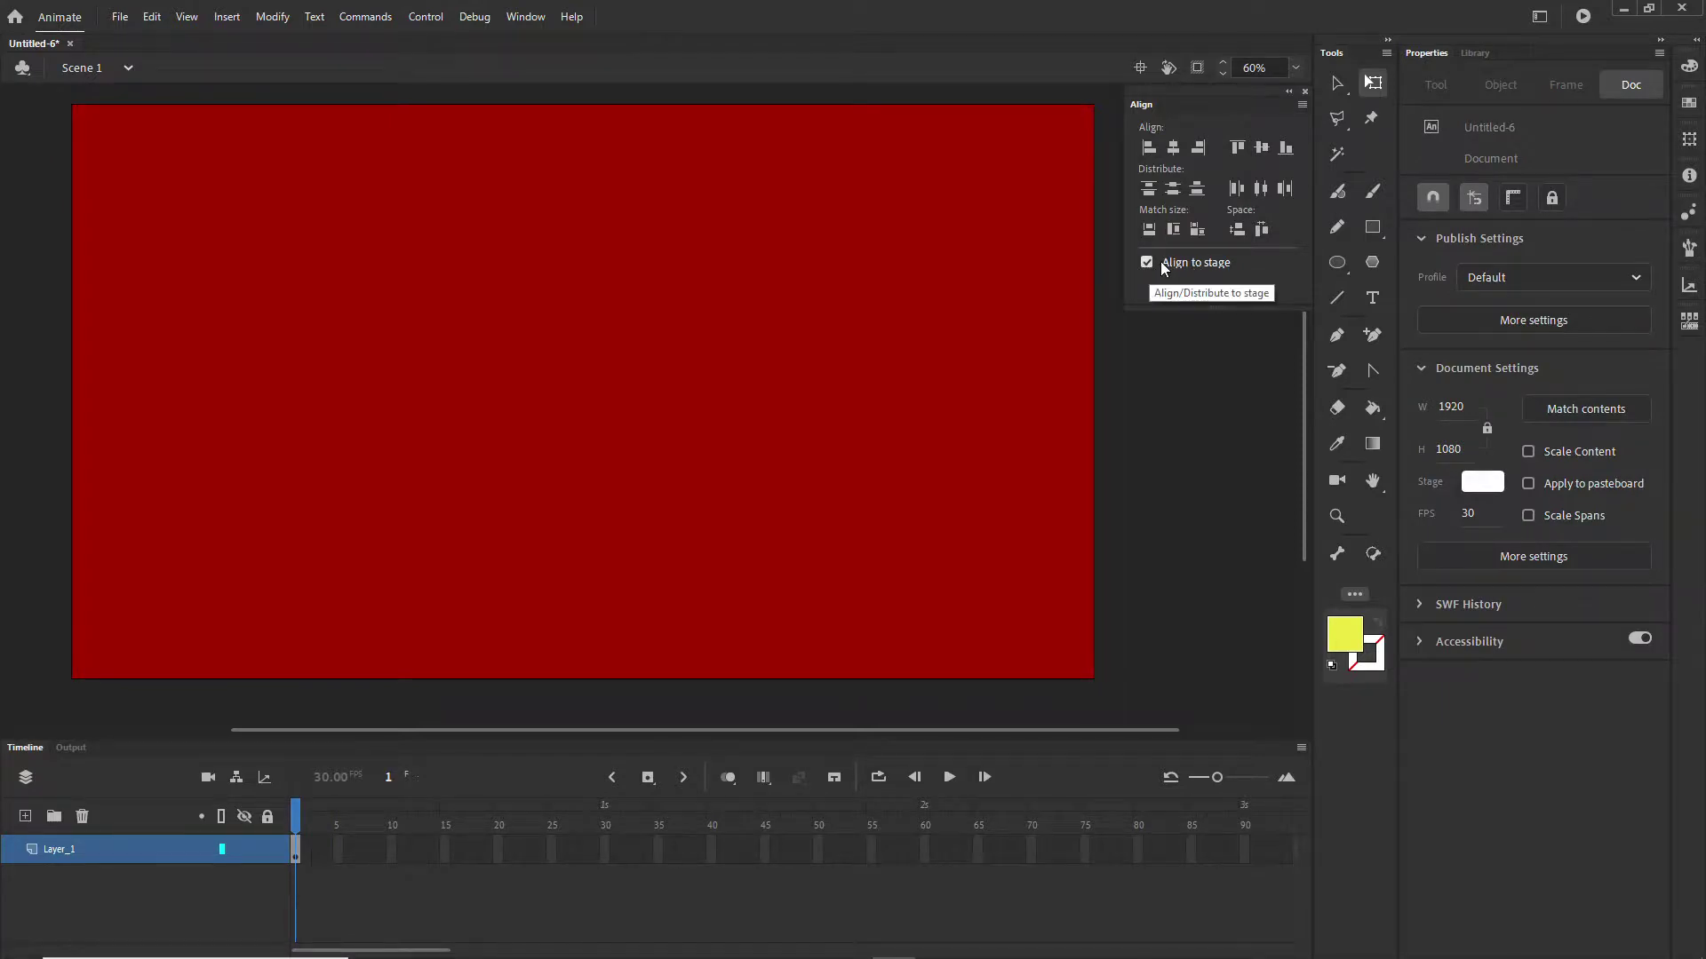
pyautogui.click(1094, 325)
pyautogui.hotkey('ctrl', 'z')
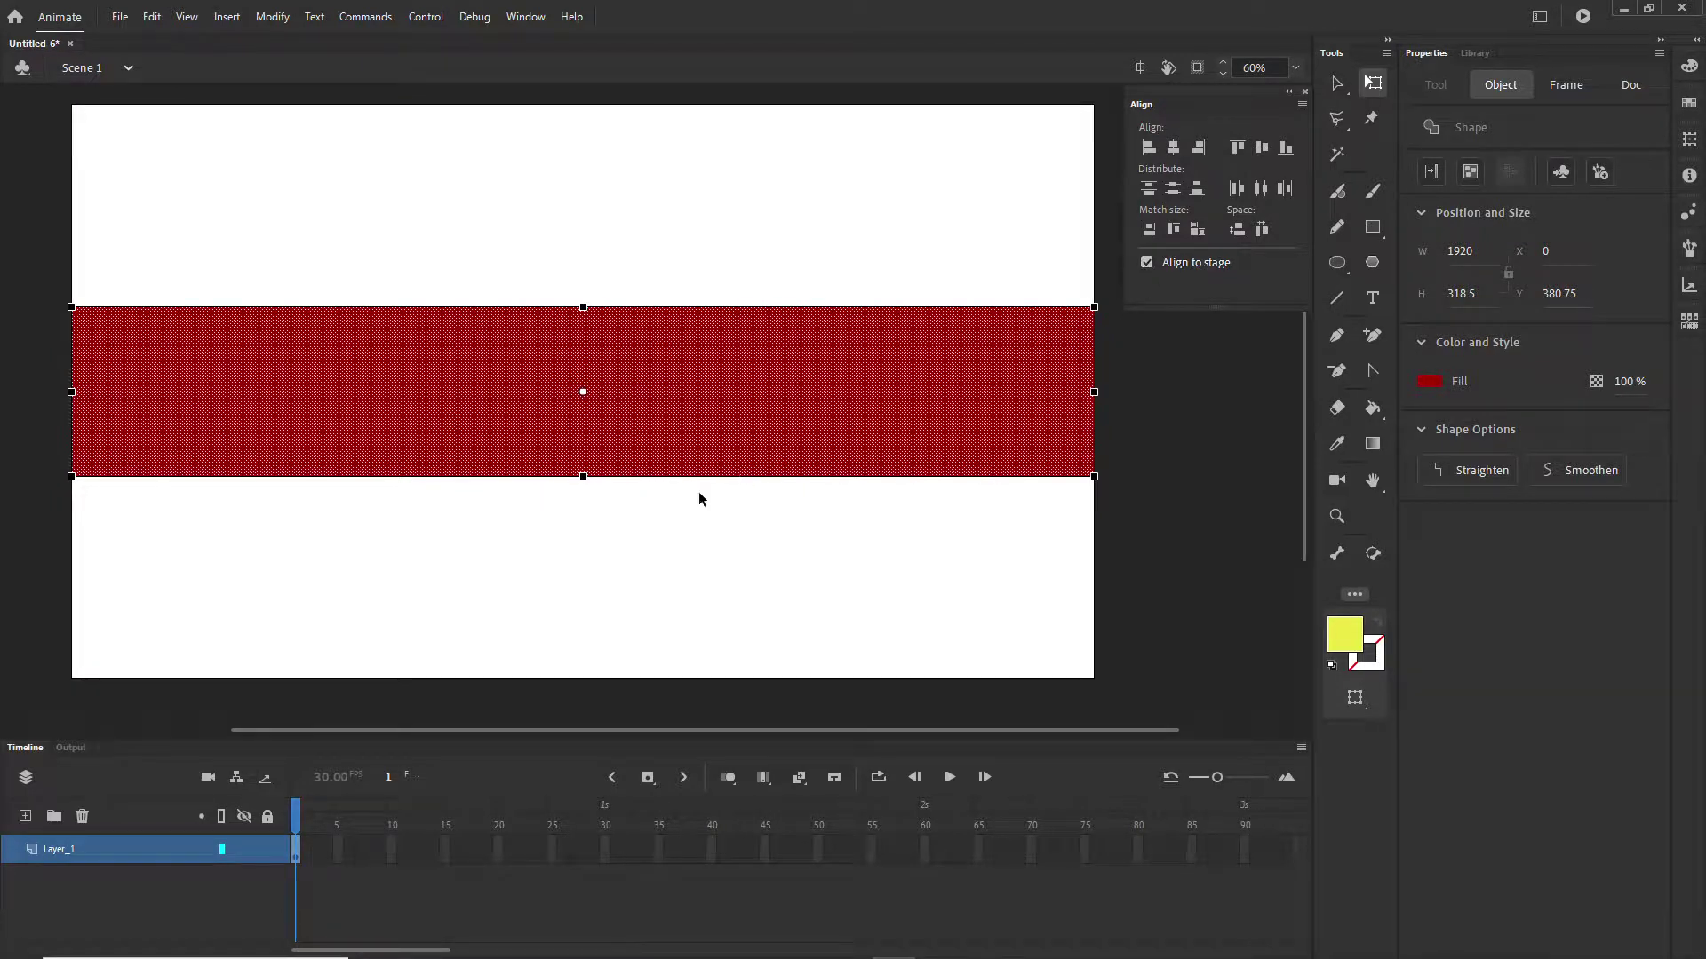
# - Move the red rectangle up to about Y 231, narrow it to about 326 px wide and deselect it
pyautogui.click(731, 518)
pyautogui.moveTo(724, 449); pyautogui.dragTo(740, 355)
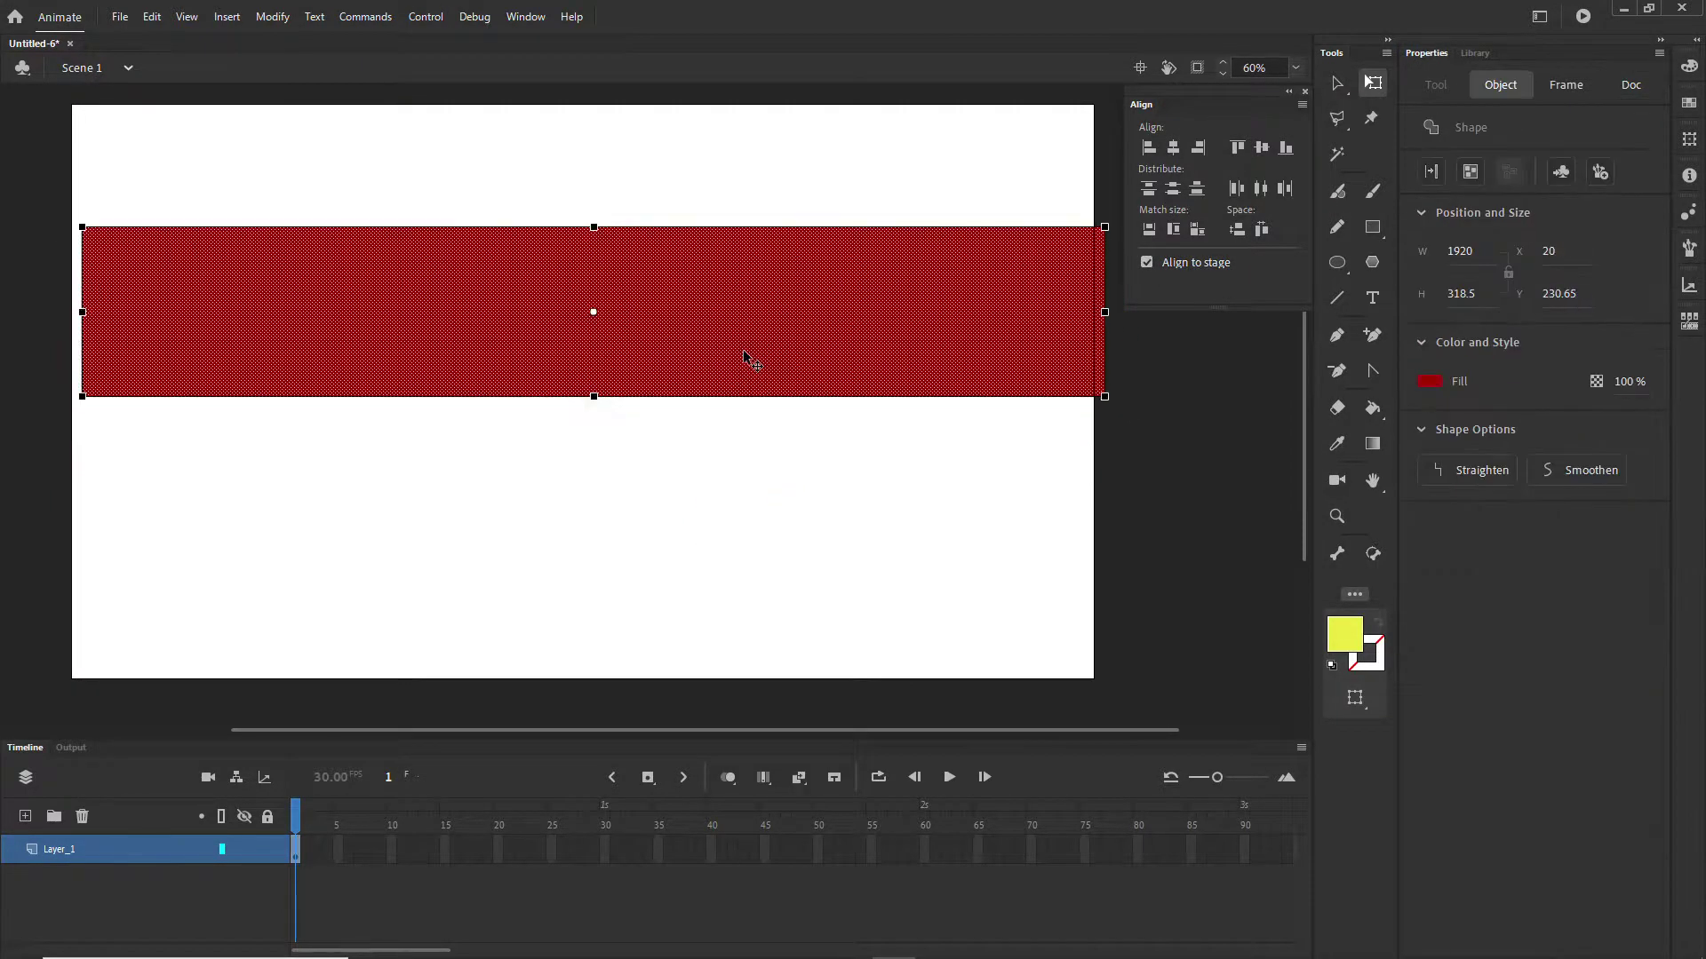
pyautogui.moveTo(1104, 316); pyautogui.dragTo(659, 318)
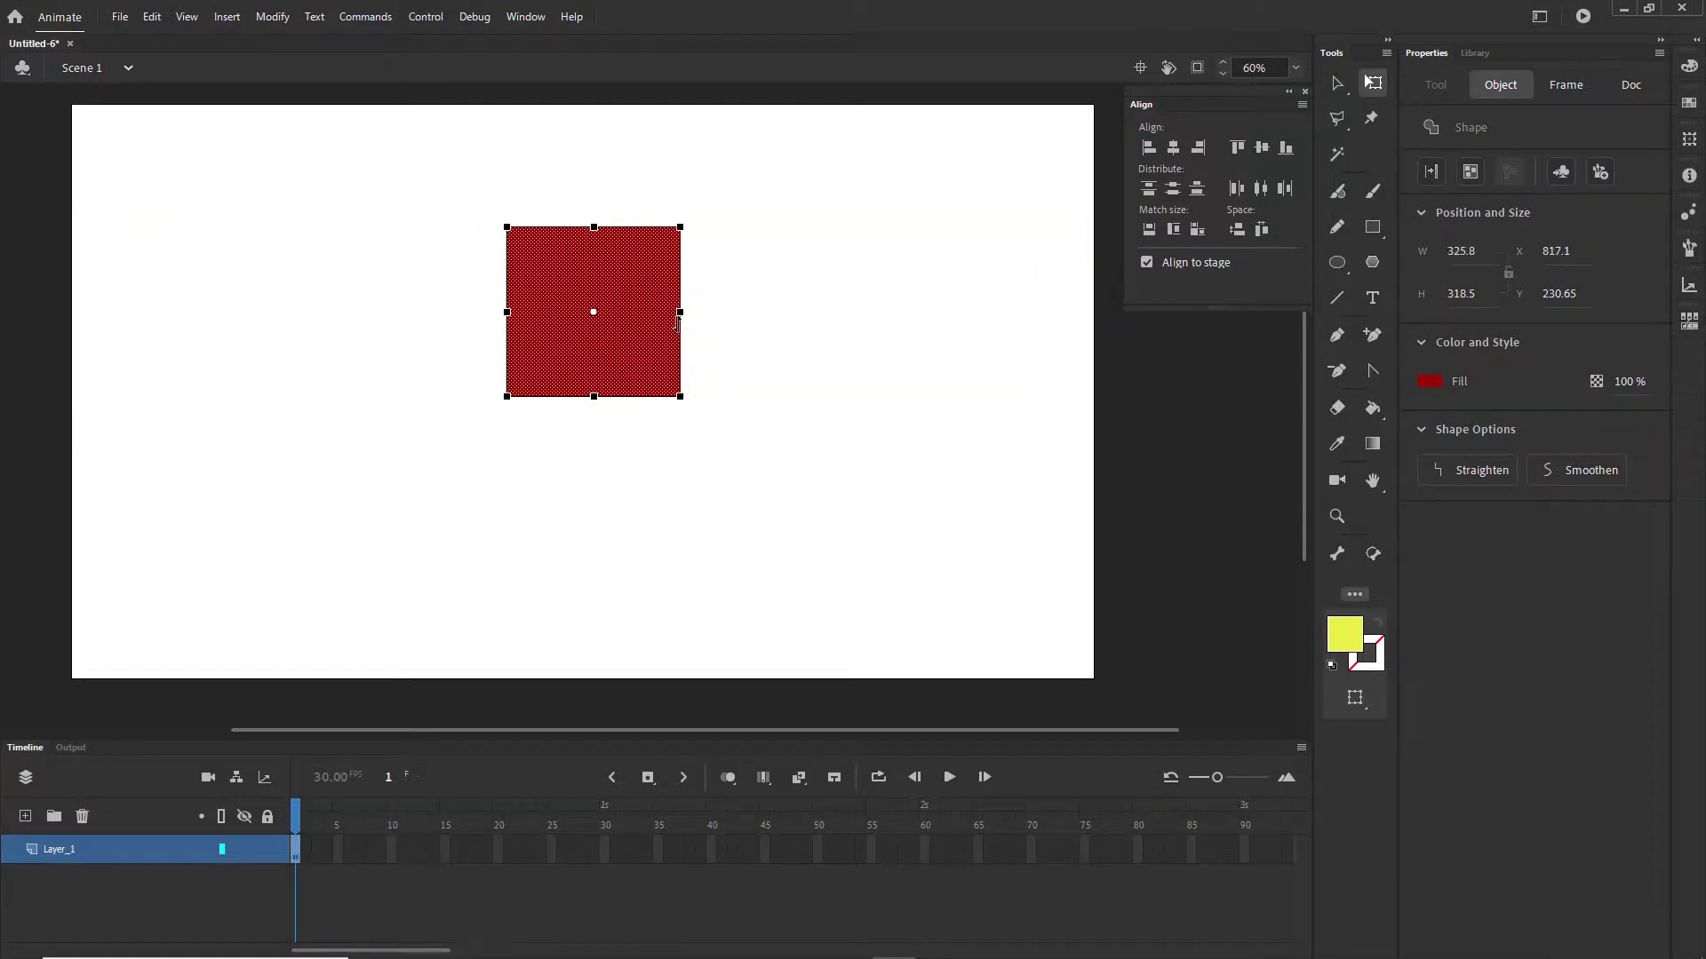
pyautogui.click(837, 360)
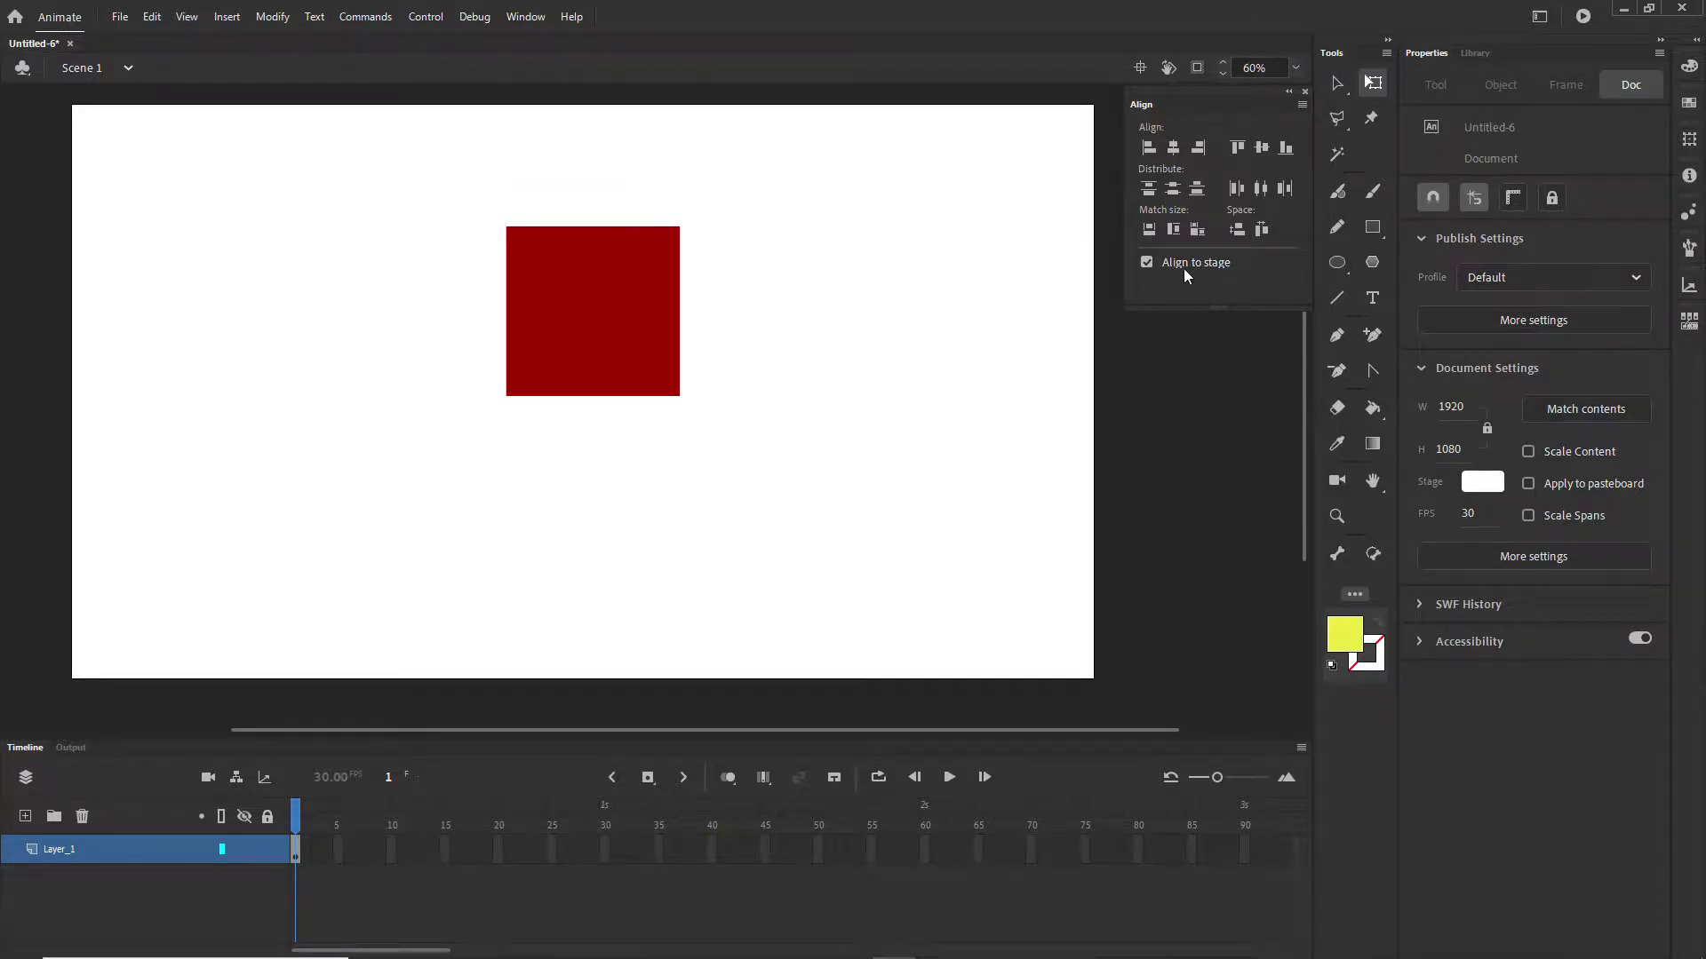
# - Open the Transform panel and collapse the Align panel
pyautogui.click(1688, 139)
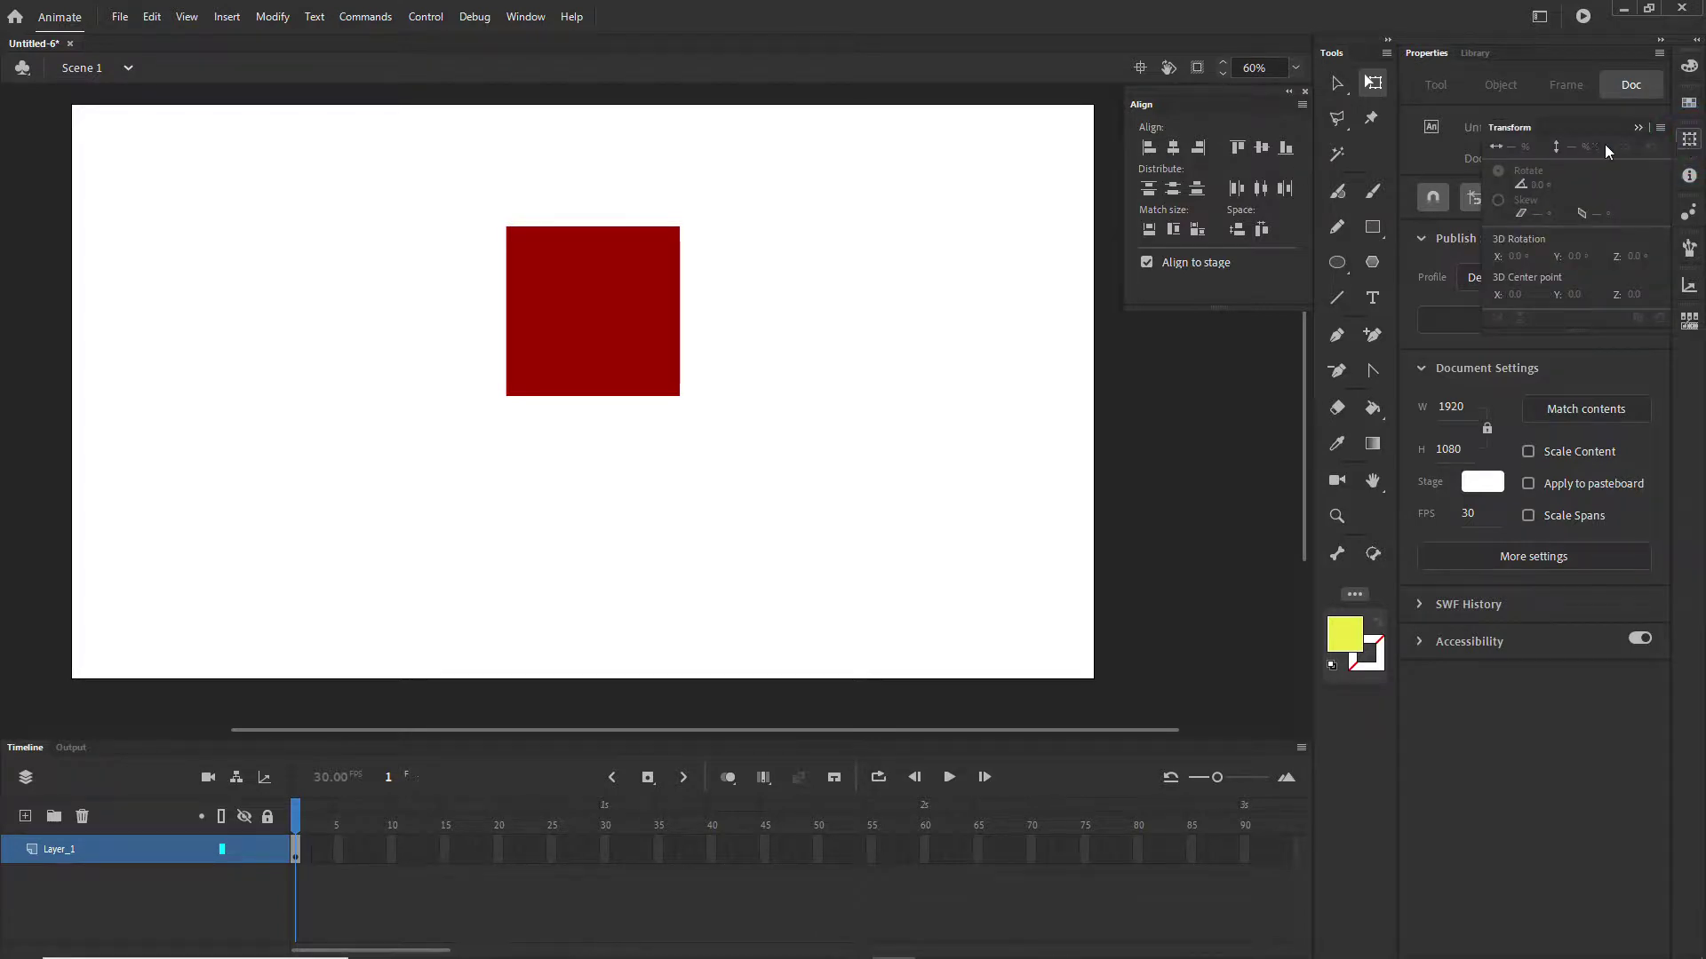
pyautogui.click(1289, 92)
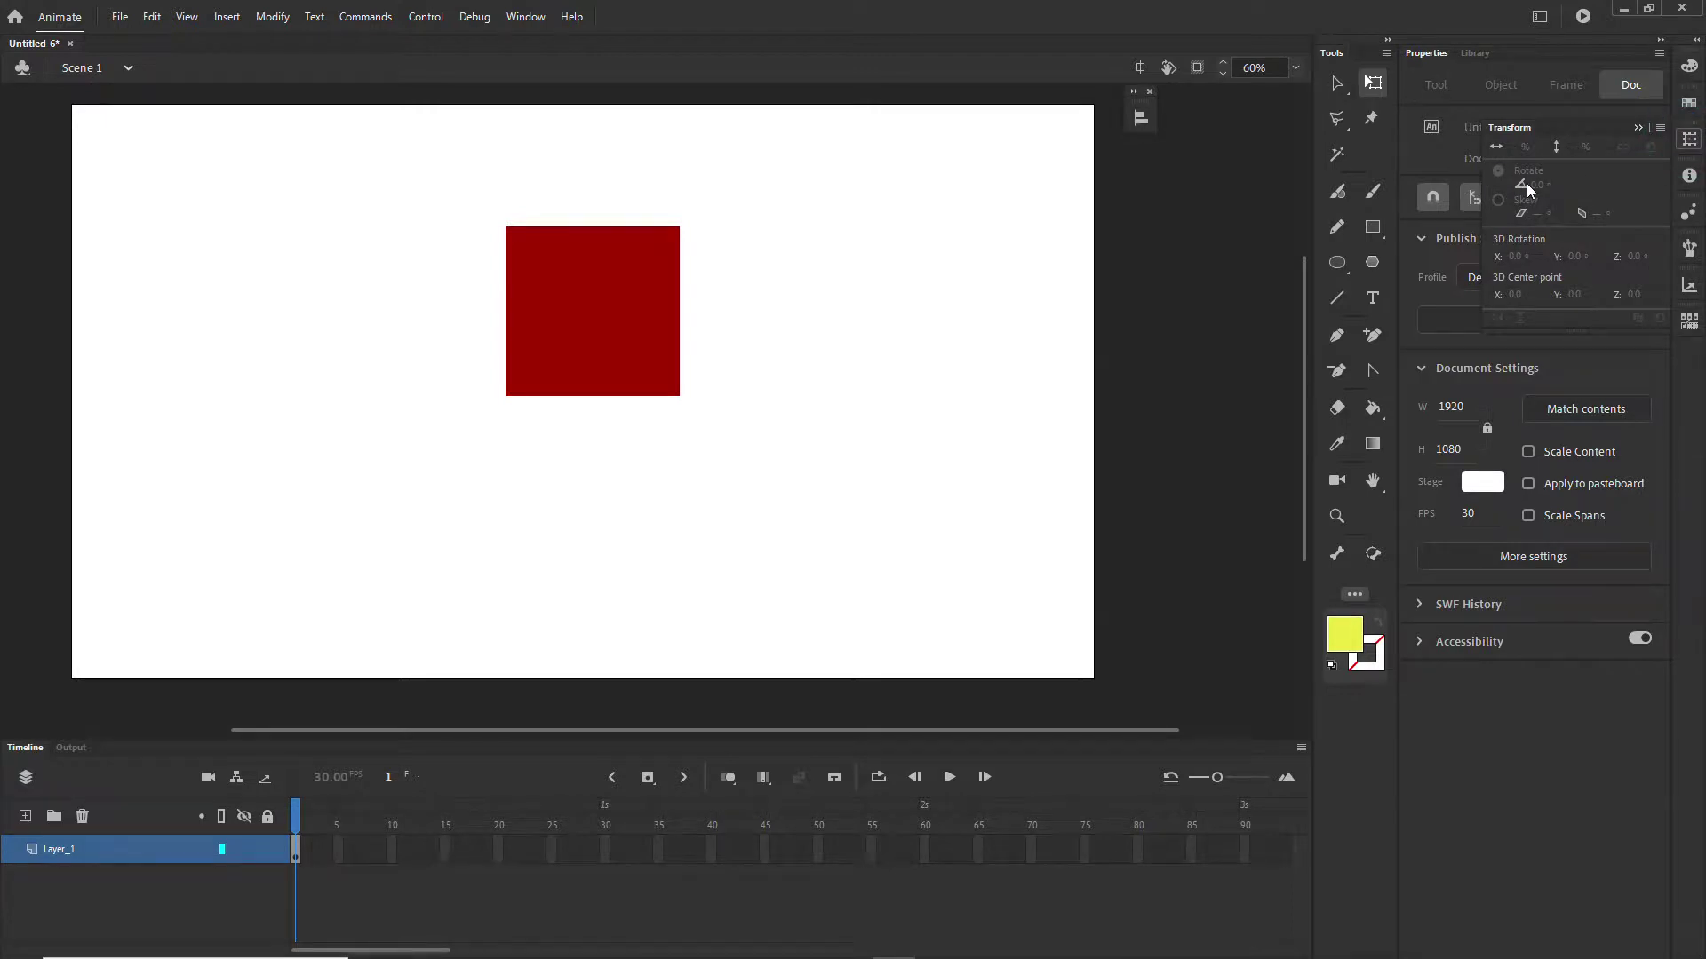
pyautogui.click(761, 311)
# - Move the red square to about X 969, Y 314 and stretch it wider with Free Transform
pyautogui.click(621, 313)
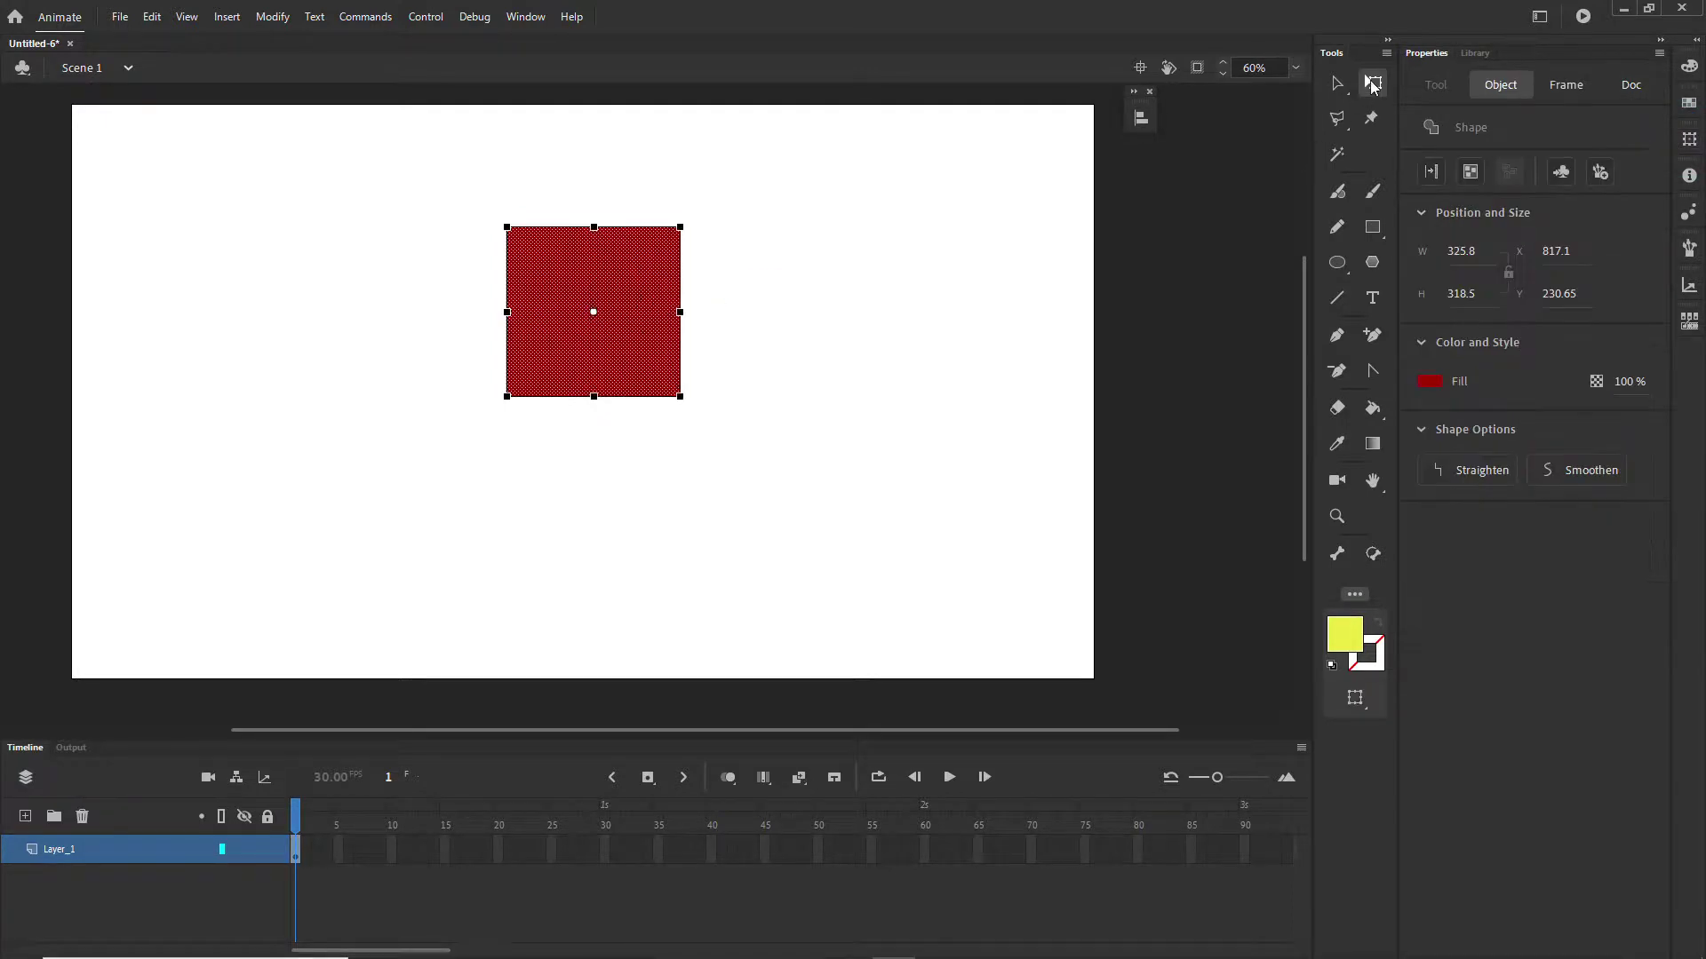
pyautogui.moveTo(598, 354); pyautogui.dragTo(679, 399)
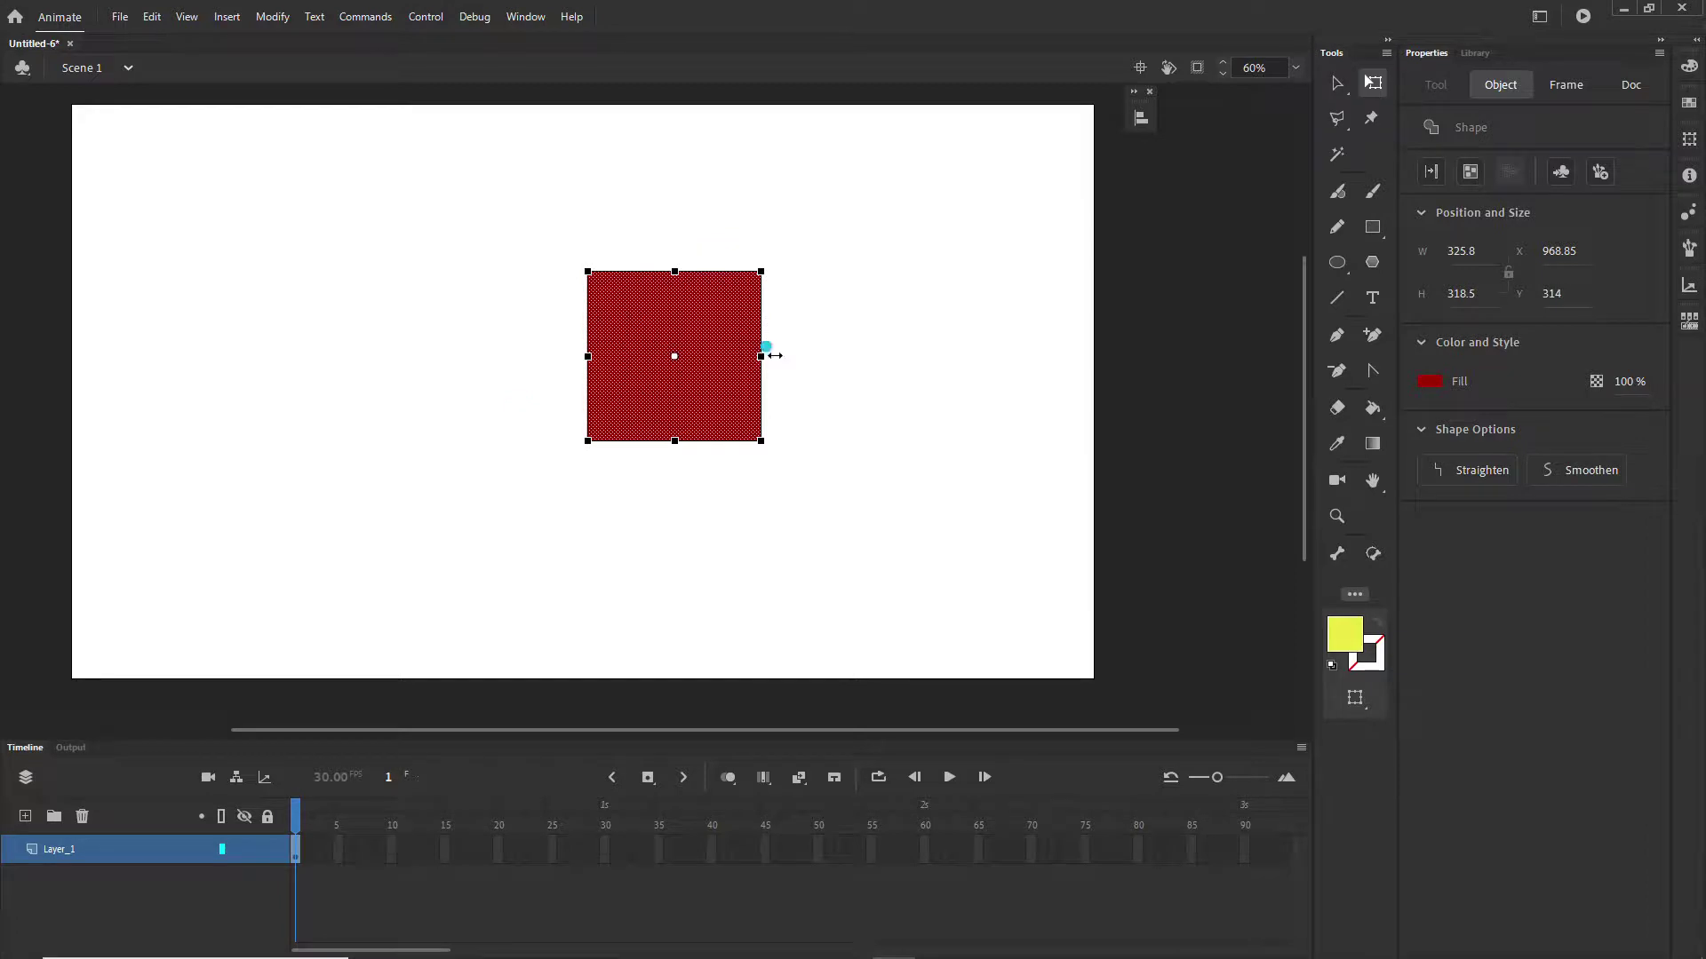
pyautogui.moveTo(775, 355); pyautogui.dragTo(948, 356)
# - Float the Transform panel beside the stage and close the Align panel
pyautogui.moveTo(1689, 138); pyautogui.dragTo(1176, 140)
pyautogui.click(1175, 233)
pyautogui.click(1149, 92)
# - Move the red rectangle lower on the stage and scale it to about 308% width and 77% height
pyautogui.moveTo(725, 349); pyautogui.dragTo(701, 420)
pyautogui.moveTo(1146, 164); pyautogui.dragTo(1180, 190)
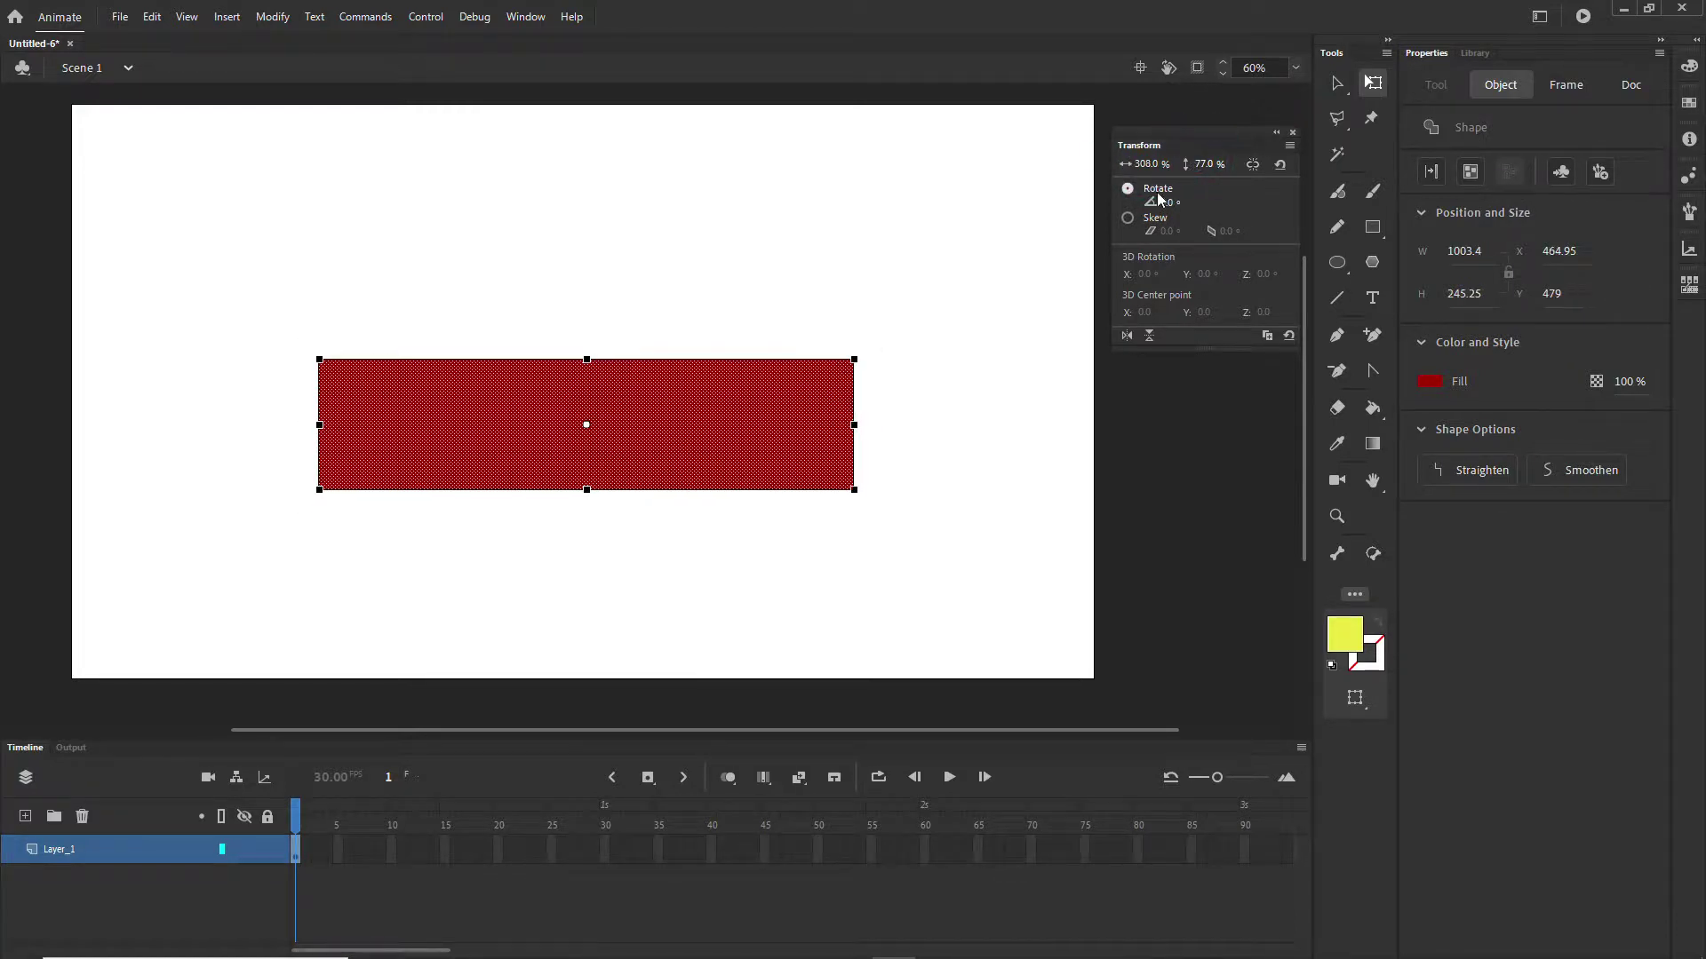
# - Adjust the rectangle's rotation angle and flip it horizontally and vertically
pyautogui.click(1148, 199)
pyautogui.click(1127, 189)
pyautogui.moveTo(1167, 203)
pyautogui.mouseDown()
pyautogui.moveTo(1199, 203)
pyautogui.moveTo(1163, 231)
pyautogui.mouseUp()
pyautogui.click(1127, 336)
pyautogui.click(1149, 336)
# - Reset the red rectangle's transformation and close the Transform panel
pyautogui.click(1288, 336)
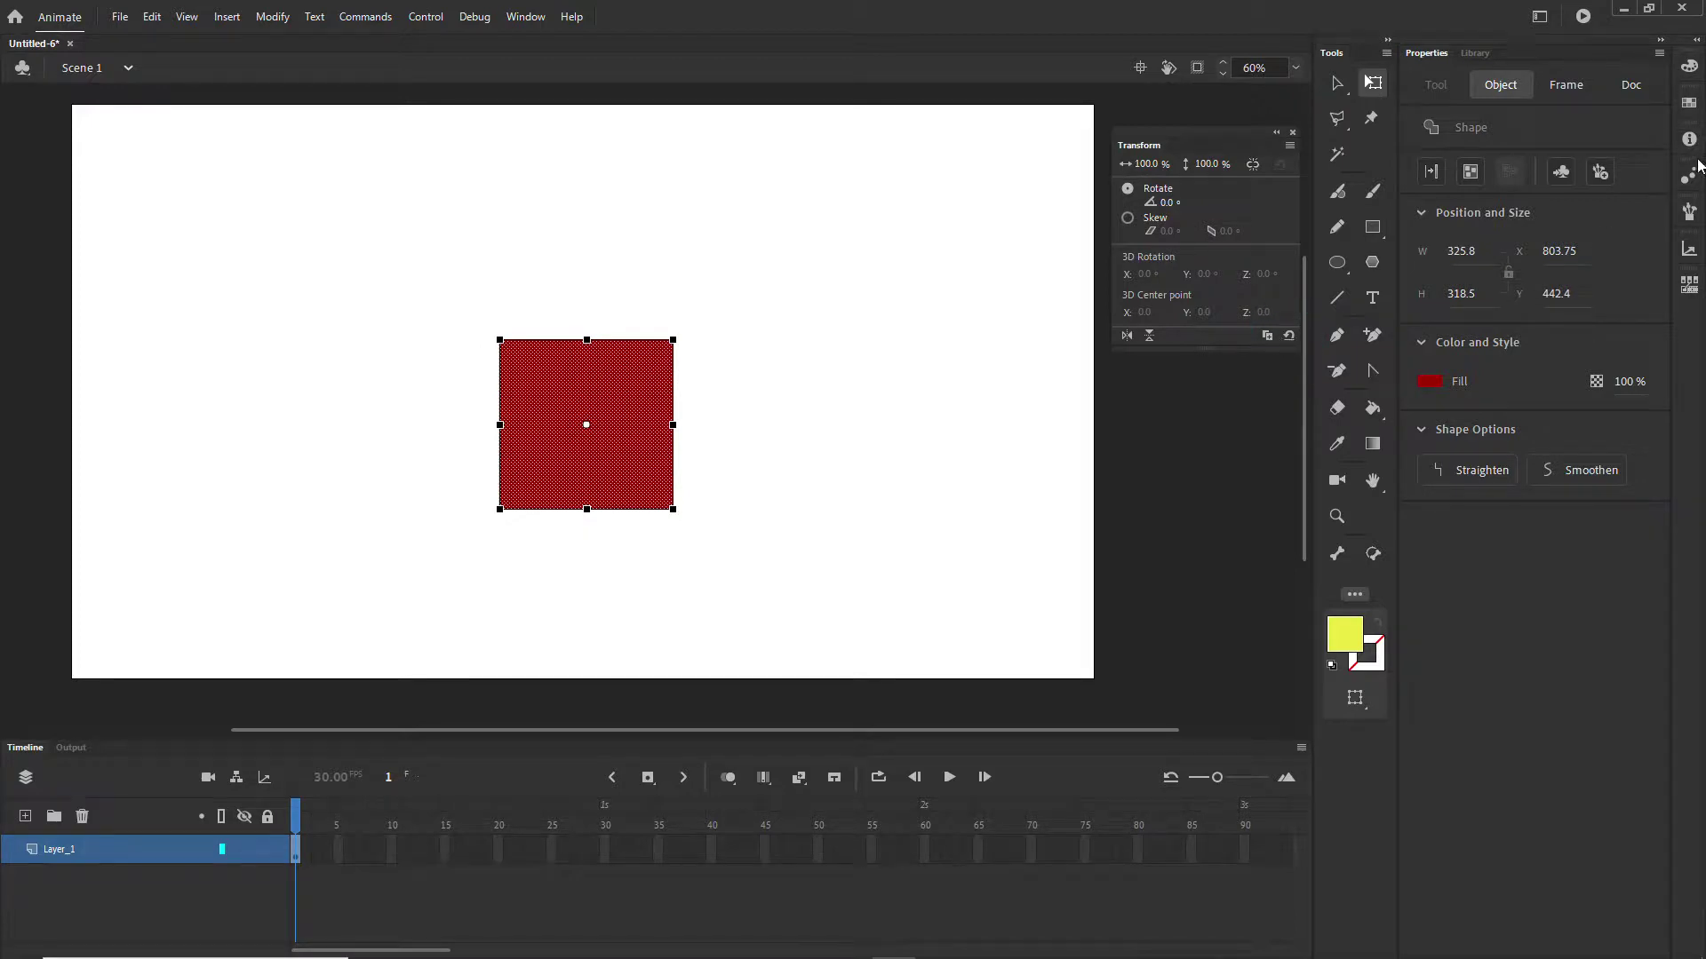
pyautogui.click(1292, 133)
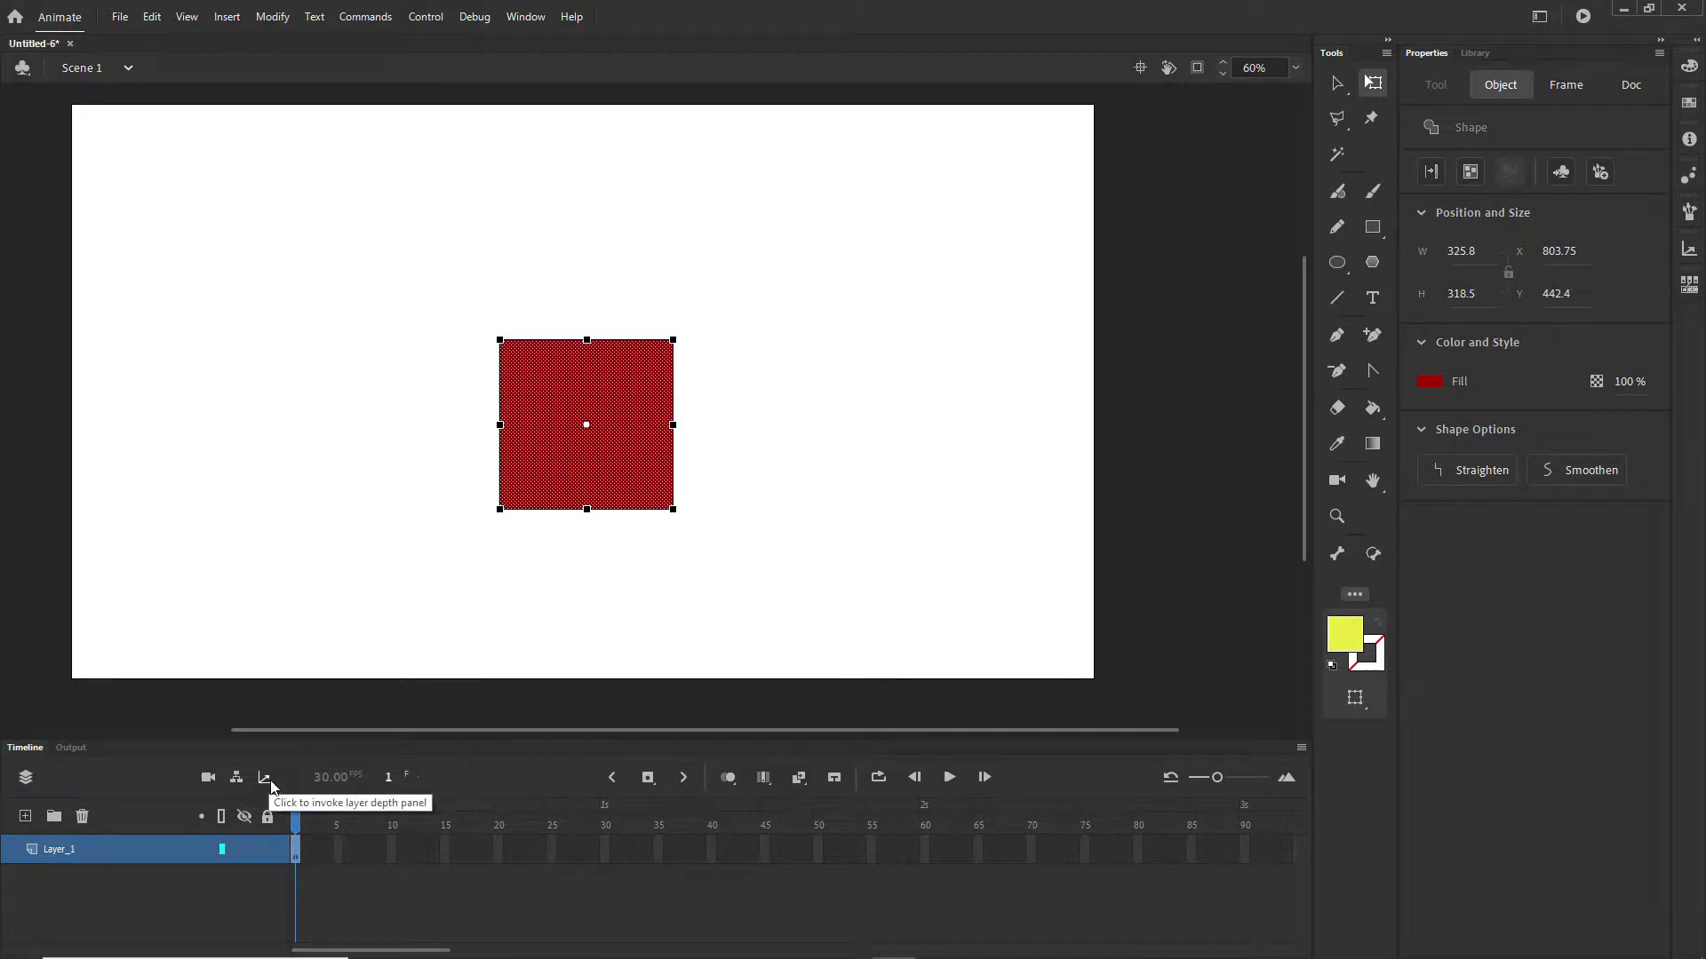
# - Open the Brush Library as a floating panel over the stage
pyautogui.click(1689, 211)
pyautogui.moveTo(1689, 211)
pyautogui.mouseDown()
pyautogui.moveTo(1203, 210)
pyautogui.moveTo(1034, 105)
pyautogui.mouseUp()
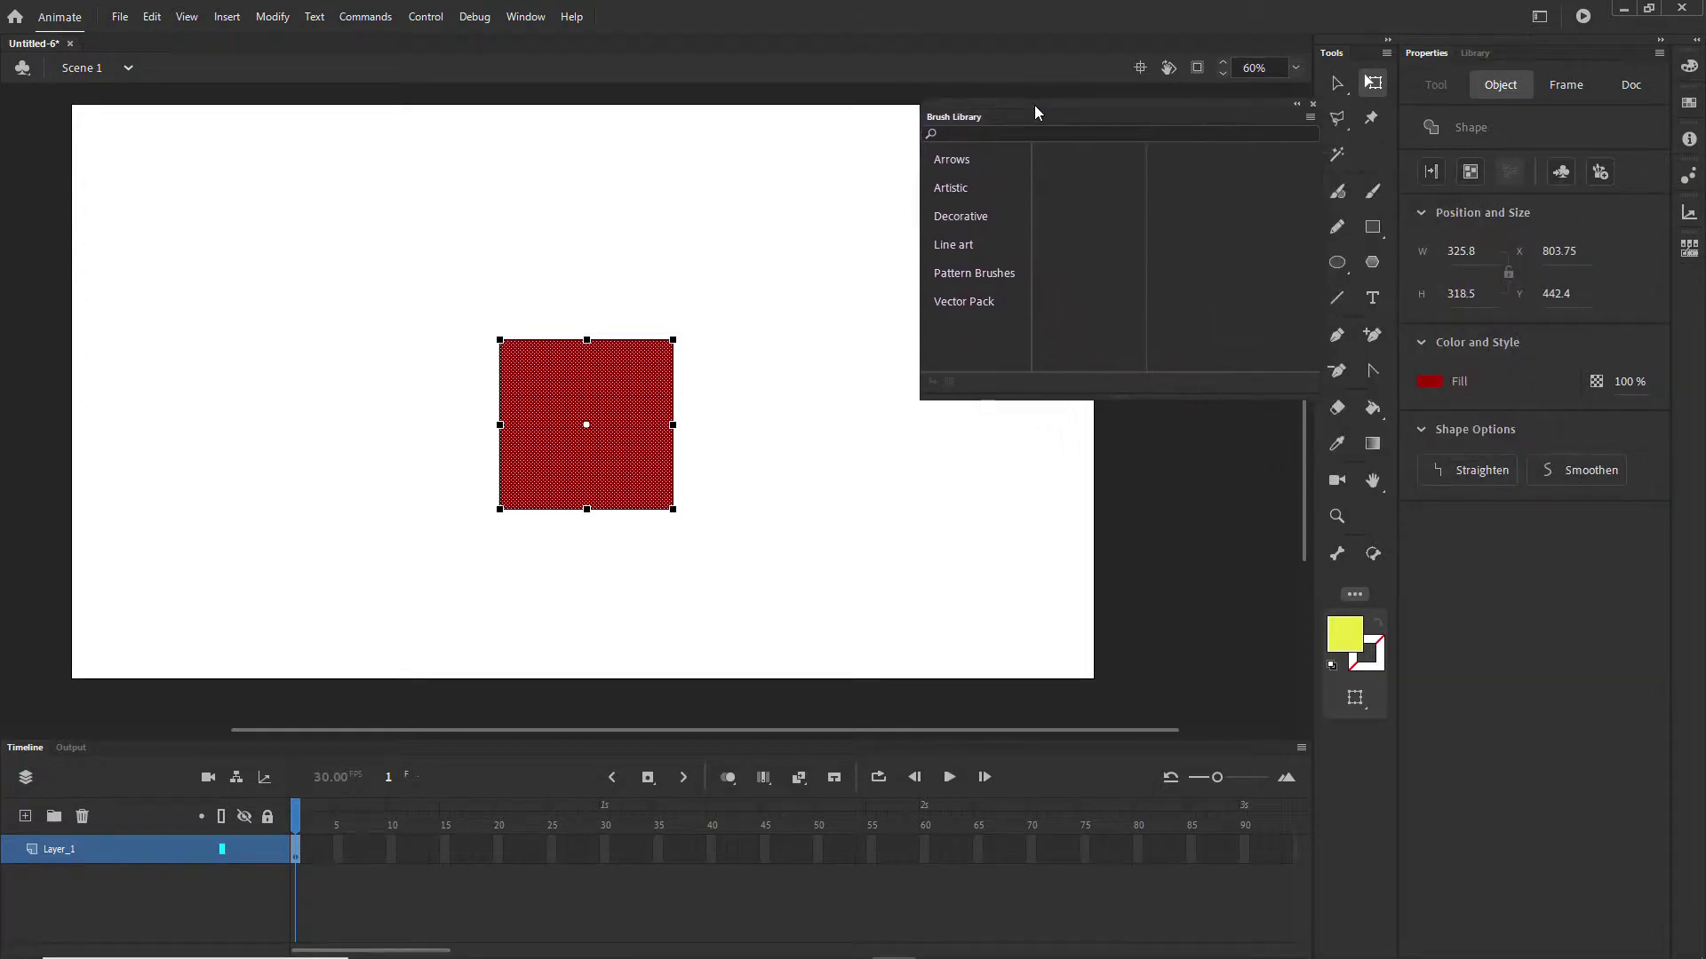
# - Examine the brushes in the Arrows, Artistic and Decorative categories of the Brush Library
pyautogui.click(943, 160)
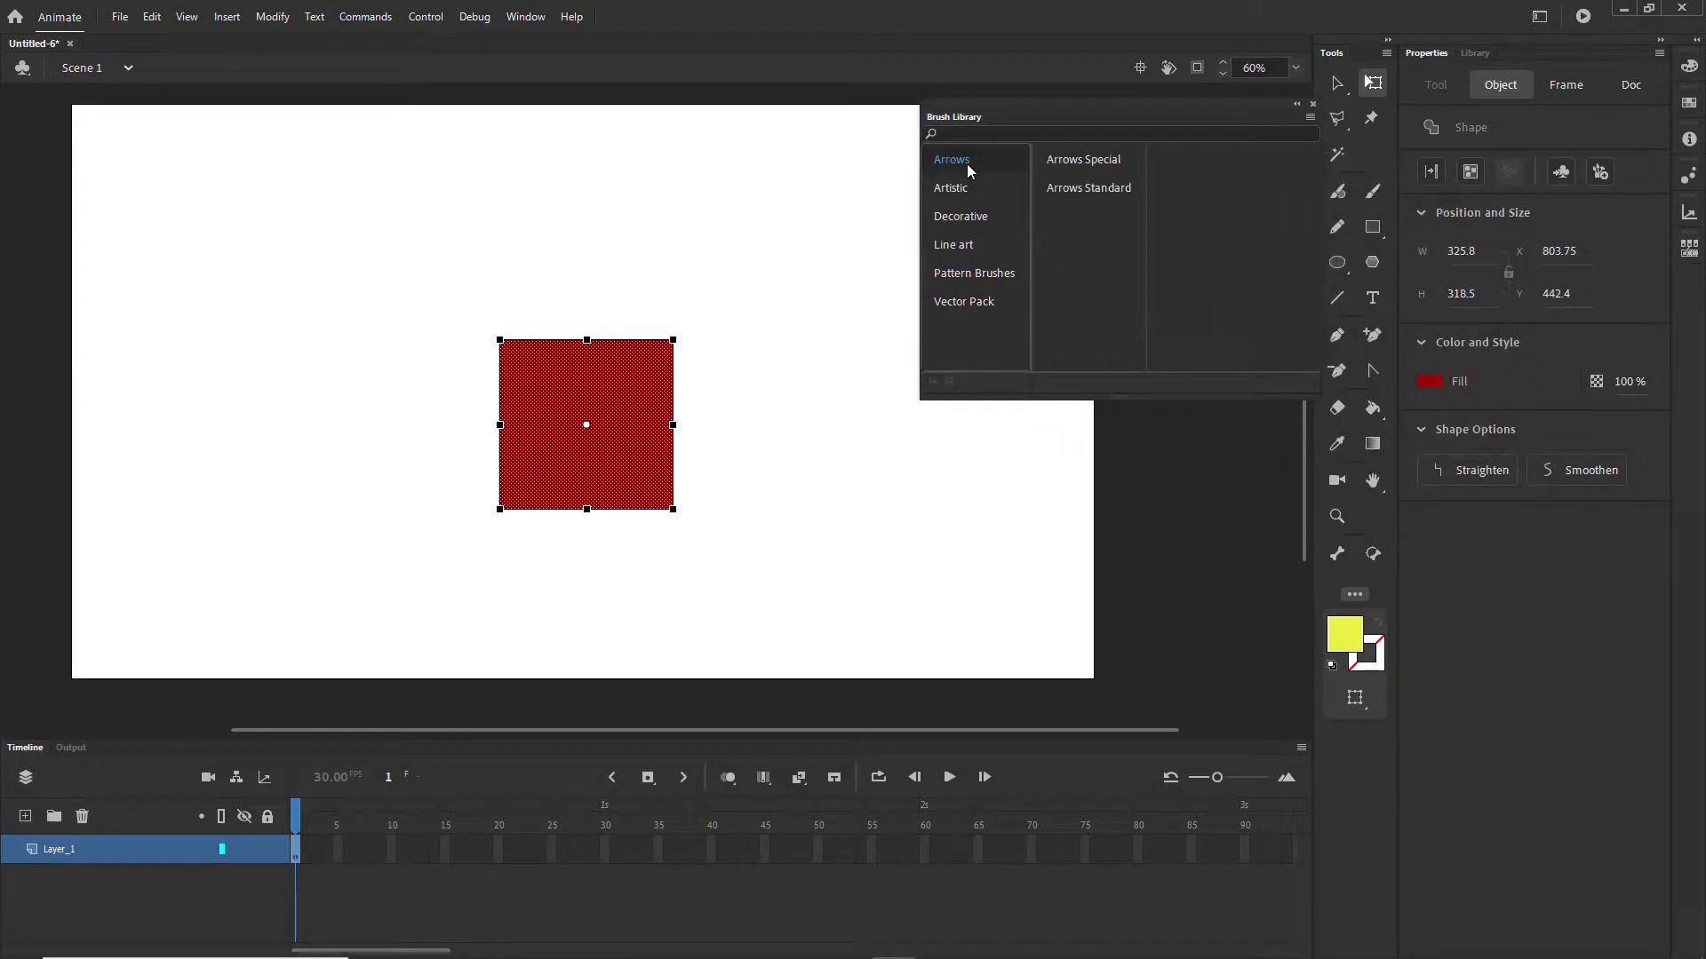
pyautogui.click(1095, 163)
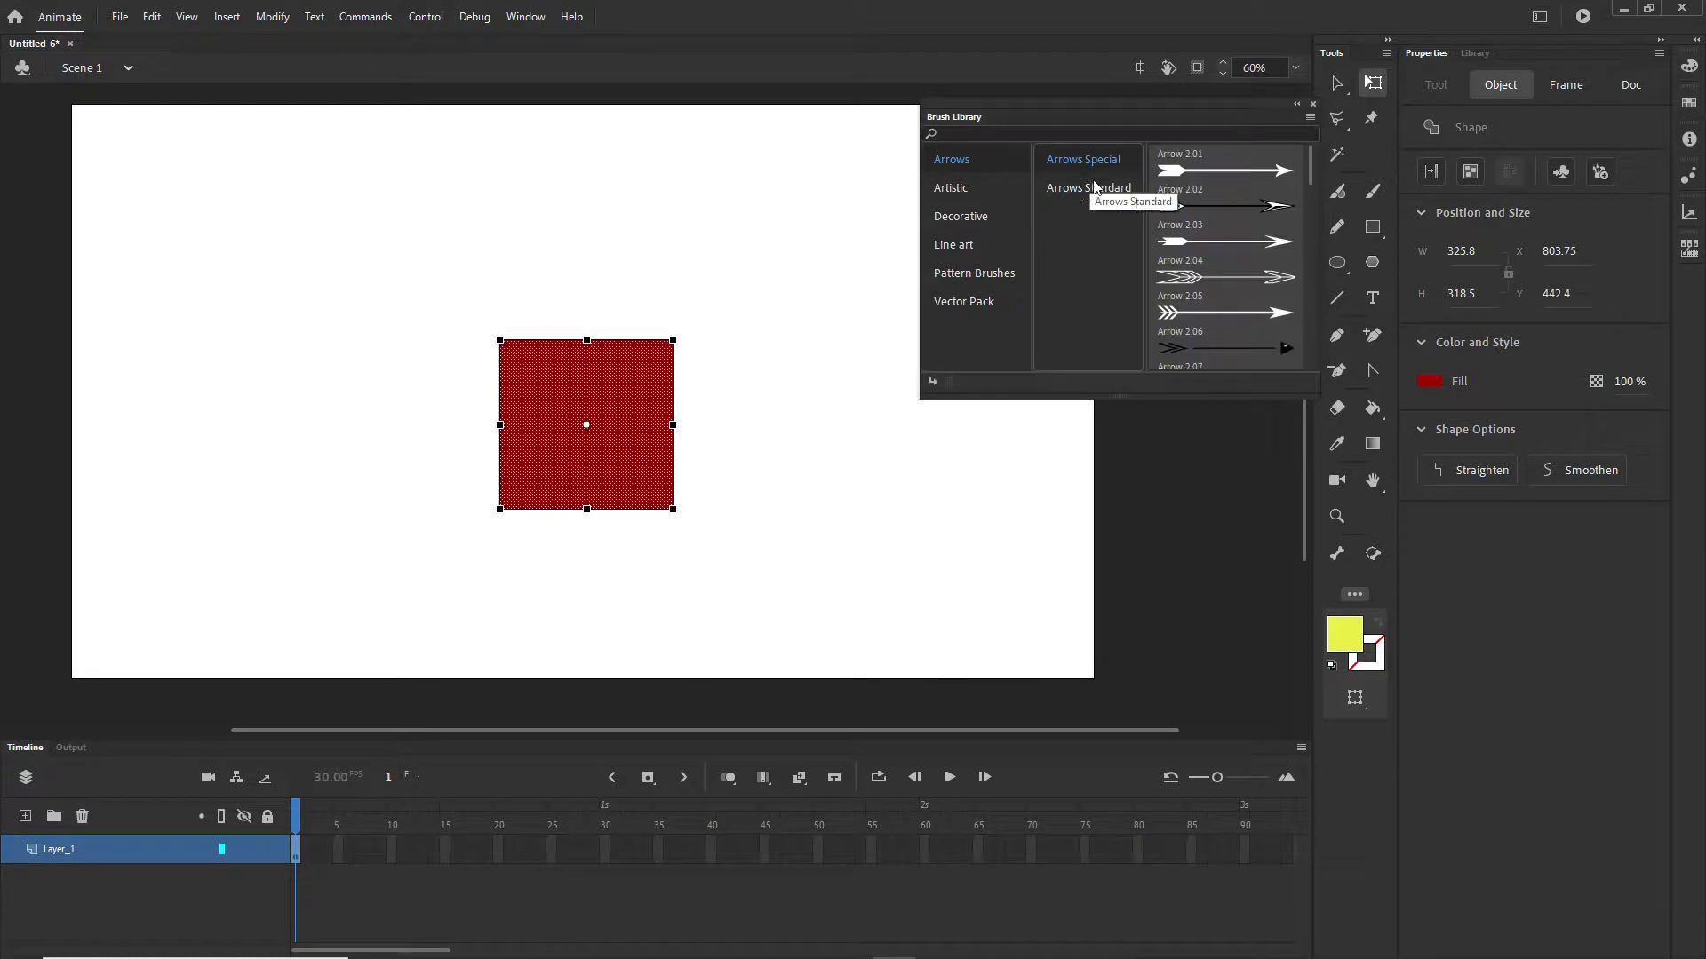
pyautogui.click(959, 188)
pyautogui.click(1057, 185)
pyautogui.click(1073, 220)
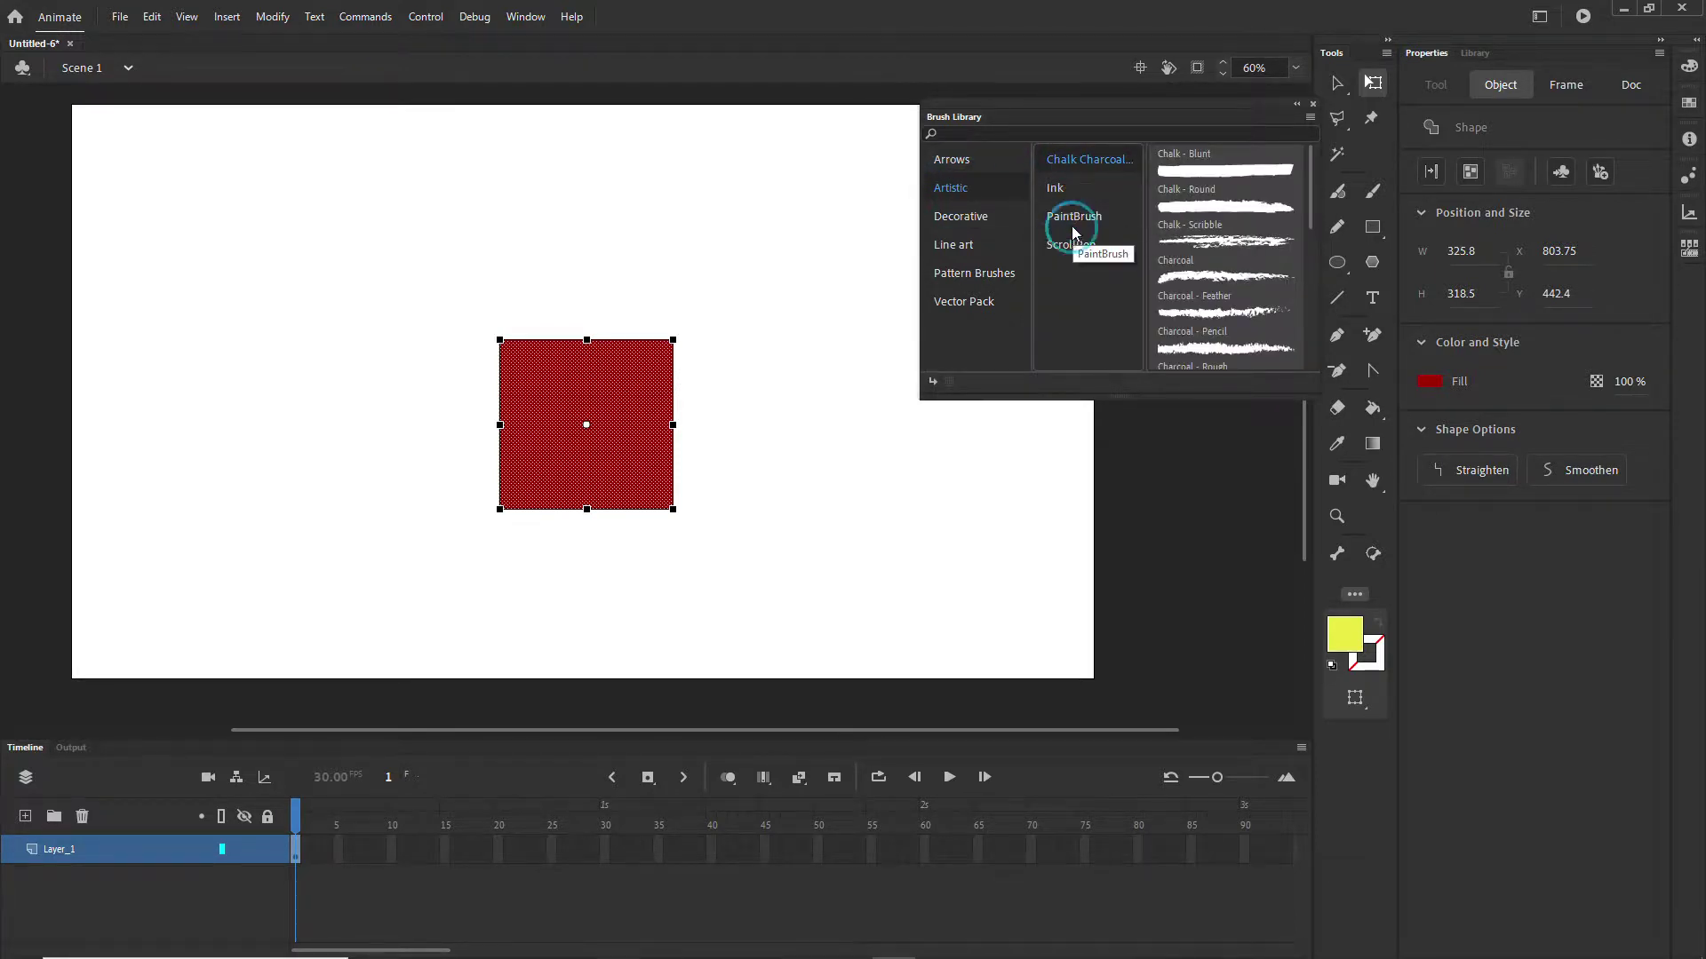
pyautogui.click(959, 216)
pyautogui.click(1096, 187)
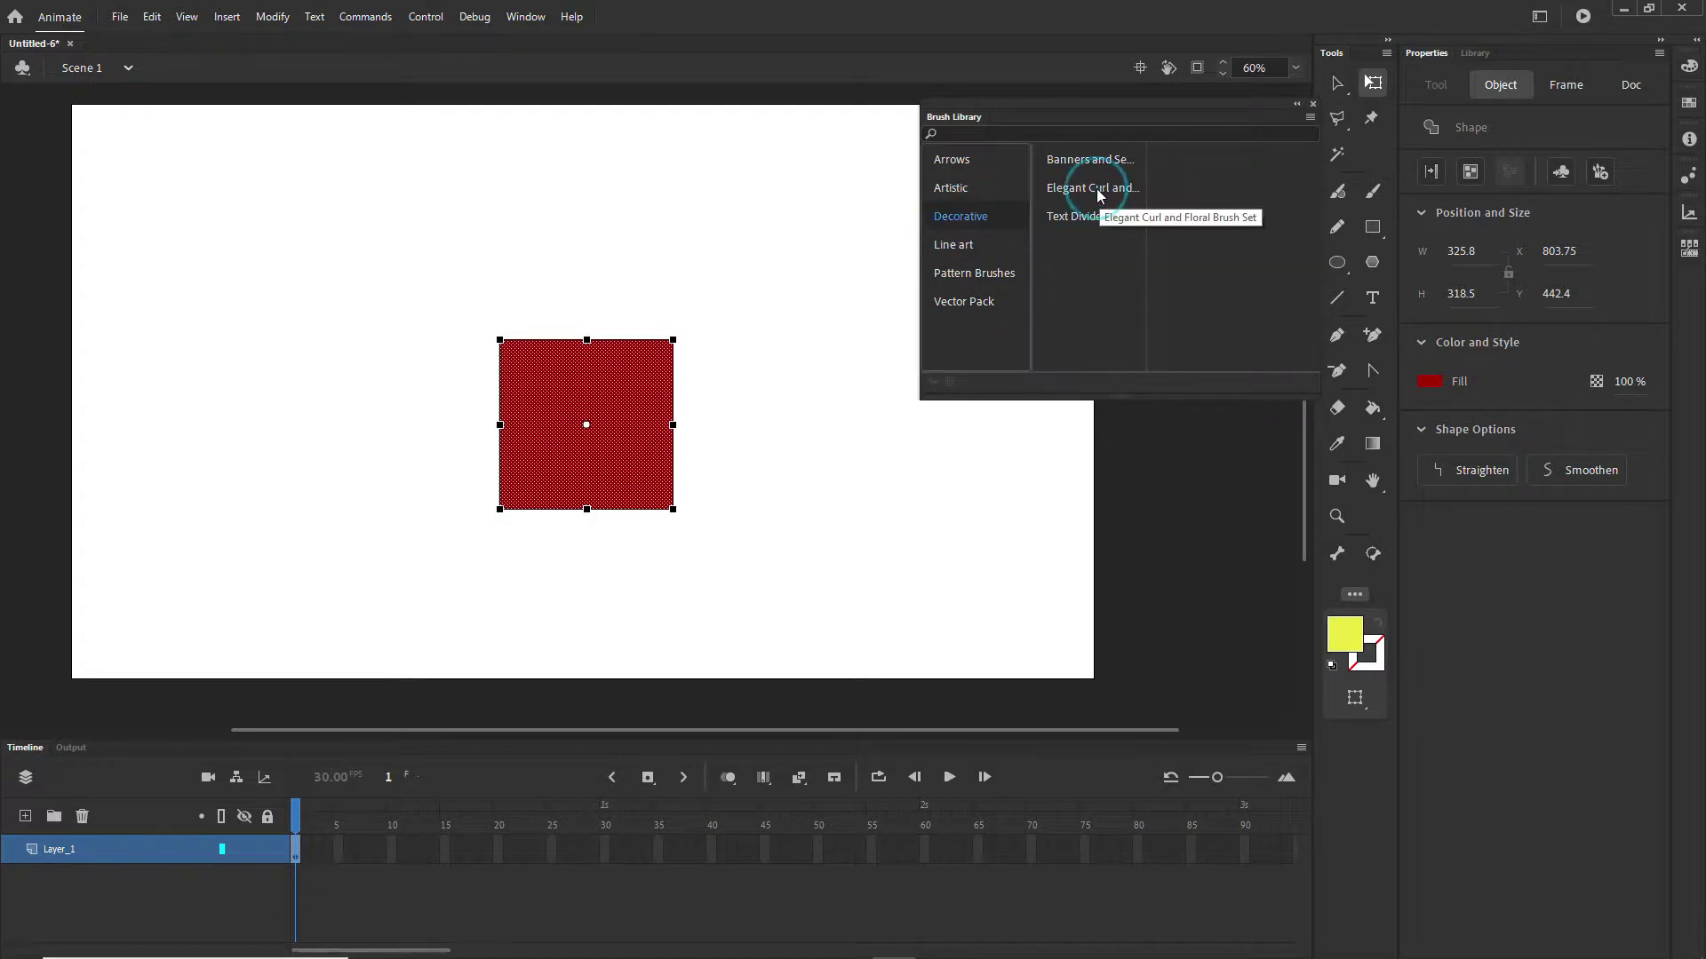
# - Examine the Line art, Pattern Brushes and Vector Pack categories, including the Dashed, Decorative and Geometric pattern sets
pyautogui.click(955, 248)
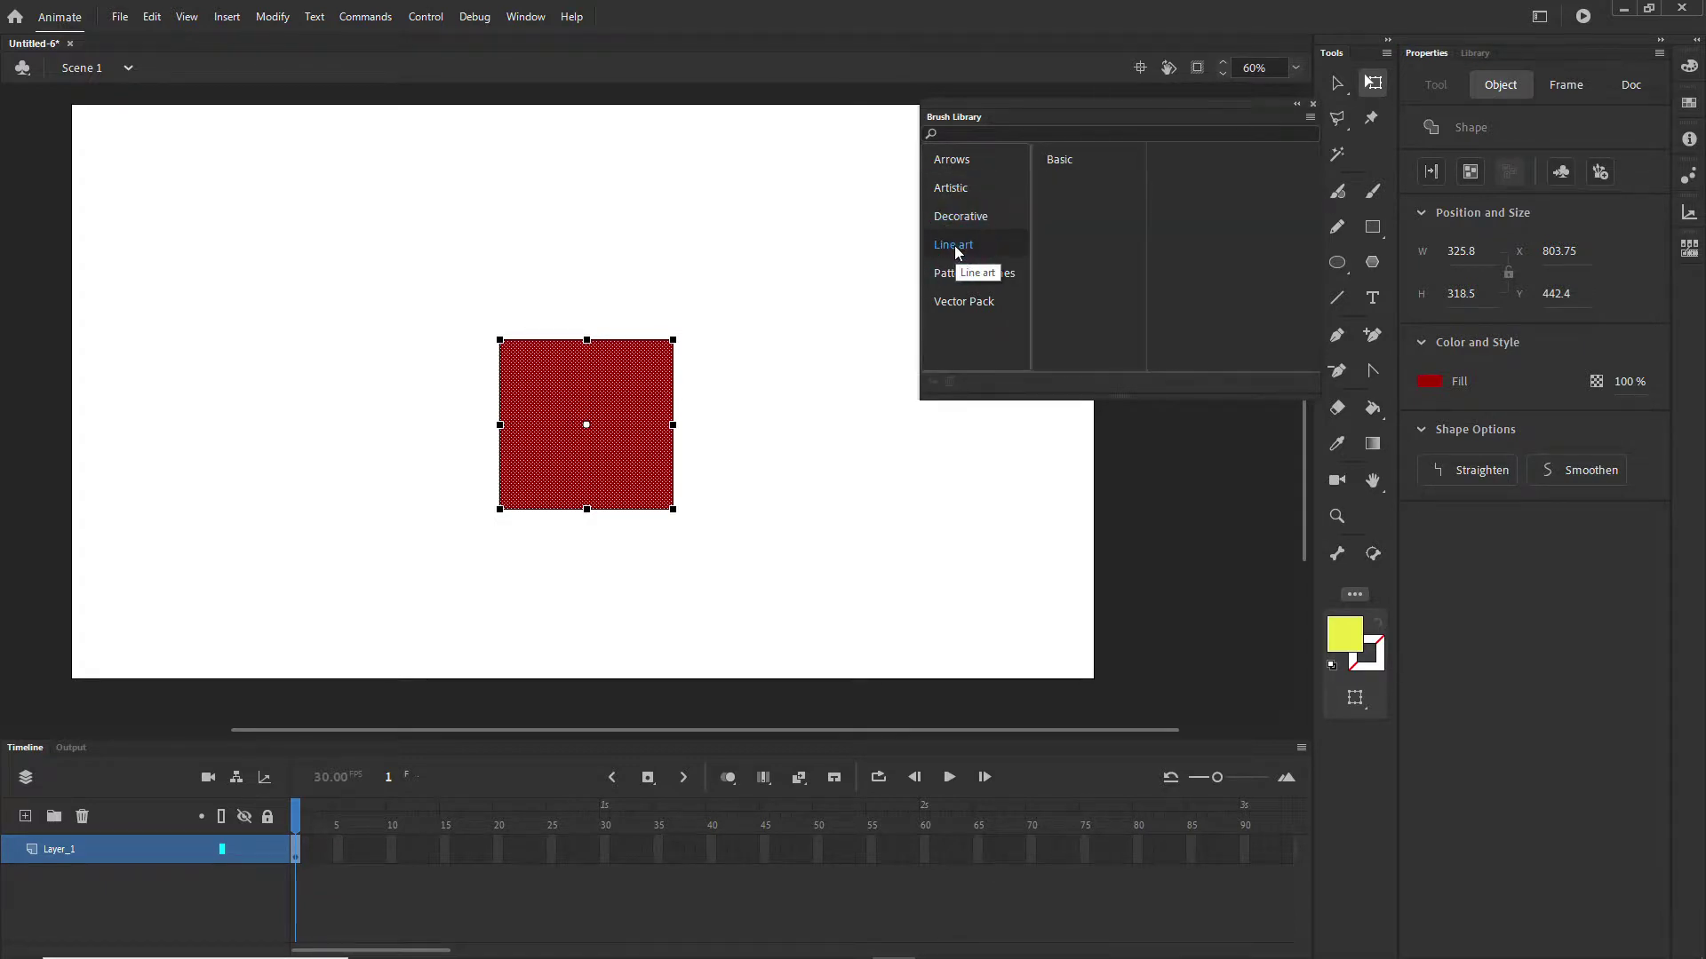
pyautogui.click(1057, 159)
pyautogui.click(974, 273)
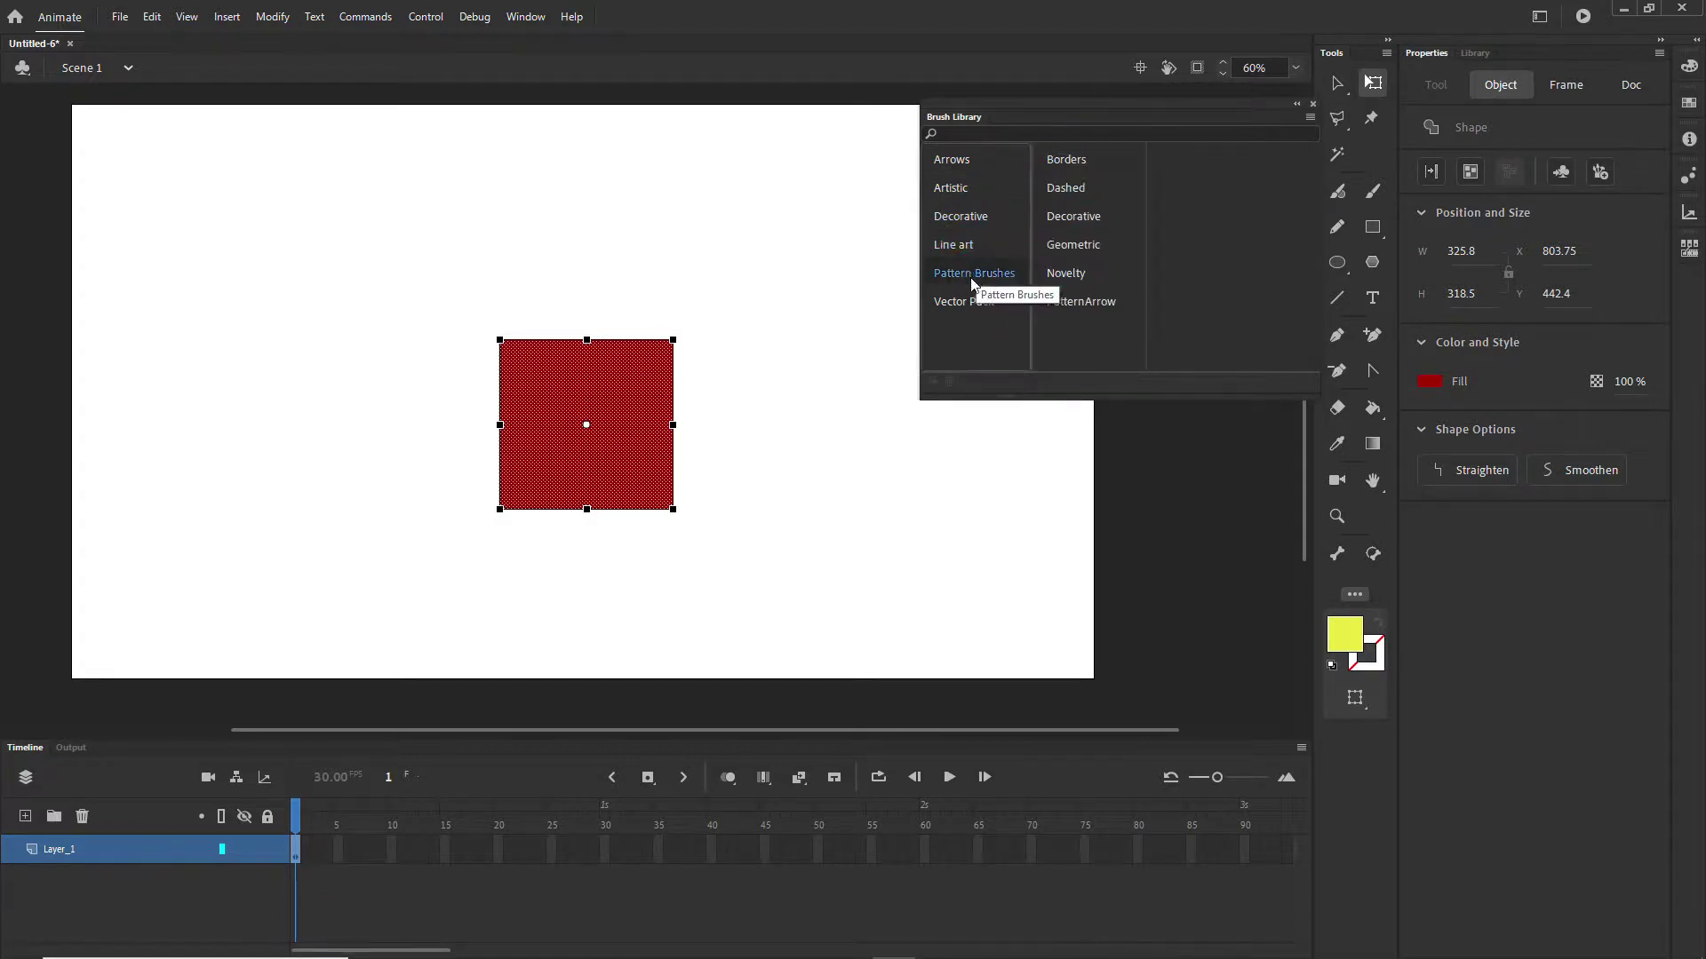
pyautogui.click(1069, 195)
pyautogui.click(1075, 217)
pyautogui.click(1075, 246)
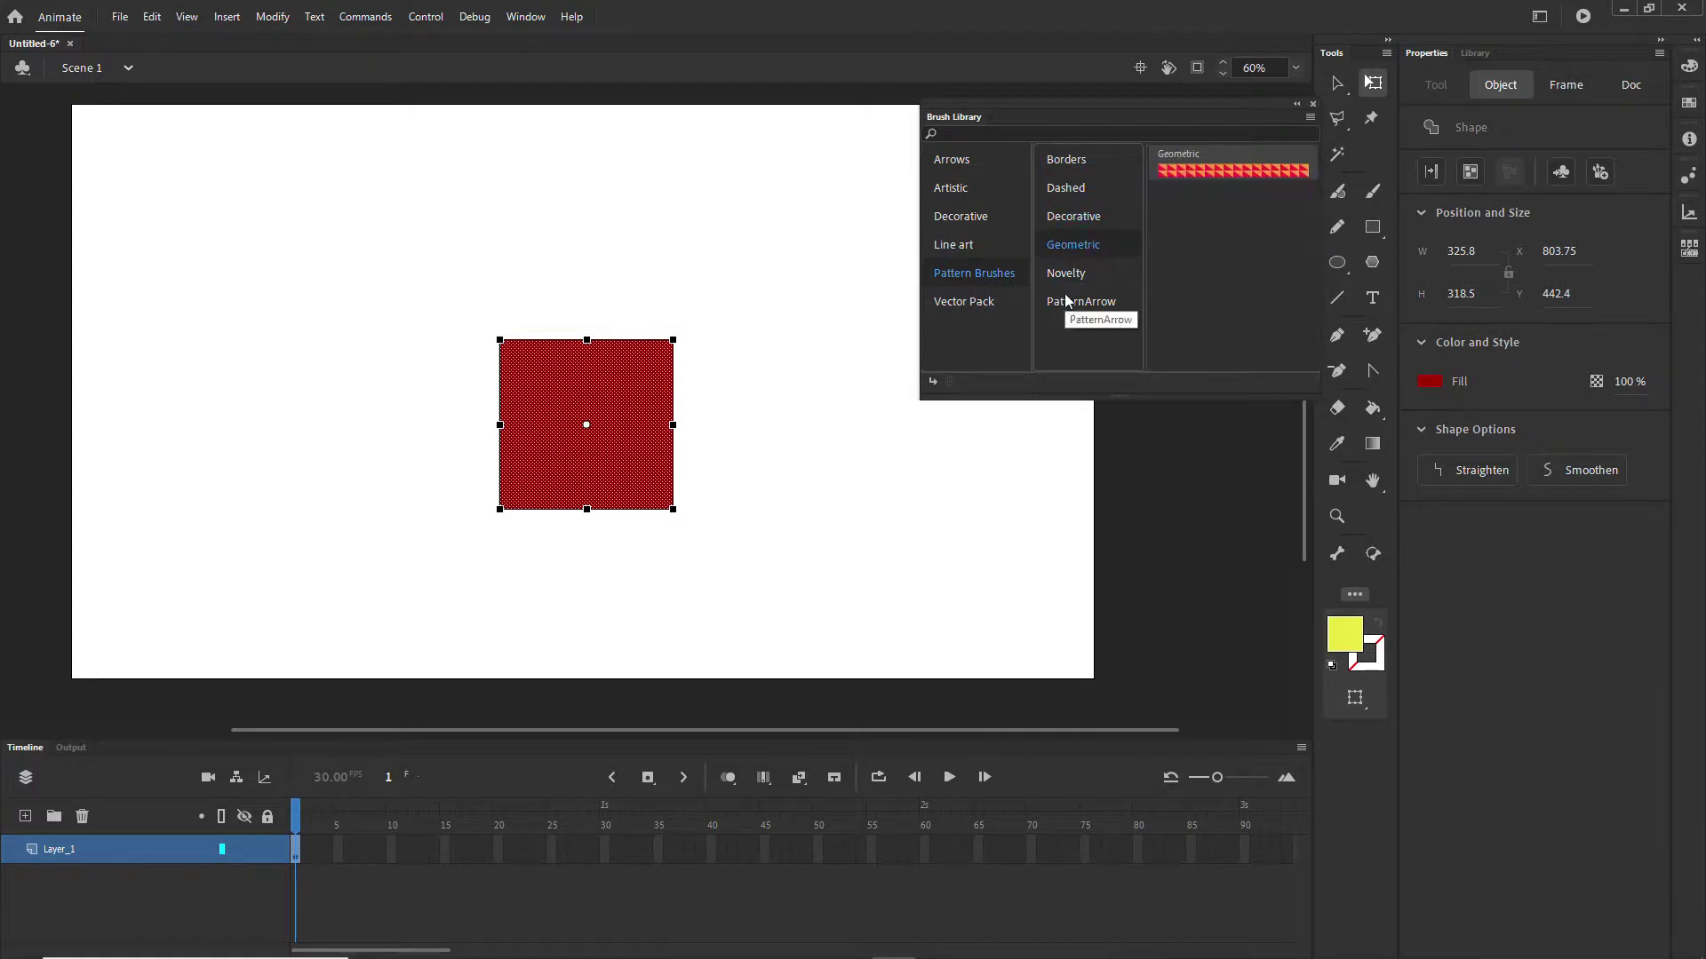
pyautogui.click(964, 306)
# - Activate the brush tool and pick the Cloudy Half brush from the Decorative category's Elegant Curl and Floral Brush Set
pyautogui.click(972, 220)
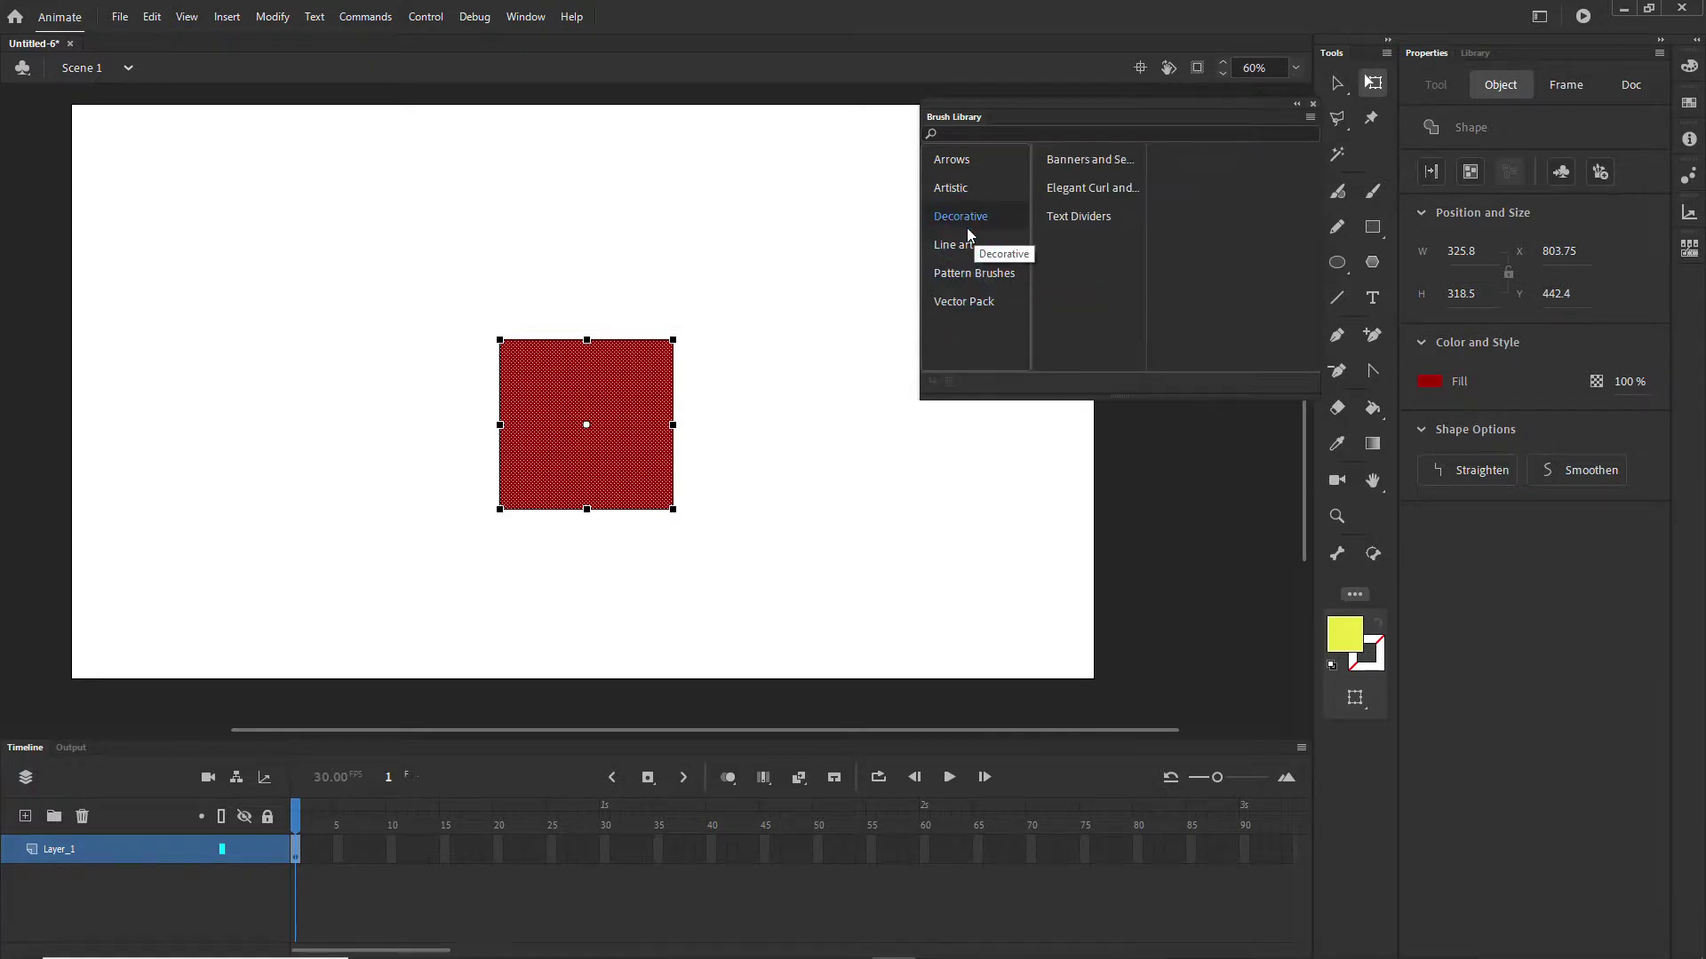
pyautogui.click(1373, 192)
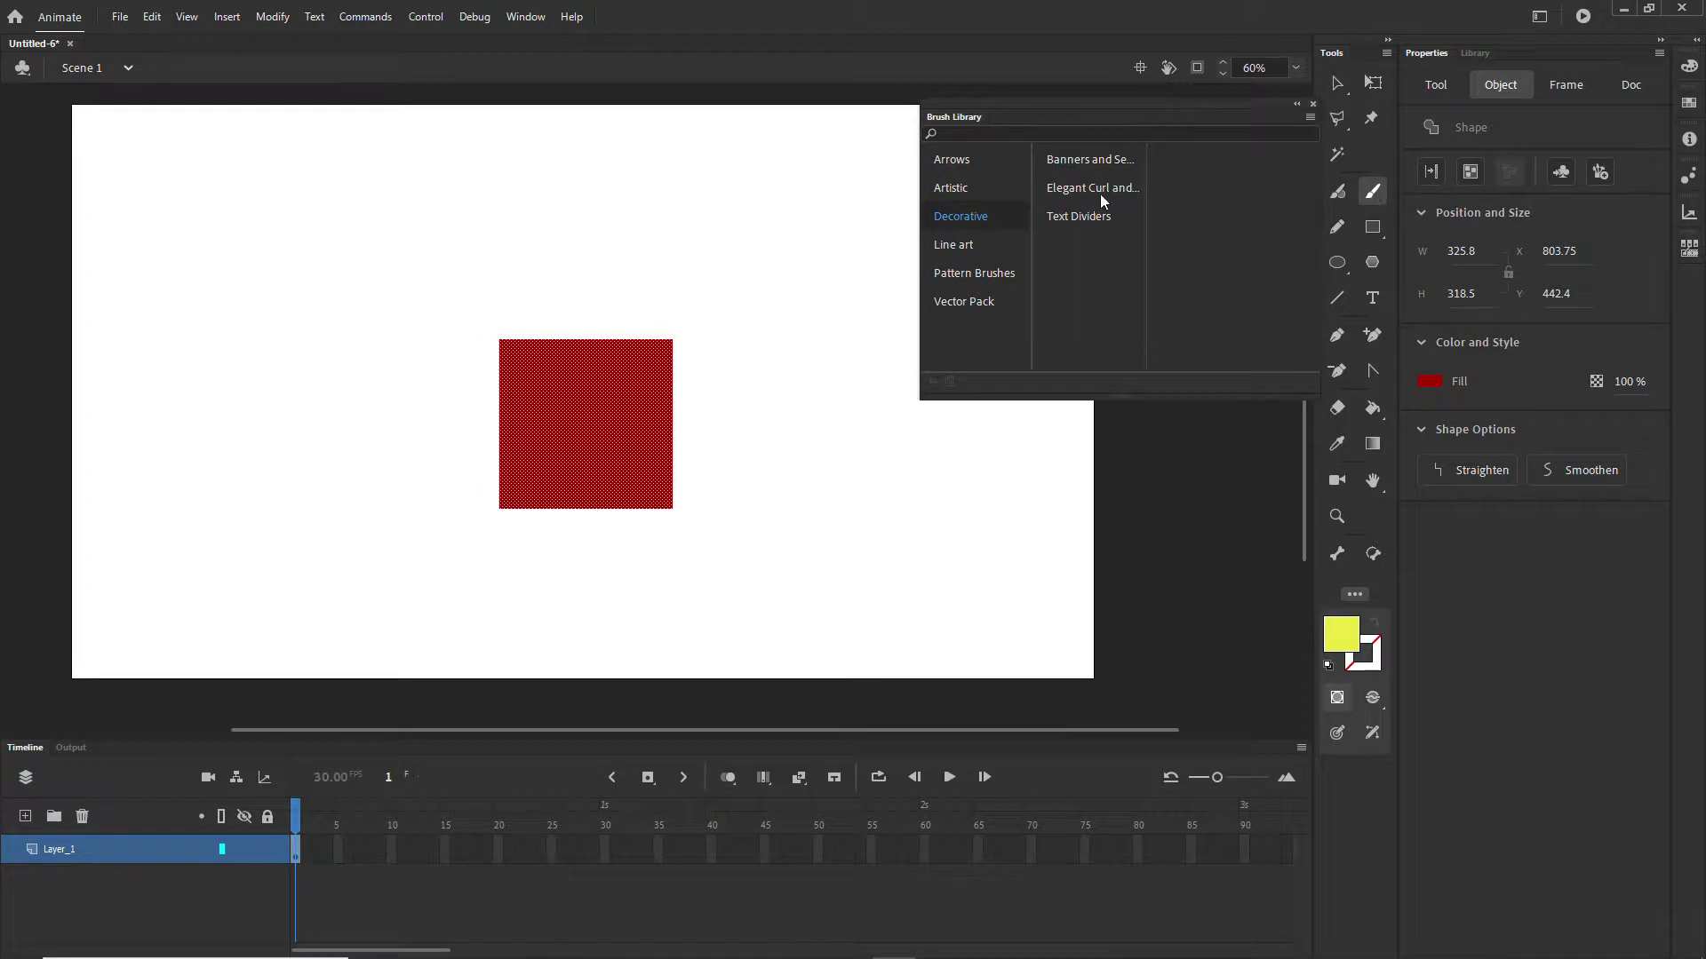
pyautogui.click(952, 190)
pyautogui.click(964, 215)
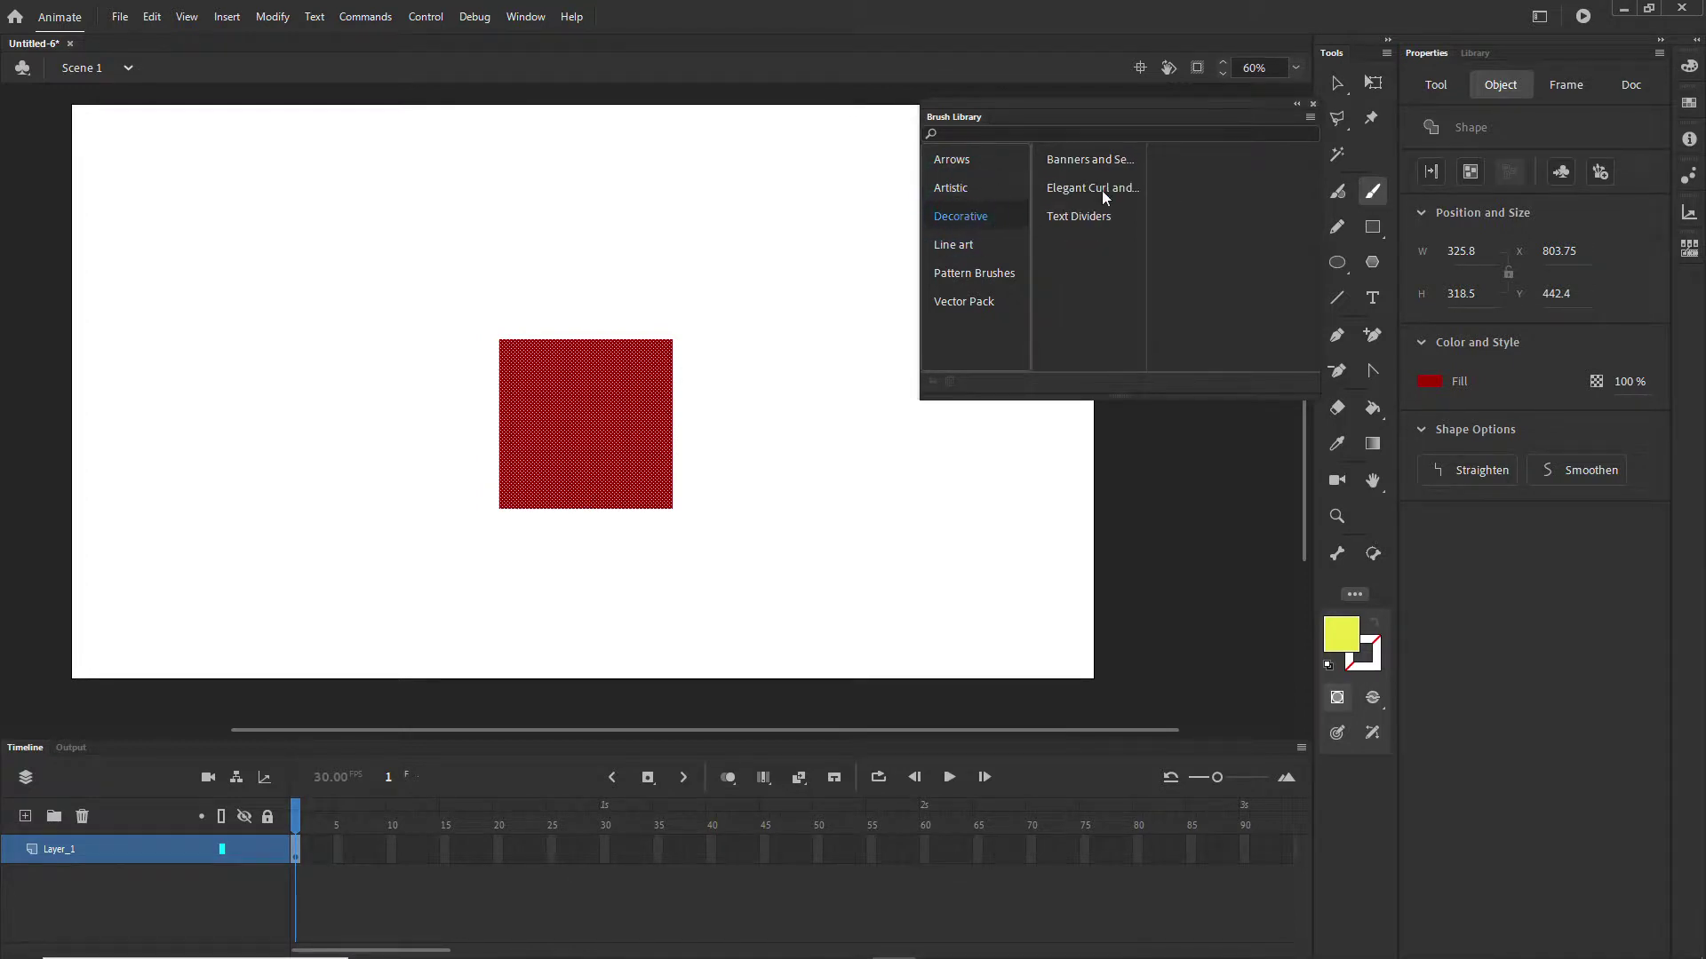
pyautogui.click(1103, 191)
pyautogui.click(1098, 162)
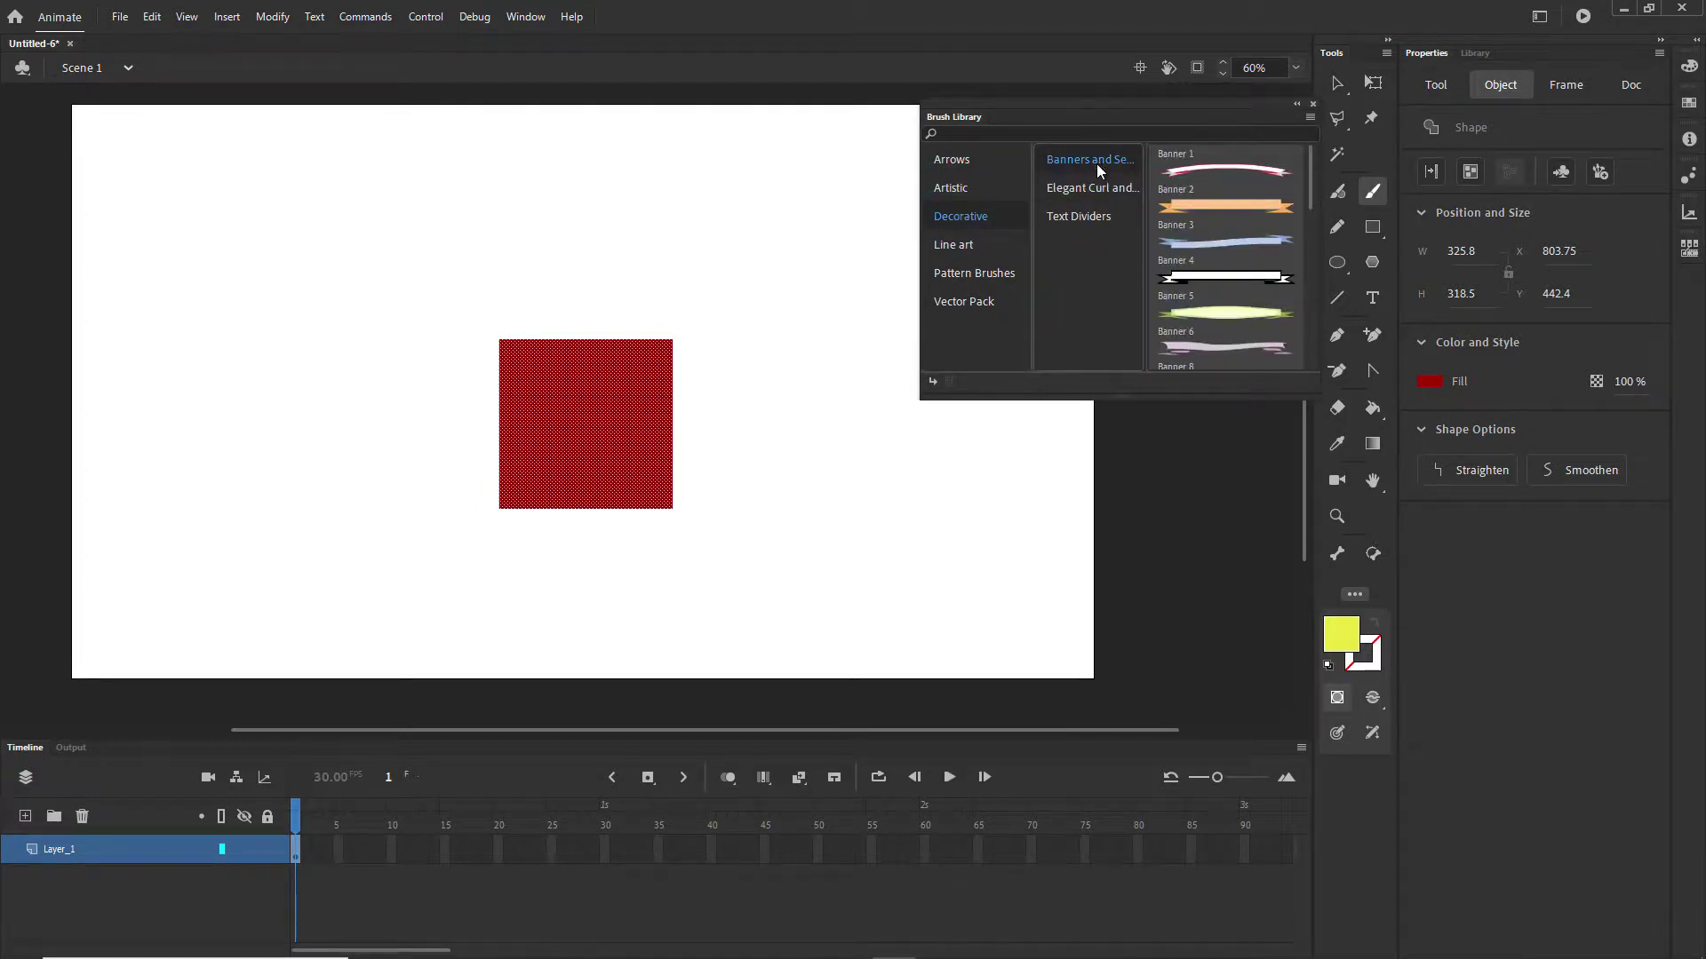
pyautogui.click(1093, 189)
pyautogui.click(1229, 201)
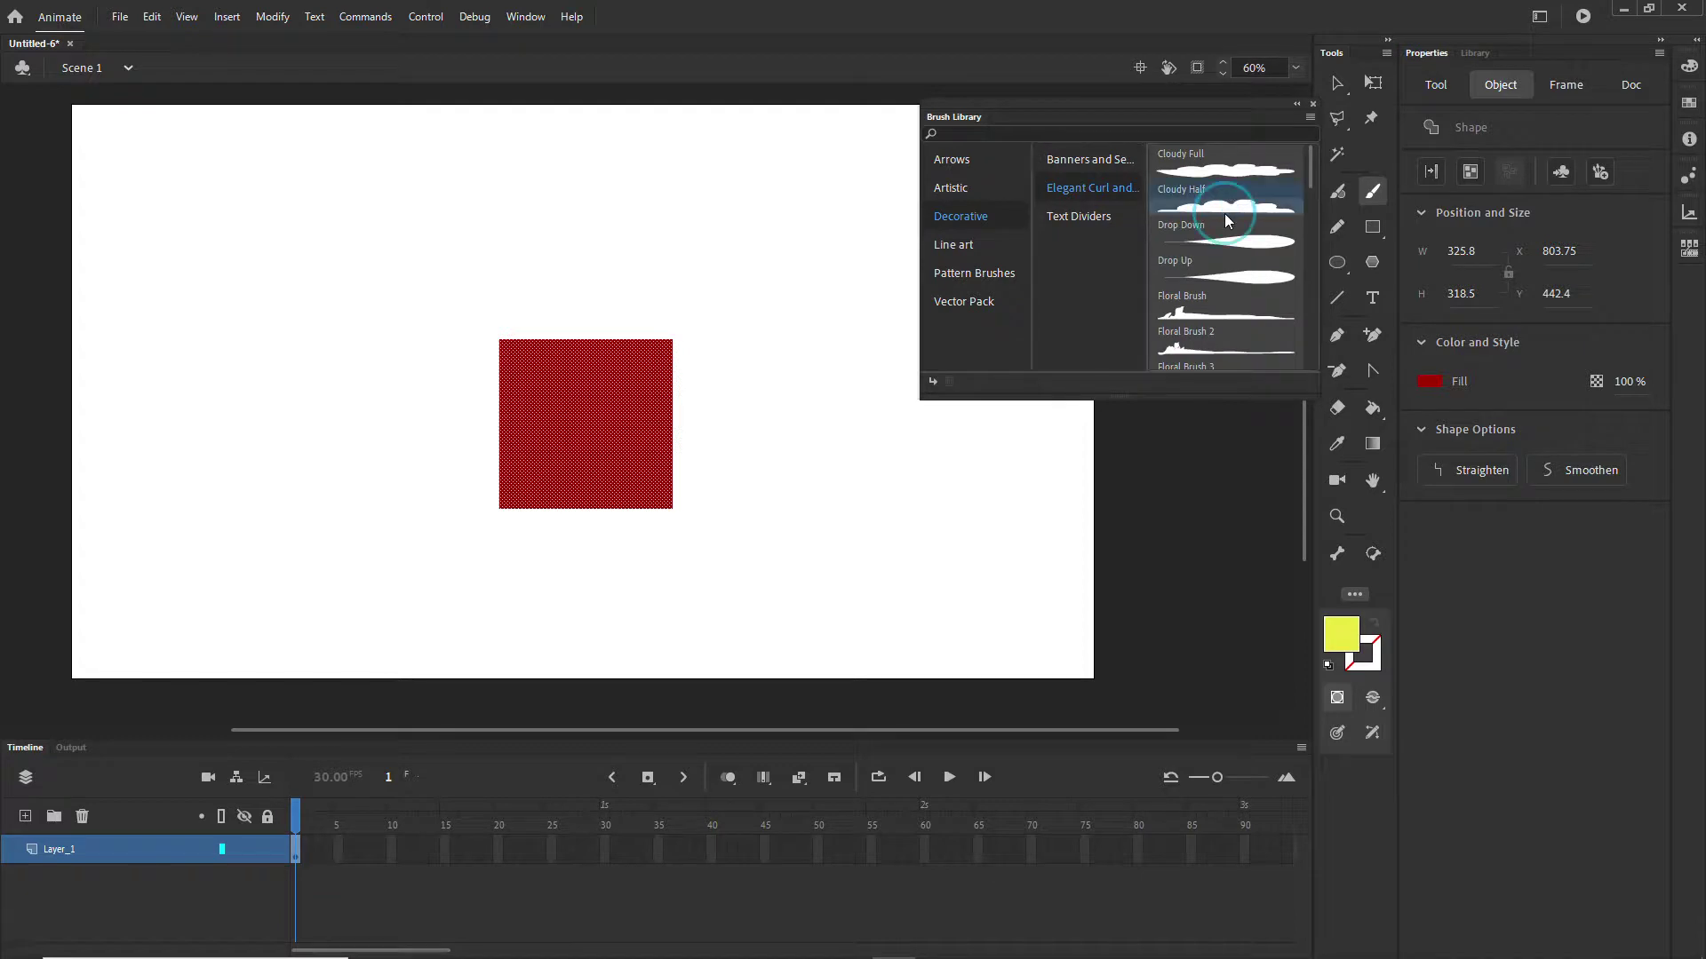
# - Try painting curved yellow strokes above the red square with the Classic Brush and undo them
pyautogui.moveTo(135, 175)
pyautogui.mouseDown()
pyautogui.moveTo(368, 268)
pyautogui.moveTo(494, 280)
pyautogui.mouseUp()
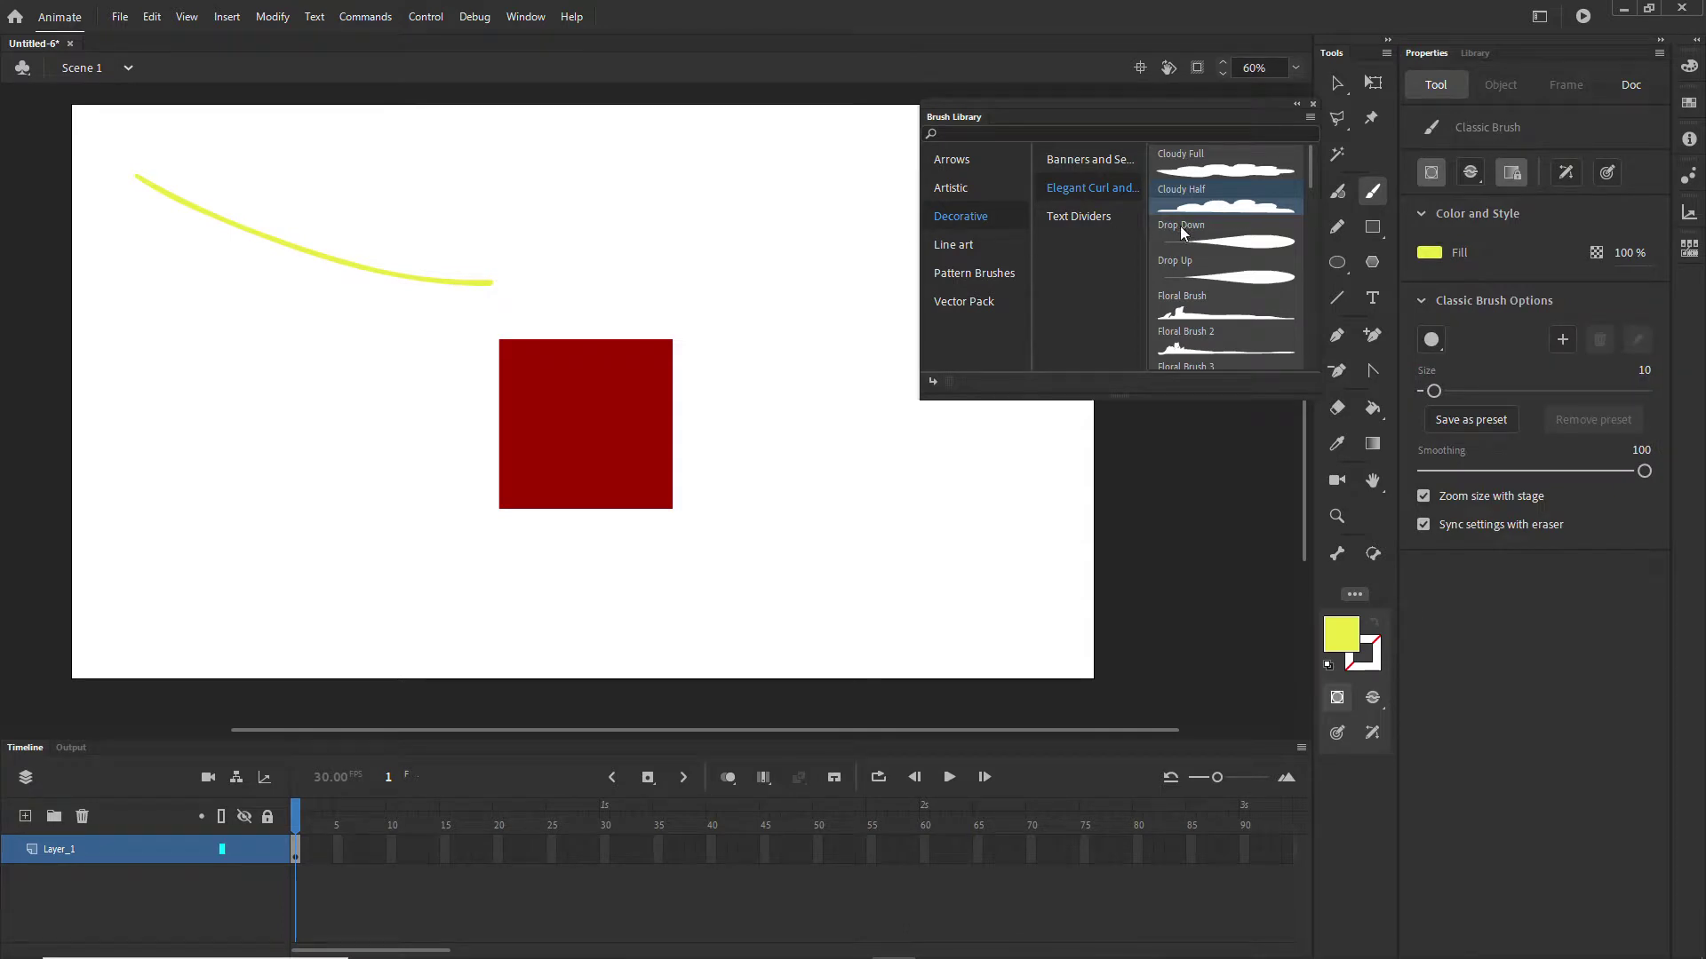
pyautogui.hotkey('ctrl', 'z')
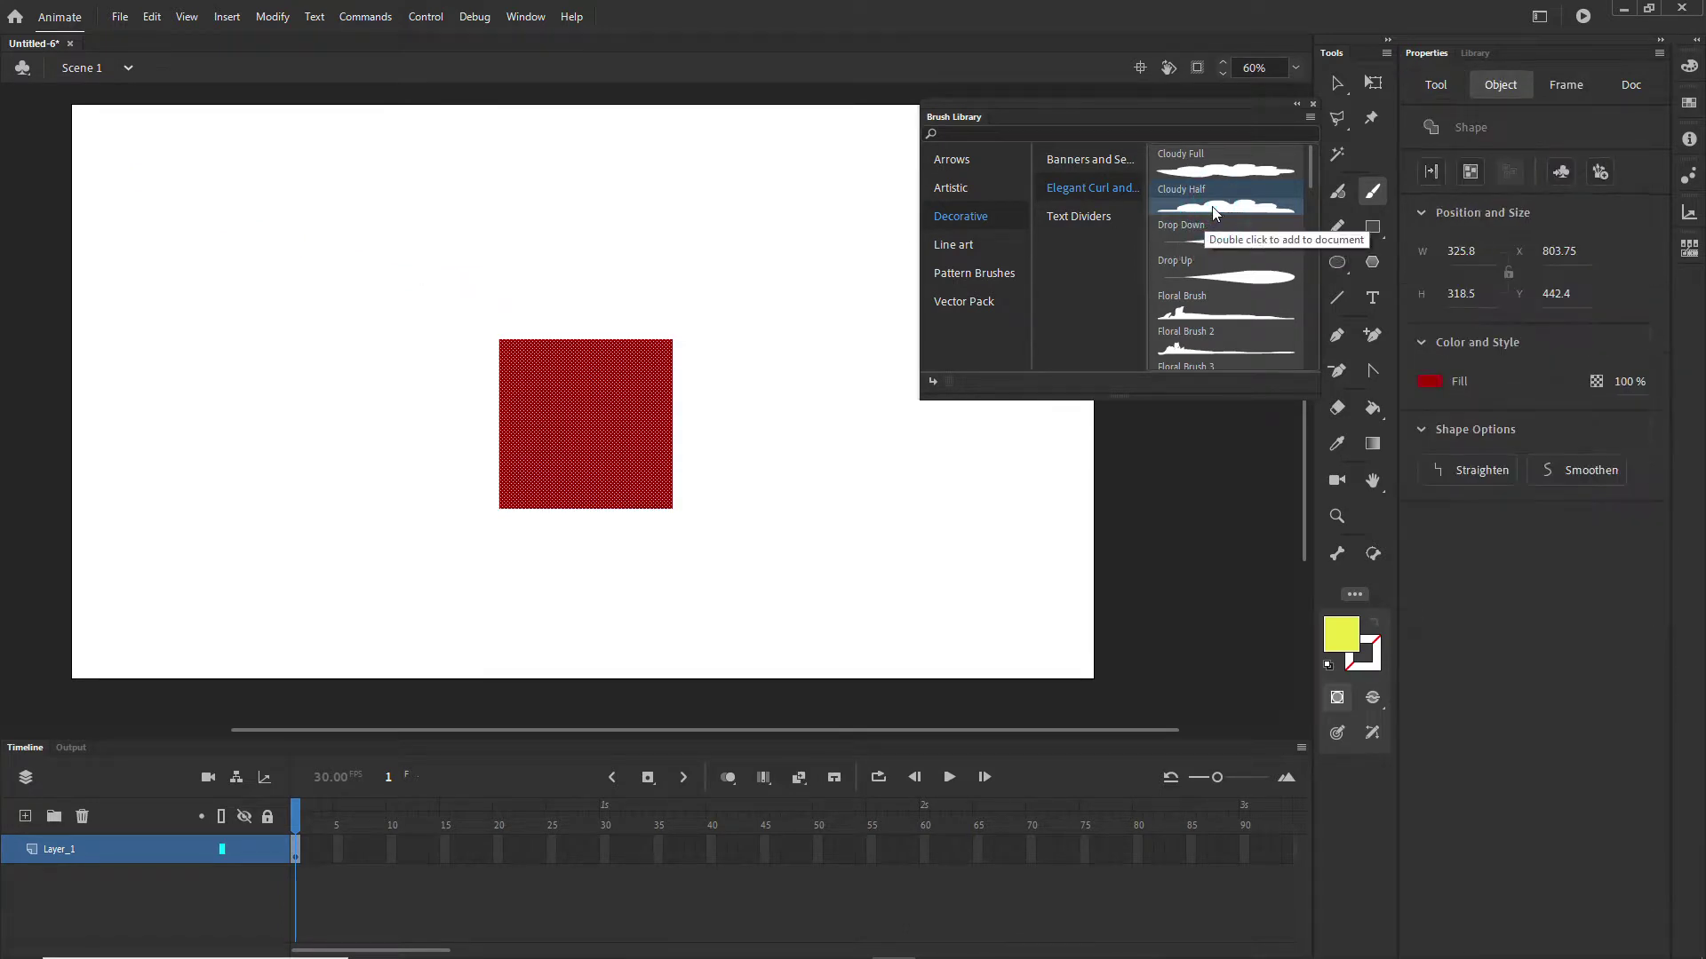
pyautogui.moveTo(172, 184)
pyautogui.mouseDown()
pyautogui.moveTo(389, 264)
pyautogui.moveTo(537, 285)
pyautogui.mouseUp()
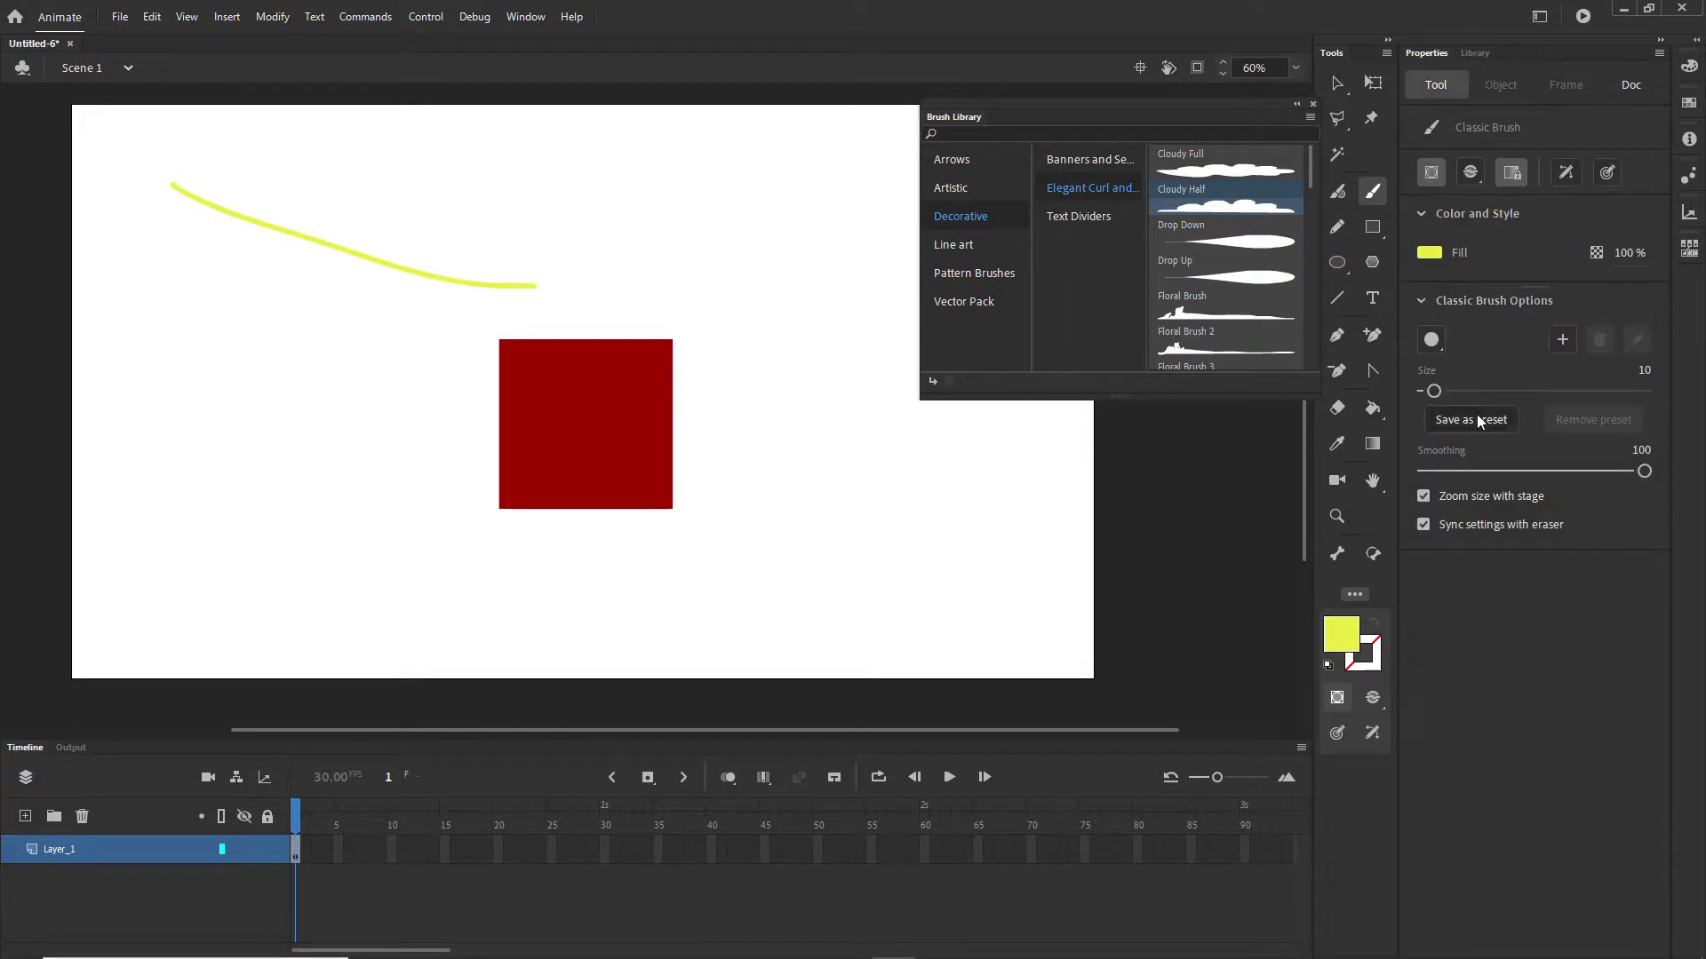
pyautogui.click(1434, 391)
pyautogui.hotkey('ctrl', 'z')
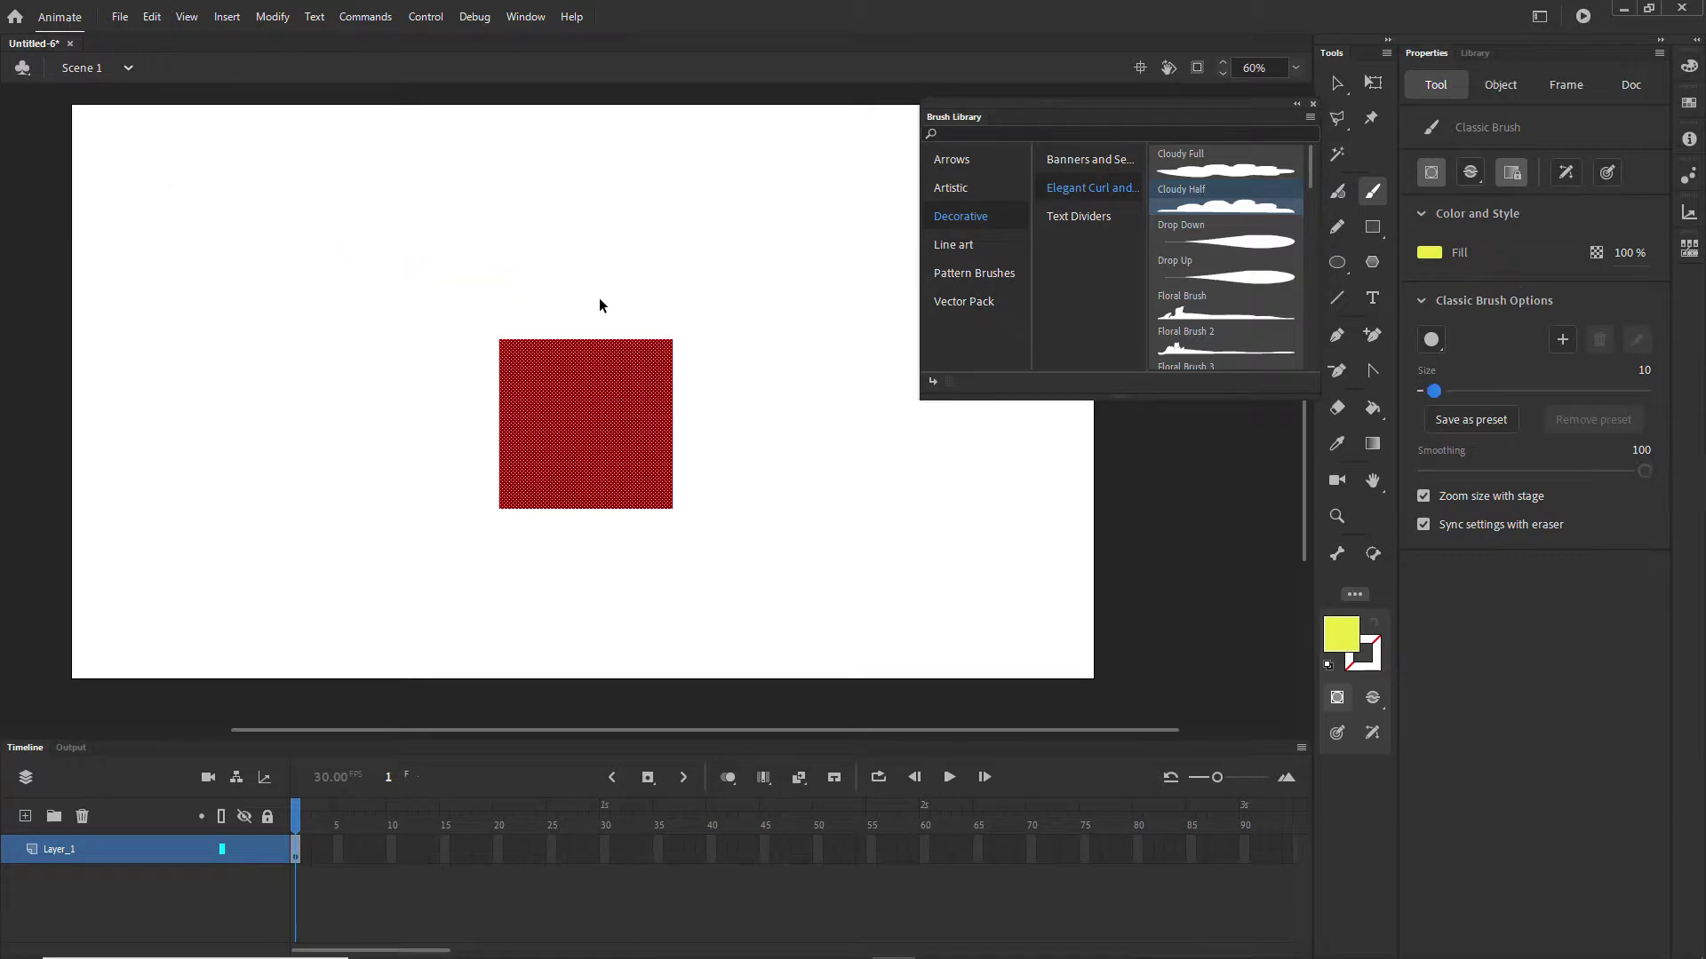
# - Undo the red square and try a stroke with the Classic Brush size set to 76
pyautogui.hotkey('ctrl', 'z')
pyautogui.moveTo(1435, 392); pyautogui.dragTo(1506, 391)
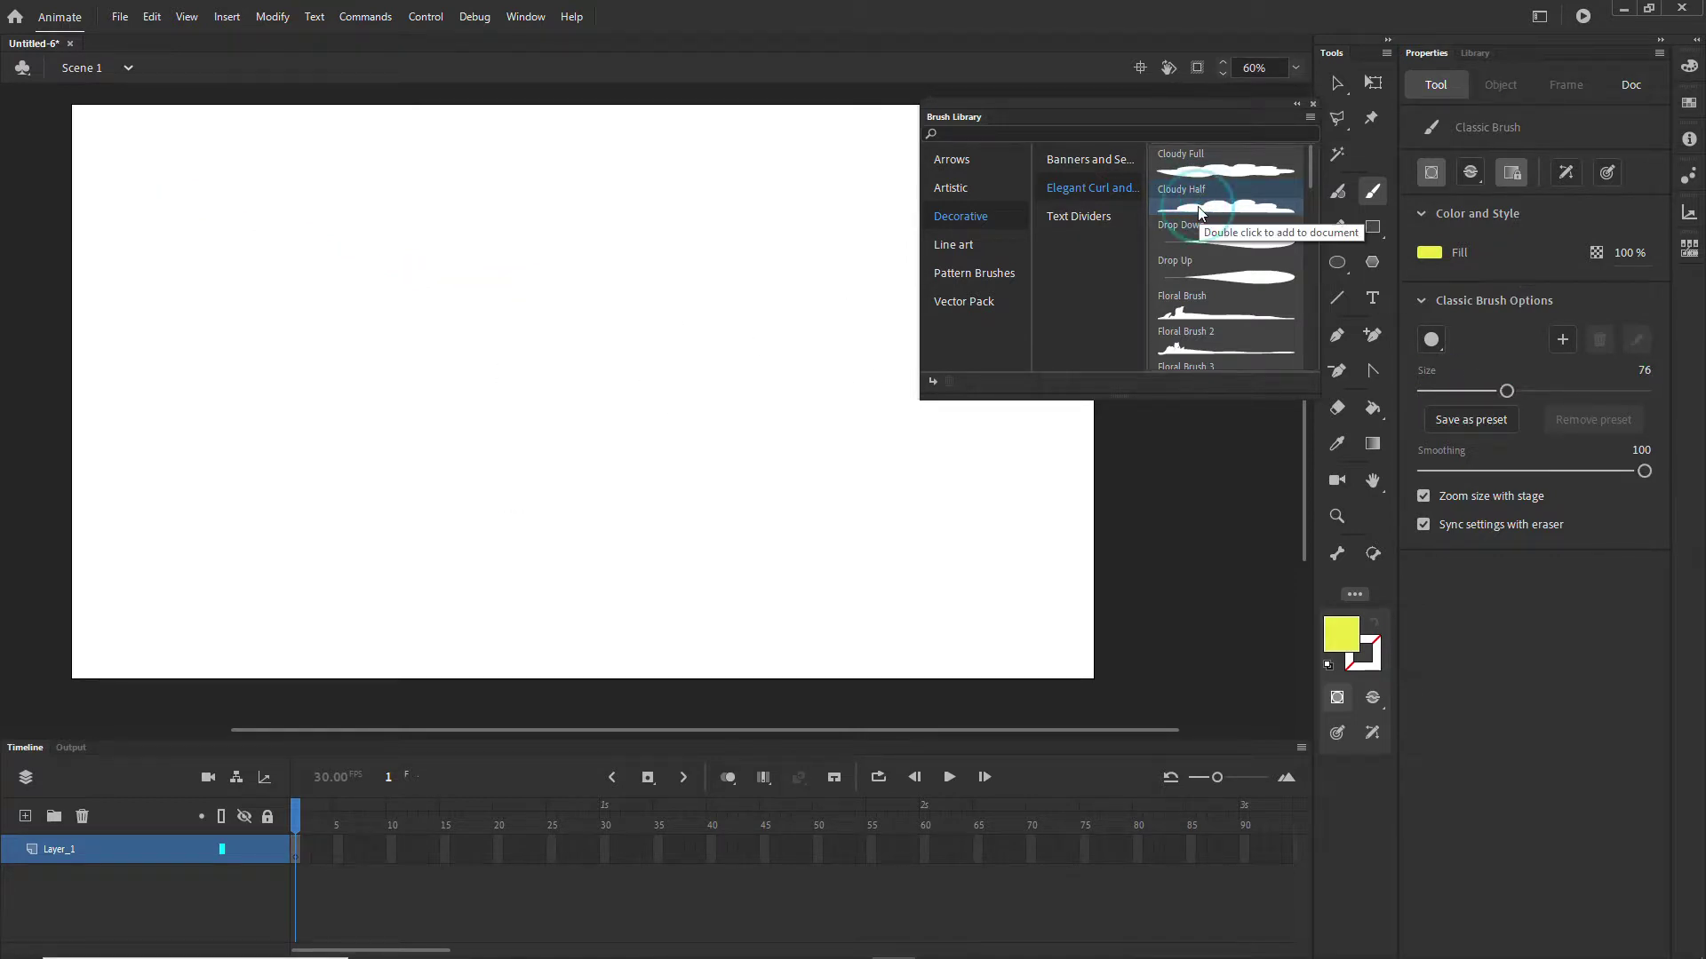
pyautogui.moveTo(151, 182)
pyautogui.mouseDown()
pyautogui.moveTo(516, 301)
pyautogui.moveTo(594, 296)
pyautogui.mouseUp()
pyautogui.hotkey('ctrl', 'z')
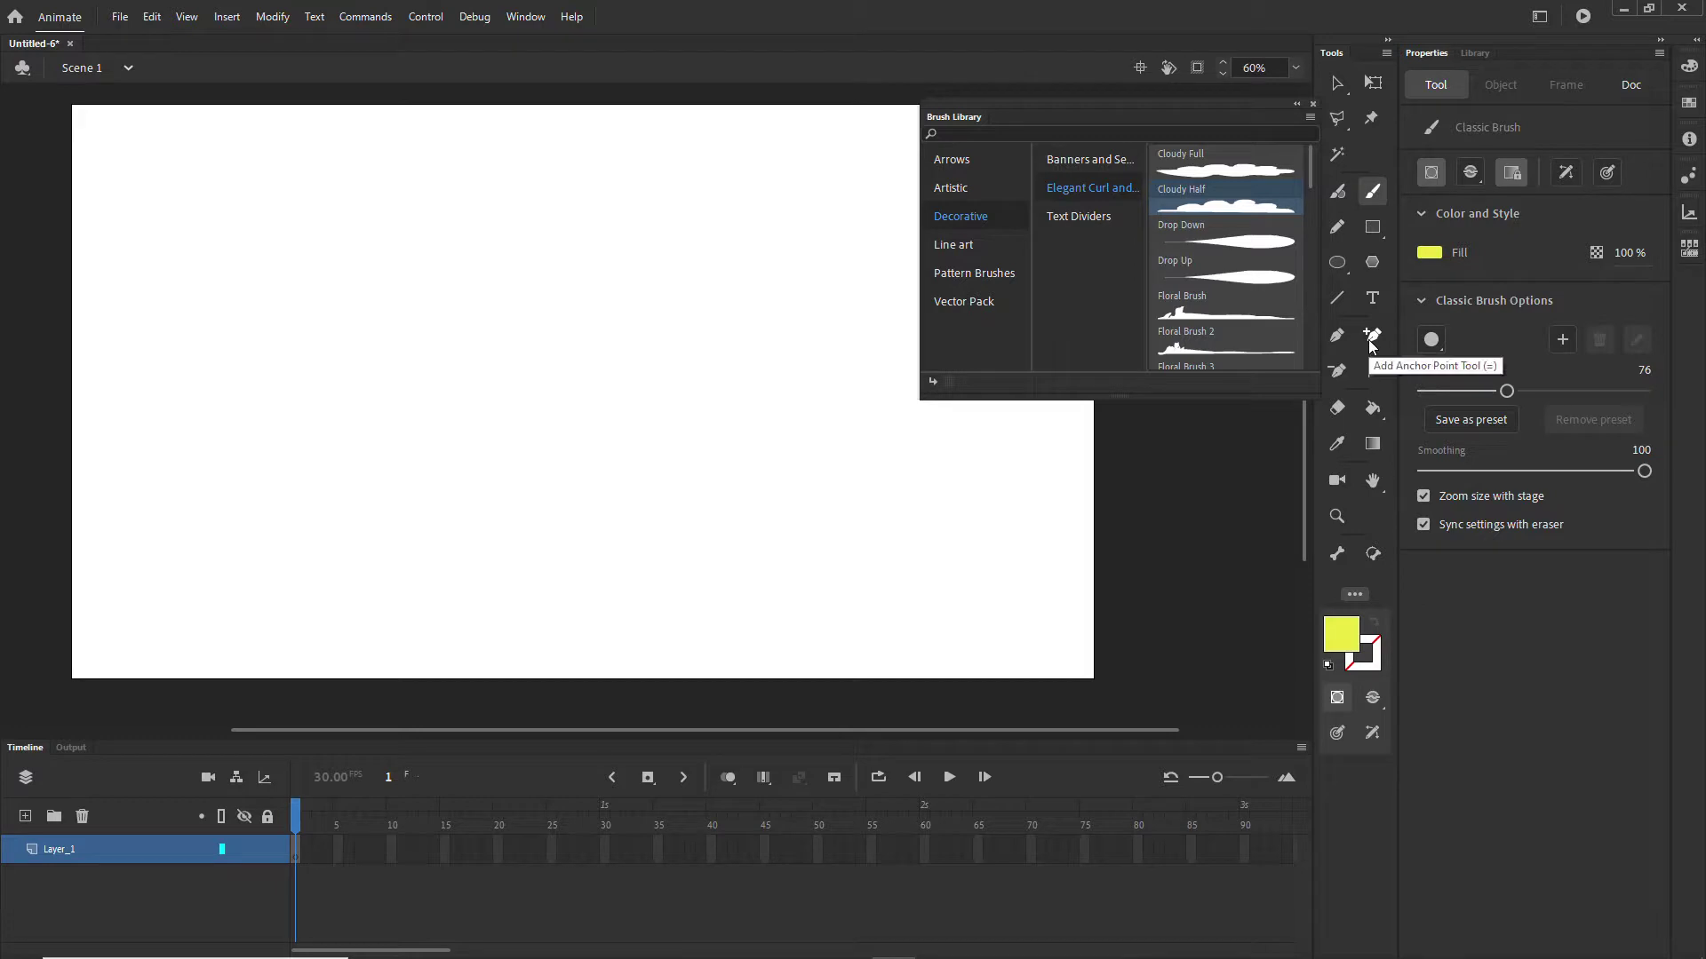
# - Try the Classic Brush and Fluid Brush tools, ending with the Paint Brush tool active
pyautogui.press('y')
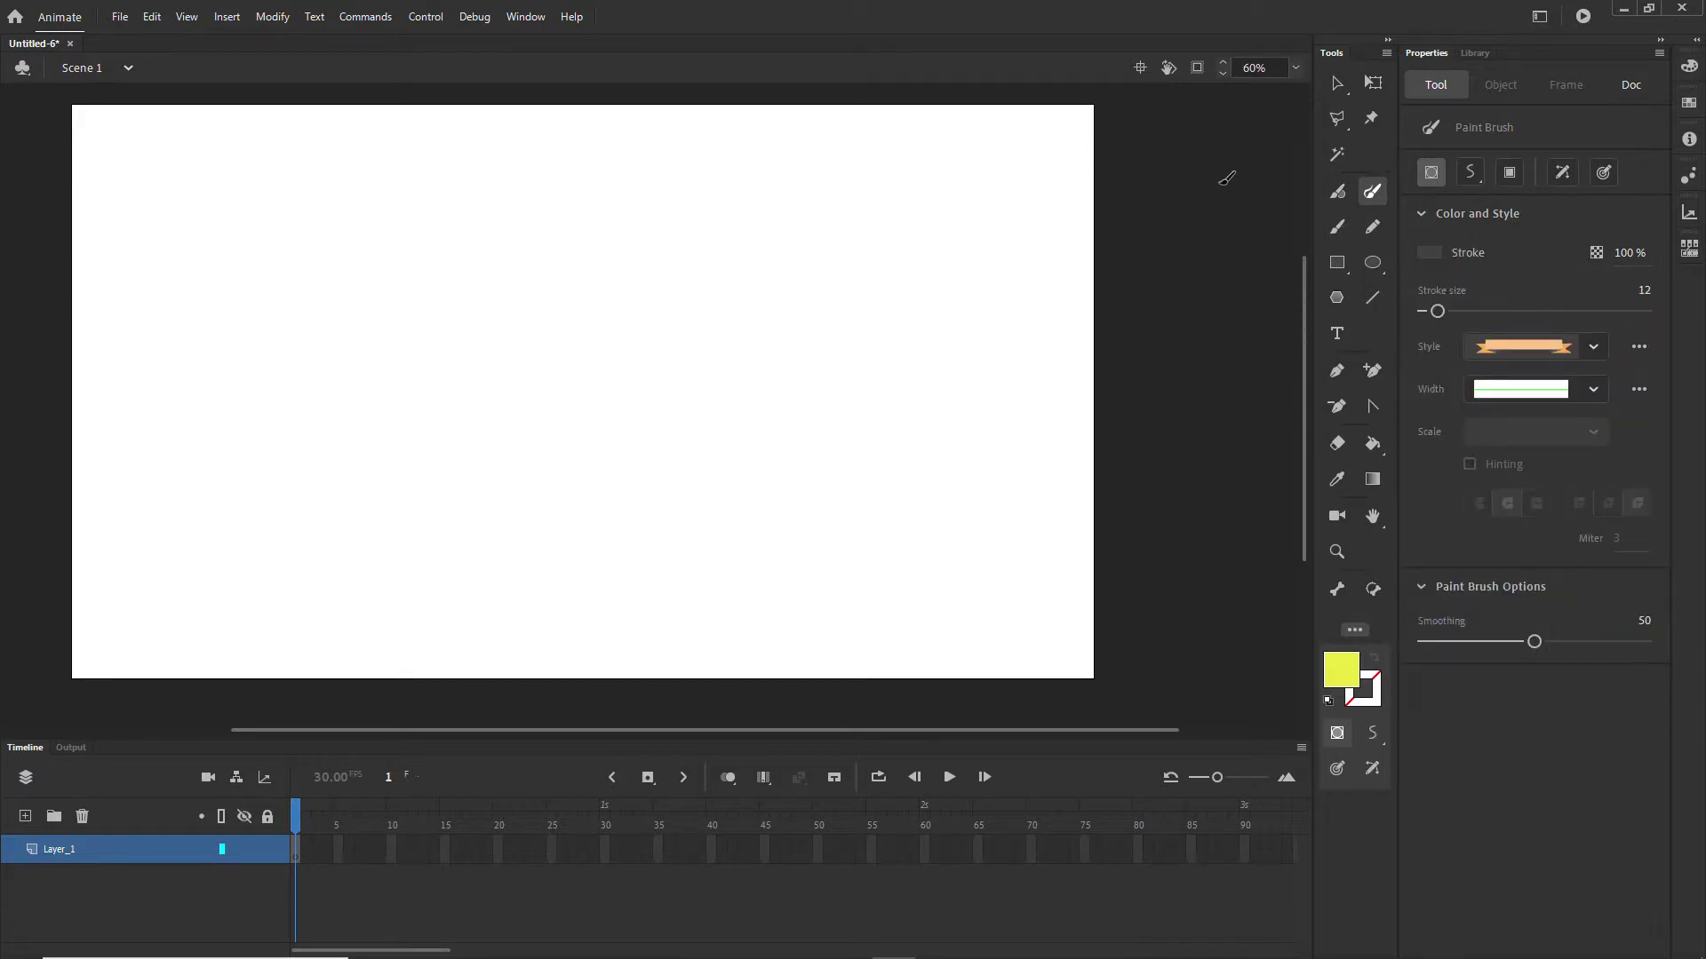
pyautogui.click(1340, 231)
pyautogui.moveTo(364, 253)
pyautogui.mouseDown()
pyautogui.moveTo(529, 305)
pyautogui.moveTo(502, 243)
pyautogui.moveTo(560, 285)
pyautogui.moveTo(746, 293)
pyautogui.mouseUp()
pyautogui.click(1335, 194)
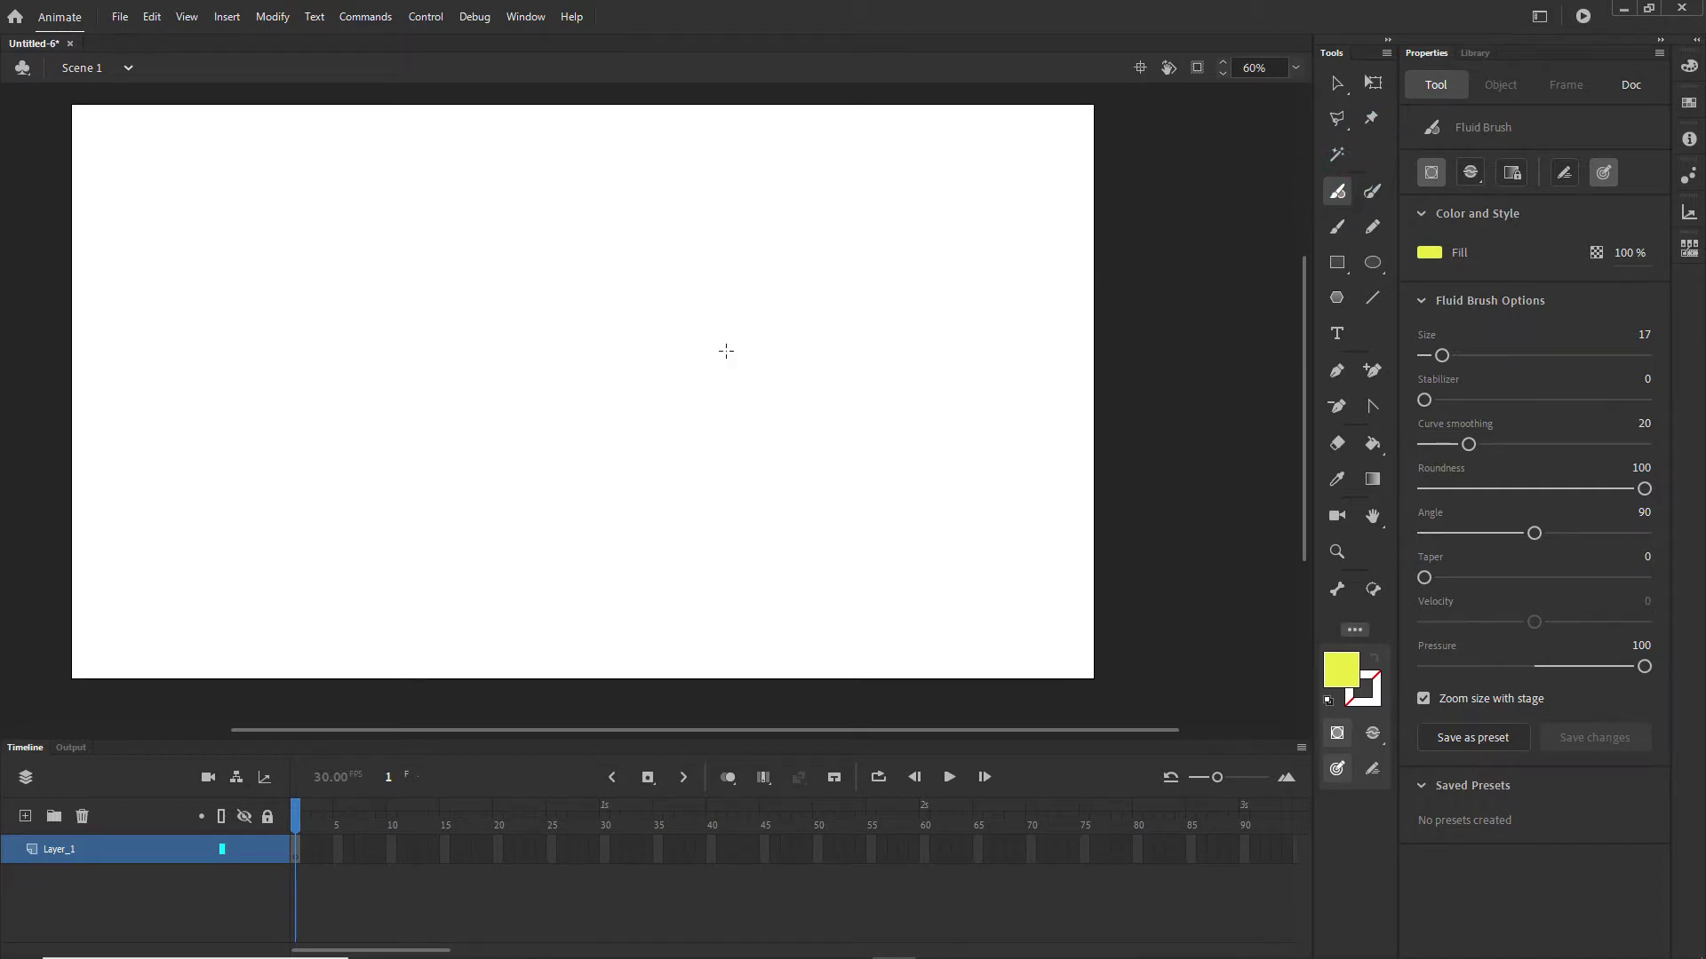
pyautogui.click(1373, 194)
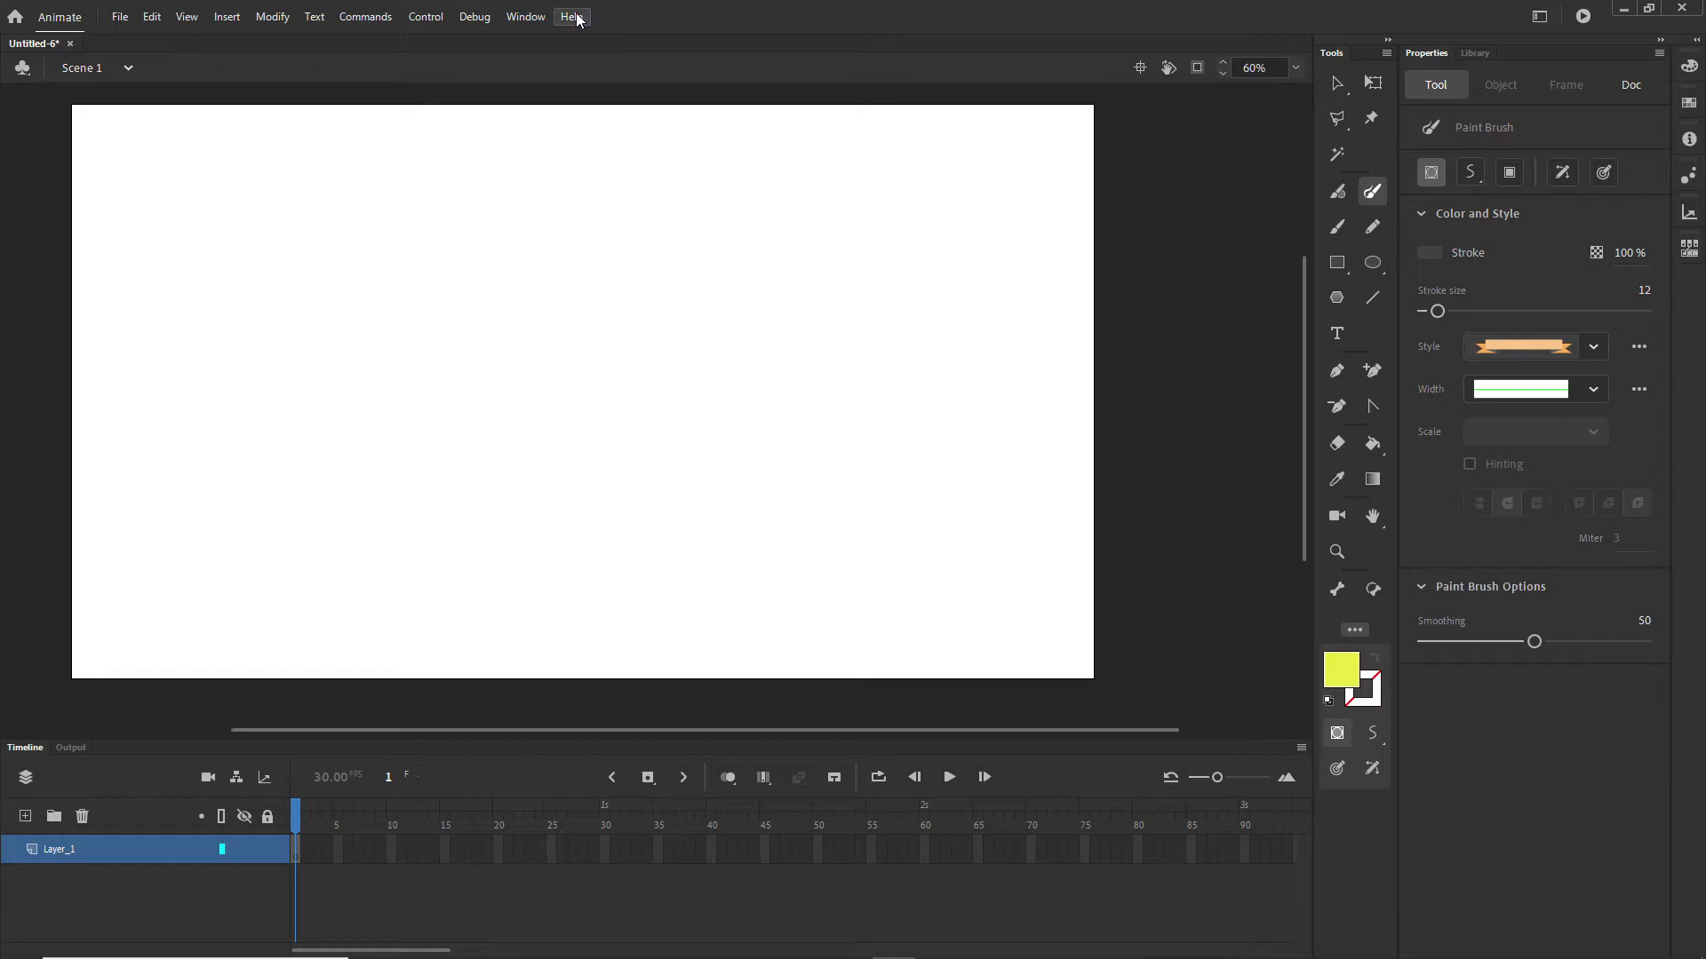
# - Reopen the Brush Library and apply the Banner 5 brush from the Decorative banners set
pyautogui.click(525, 16)
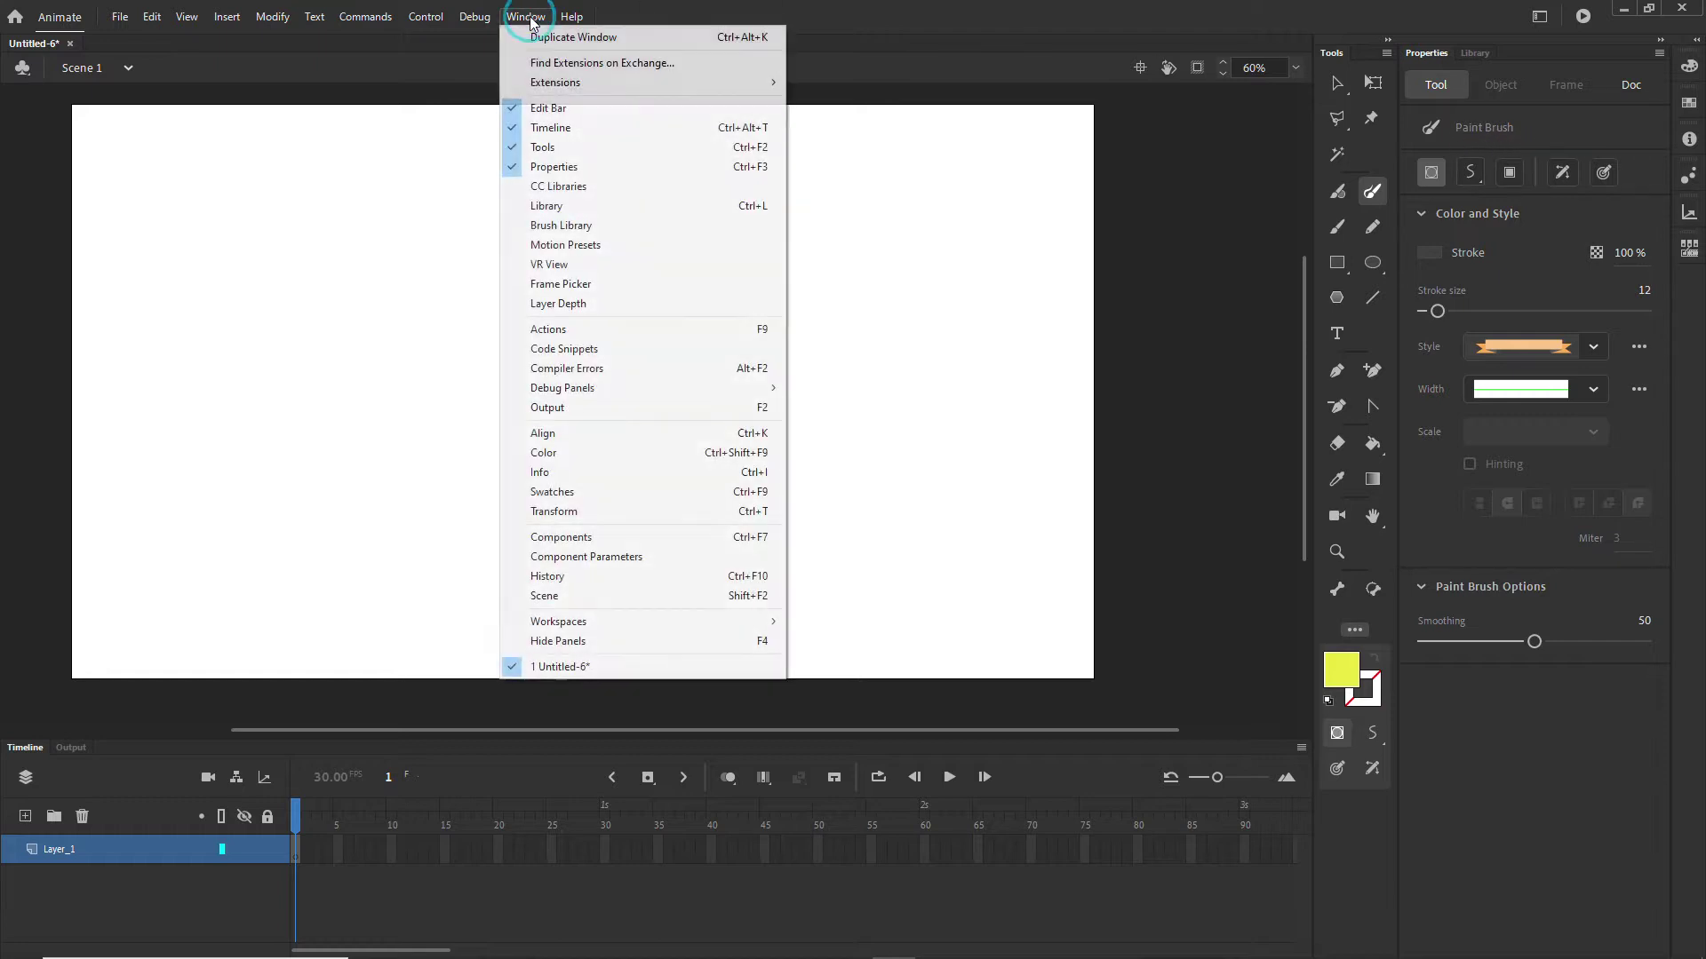
pyautogui.click(551, 226)
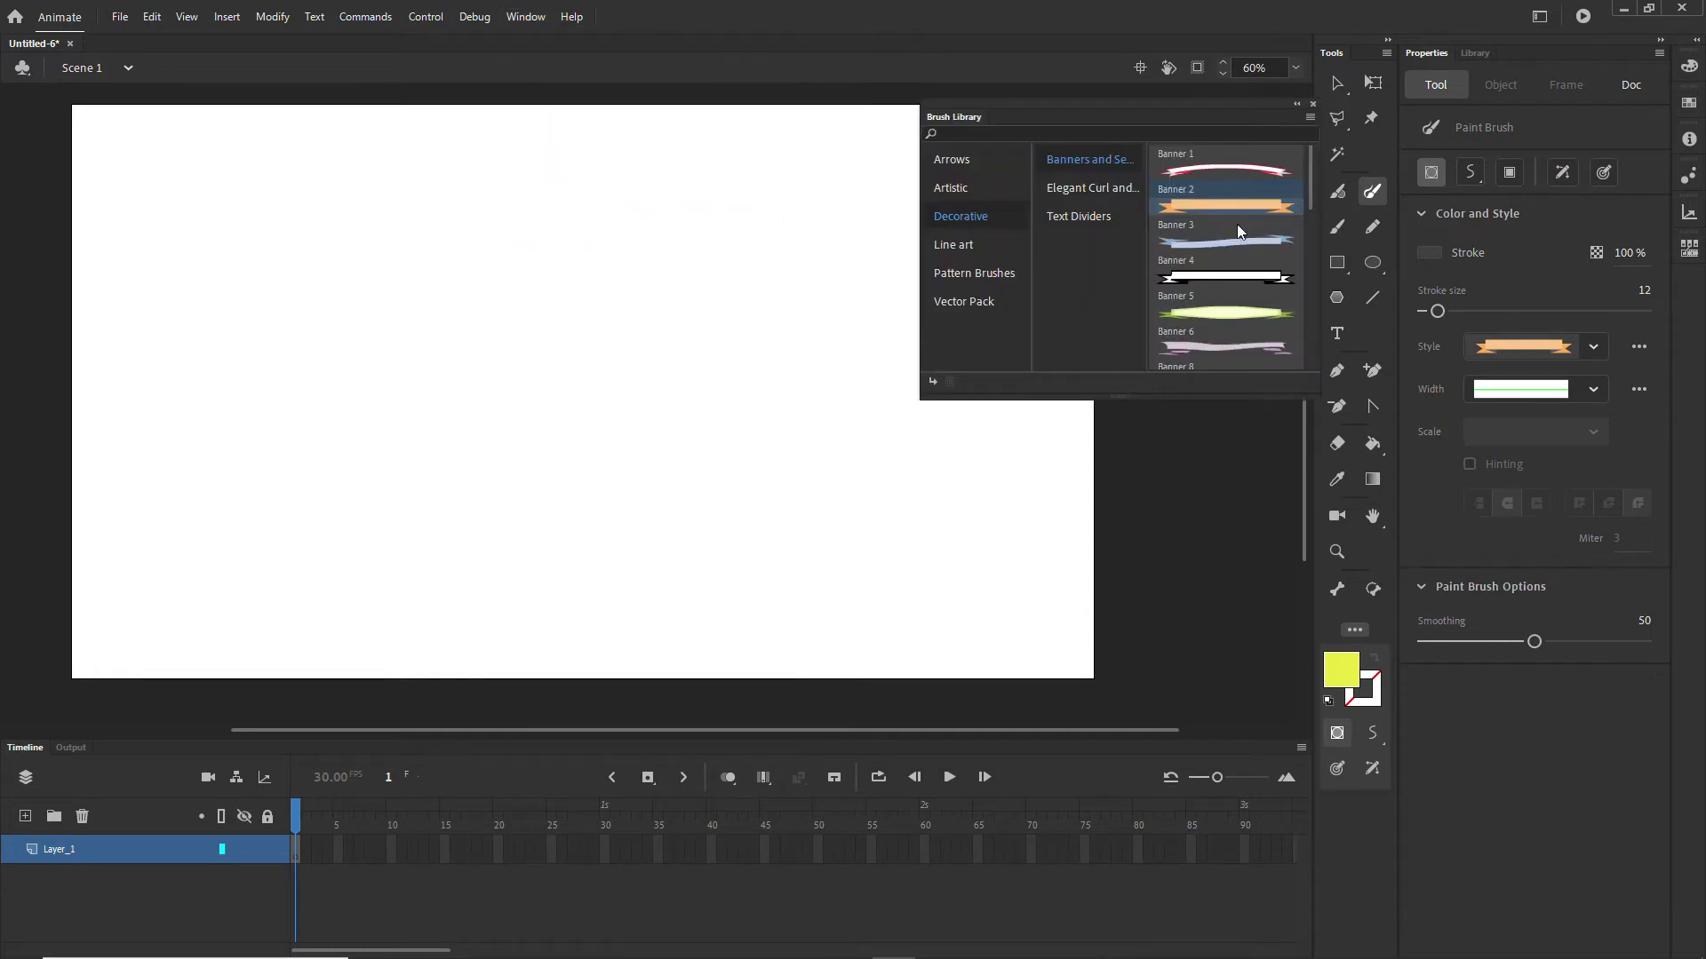
pyautogui.click(1217, 314)
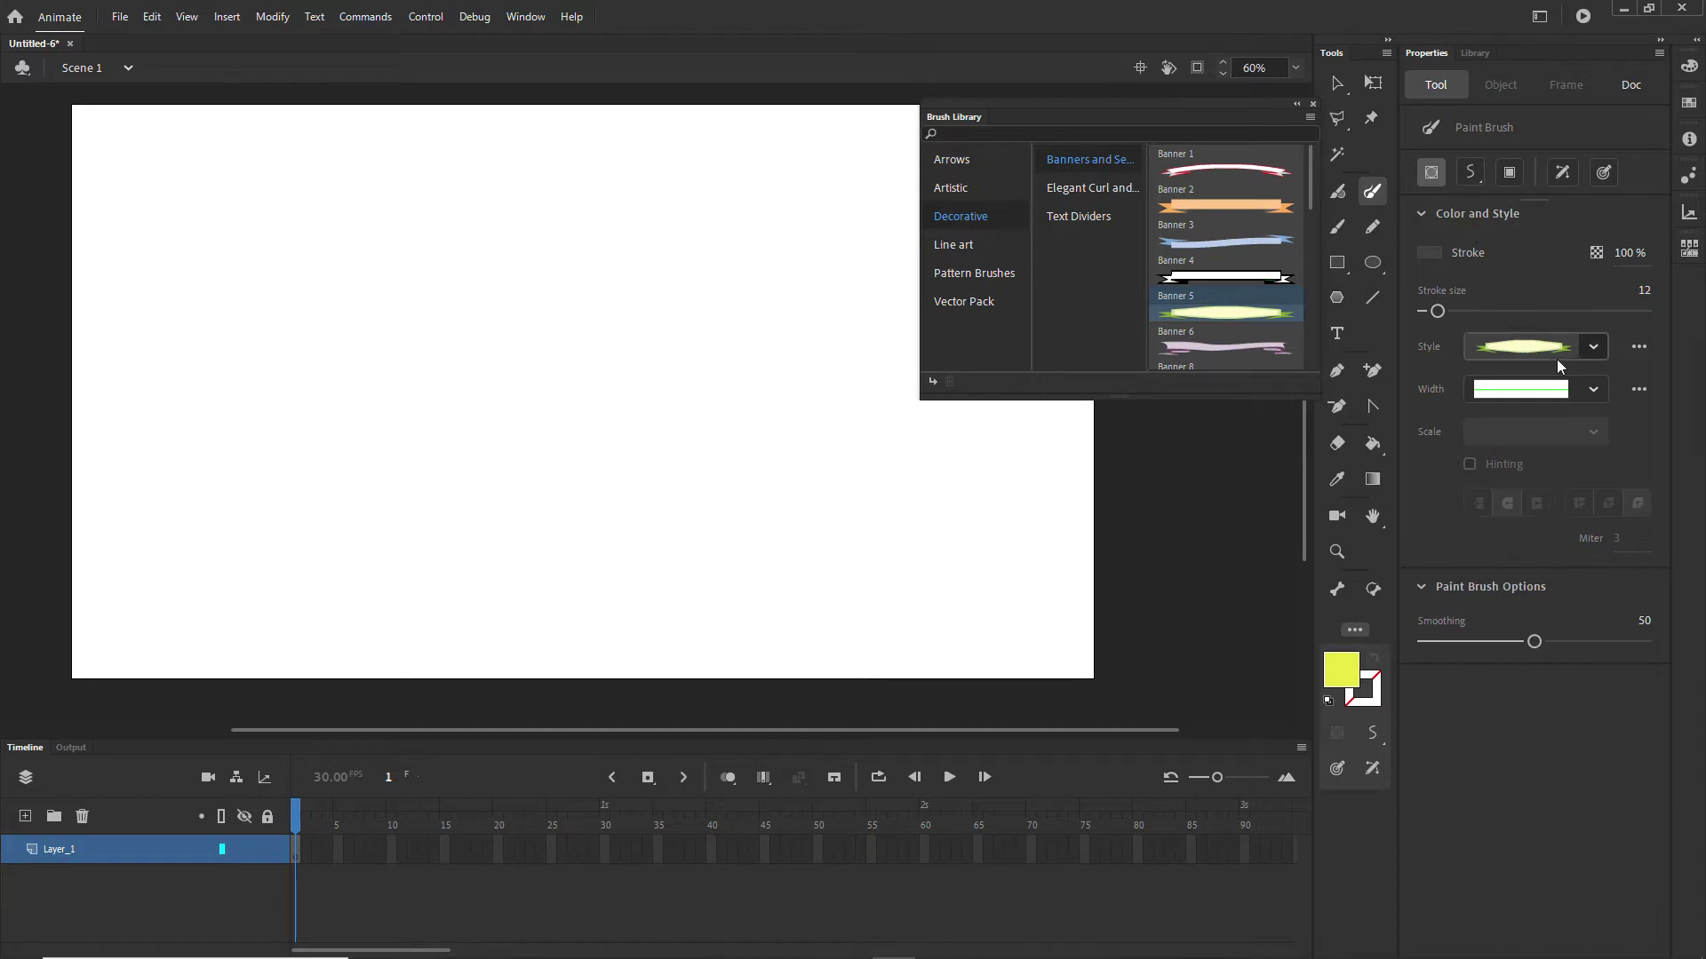
# - Examine the available stroke styles and width profiles for the Paint Brush
pyautogui.click(1592, 346)
pyautogui.click(1558, 462)
pyautogui.click(1590, 391)
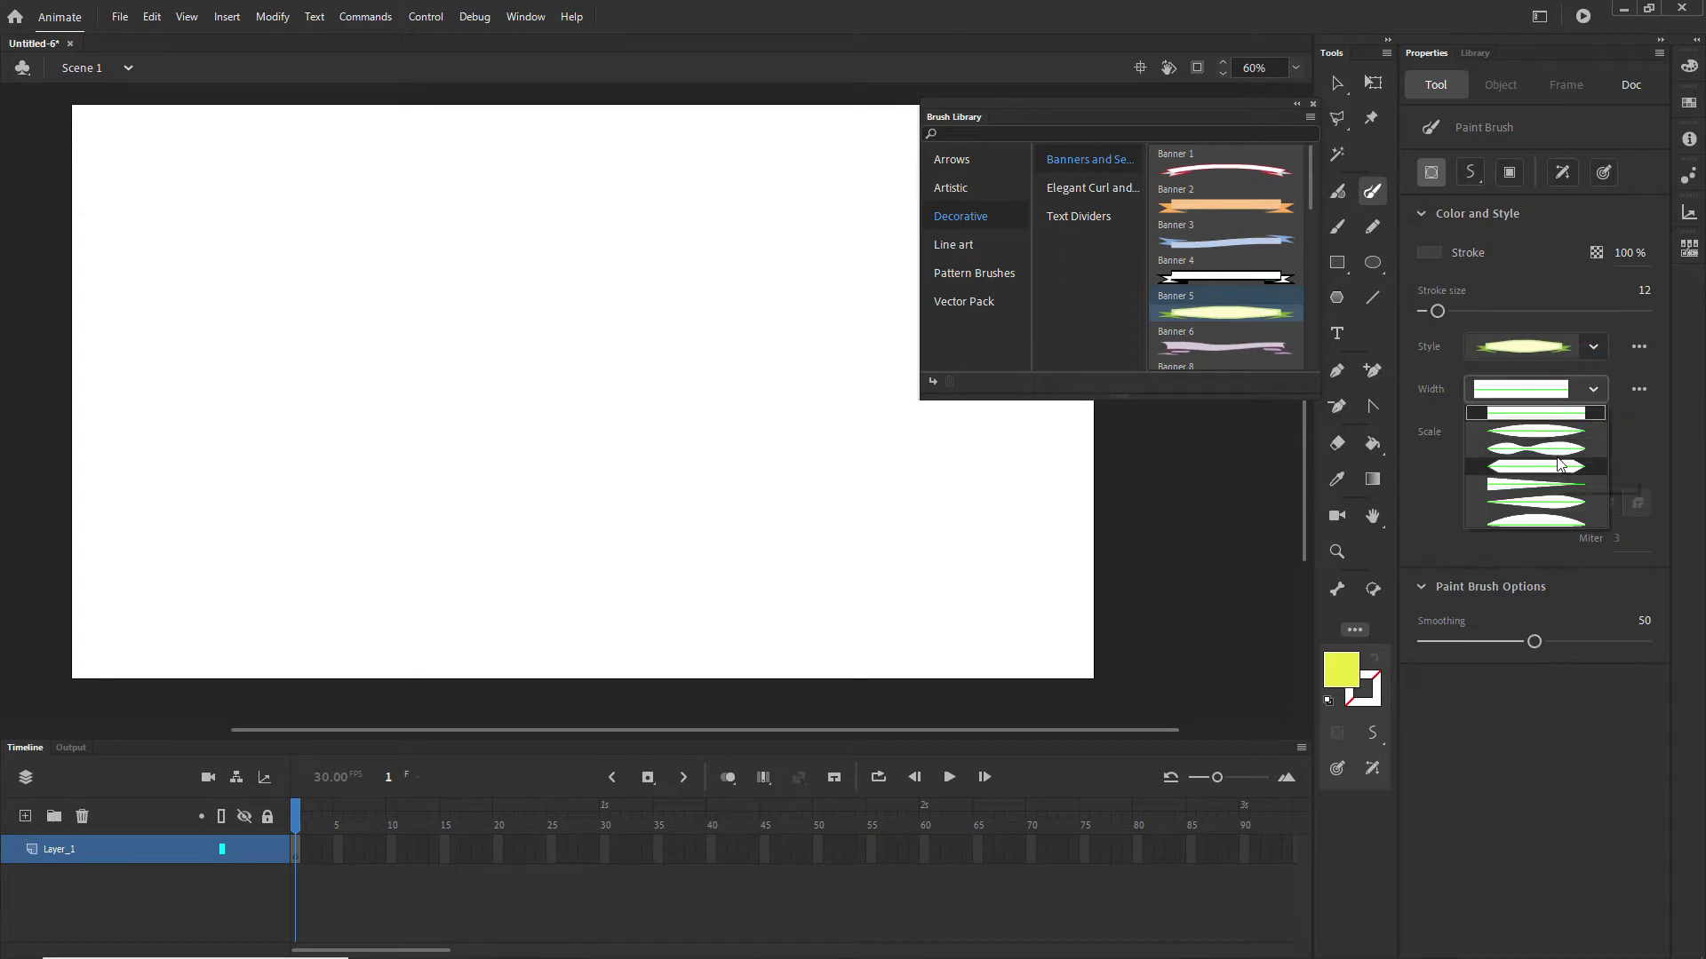
pyautogui.click(1450, 451)
# - Try Banner 5 strokes on the upper-left stage, first at stroke size 12 and again at 70, undoing both
pyautogui.moveTo(191, 249); pyautogui.dragTo(524, 347)
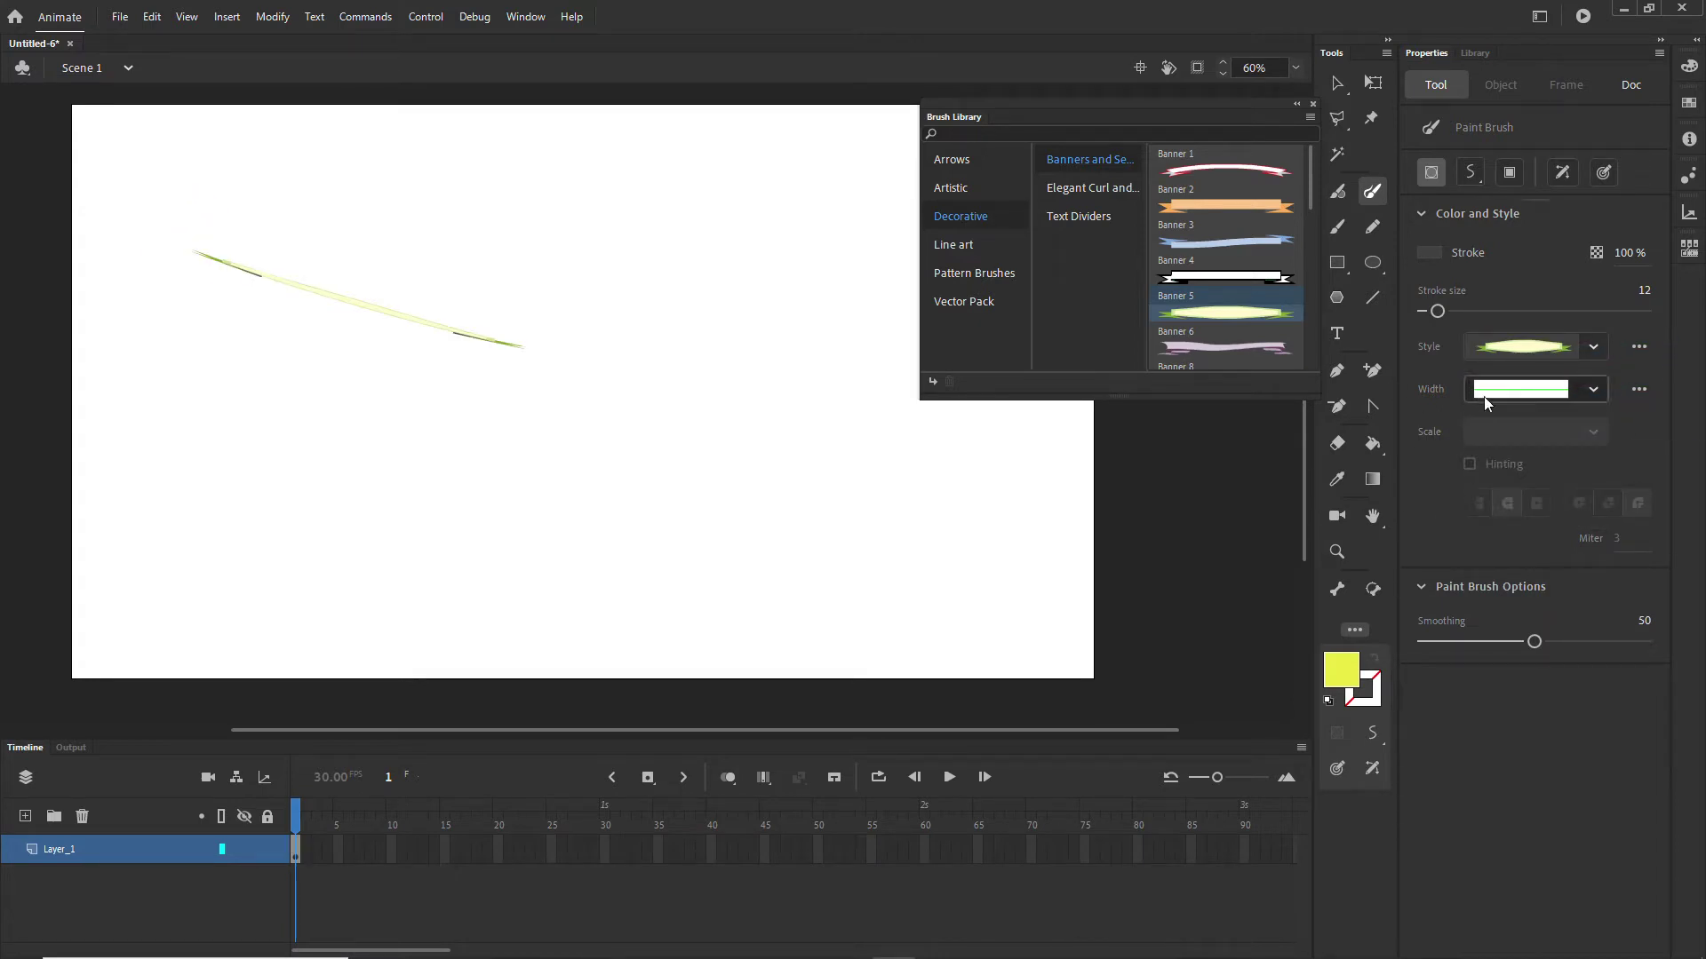
pyautogui.hotkey('ctrl', 'z')
pyautogui.moveTo(1438, 312); pyautogui.dragTo(1502, 312)
pyautogui.moveTo(178, 215); pyautogui.dragTo(602, 292)
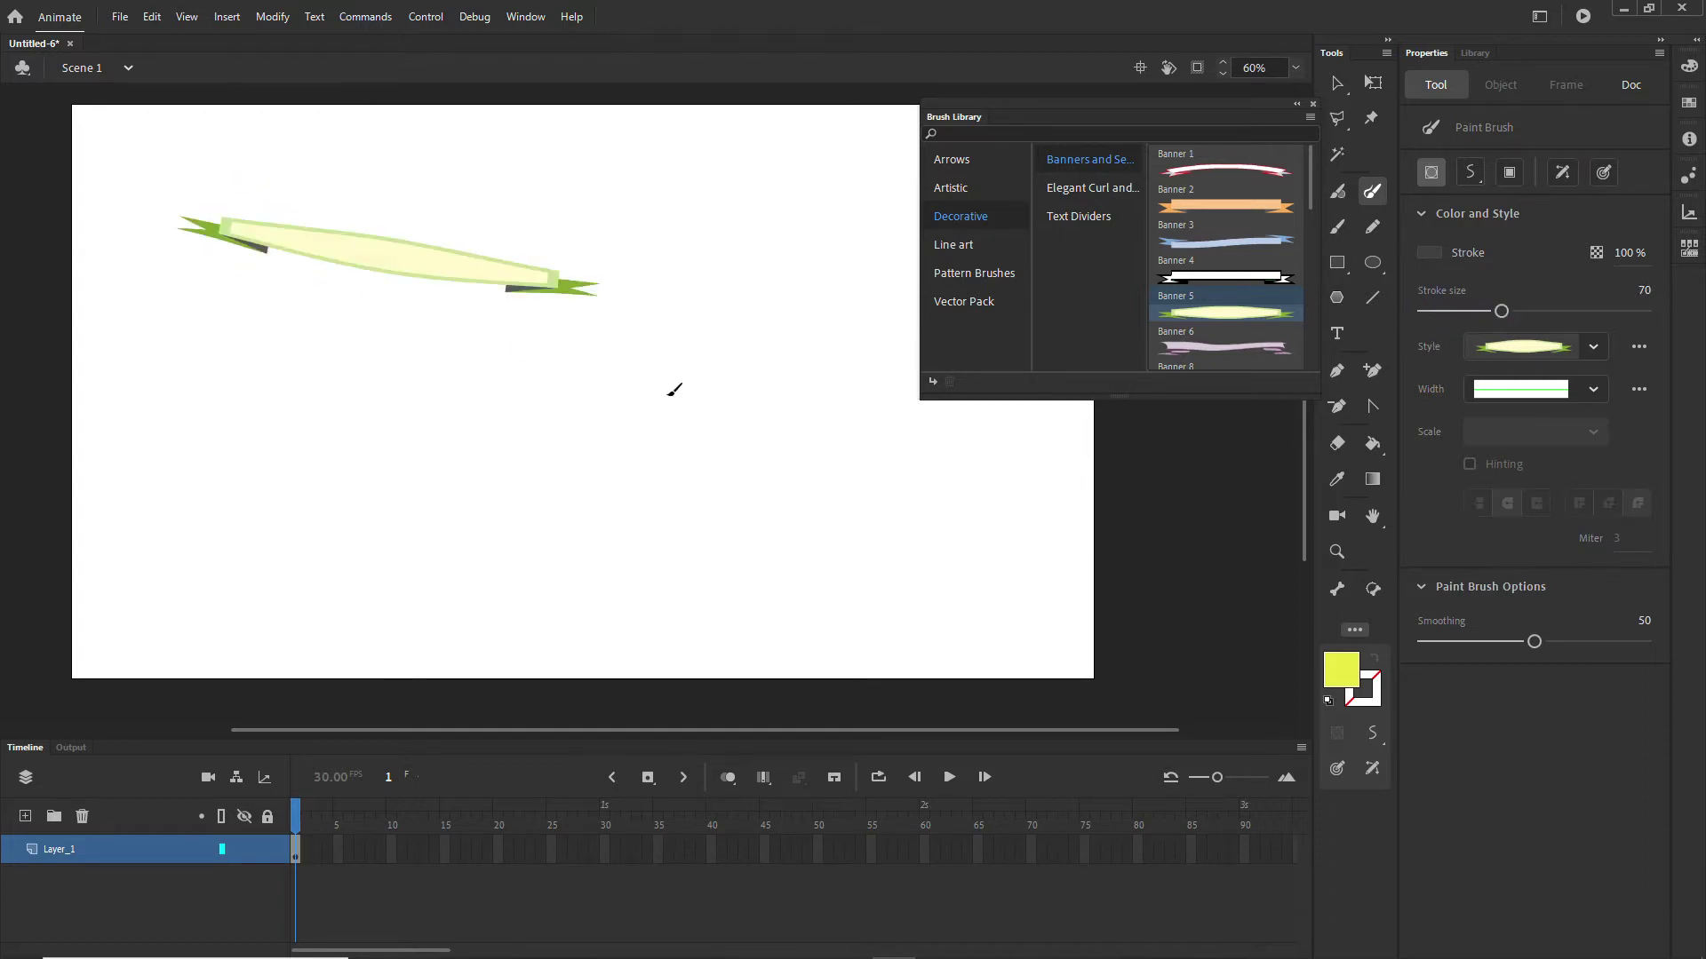
pyautogui.hotkey('ctrl', 'z')
# - Paint a horizontal Banner 5 stroke across the upper stage with stroke size 143 and smoothing 38, and close the Brush Library
pyautogui.moveTo(1501, 311); pyautogui.dragTo(1581, 311)
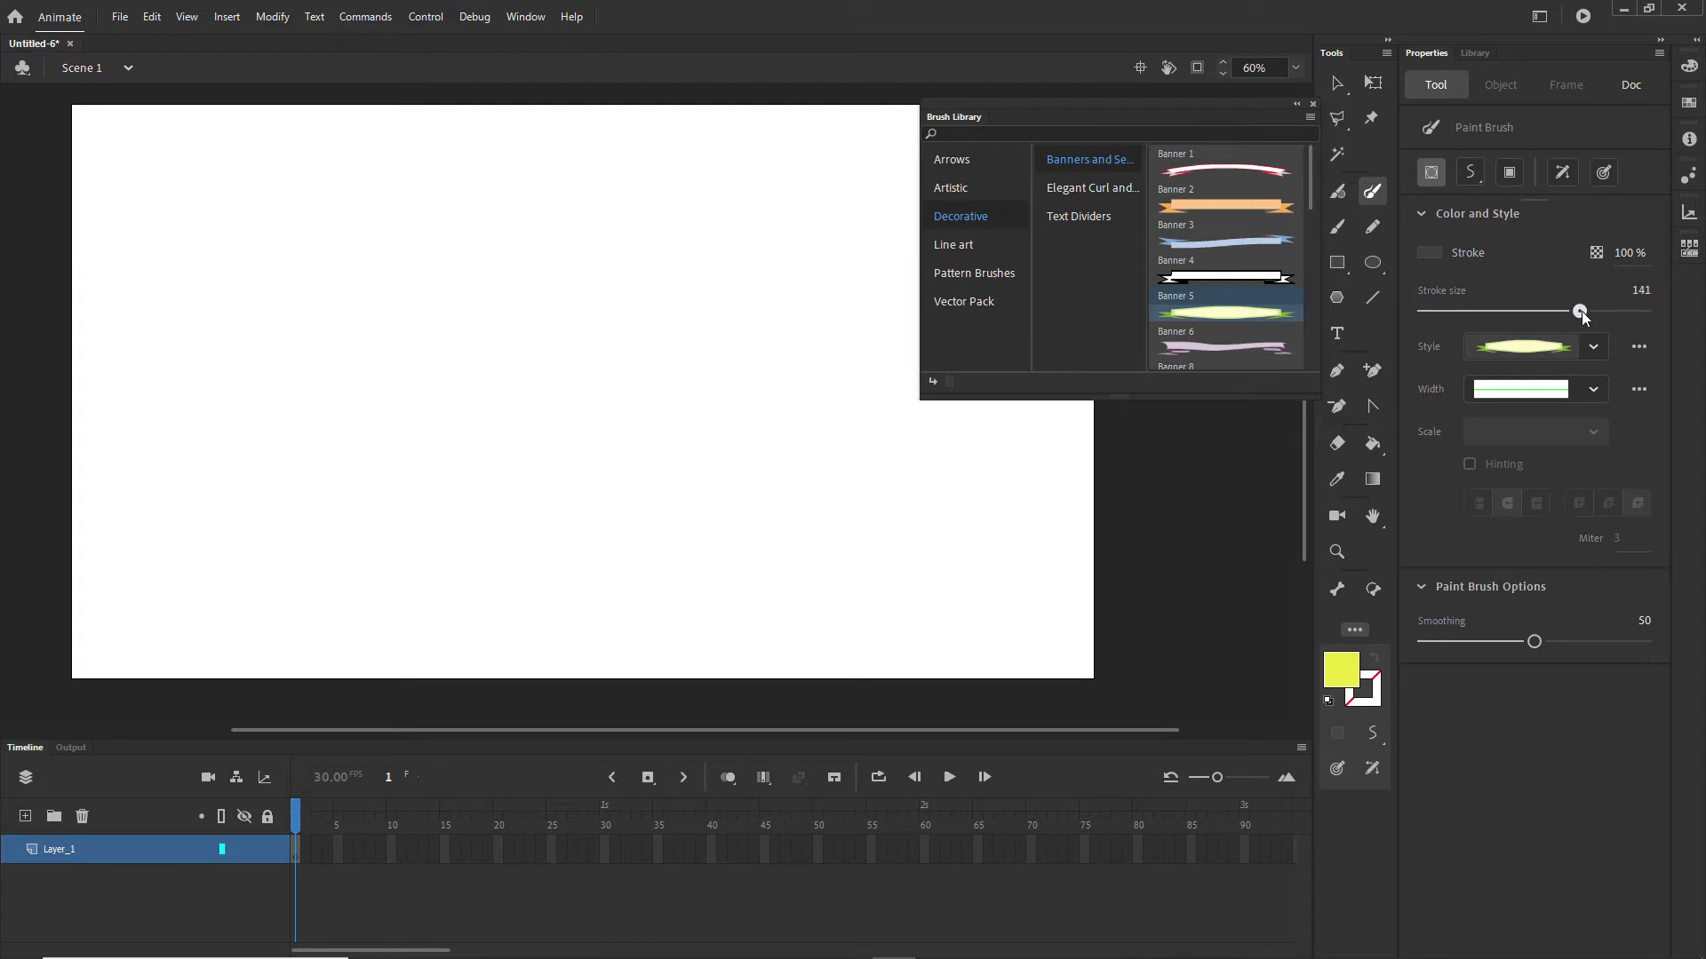
pyautogui.moveTo(1534, 641); pyautogui.dragTo(1507, 642)
pyautogui.click(1474, 176)
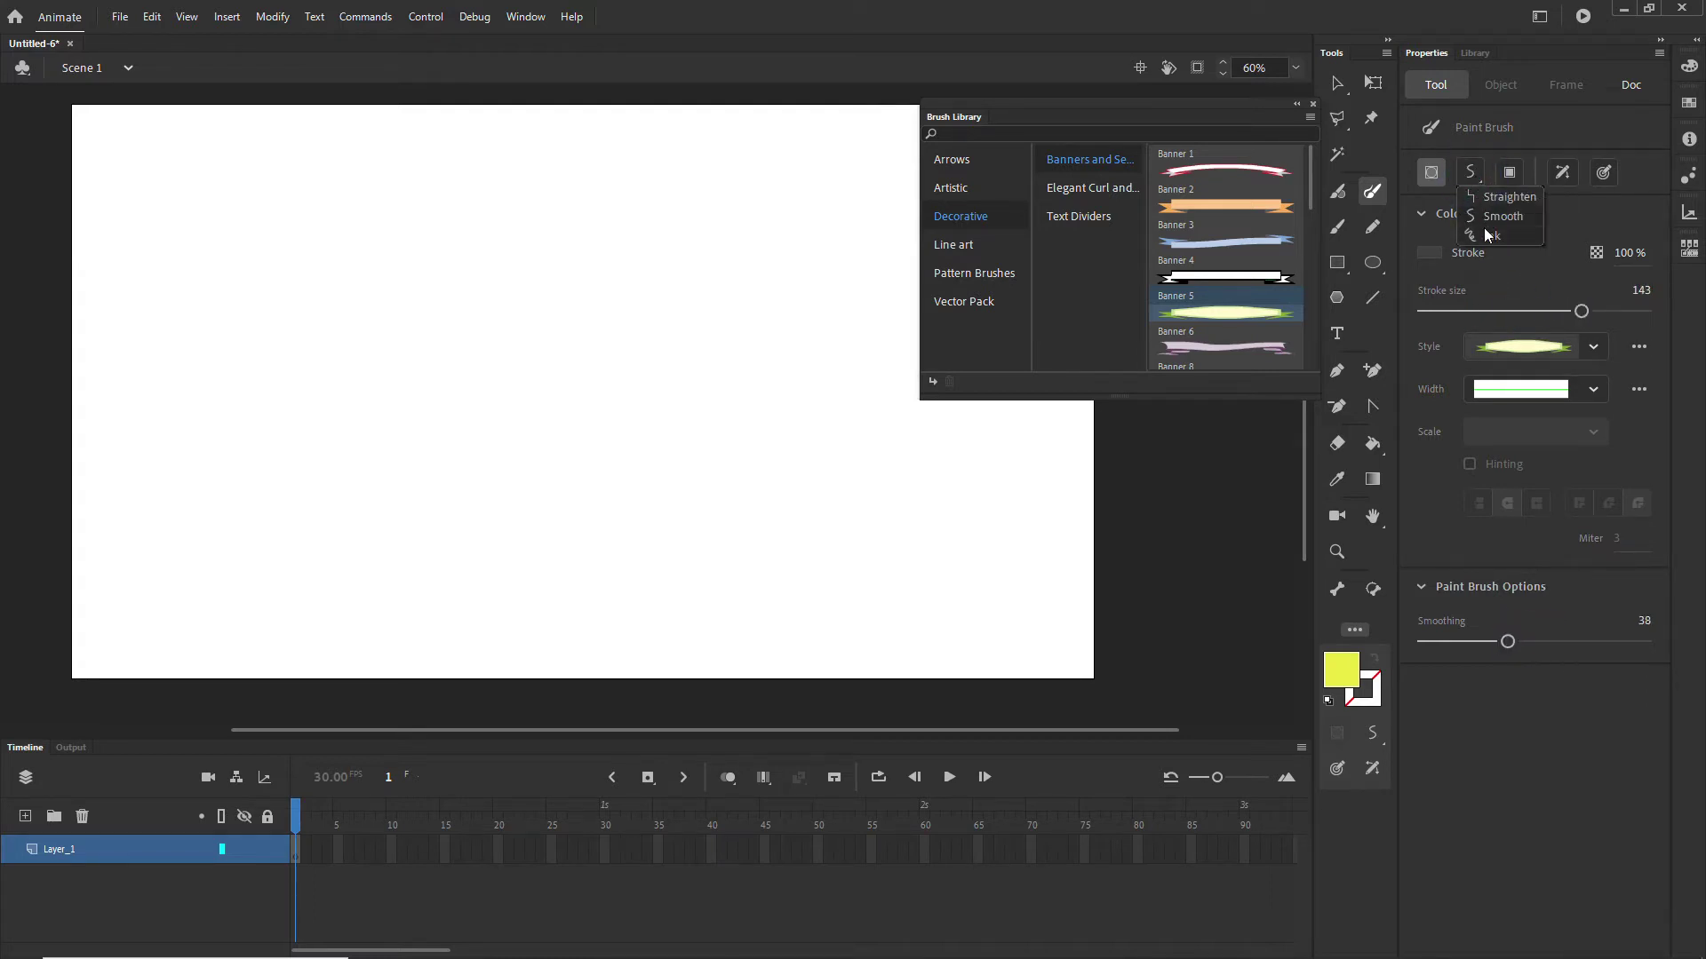
pyautogui.click(1580, 222)
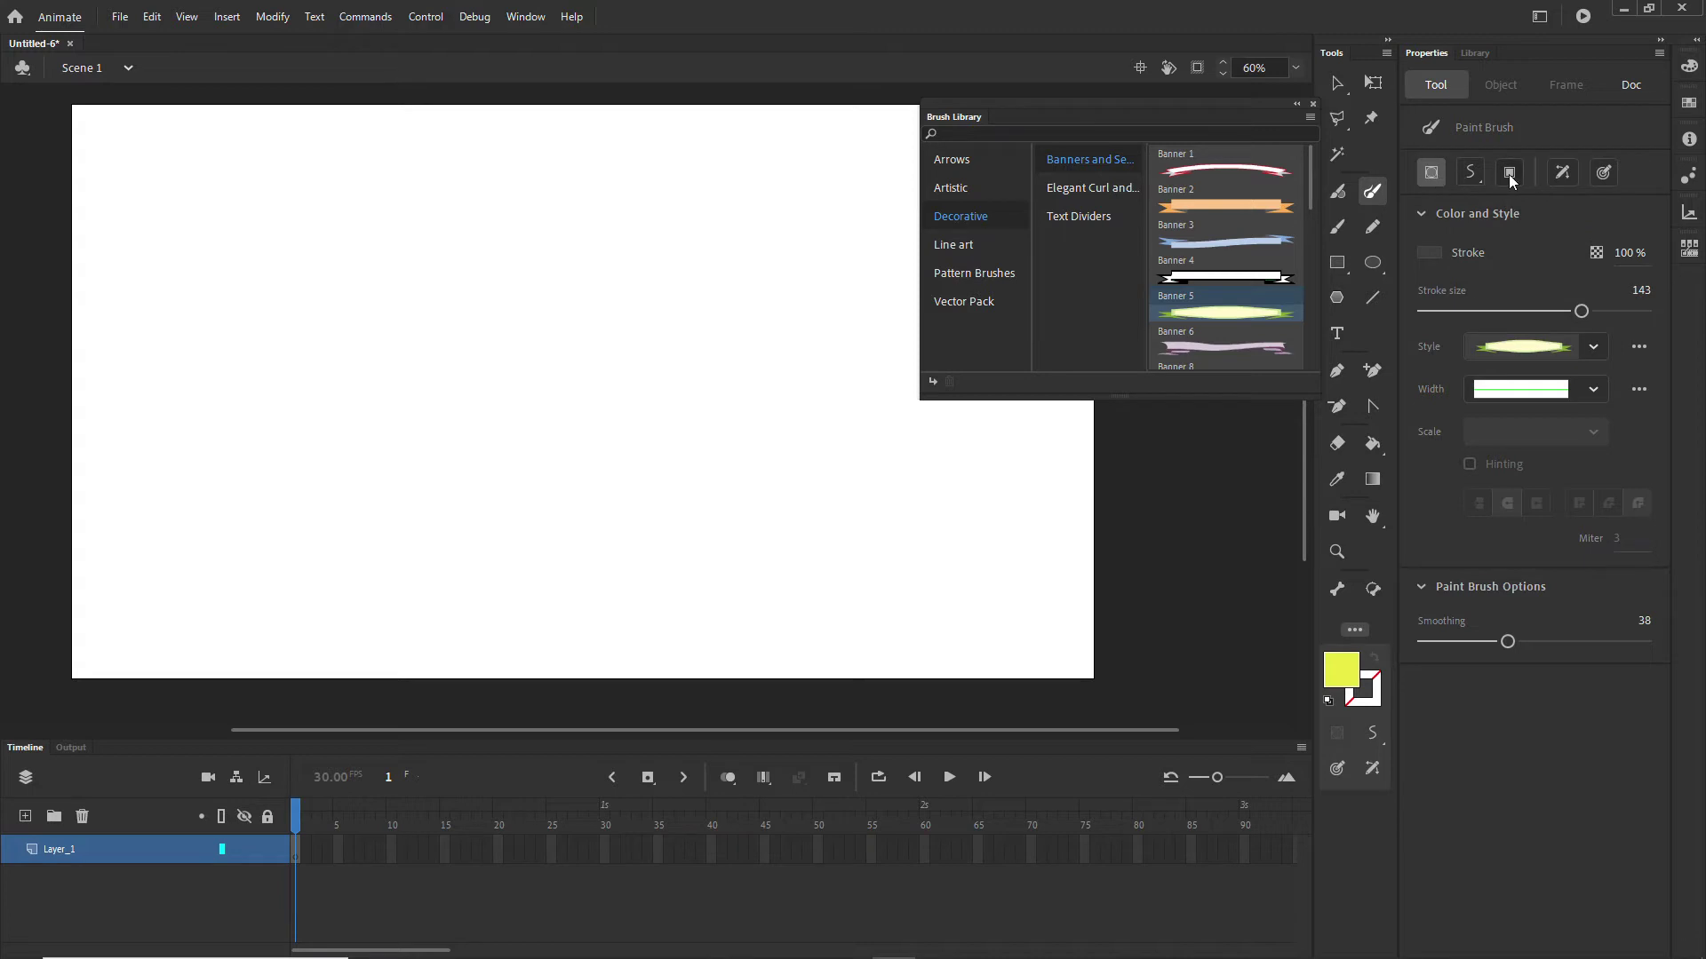
pyautogui.moveTo(201, 225); pyautogui.dragTo(822, 241)
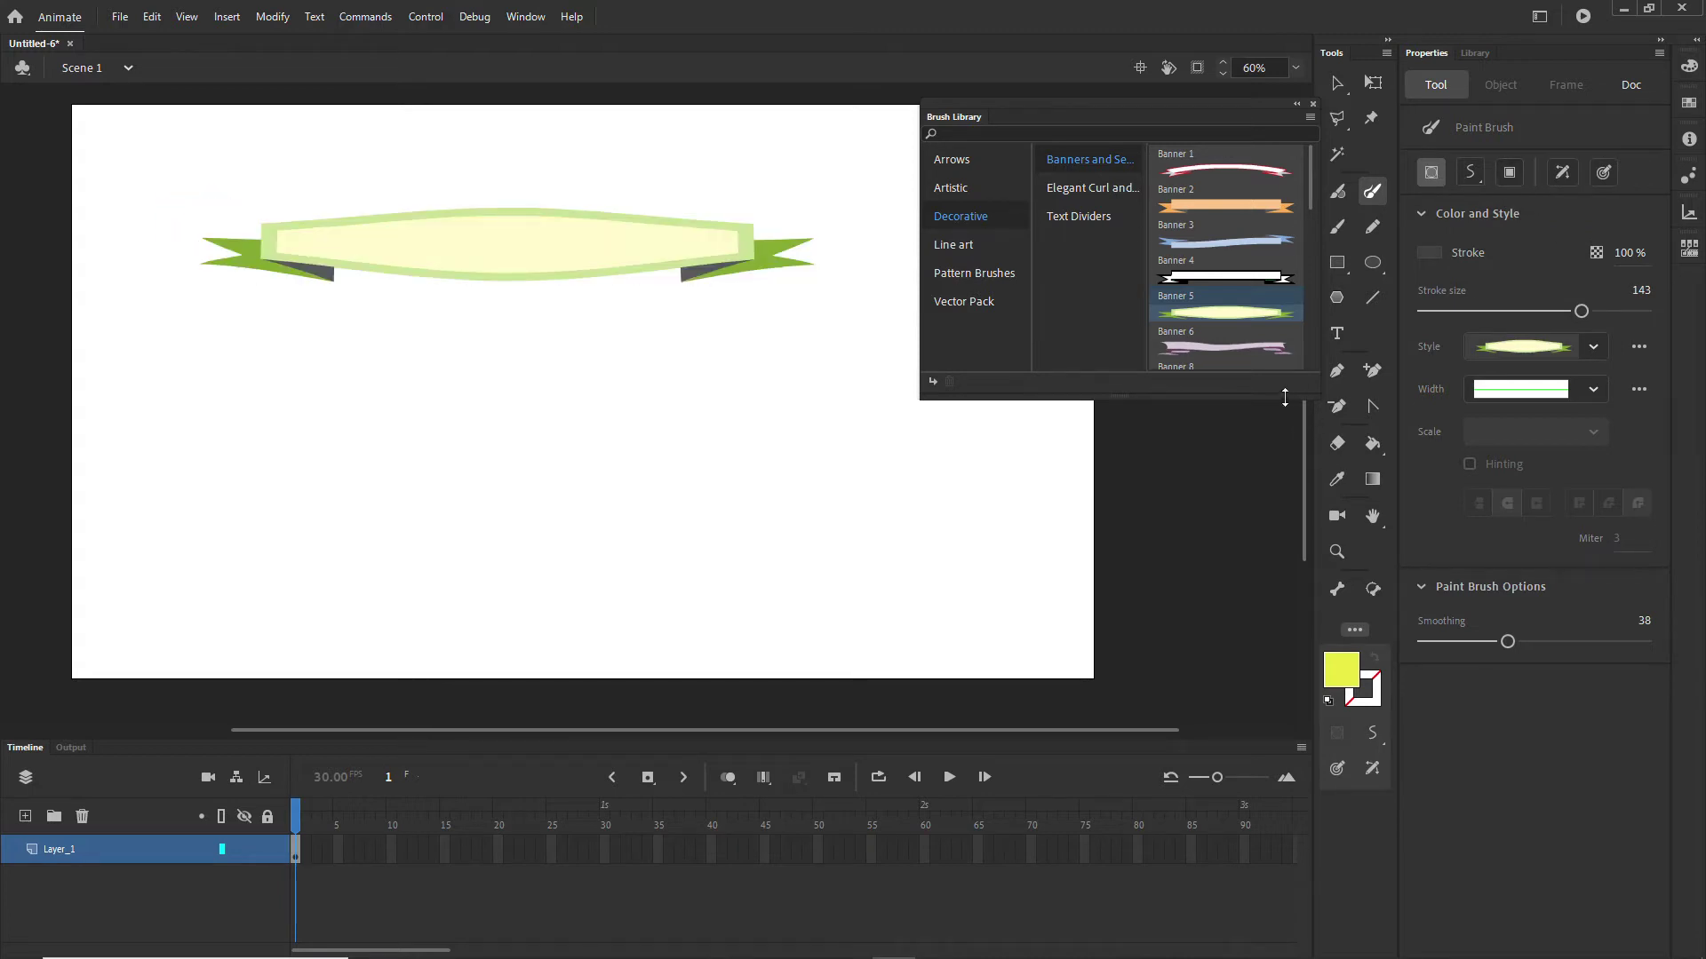
pyautogui.click(1313, 105)
pyautogui.click(525, 16)
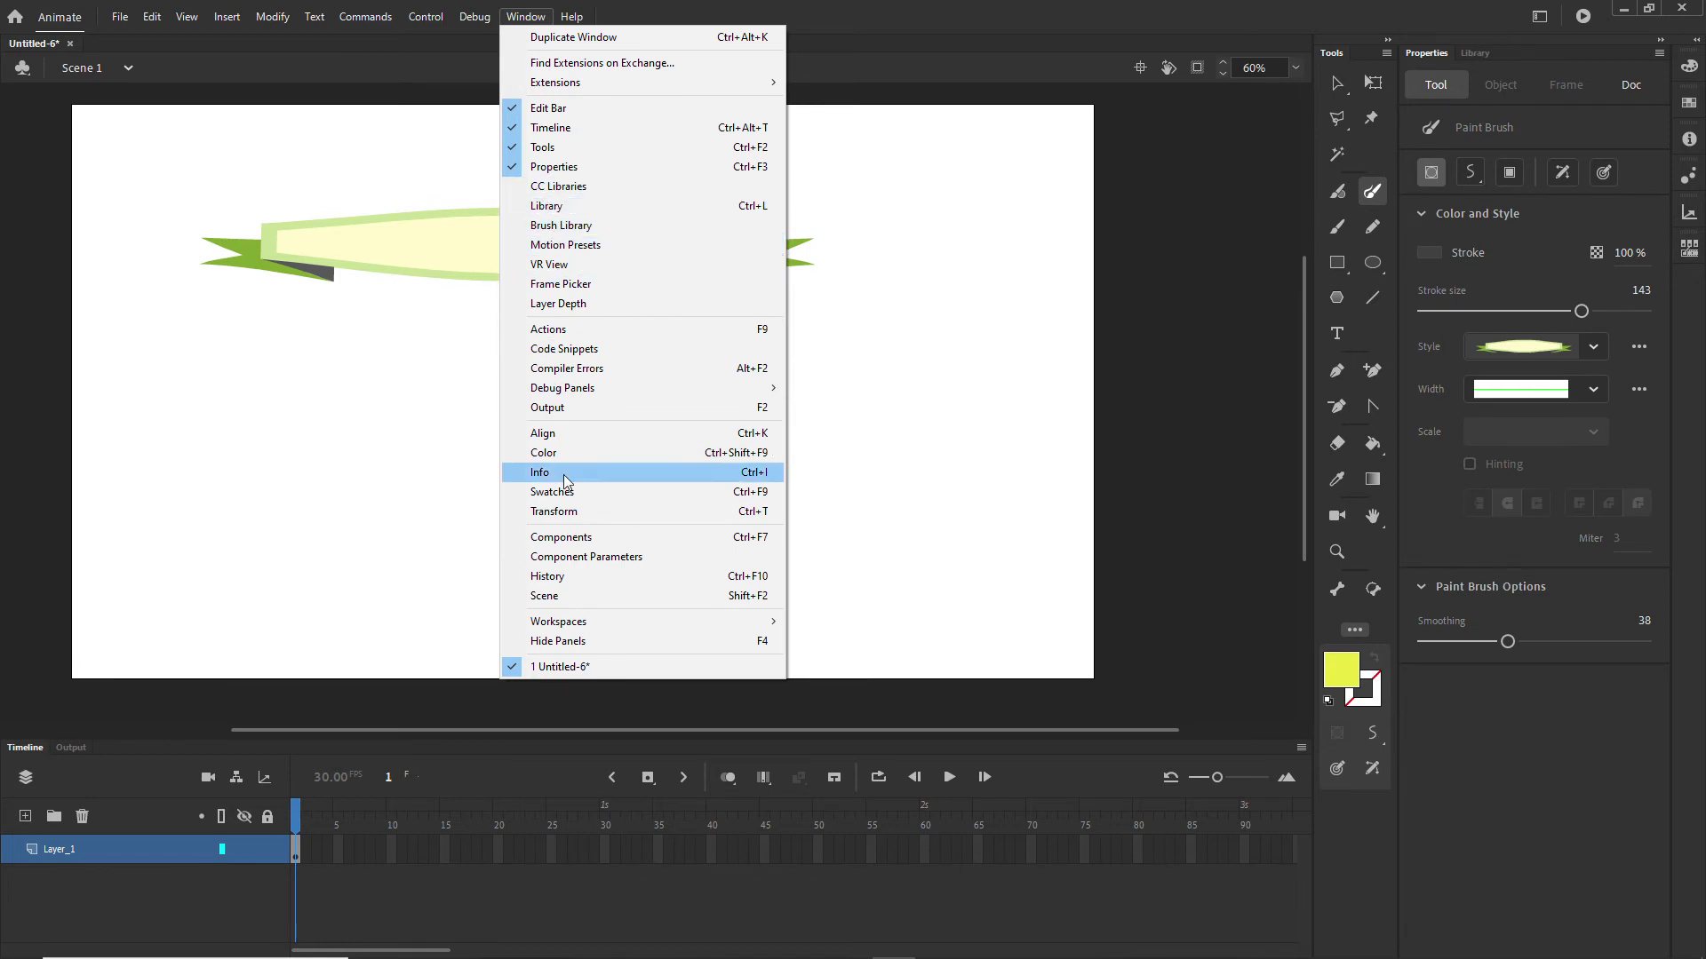
pyautogui.click(940, 18)
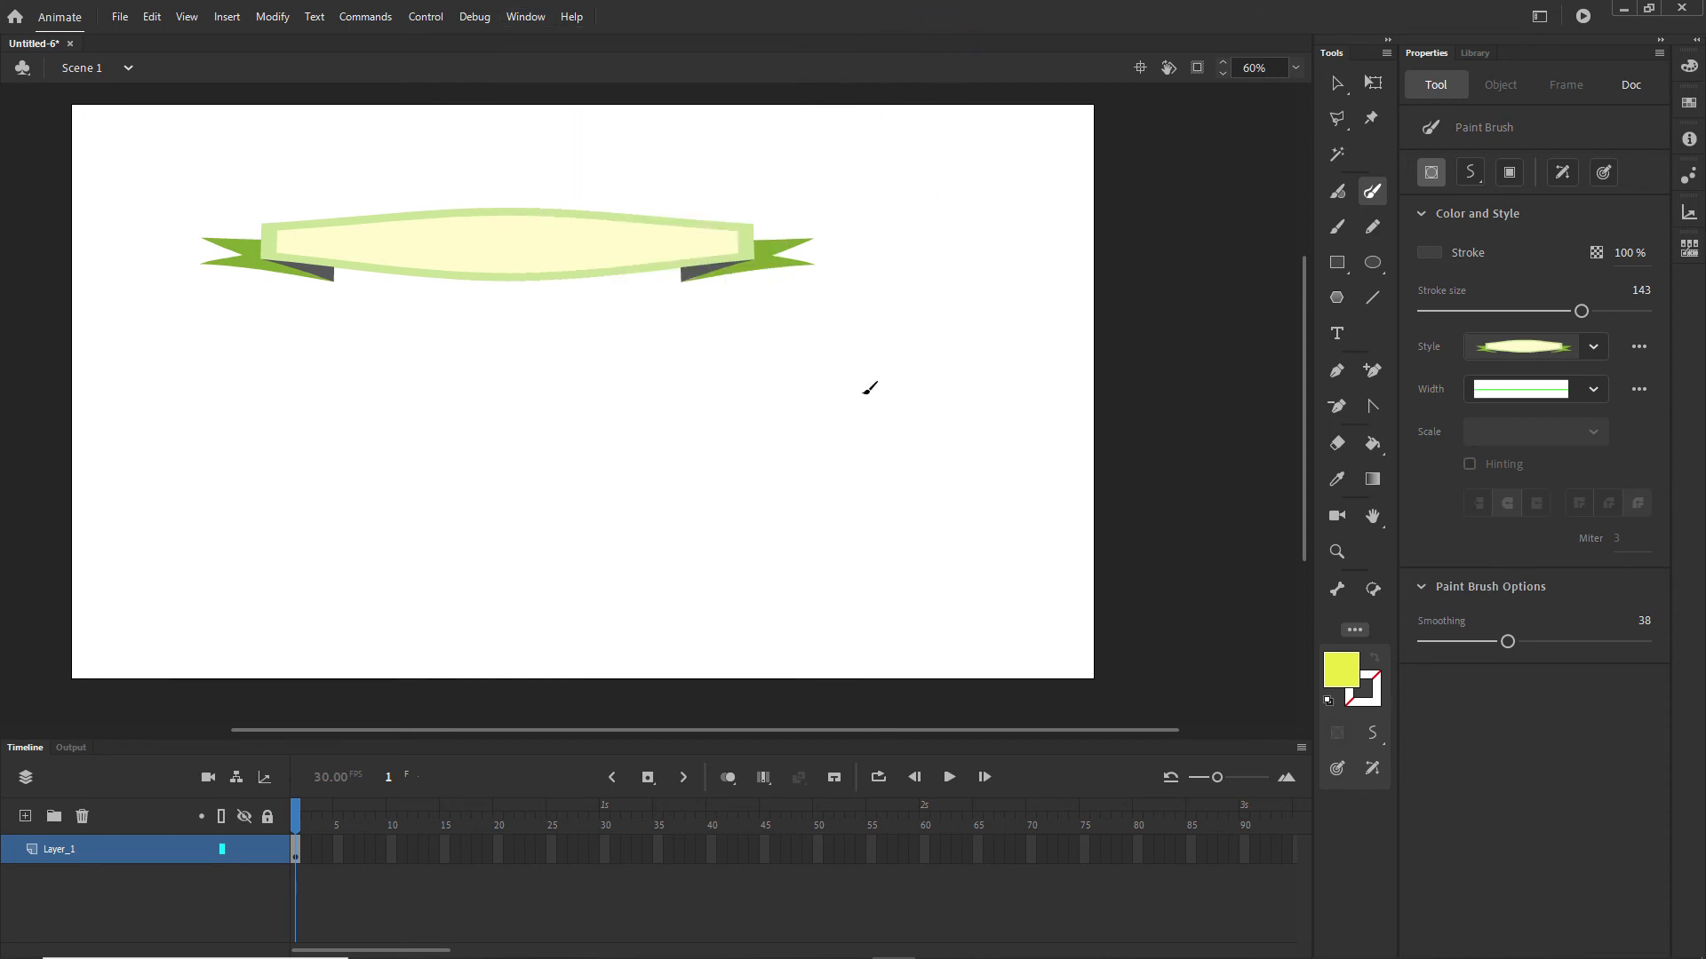